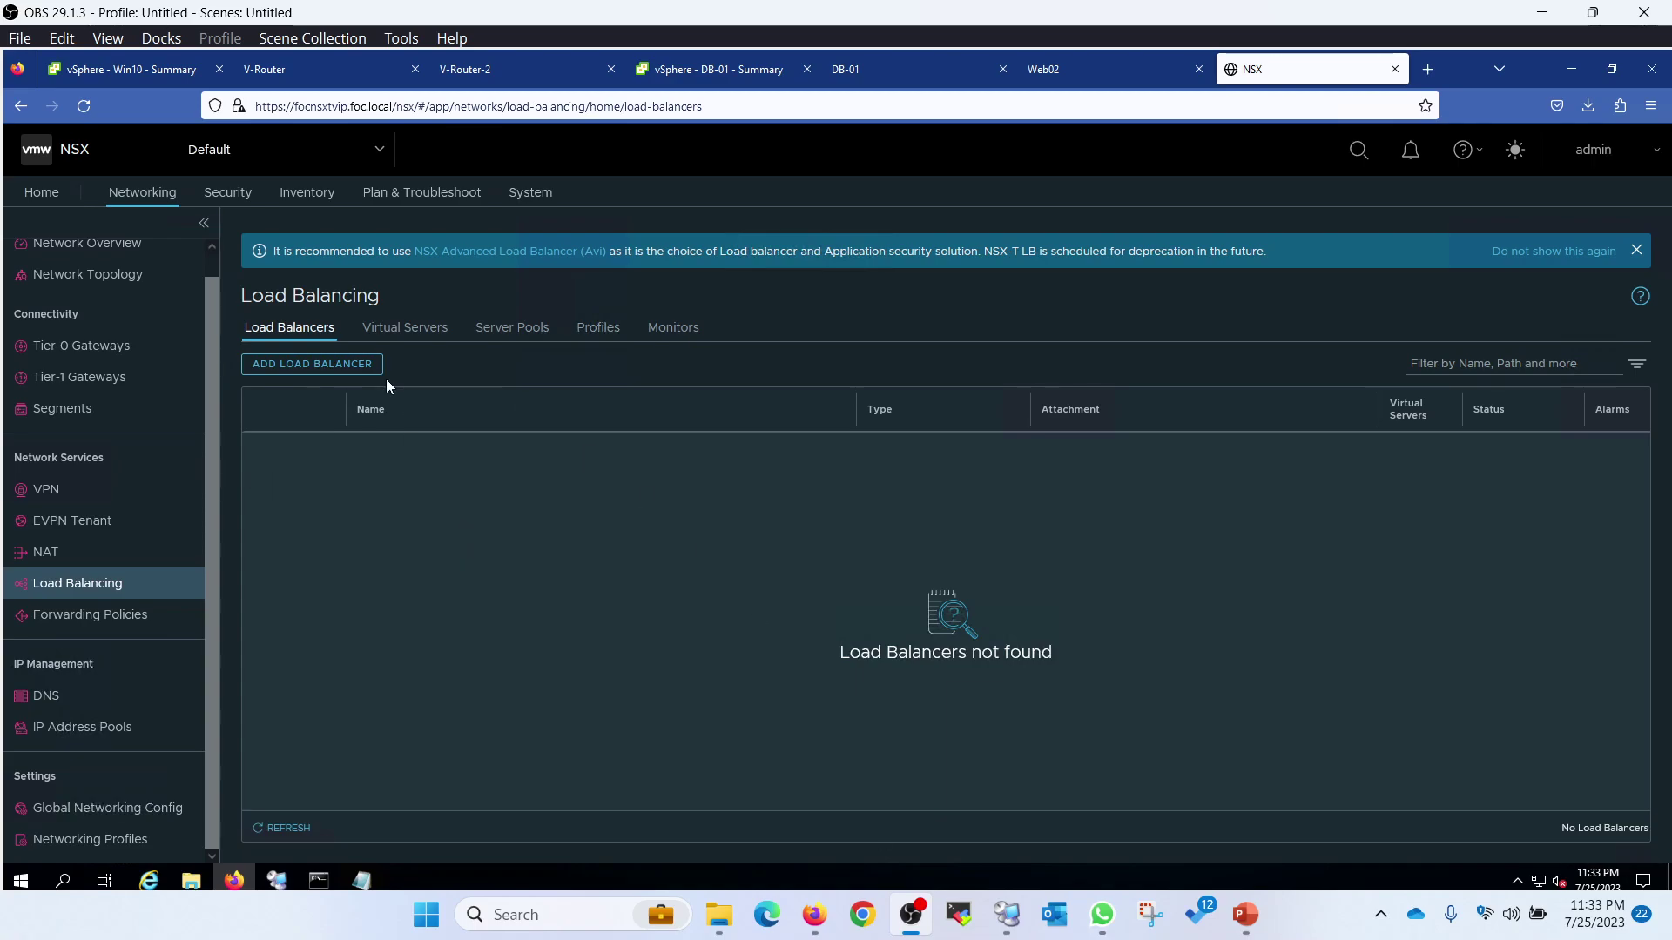
# Step: Switch to the vSphere Client and look up the IP addresses of the Web02 and Web01 virtual machines
pyautogui.click(710, 70)
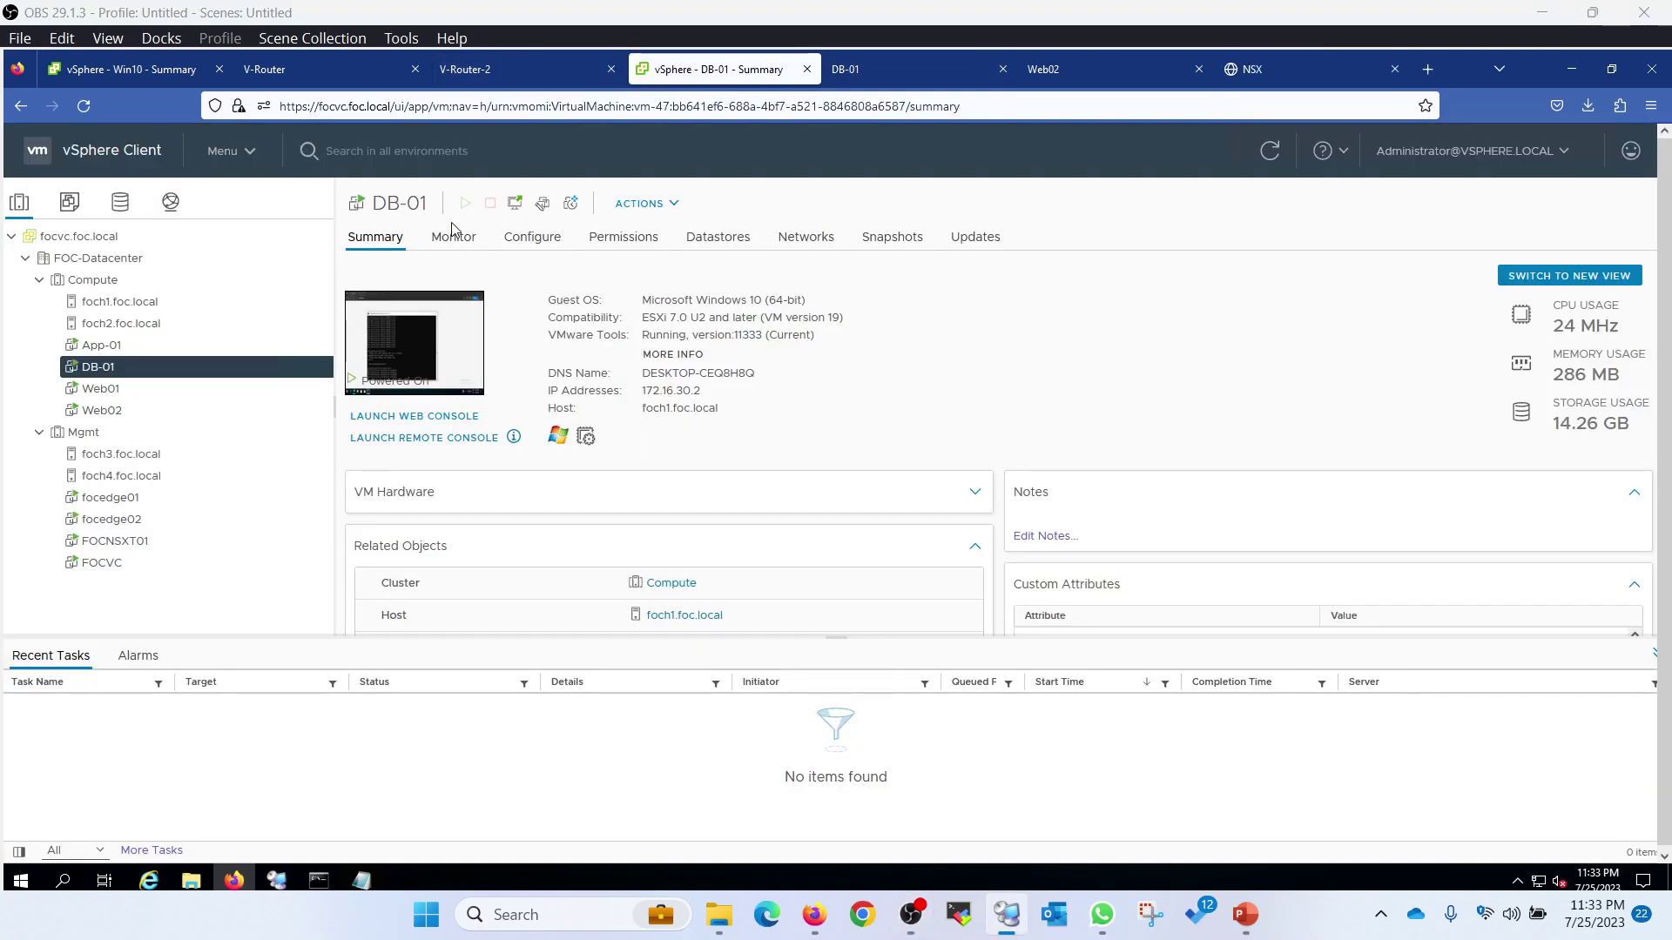
pyautogui.click(131, 390)
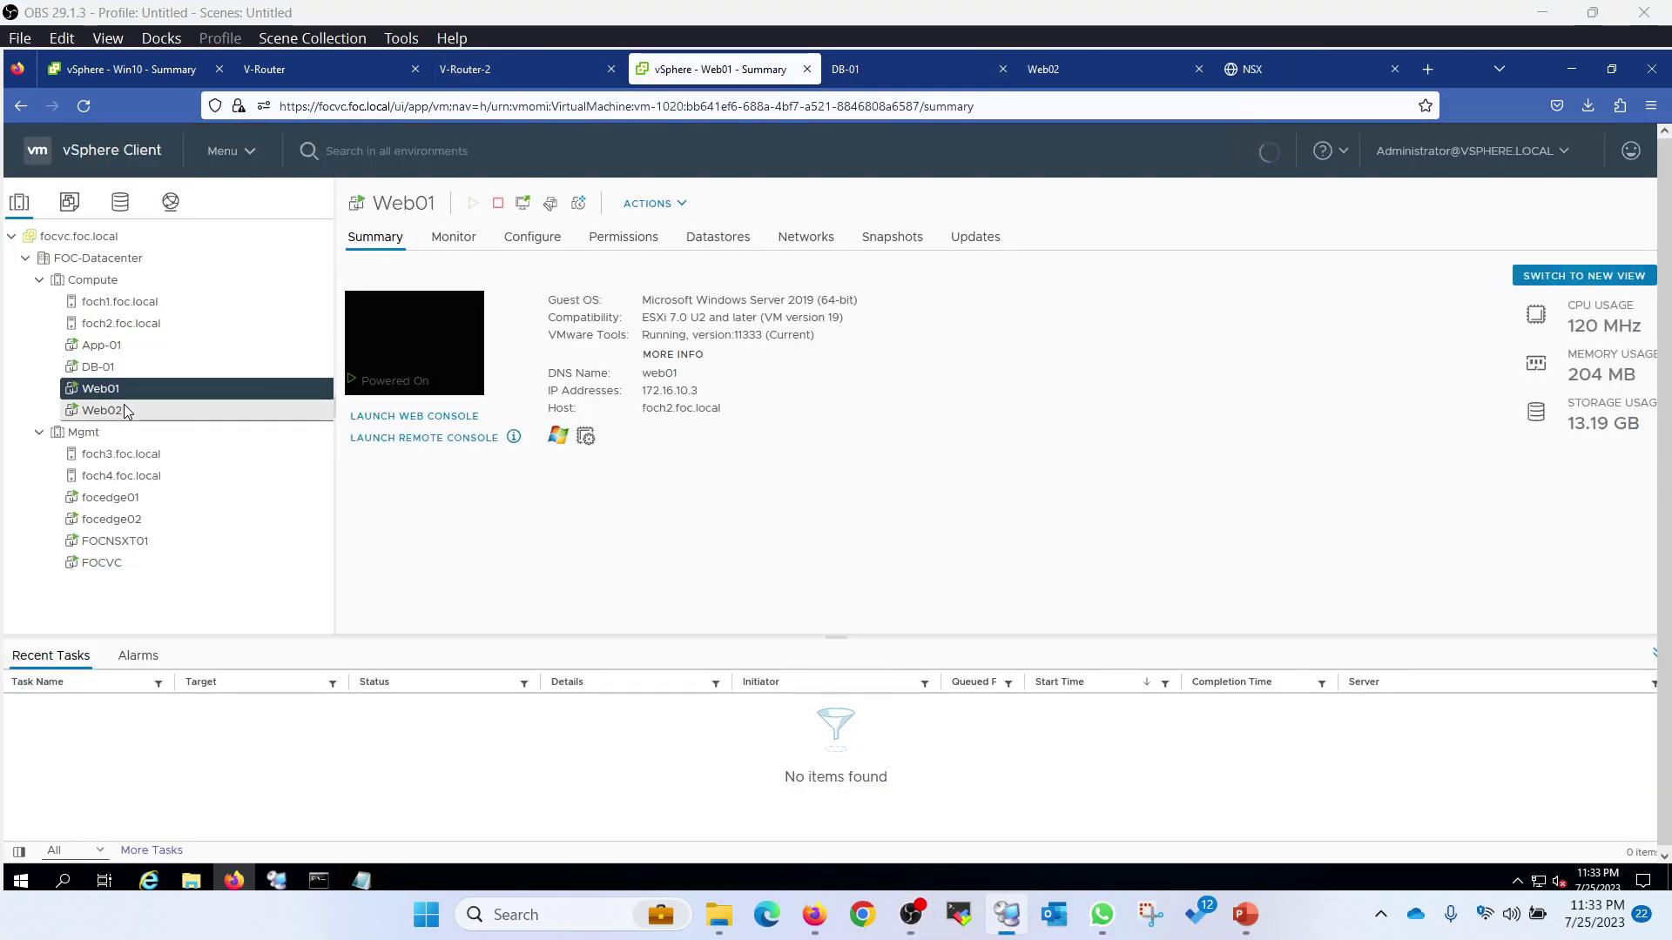
pyautogui.click(126, 411)
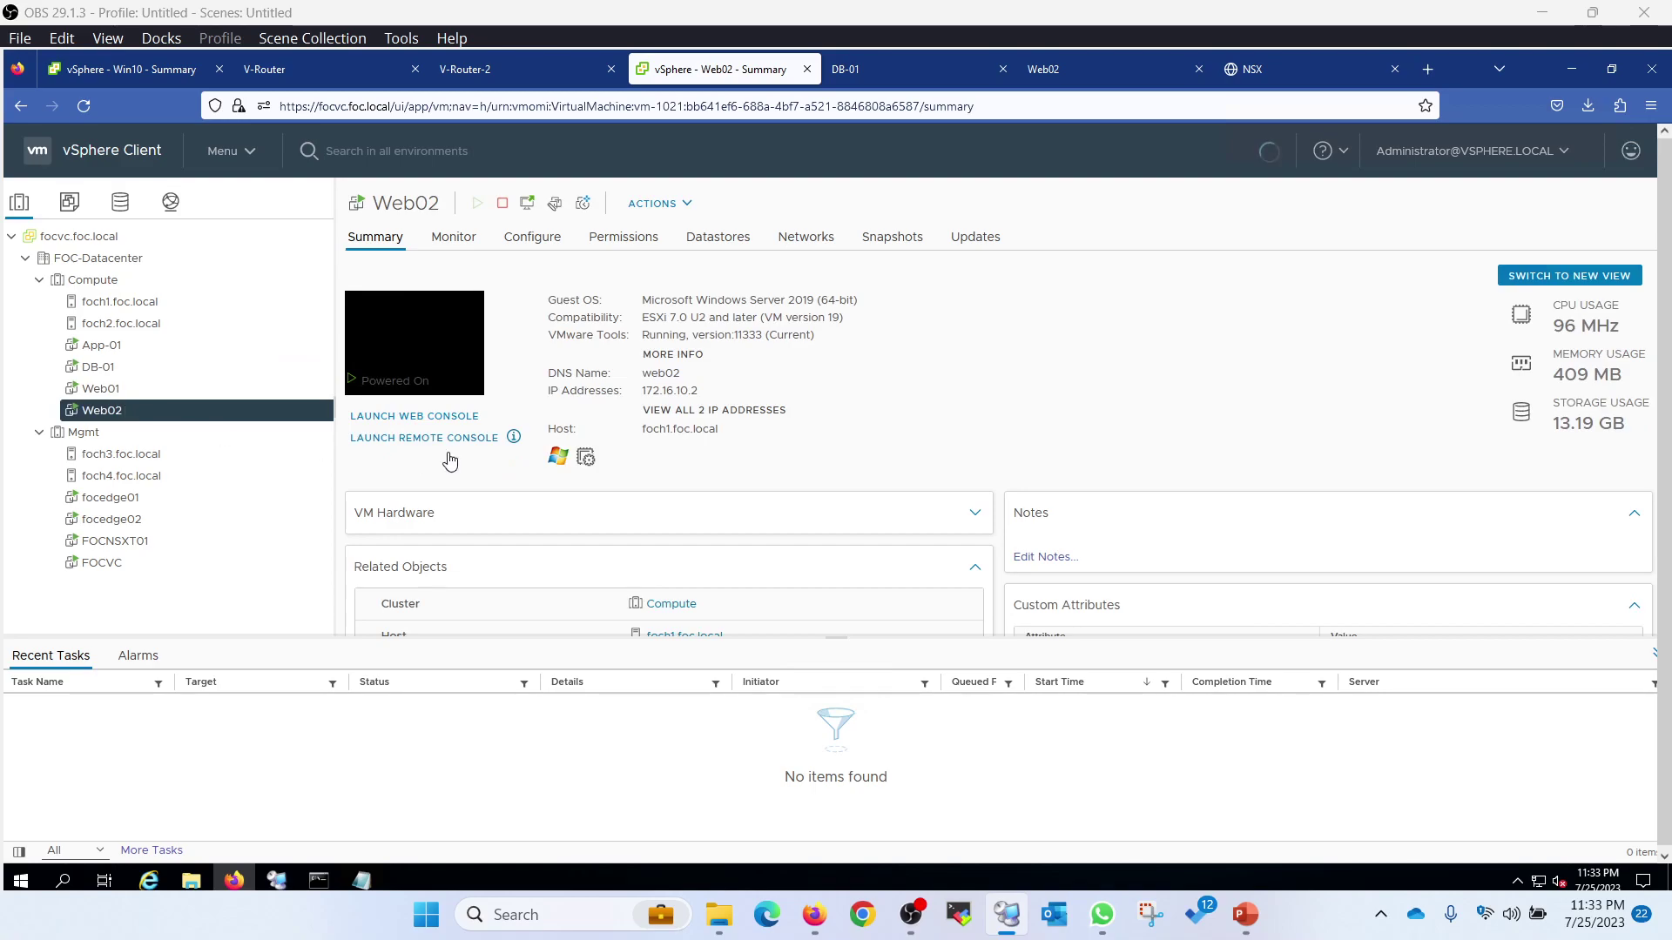
pyautogui.moveTo(705, 396); pyautogui.dragTo(643, 398)
pyautogui.click(103, 388)
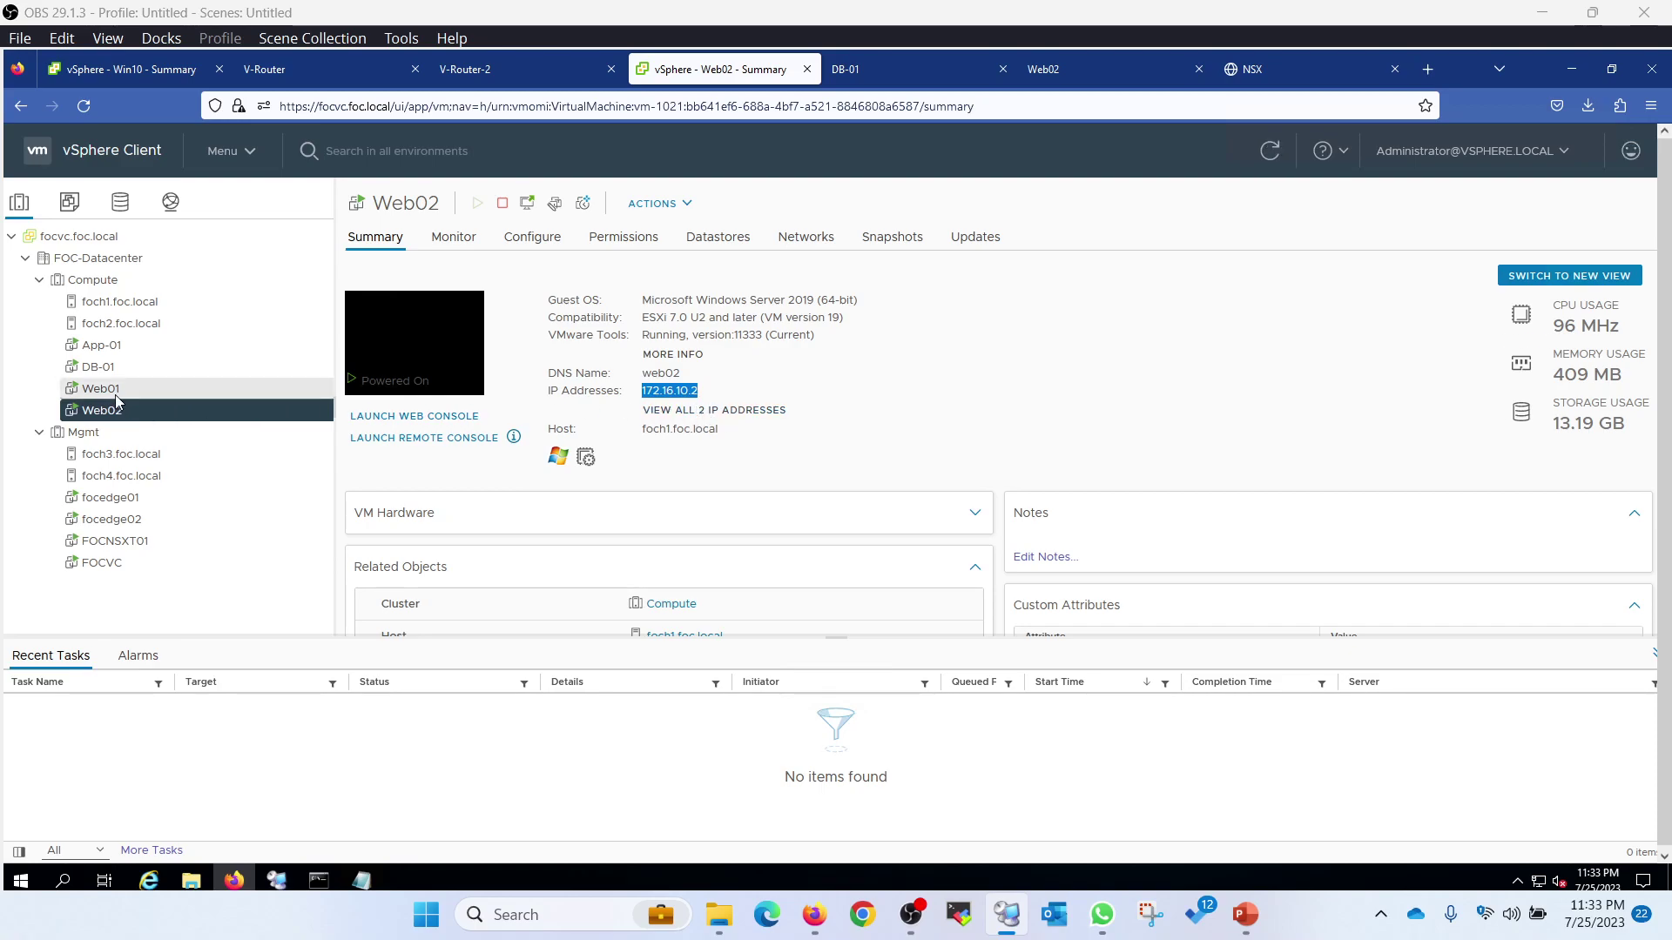
pyautogui.moveTo(707, 399); pyautogui.dragTo(642, 392)
# Step: Return to NSX and create a load balancer named LB attached to the T1-GW gateway, without configuring it further
pyautogui.click(1278, 61)
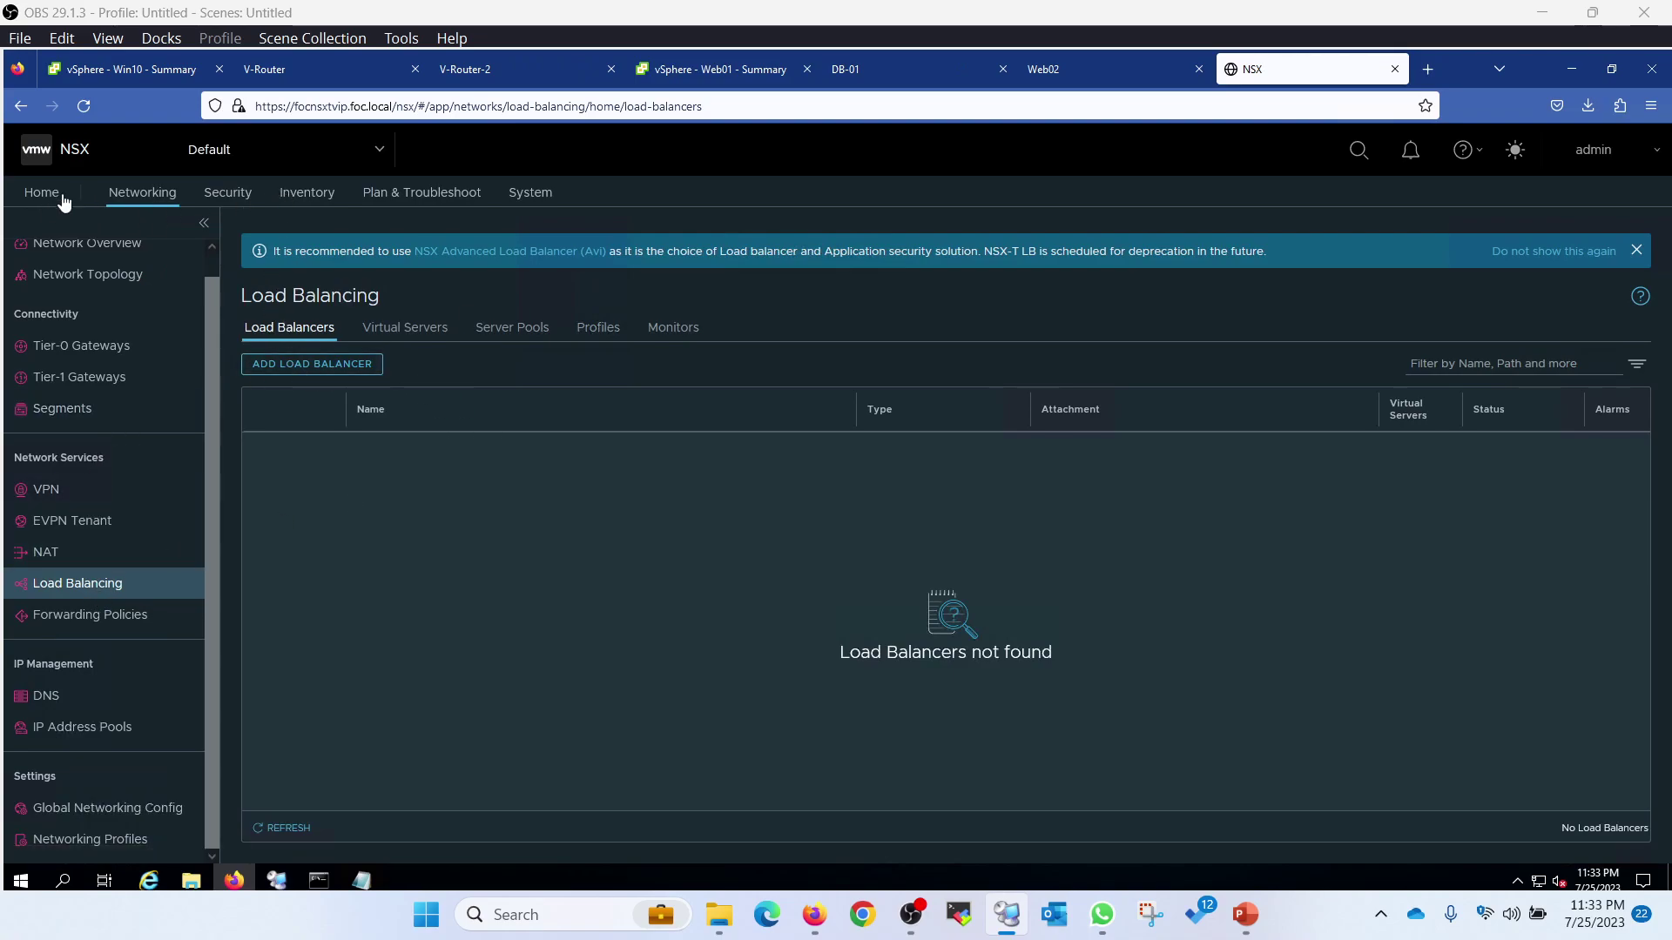
pyautogui.click(314, 366)
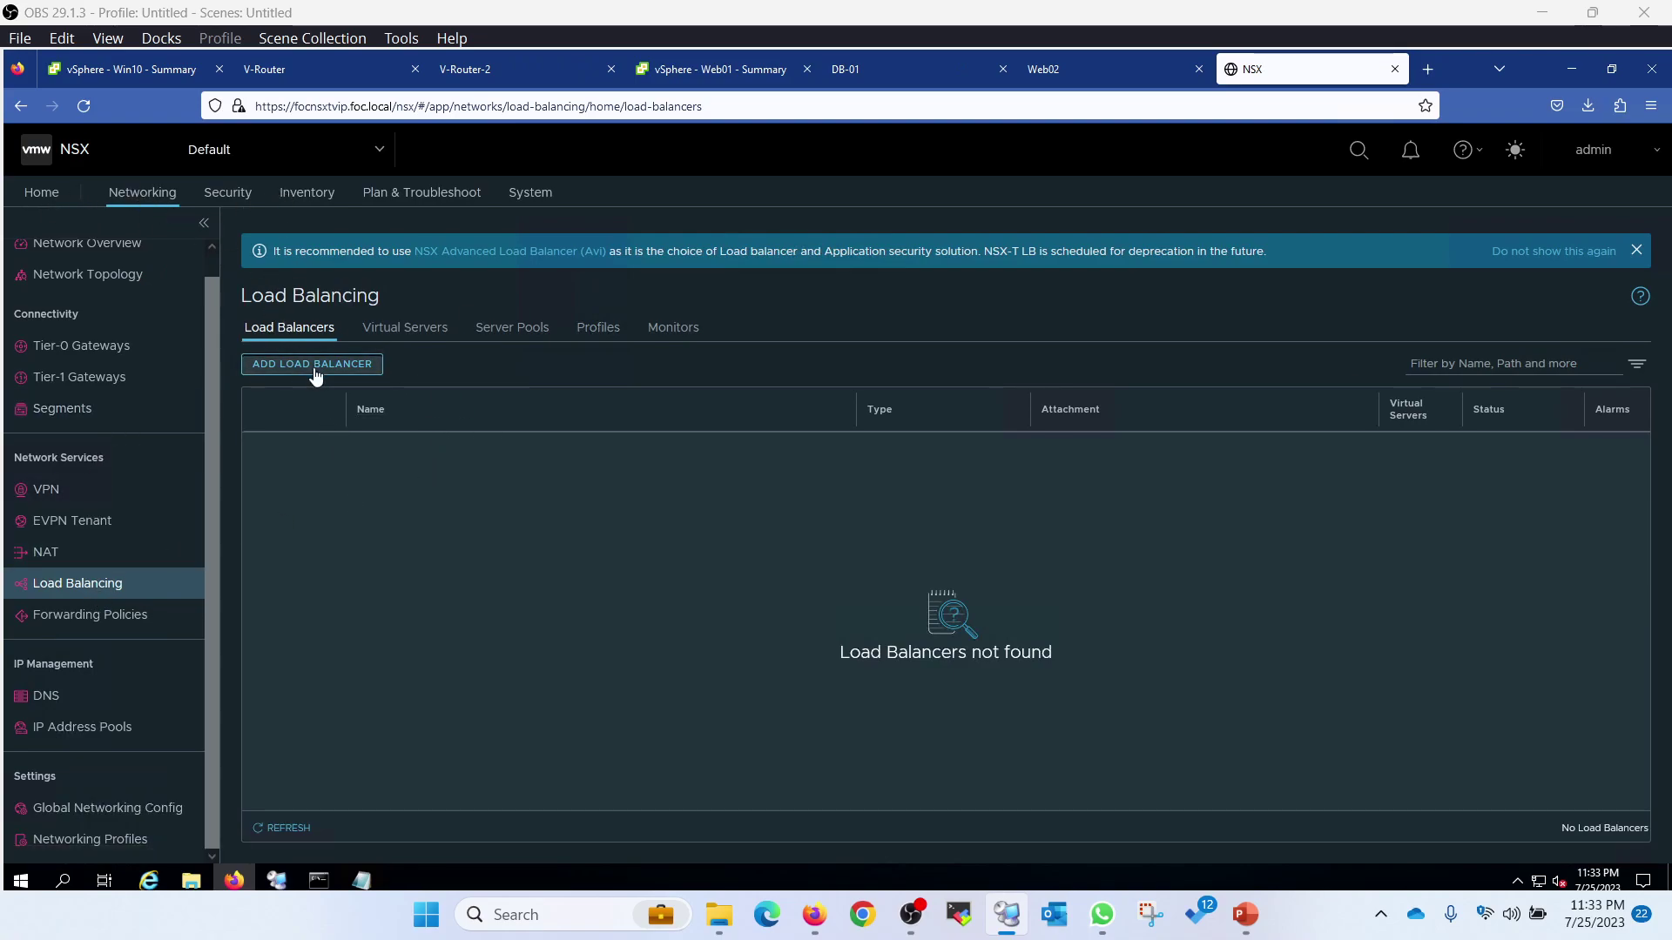
pyautogui.write('LB')
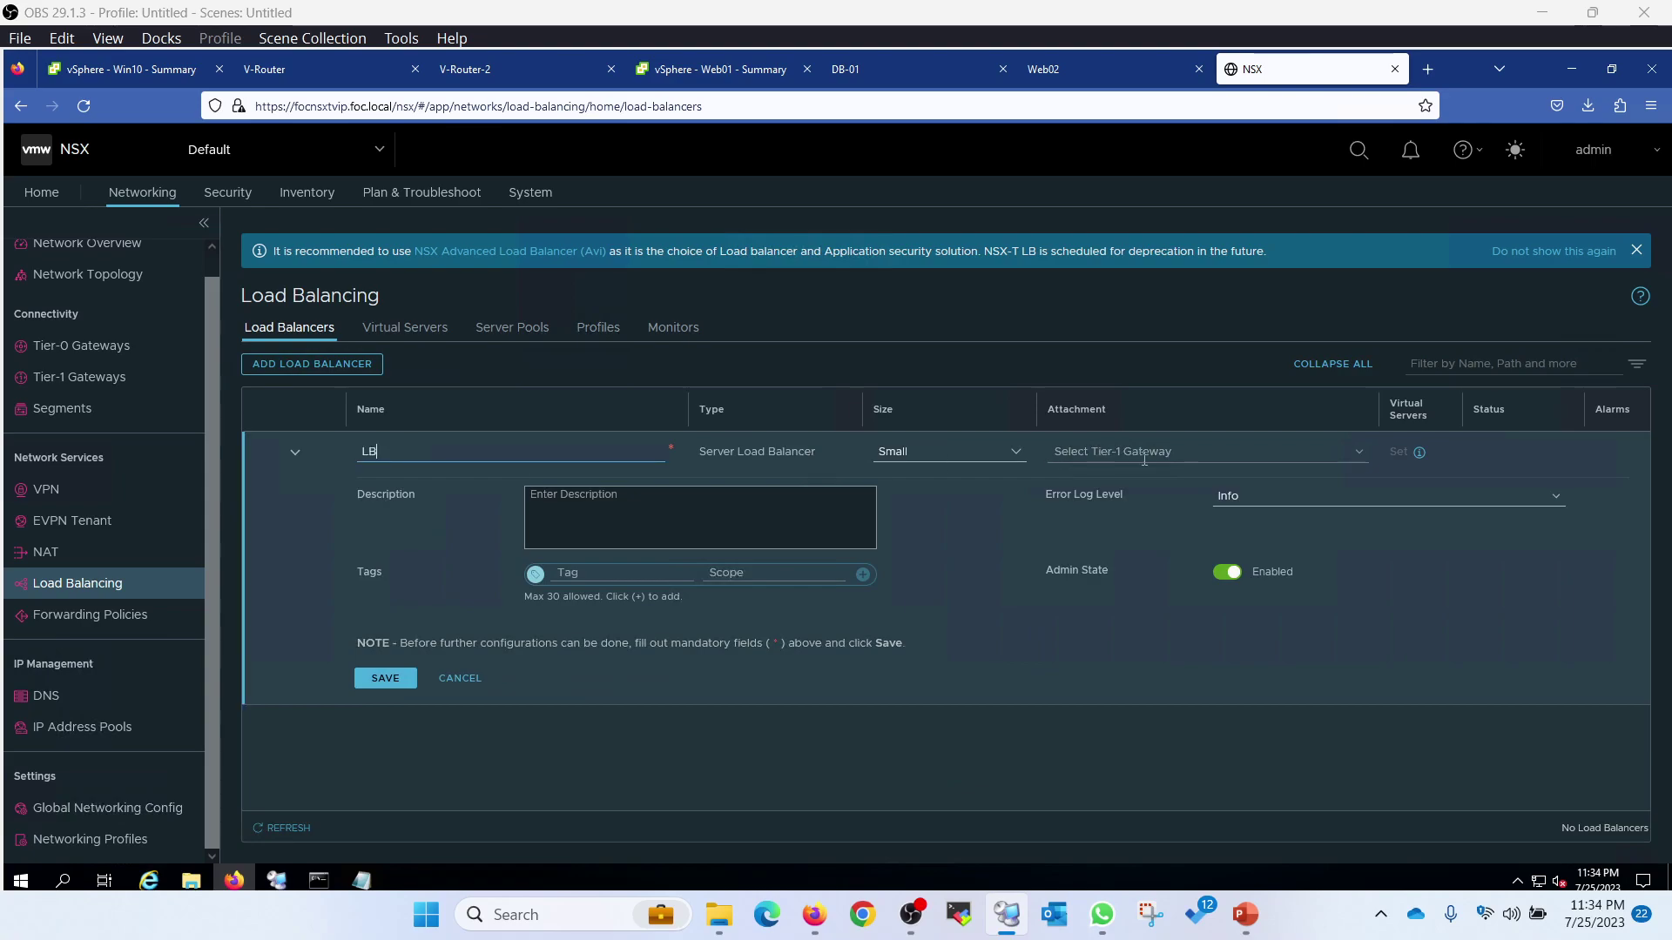
pyautogui.click(1149, 452)
pyautogui.click(1073, 483)
pyautogui.click(1093, 460)
pyautogui.click(1085, 481)
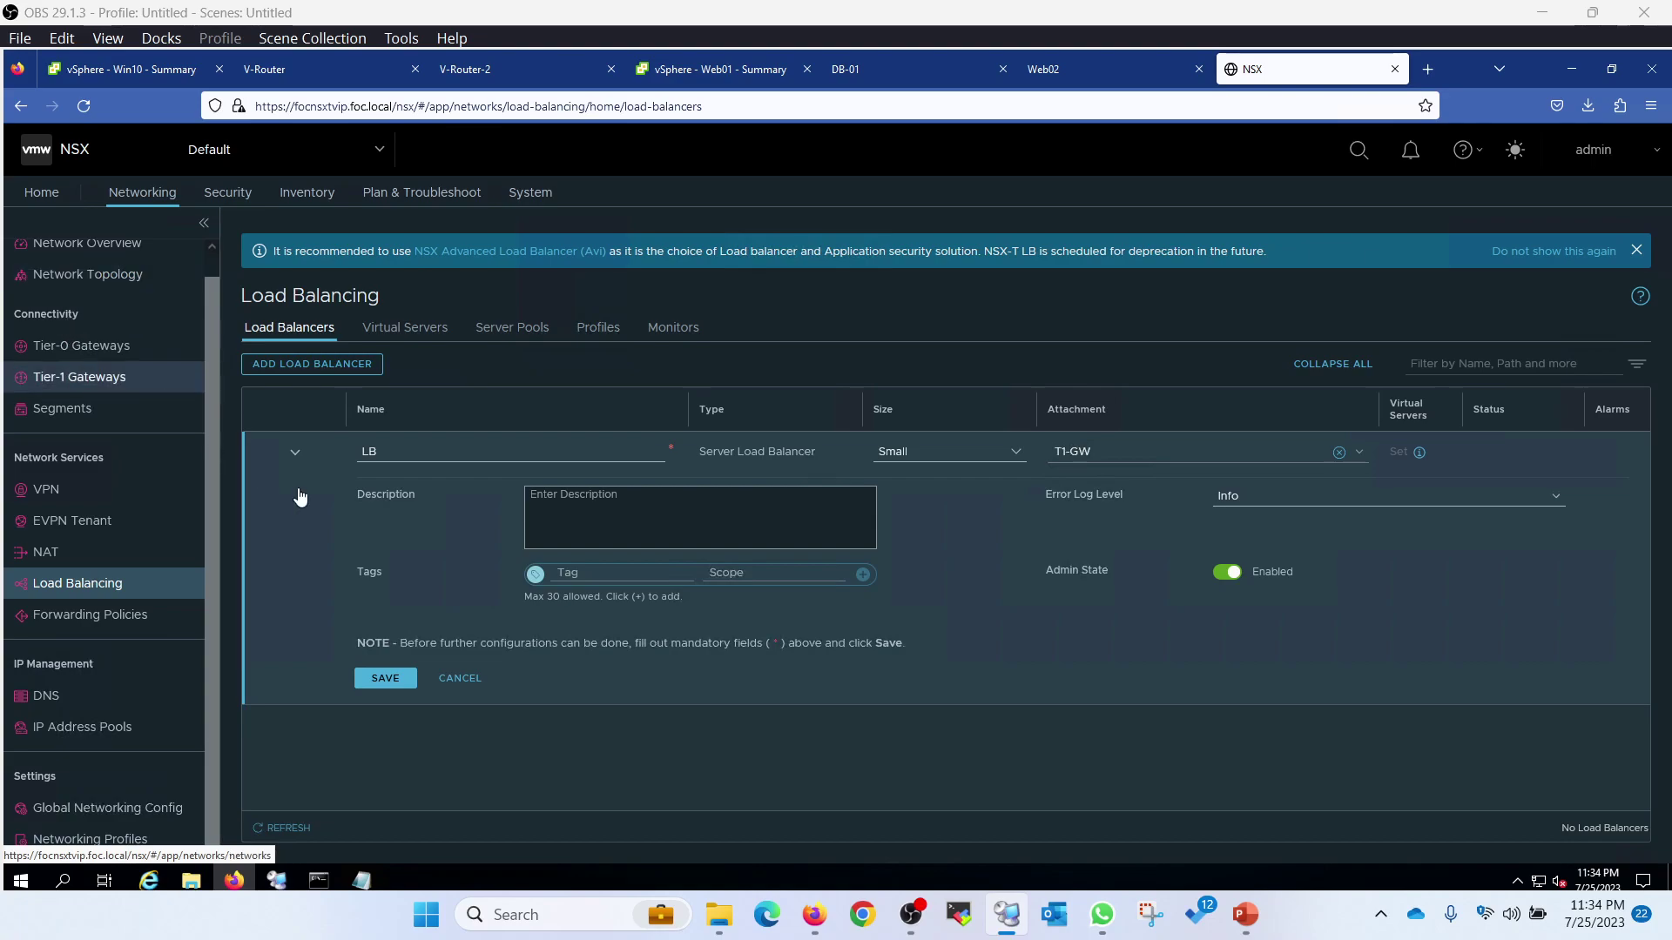
pyautogui.click(380, 683)
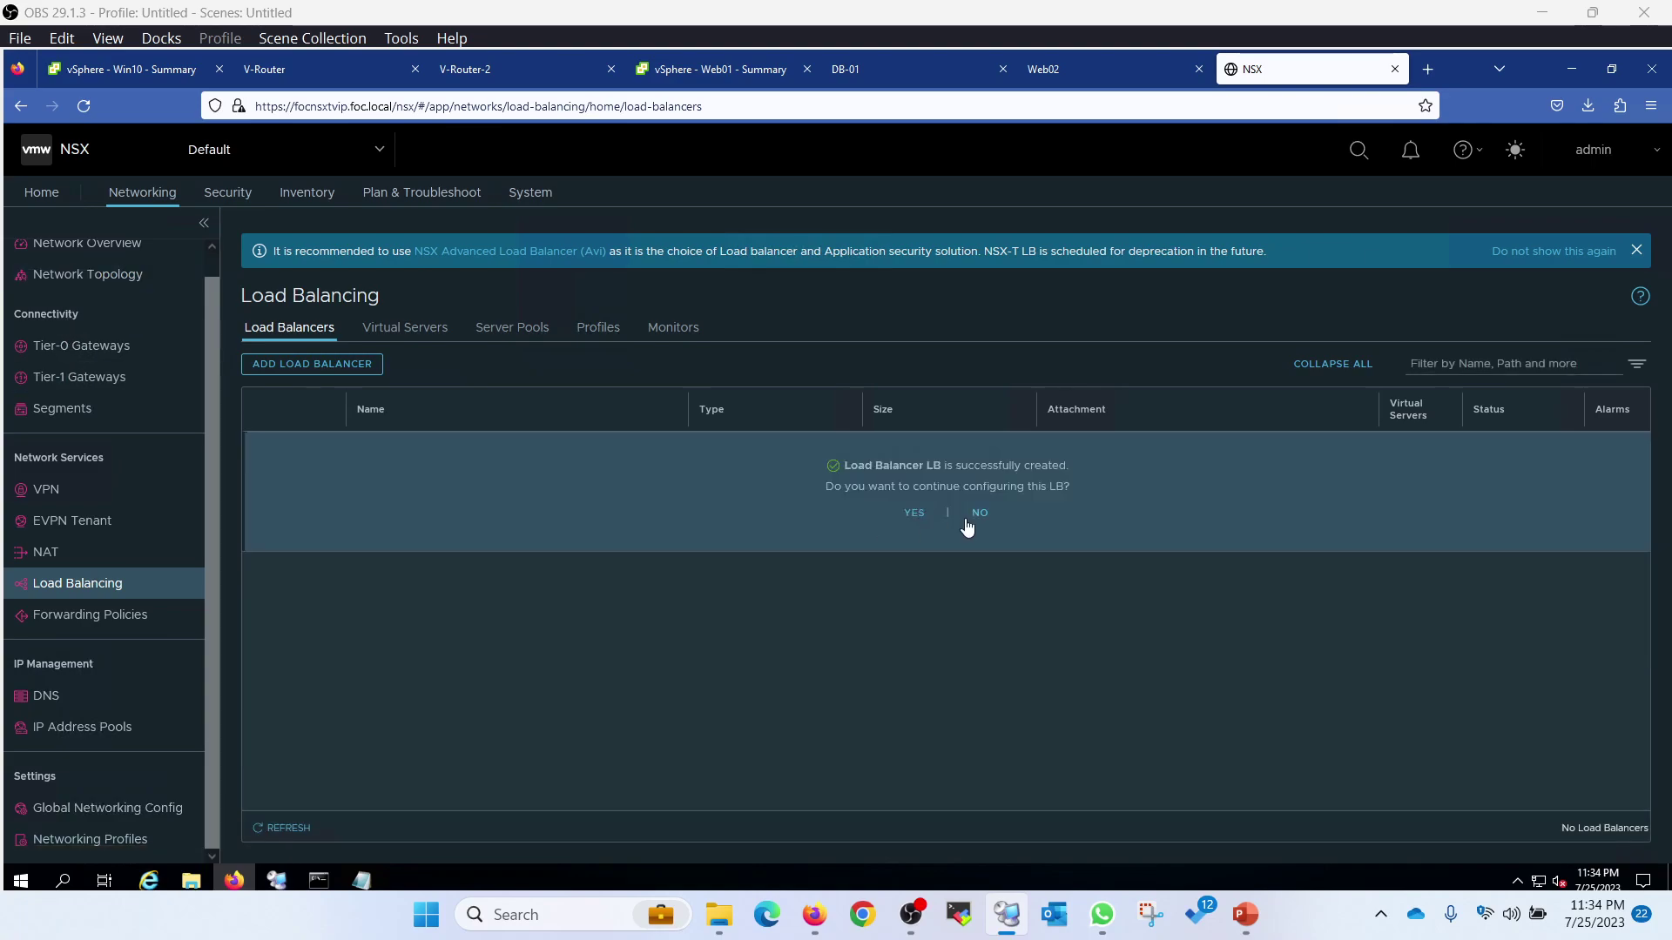
pyautogui.click(977, 517)
# Step: Start a new L7 HTTP virtual server named Virtual with the IP address 172.16.10.4
pyautogui.click(418, 331)
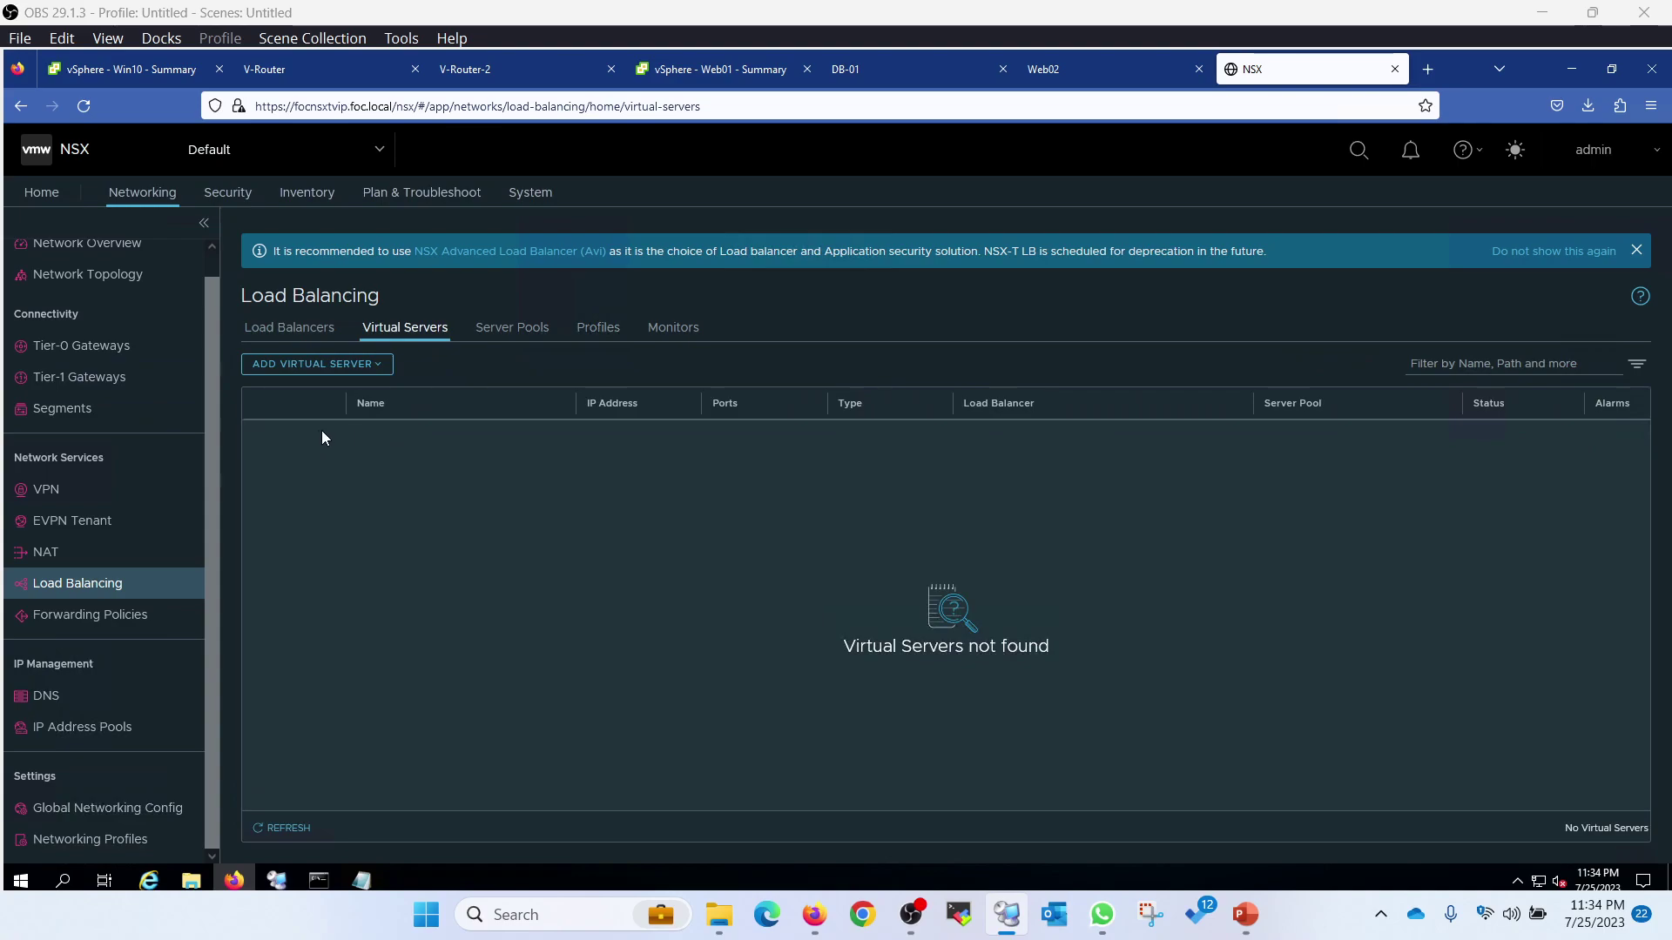
pyautogui.click(348, 368)
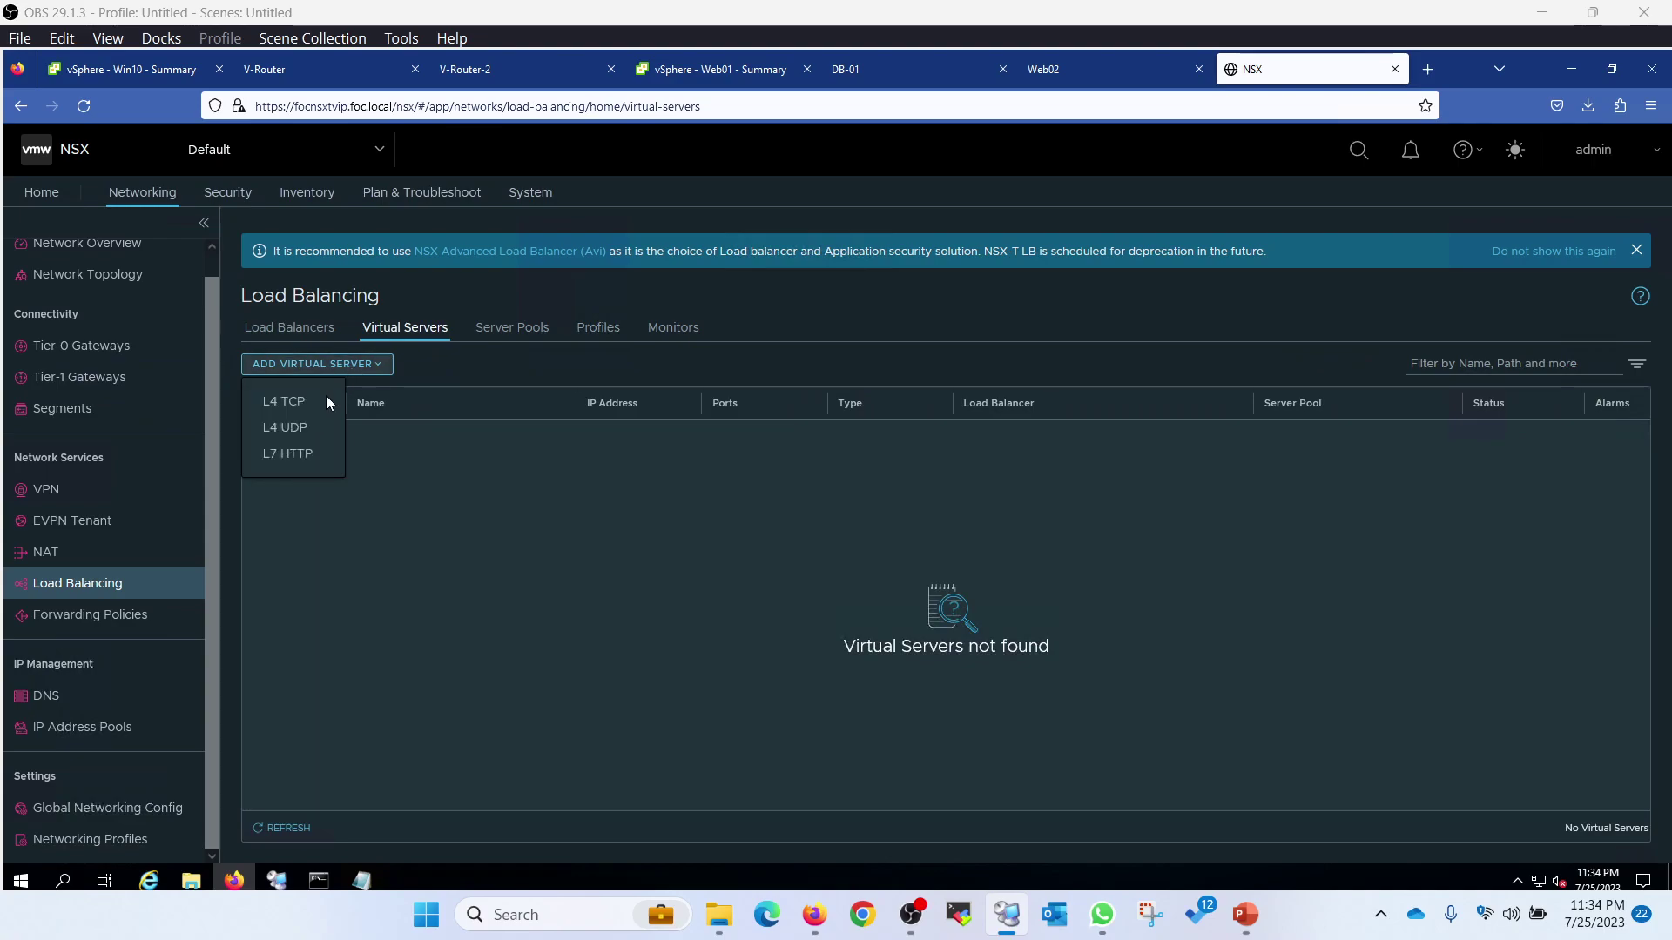
pyautogui.click(301, 455)
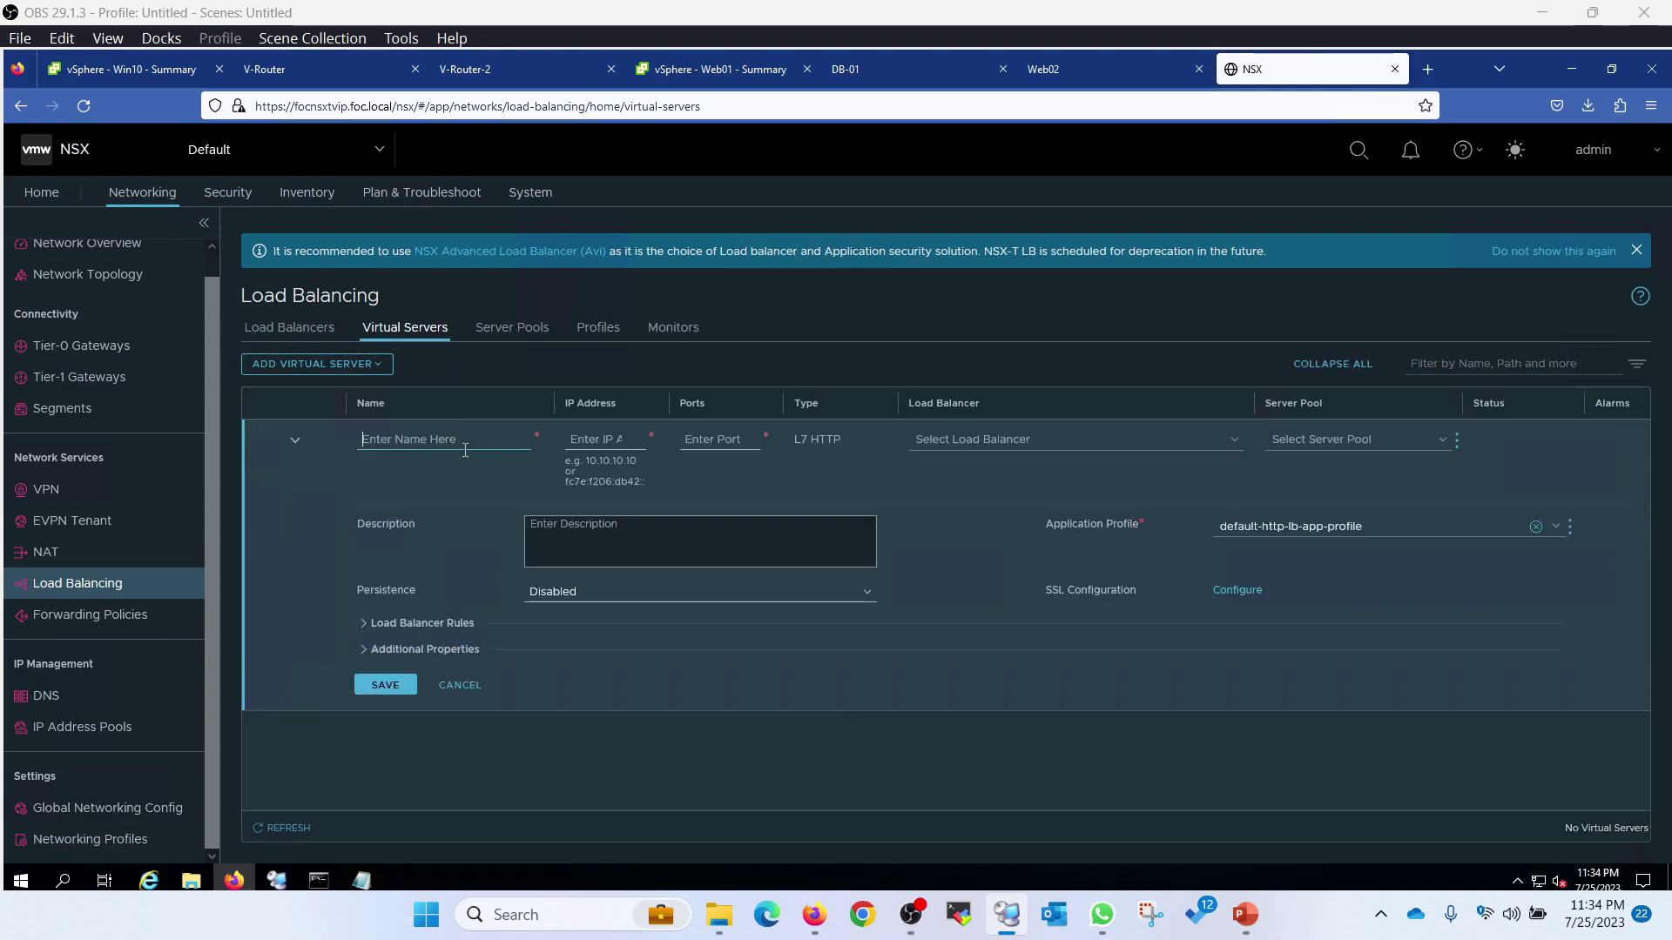
pyautogui.write('Virtual')
pyautogui.click(594, 438)
pyautogui.write('1')
pyautogui.write('72.16.')
pyautogui.write('10')
pyautogui.write('.')
pyautogui.write('4')
# Step: Set the virtual server's port to 80 and assign it to the load balancer LB
pyautogui.click(732, 440)
pyautogui.write('80')
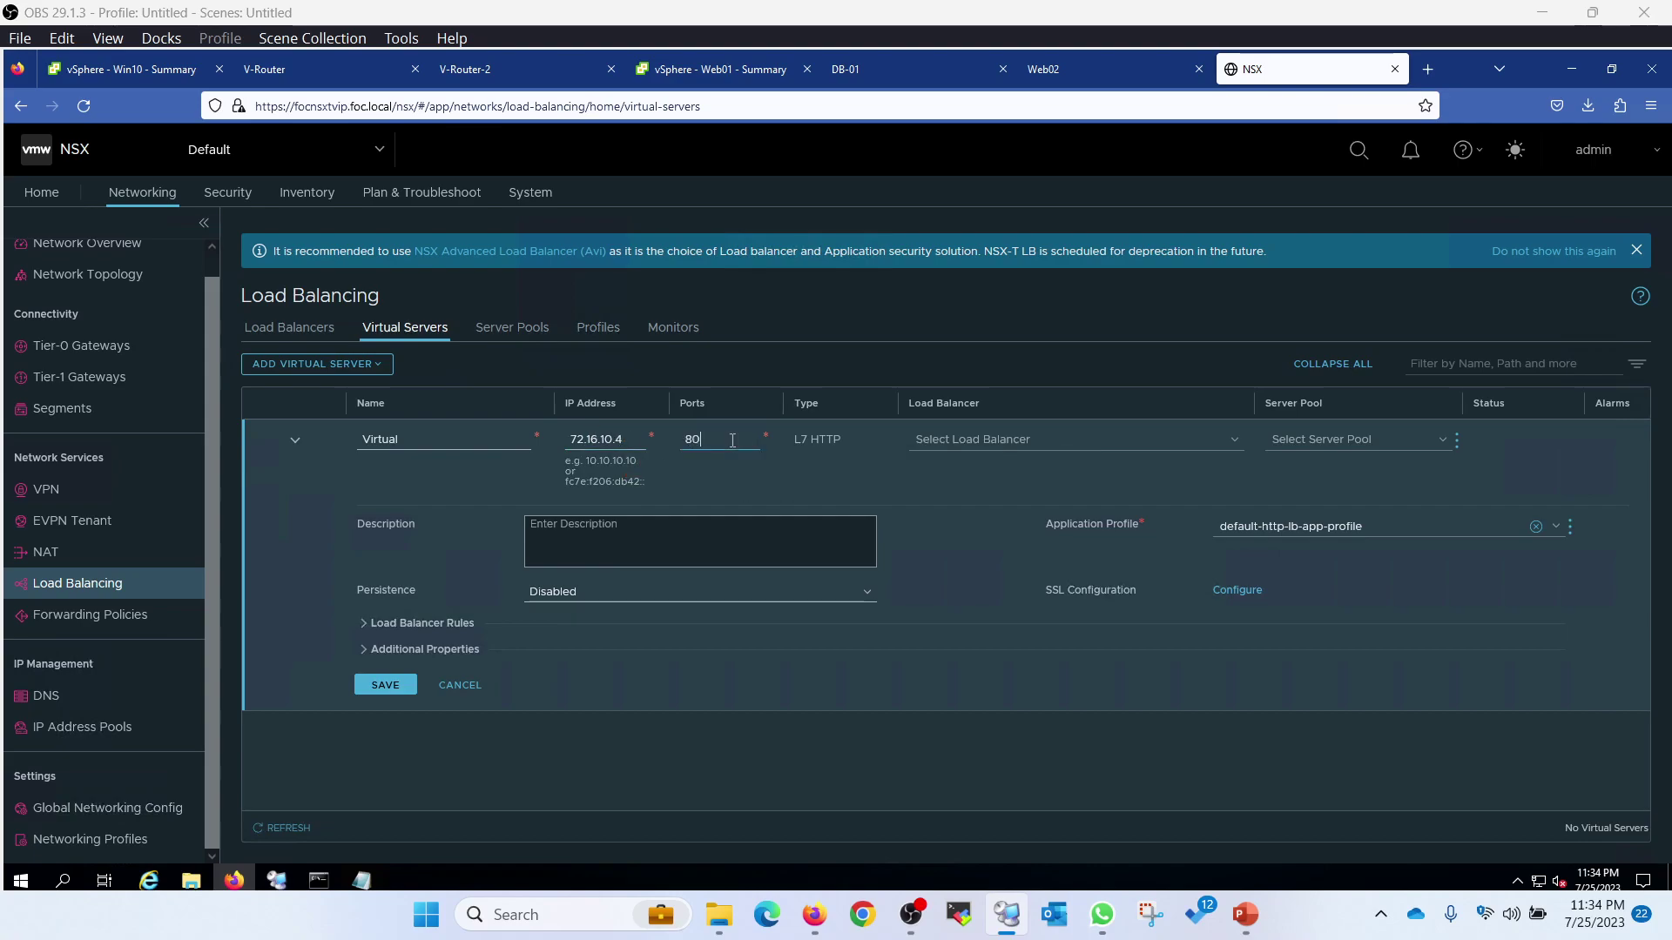
pyautogui.click(967, 440)
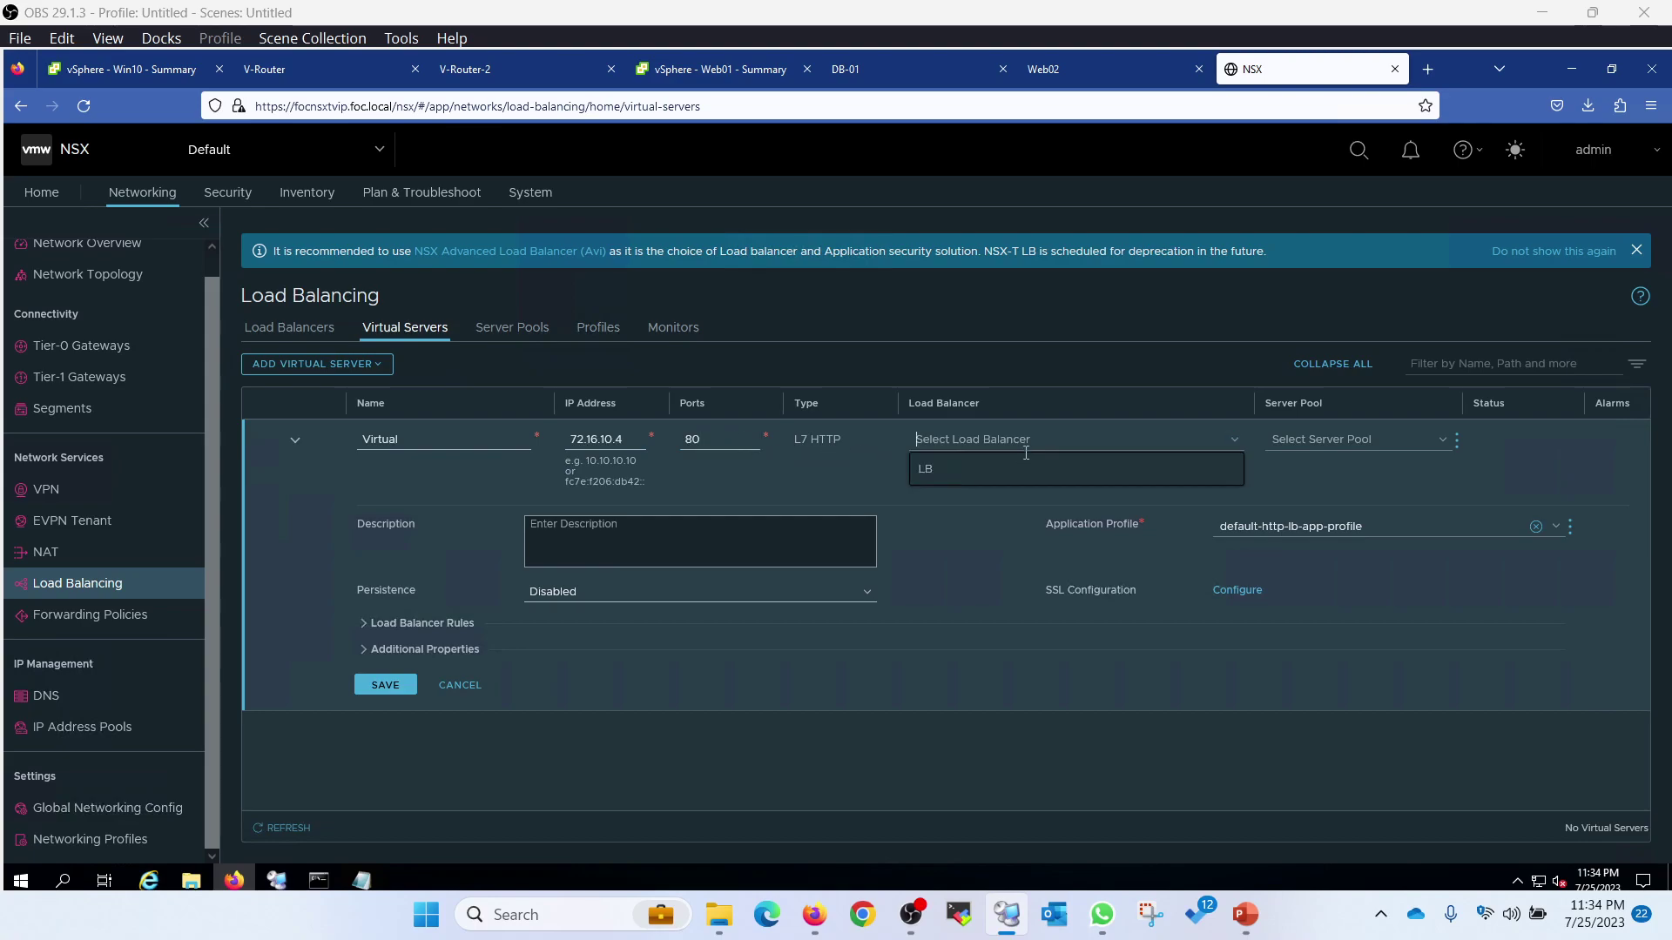
pyautogui.click(936, 474)
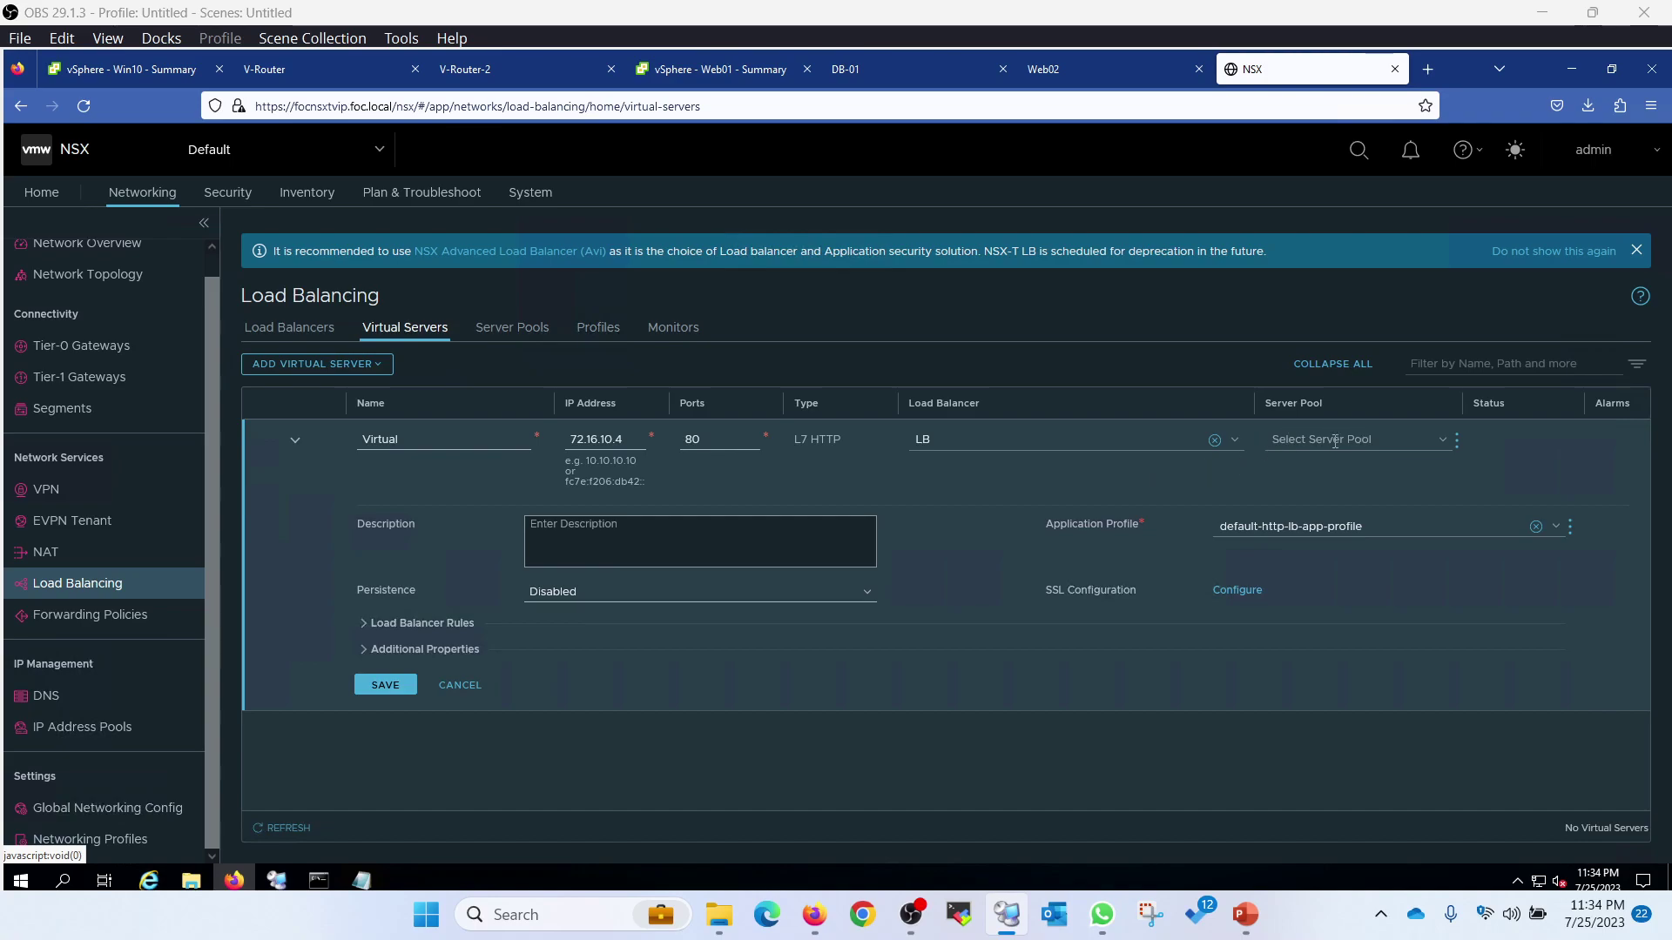
# Step: Start a new server pool for the virtual server and name it WebPool
pyautogui.click(1459, 442)
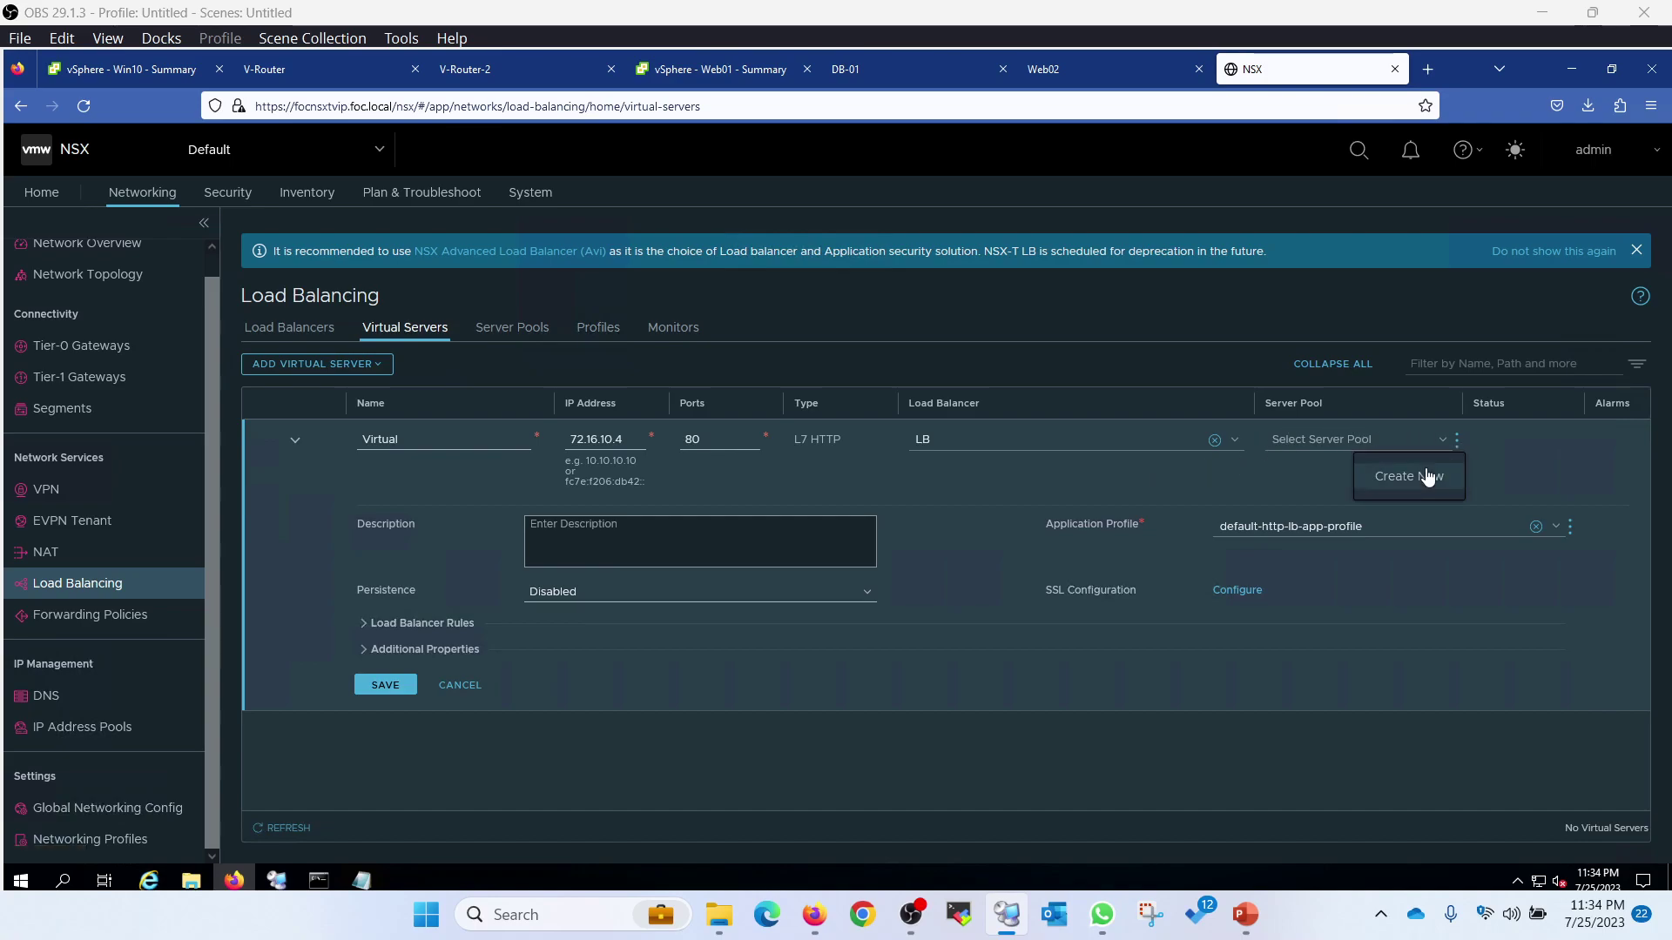
pyautogui.click(1343, 444)
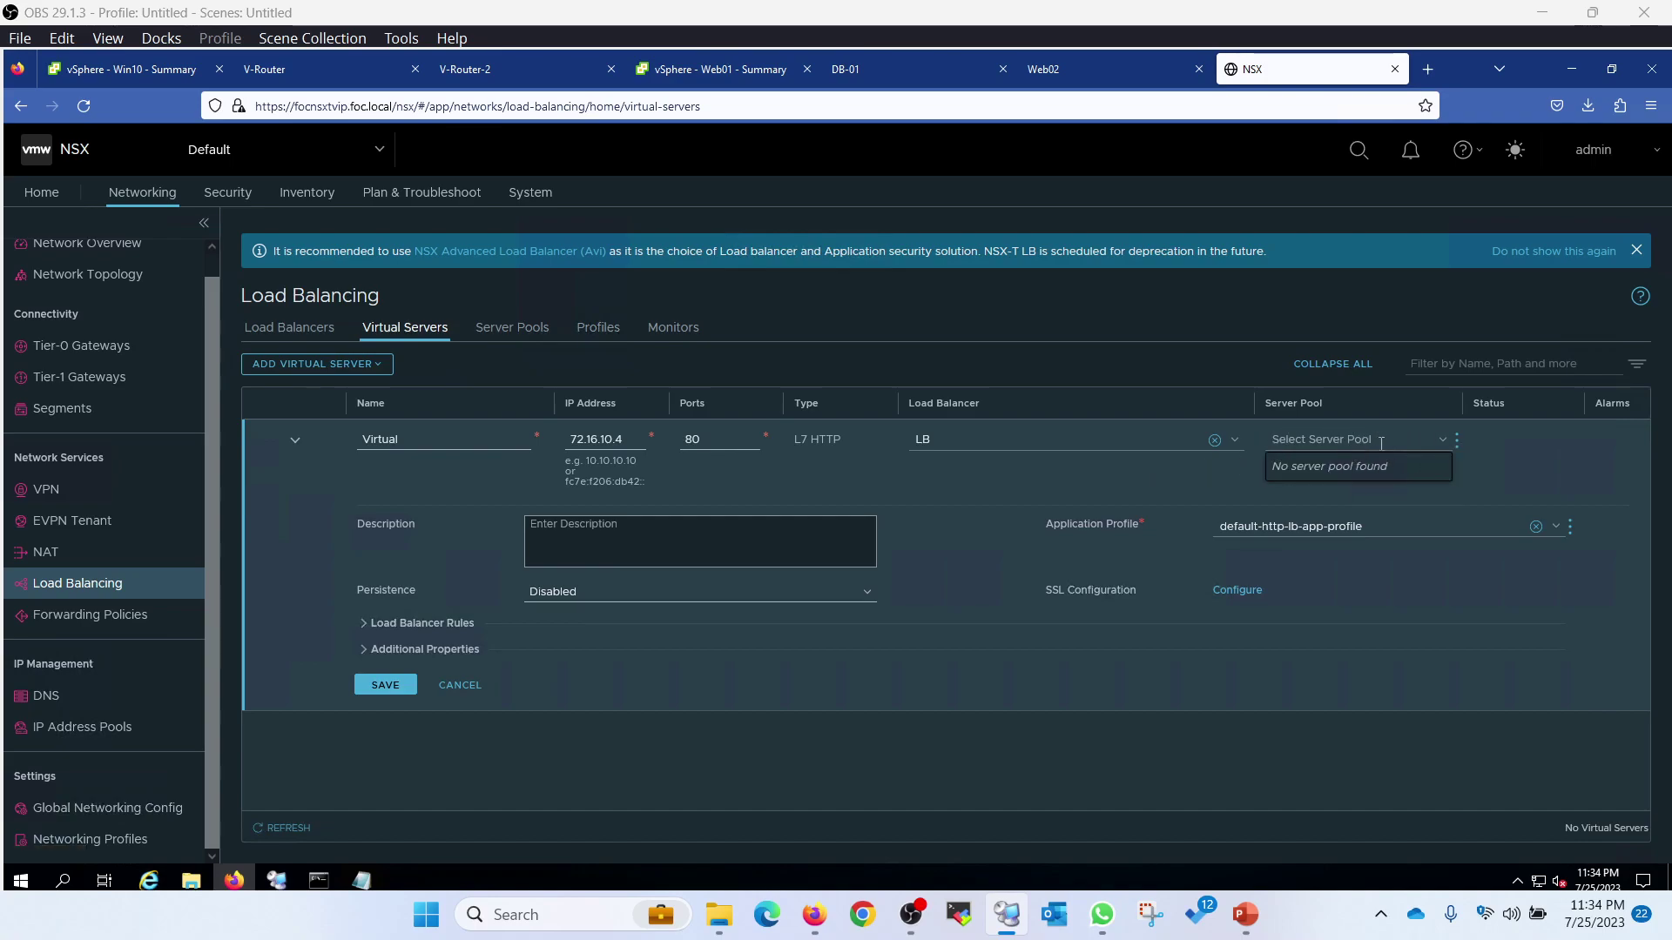
pyautogui.click(1459, 446)
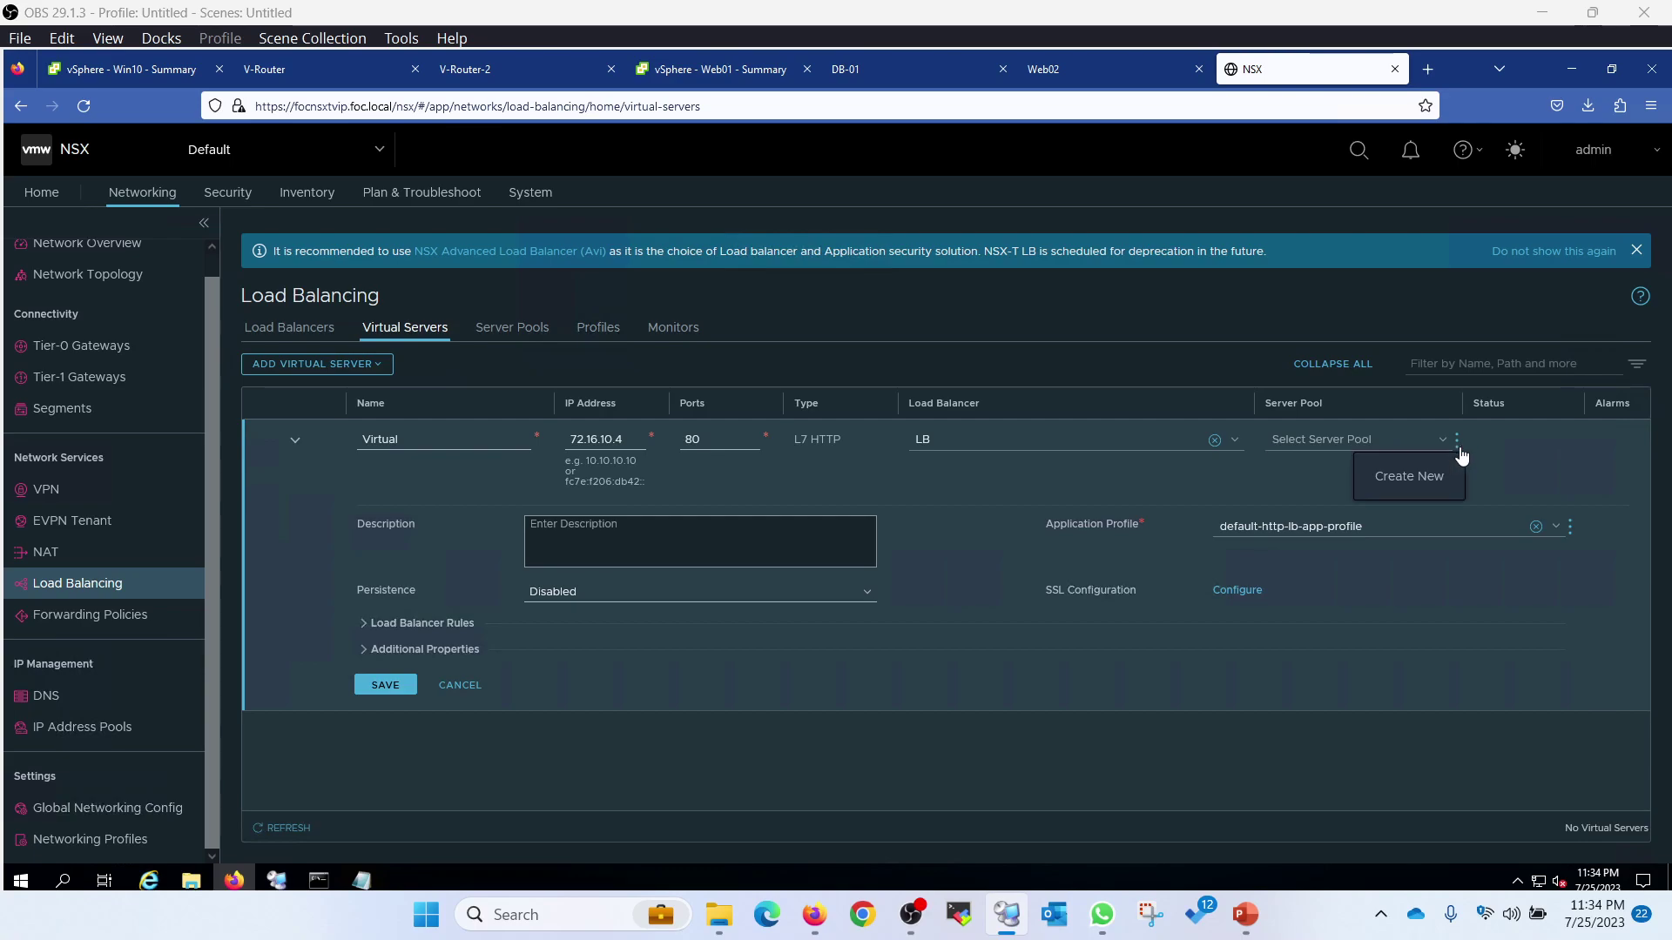
pyautogui.click(1376, 479)
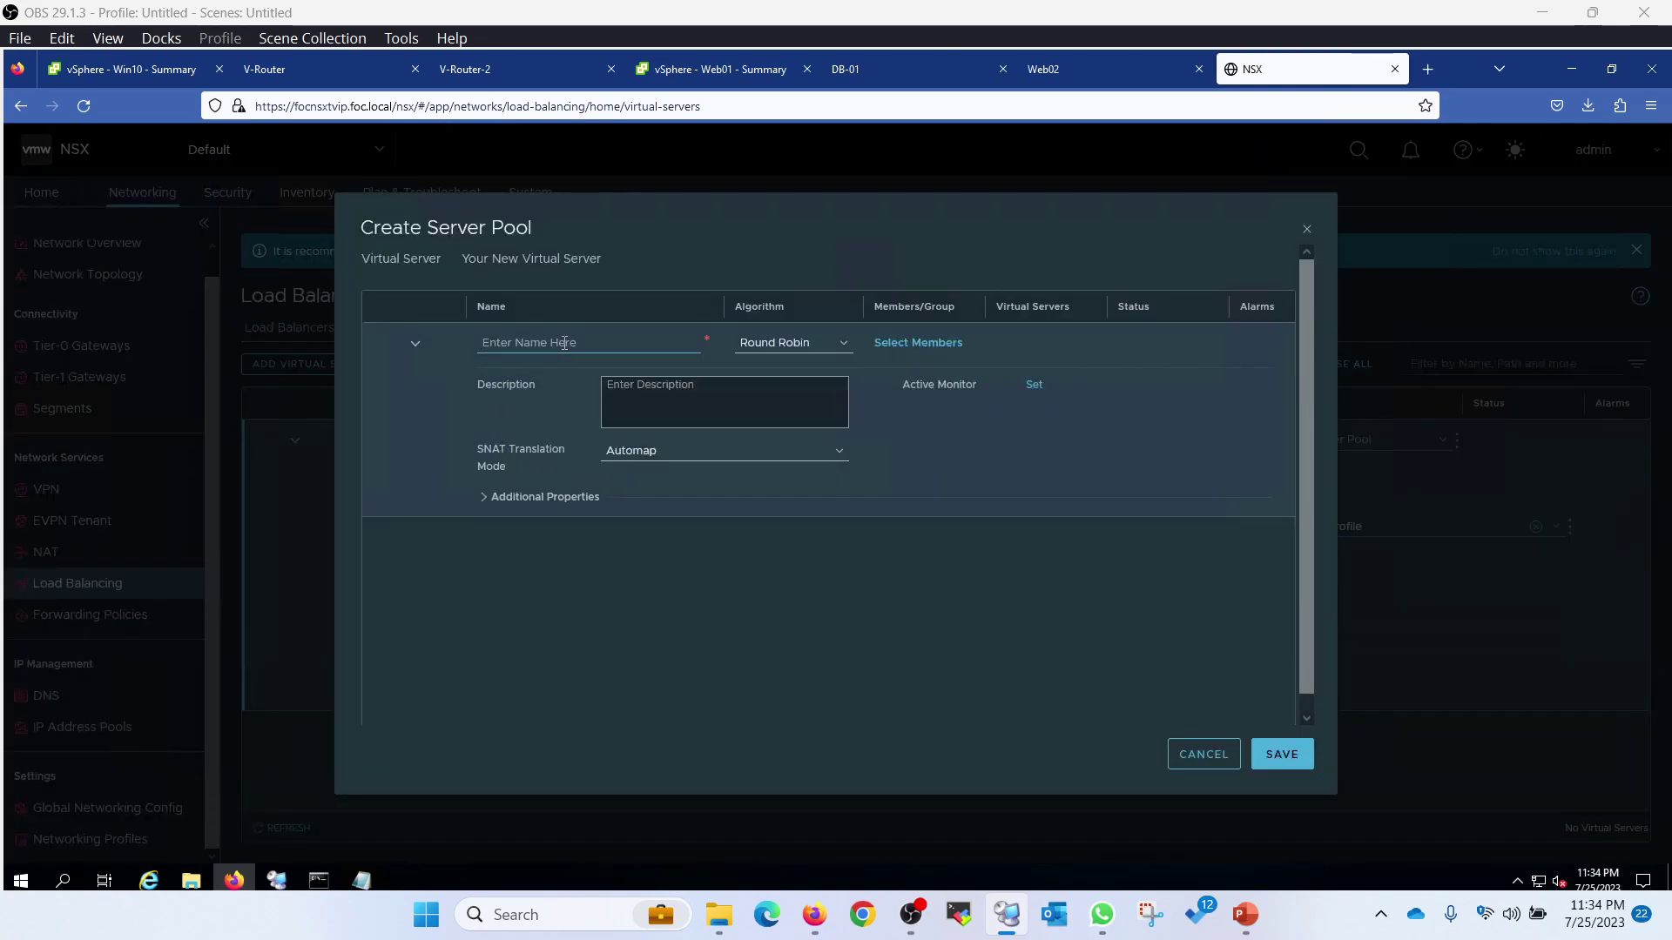
pyautogui.write('P')
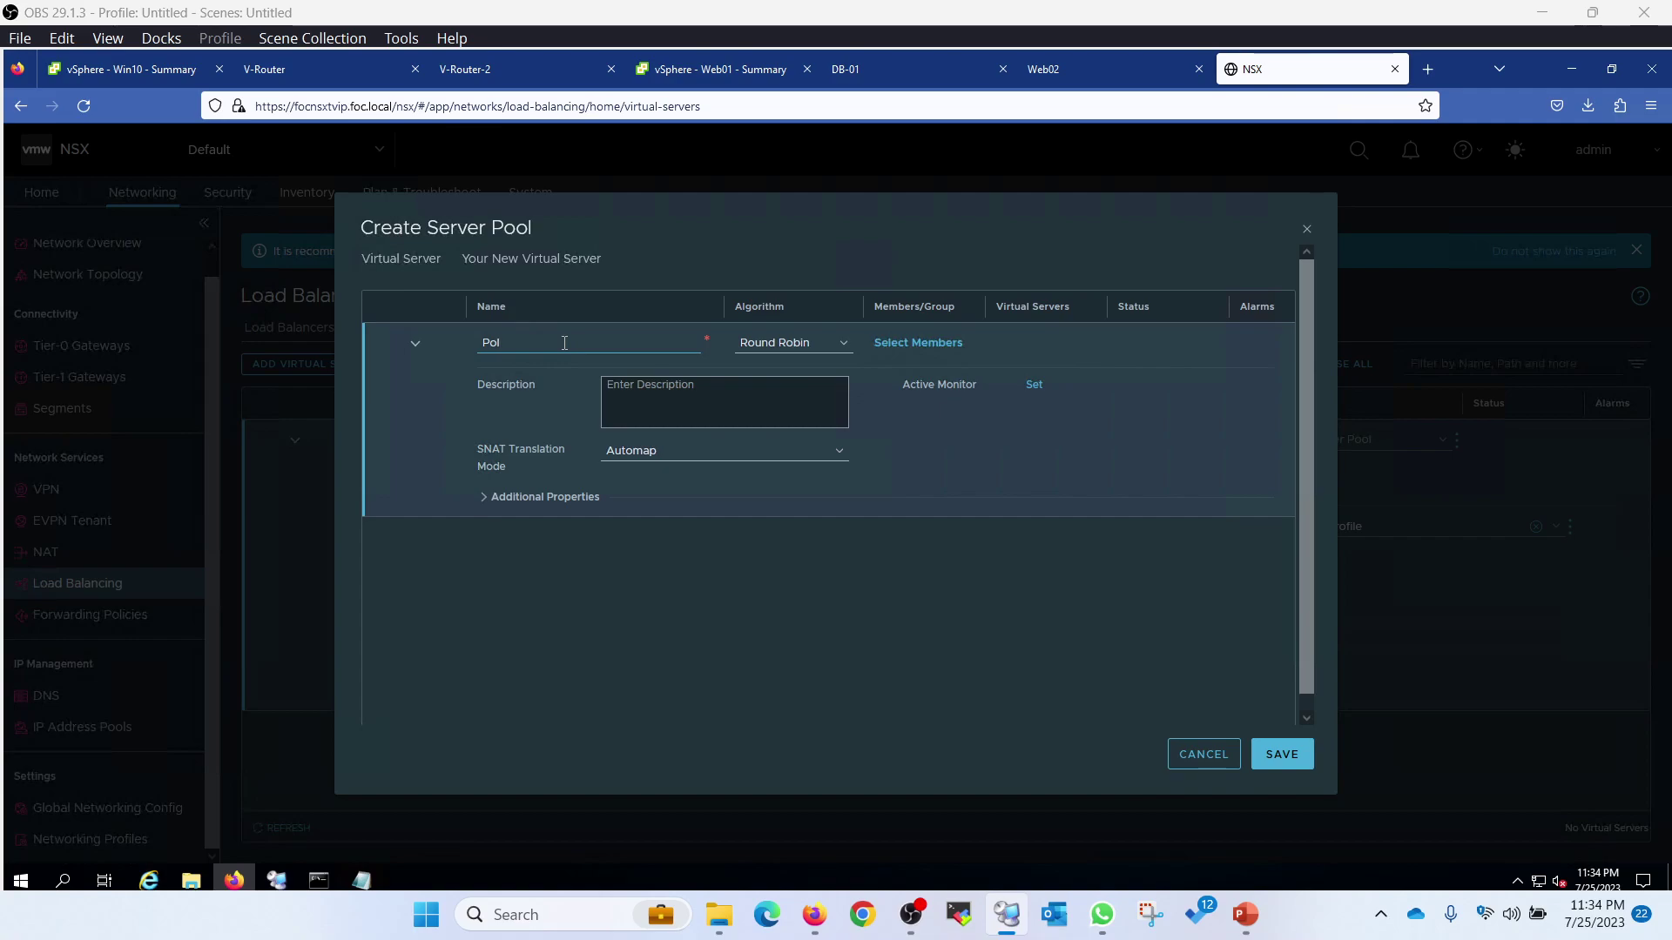
pyautogui.write('oo')
pyautogui.write('Web')
# Step: Add an individual pool member named Web01 with IP 172.16.0.3 and port 80, and save it
pyautogui.click(923, 343)
pyautogui.click(388, 269)
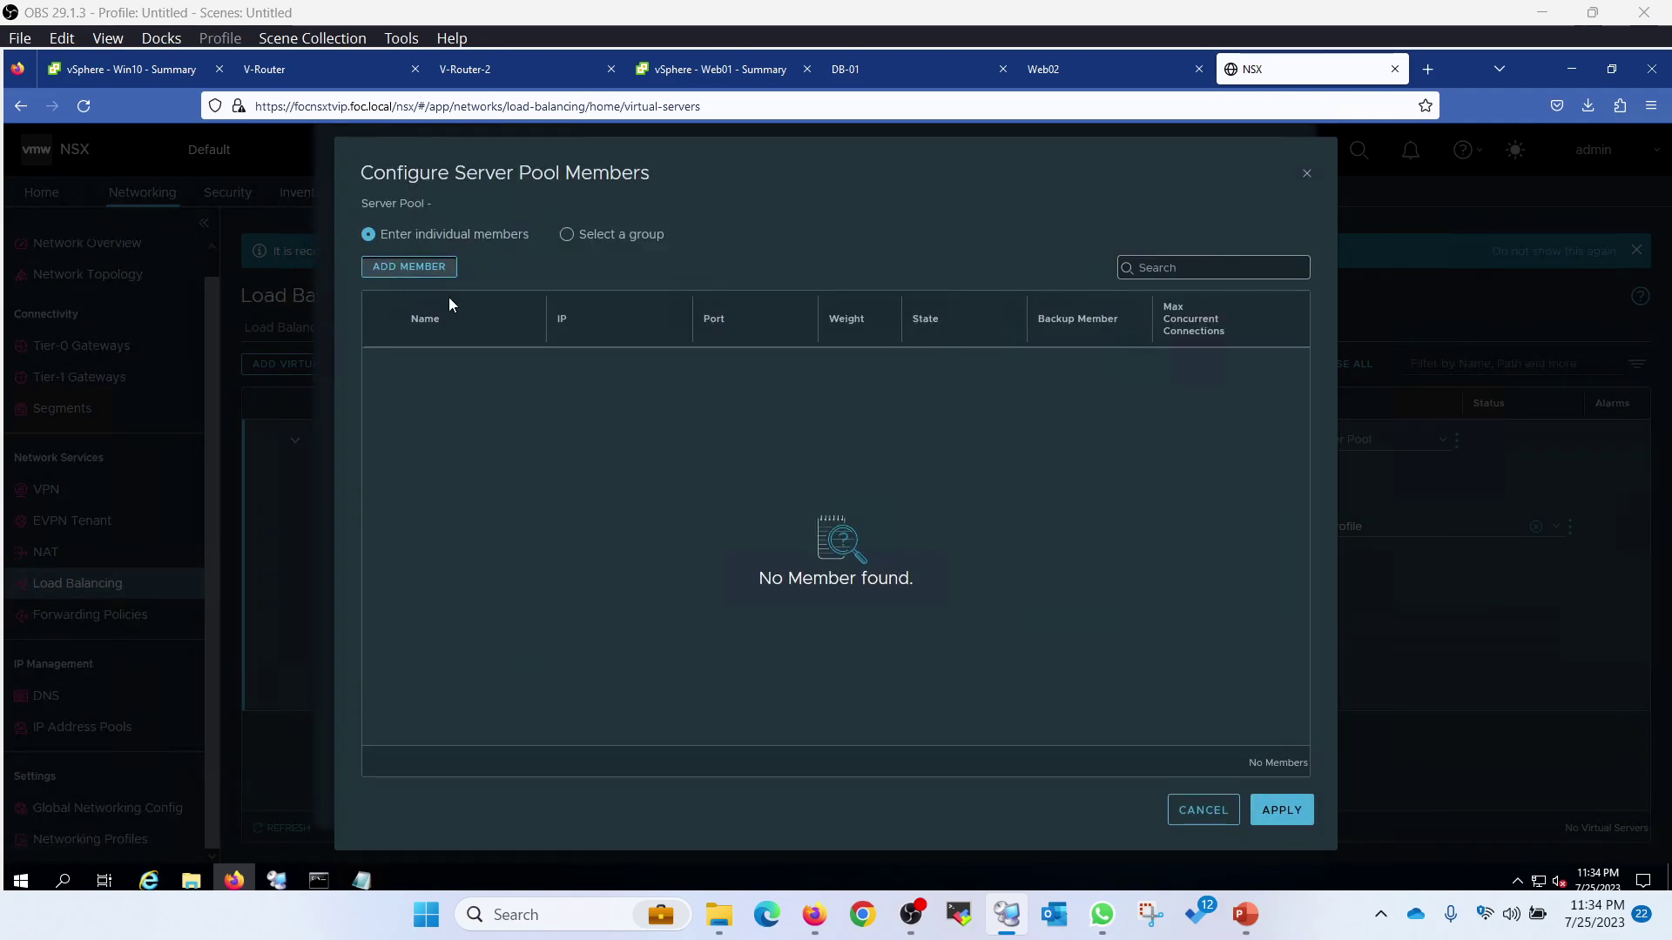
pyautogui.write('We')
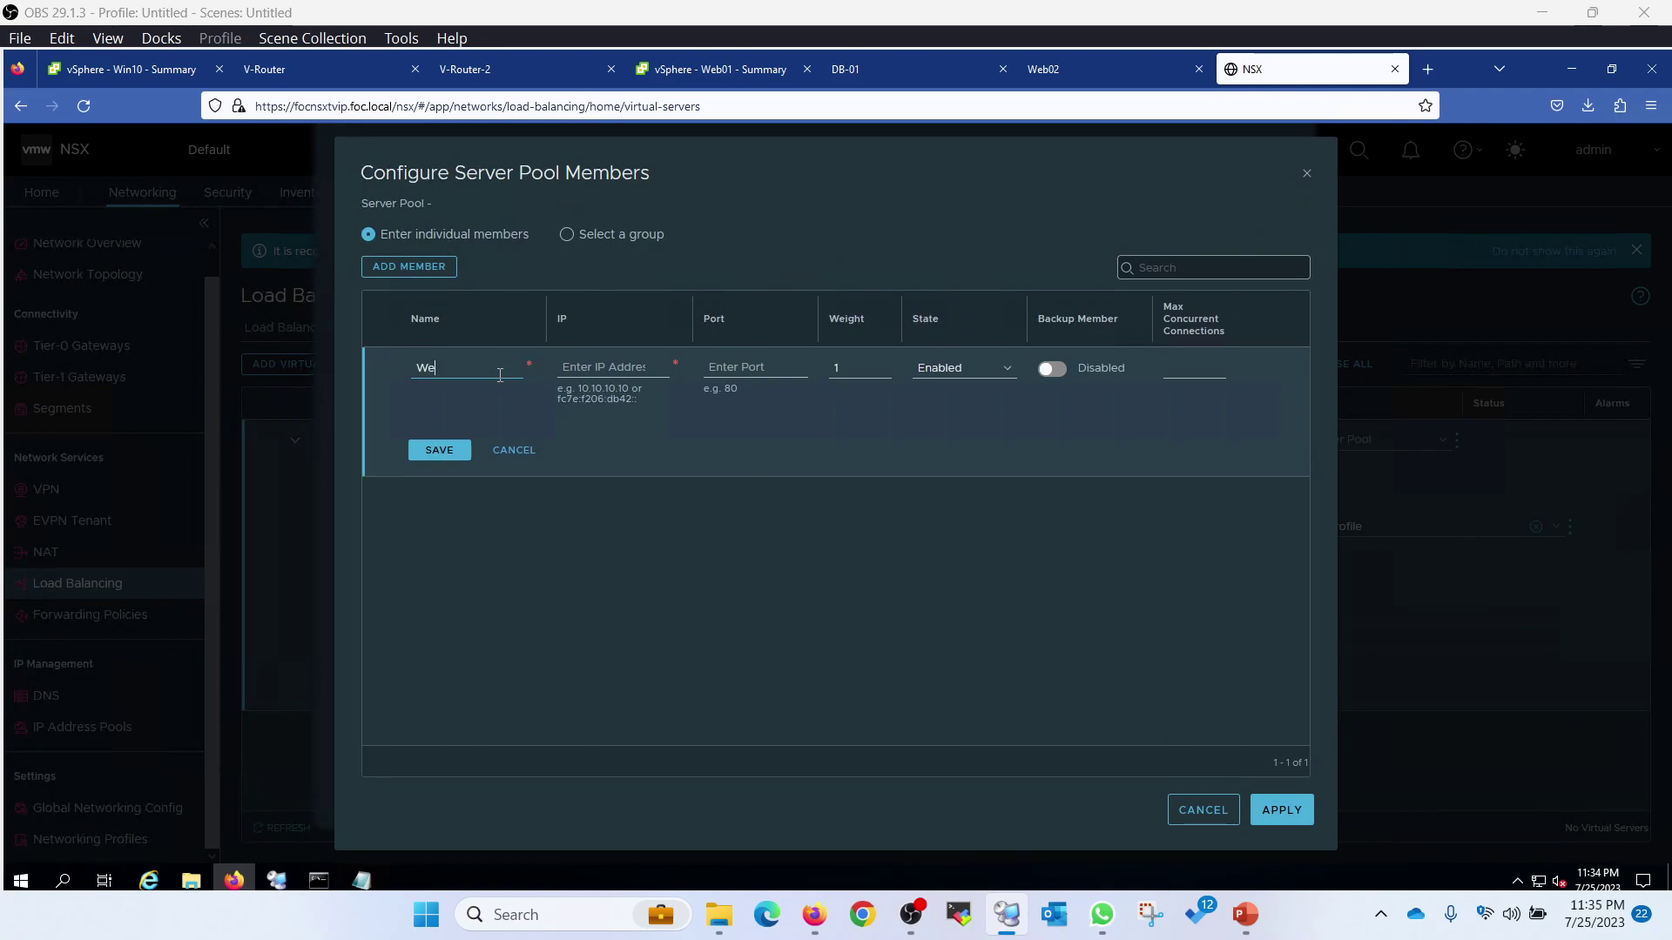
pyautogui.write('b01')
pyautogui.click(589, 367)
pyautogui.write('172.16.0.3')
pyautogui.click(757, 370)
pyautogui.write('80')
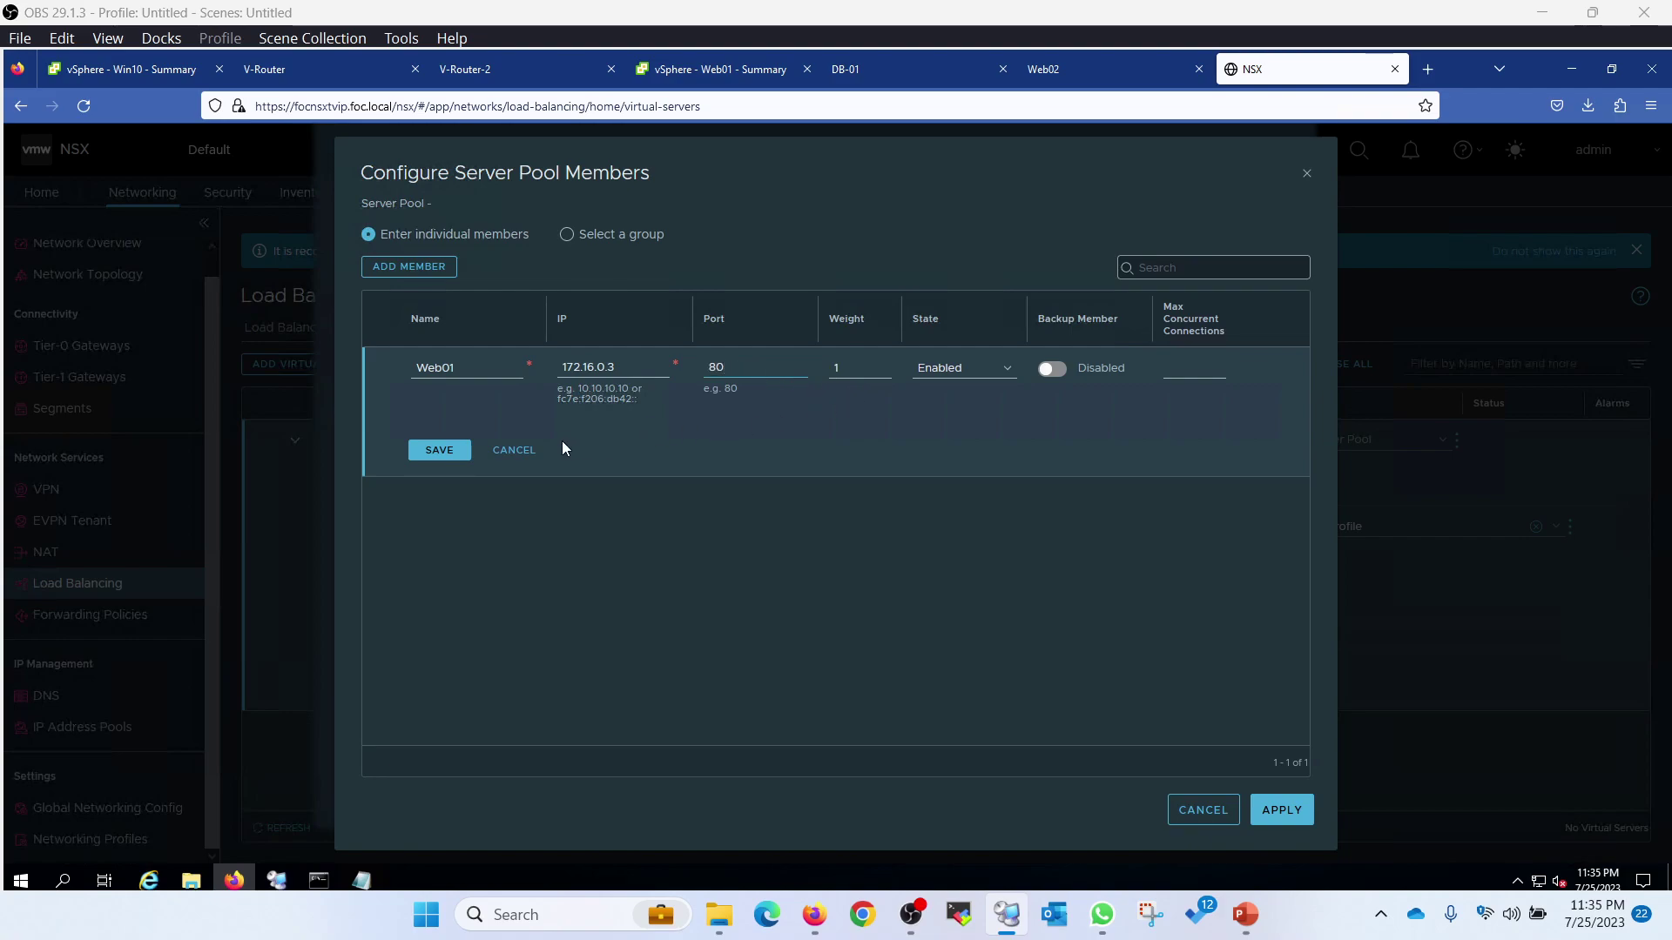
pyautogui.click(453, 451)
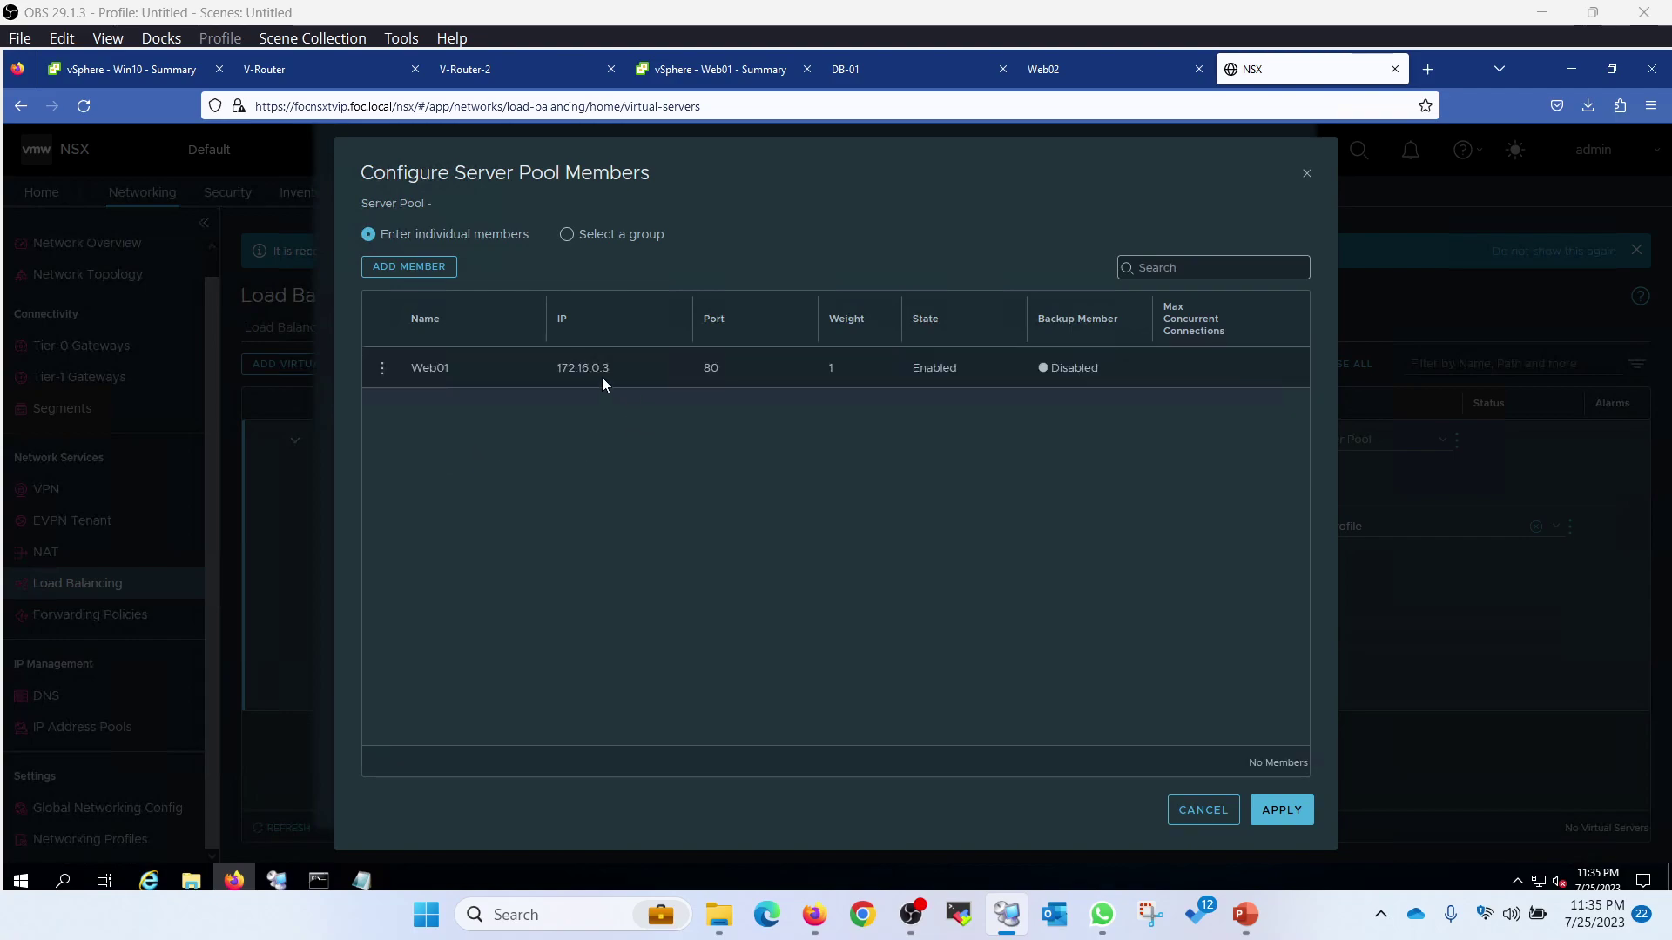
# Step: Add a second pool member named Web02 with IP 172.16.10.2 and port 80, and save it
pyautogui.click(419, 269)
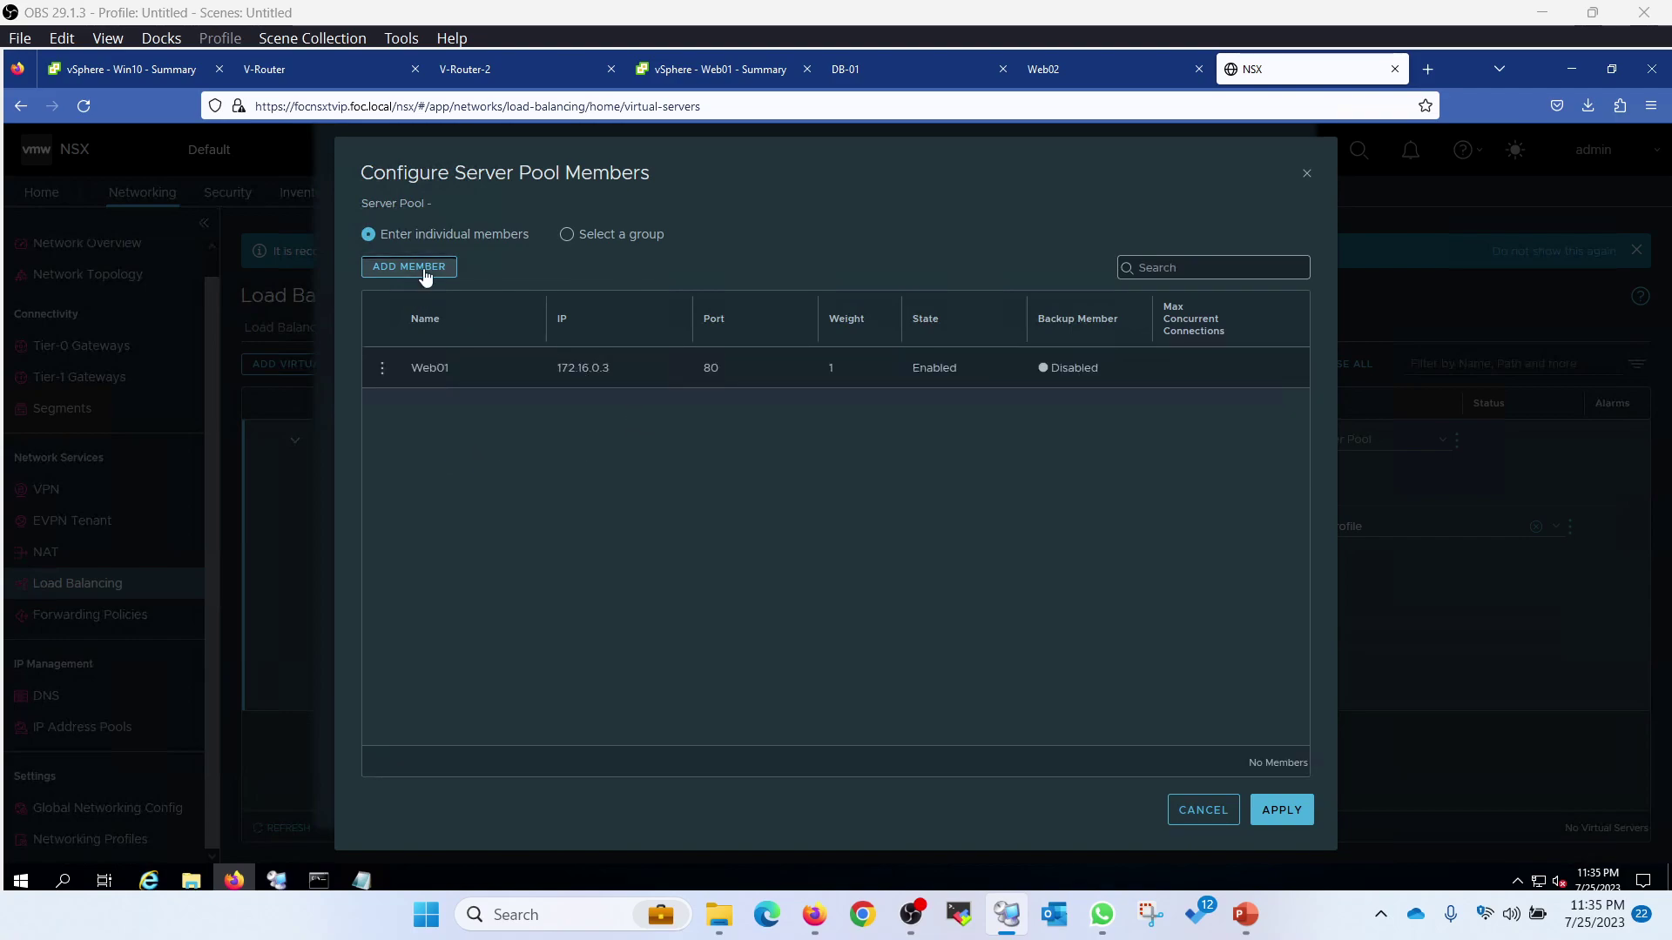
pyautogui.click(446, 370)
pyautogui.write('Web02')
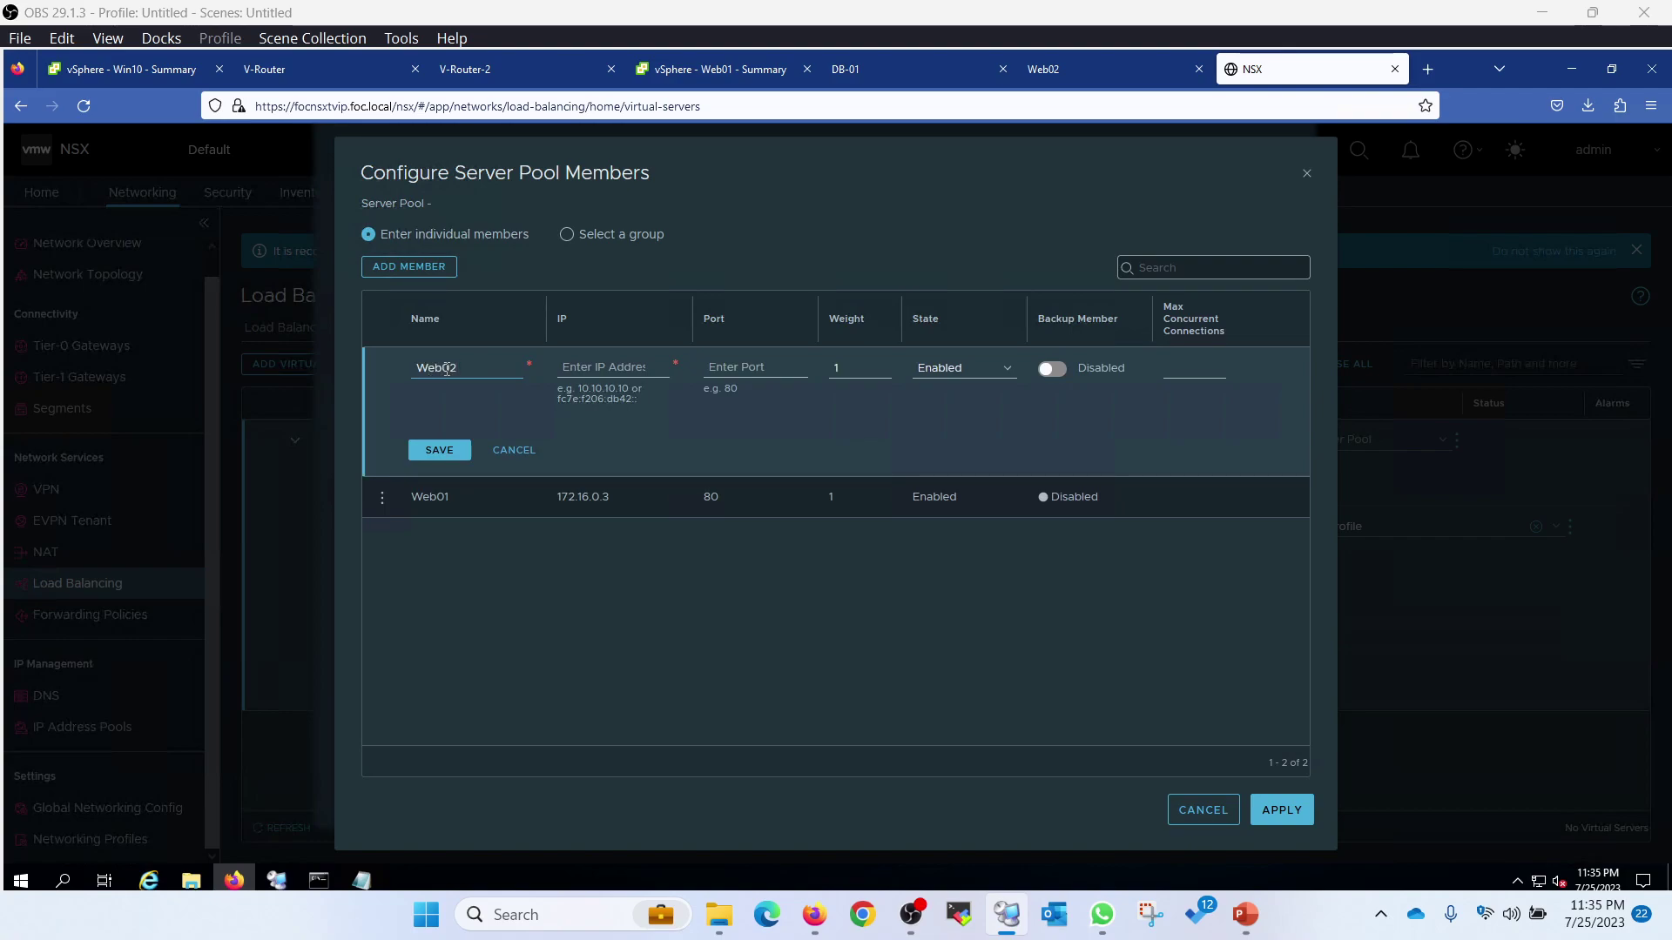
pyautogui.click(578, 363)
pyautogui.write('172.16.10.2')
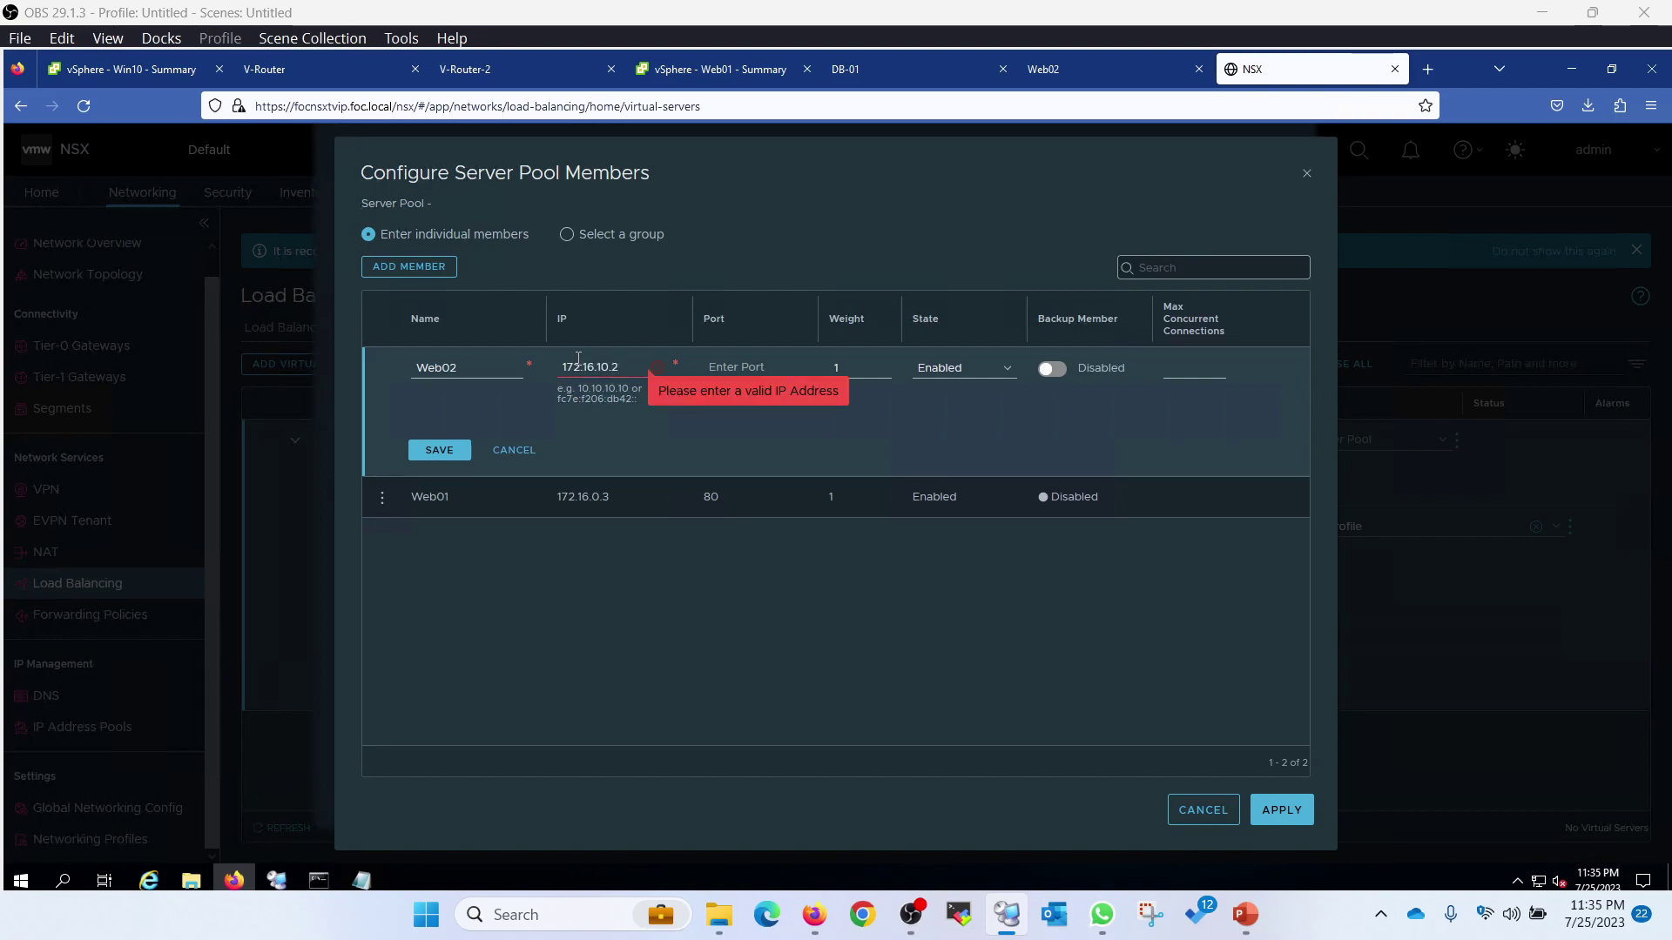
pyautogui.press('Tab')
pyautogui.write('80')
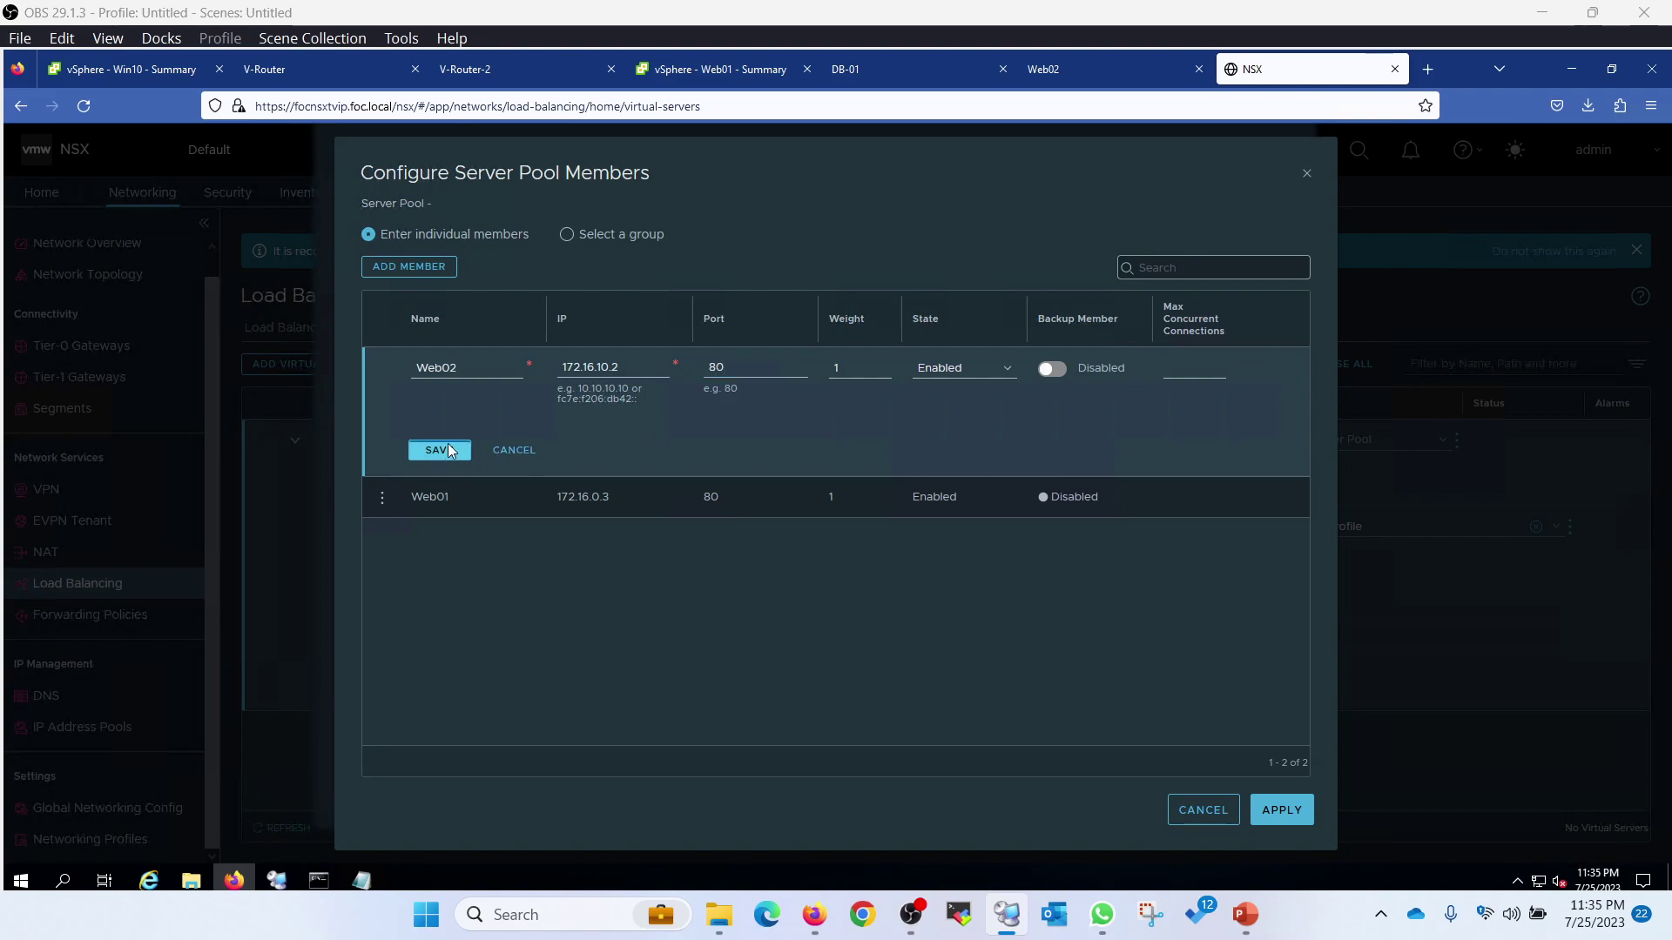
pyautogui.click(452, 451)
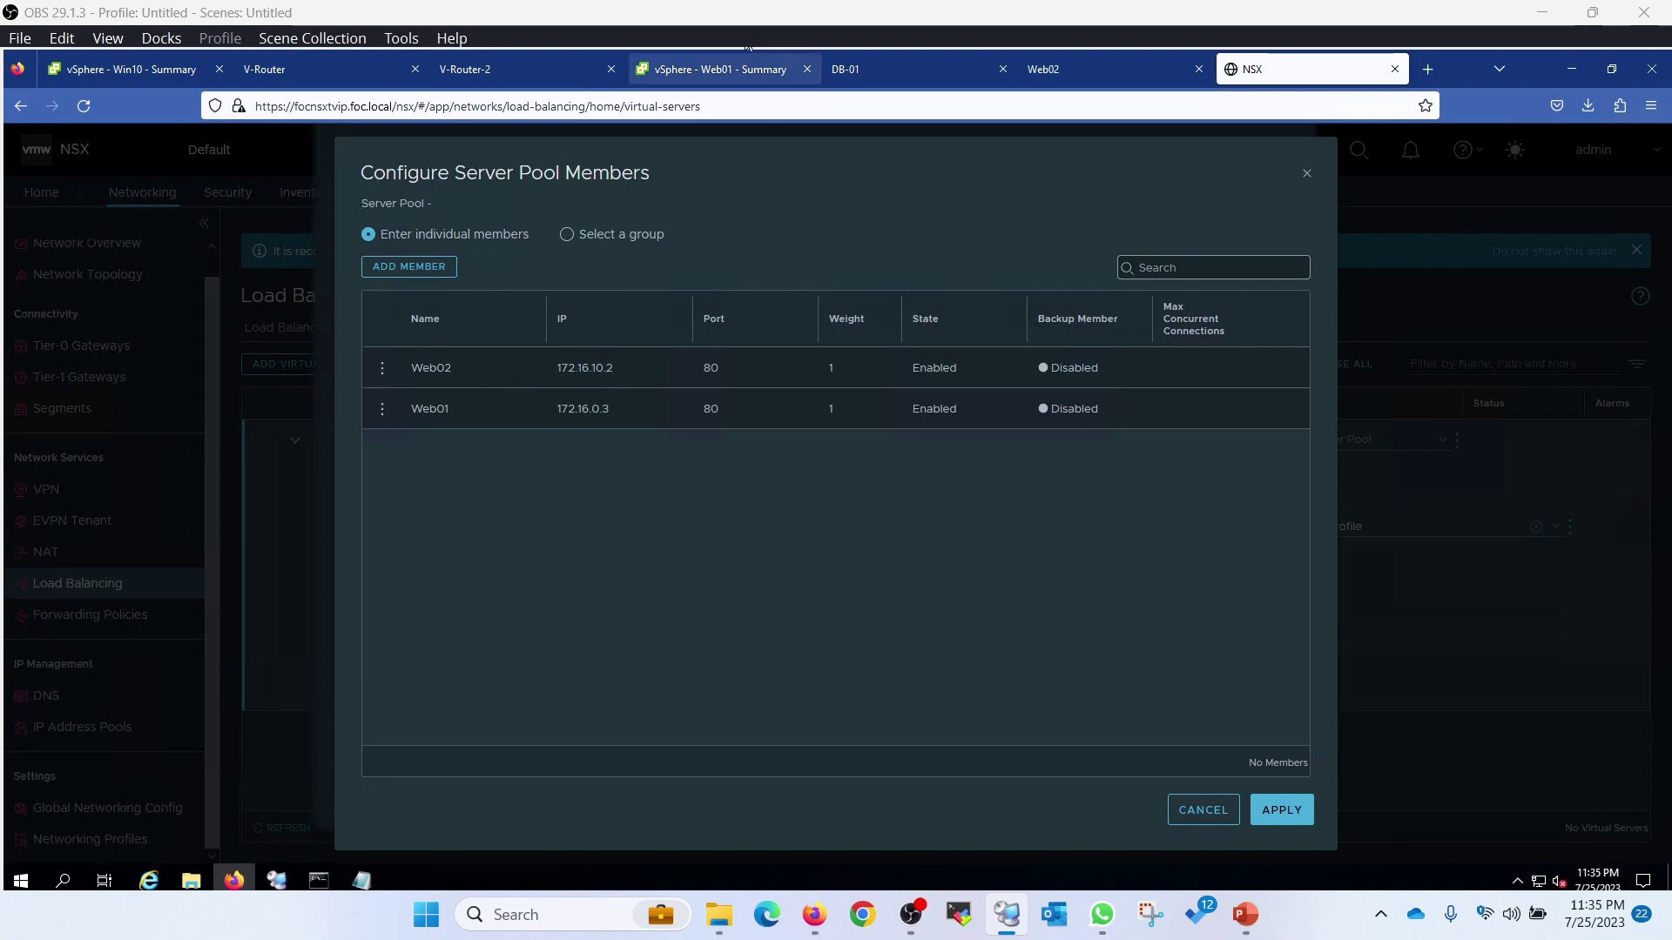
# Step: Switch to the vSphere Client and recheck the IP addresses of Web02 and Web01 against the pool members
pyautogui.click(733, 70)
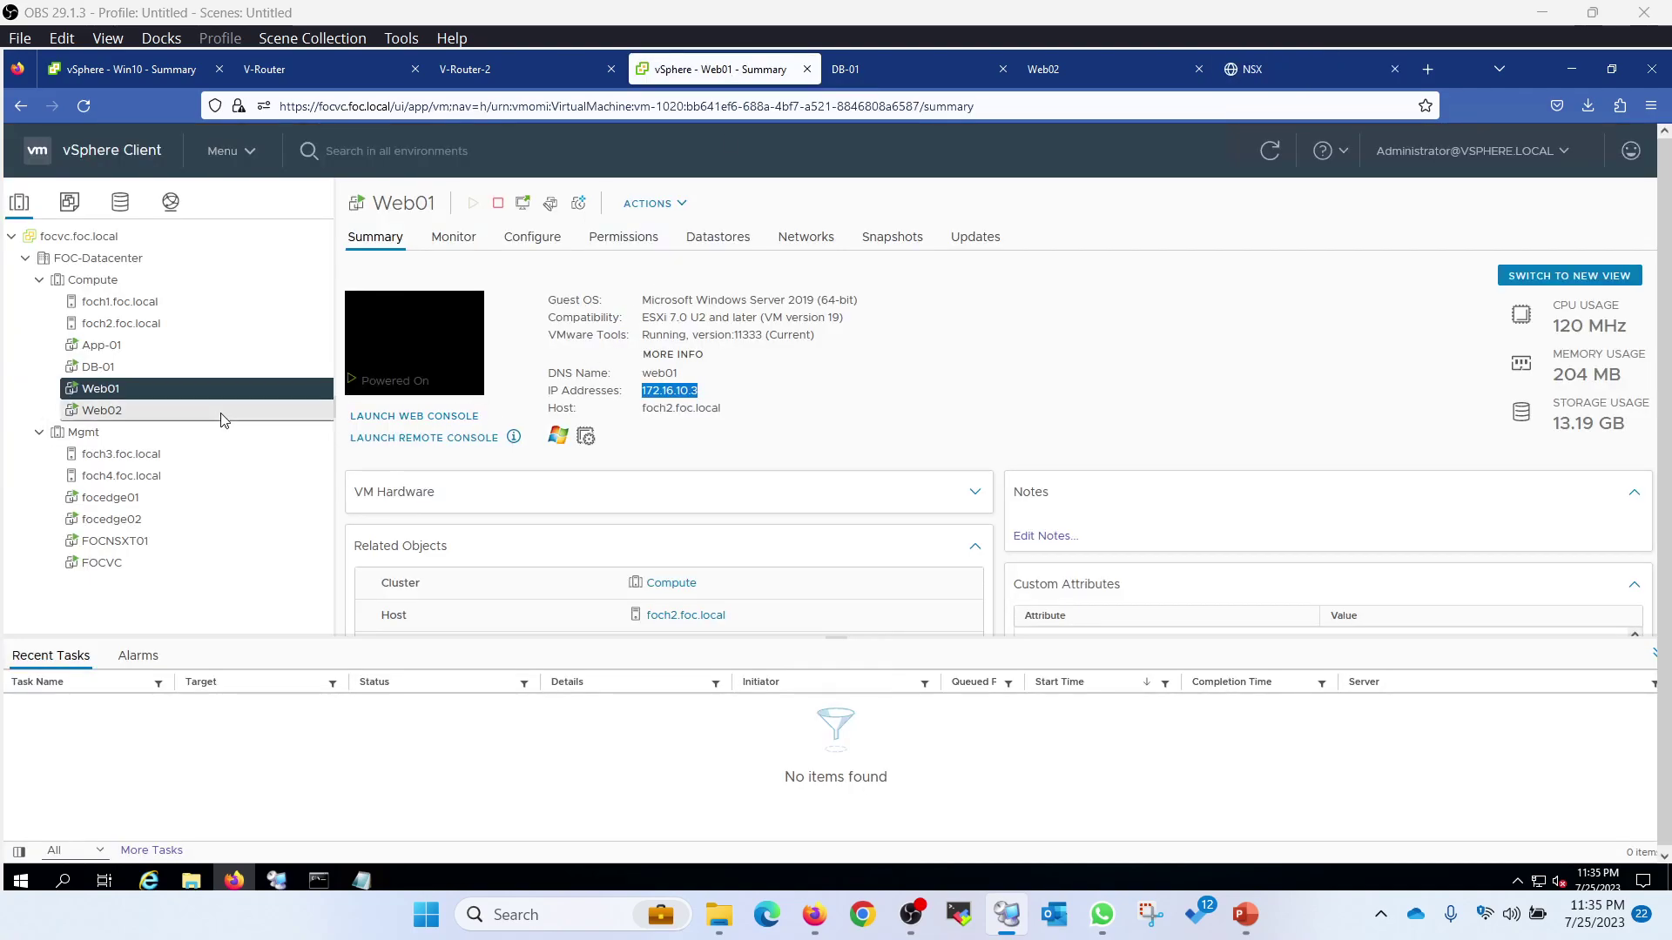
pyautogui.click(150, 411)
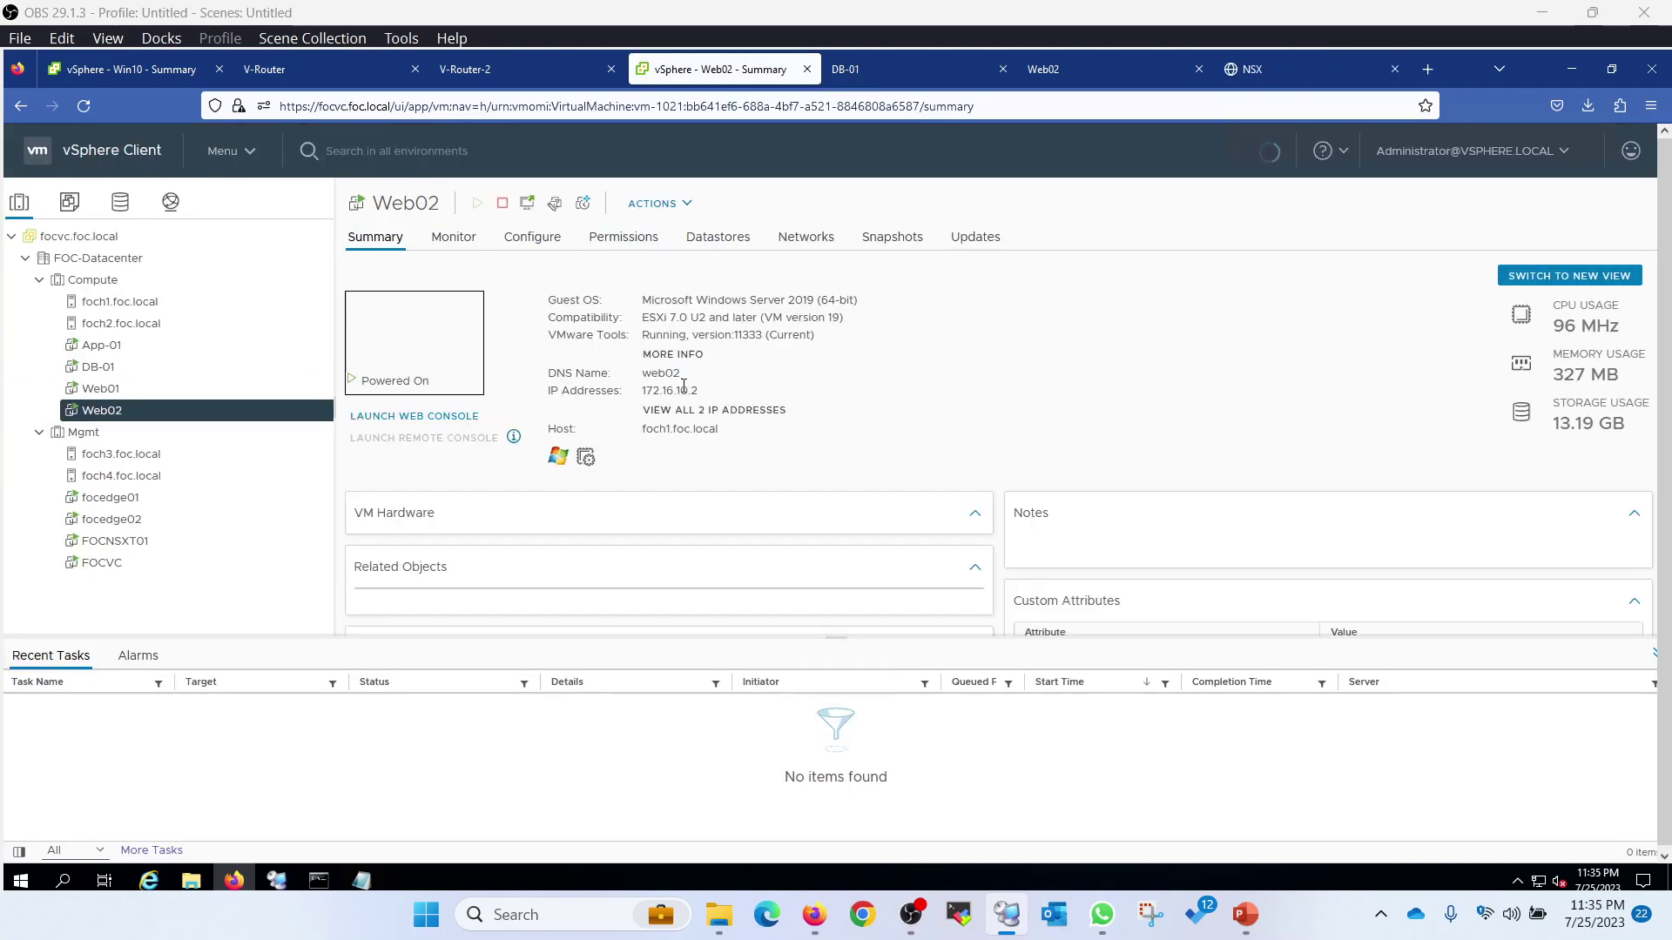
pyautogui.moveTo(702, 391); pyautogui.dragTo(629, 393)
pyautogui.click(130, 389)
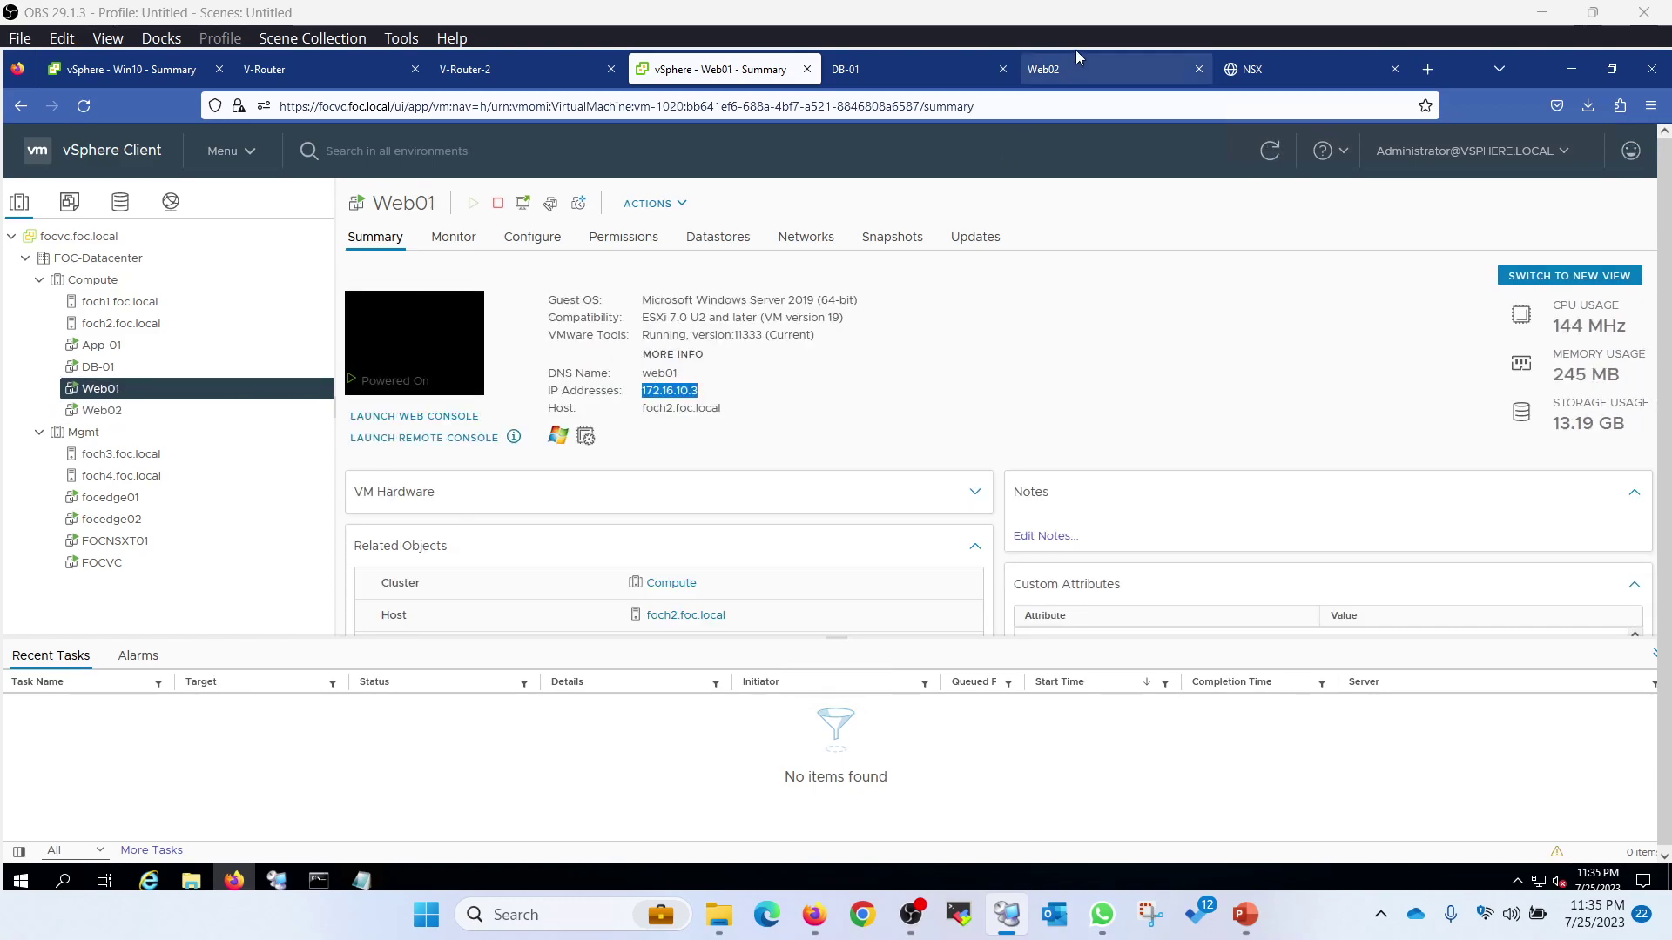
# Step: Return to NSX, apply the Web01 and Web02 members to WebPool, and keep Round Robin as the algorithm
pyautogui.click(1287, 71)
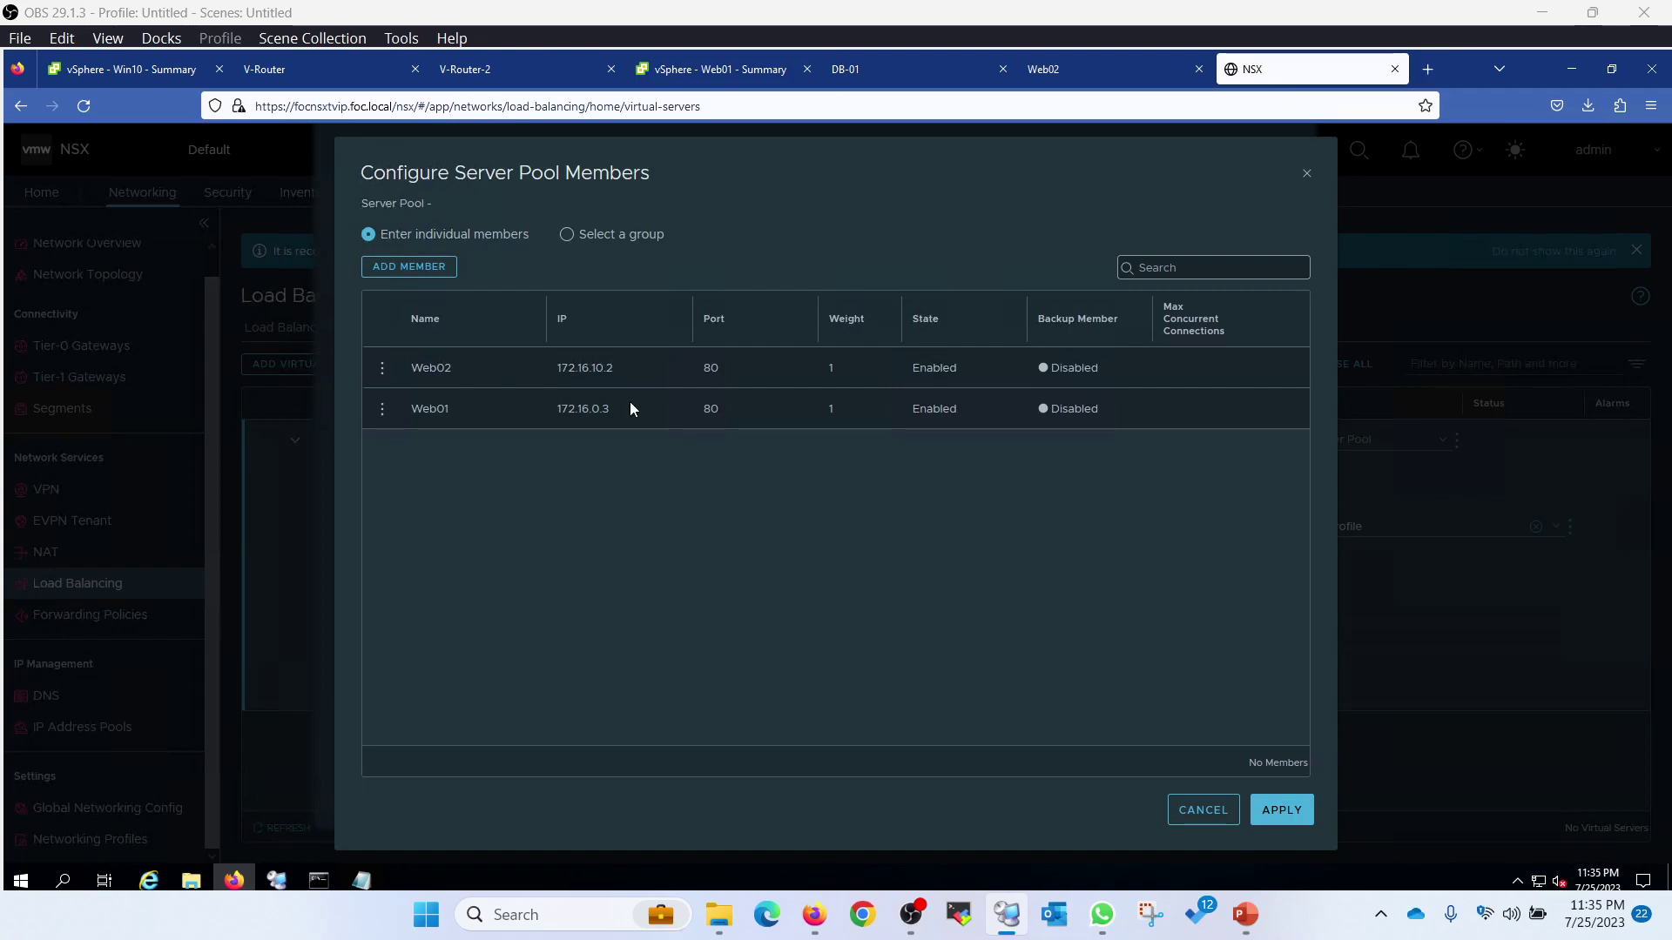
pyautogui.click(1280, 810)
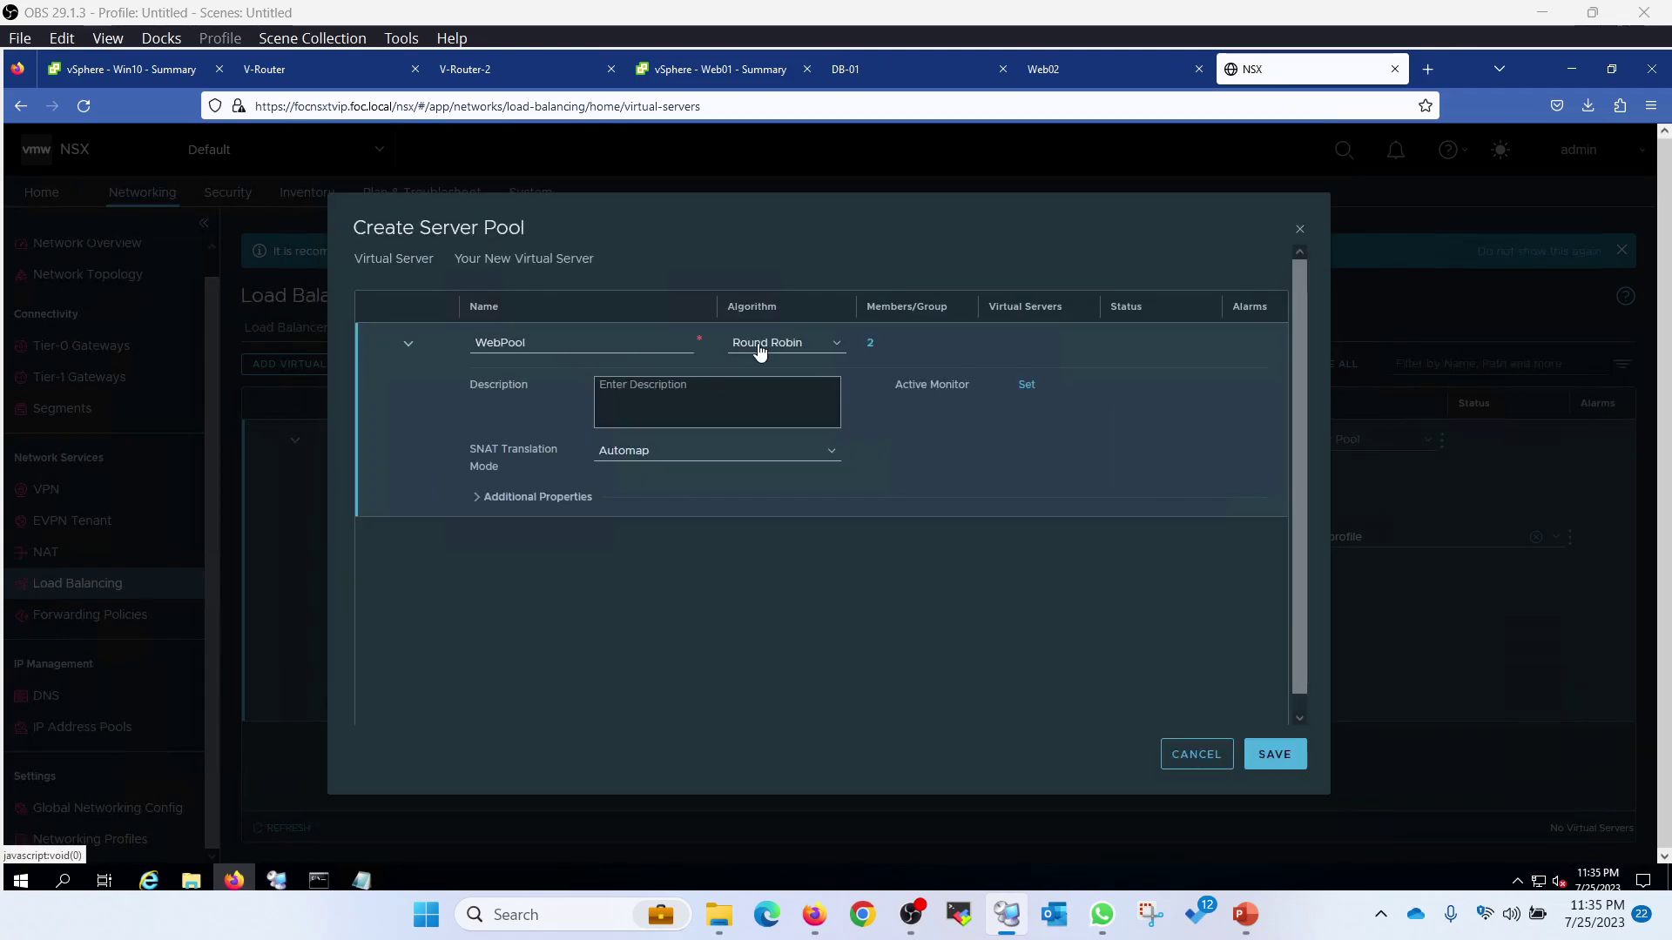
pyautogui.click(810, 347)
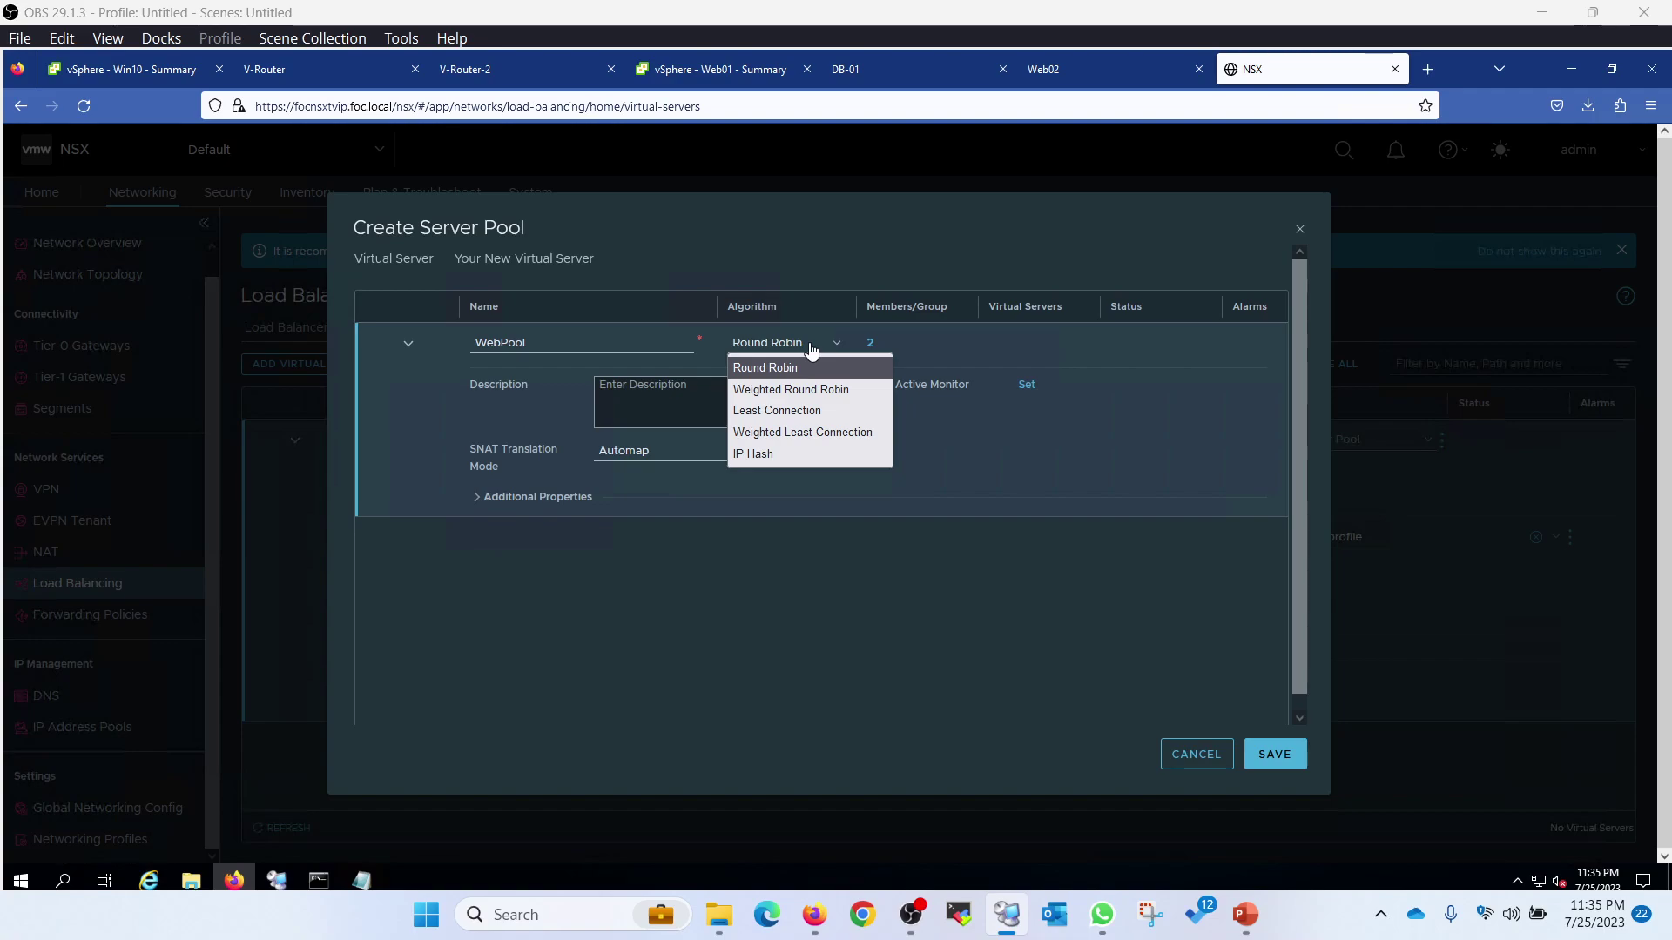
pyautogui.click(810, 348)
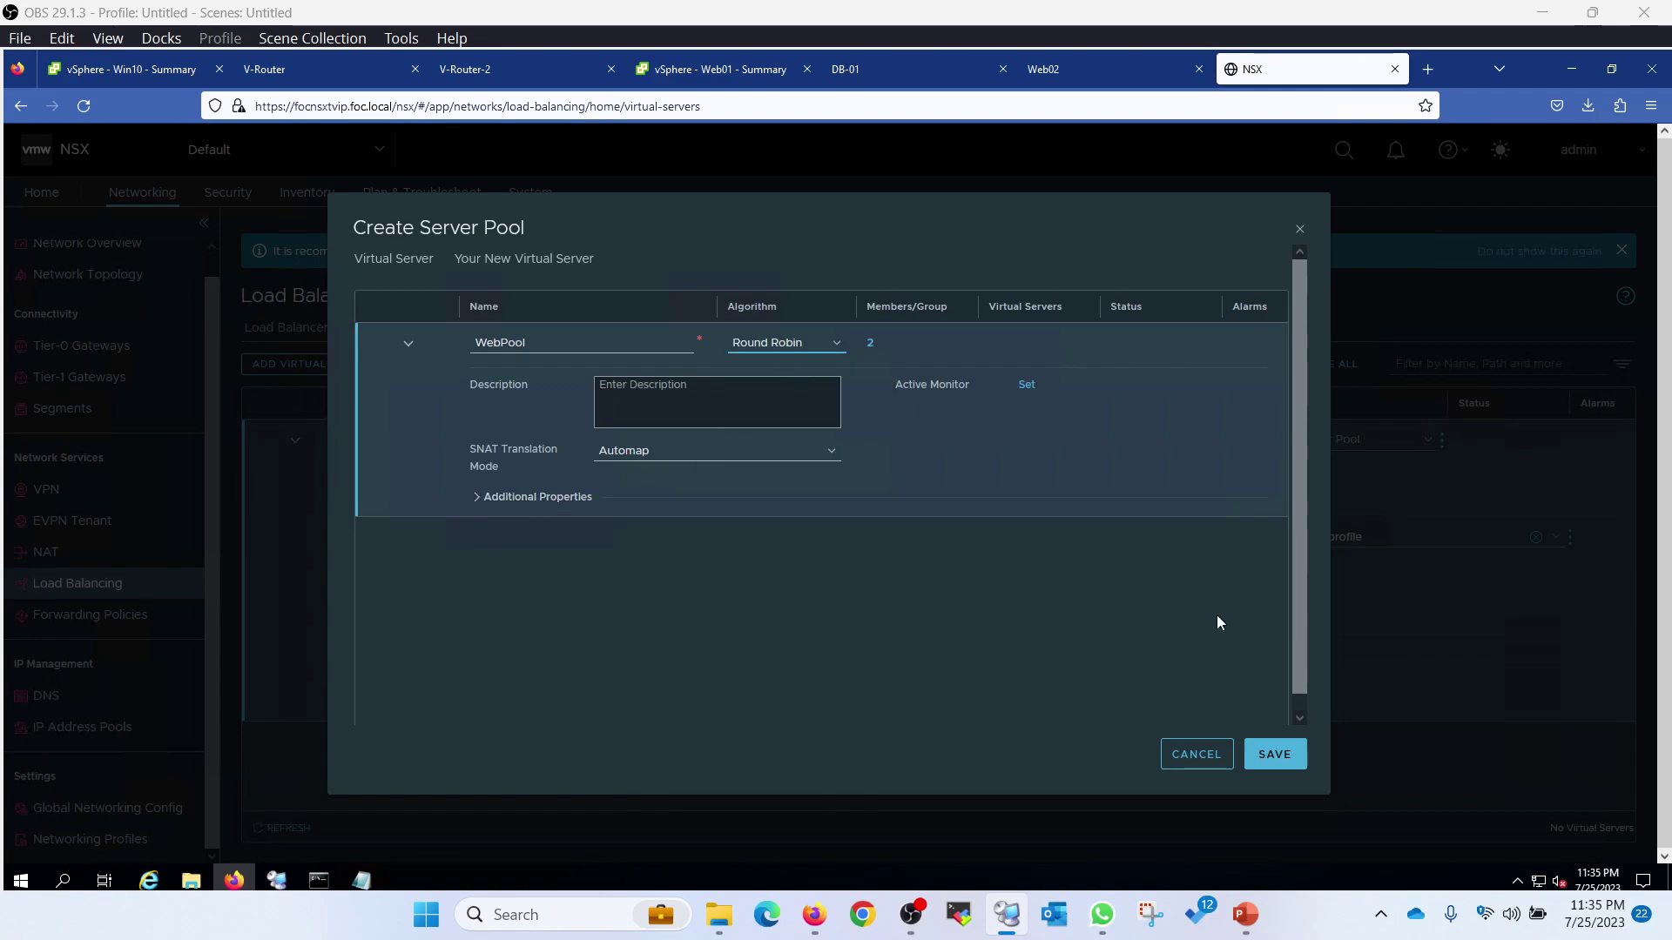
# Step: Assign the default HTTP monitor on port 80 as WebPool's active monitor and apply it
pyautogui.click(1027, 387)
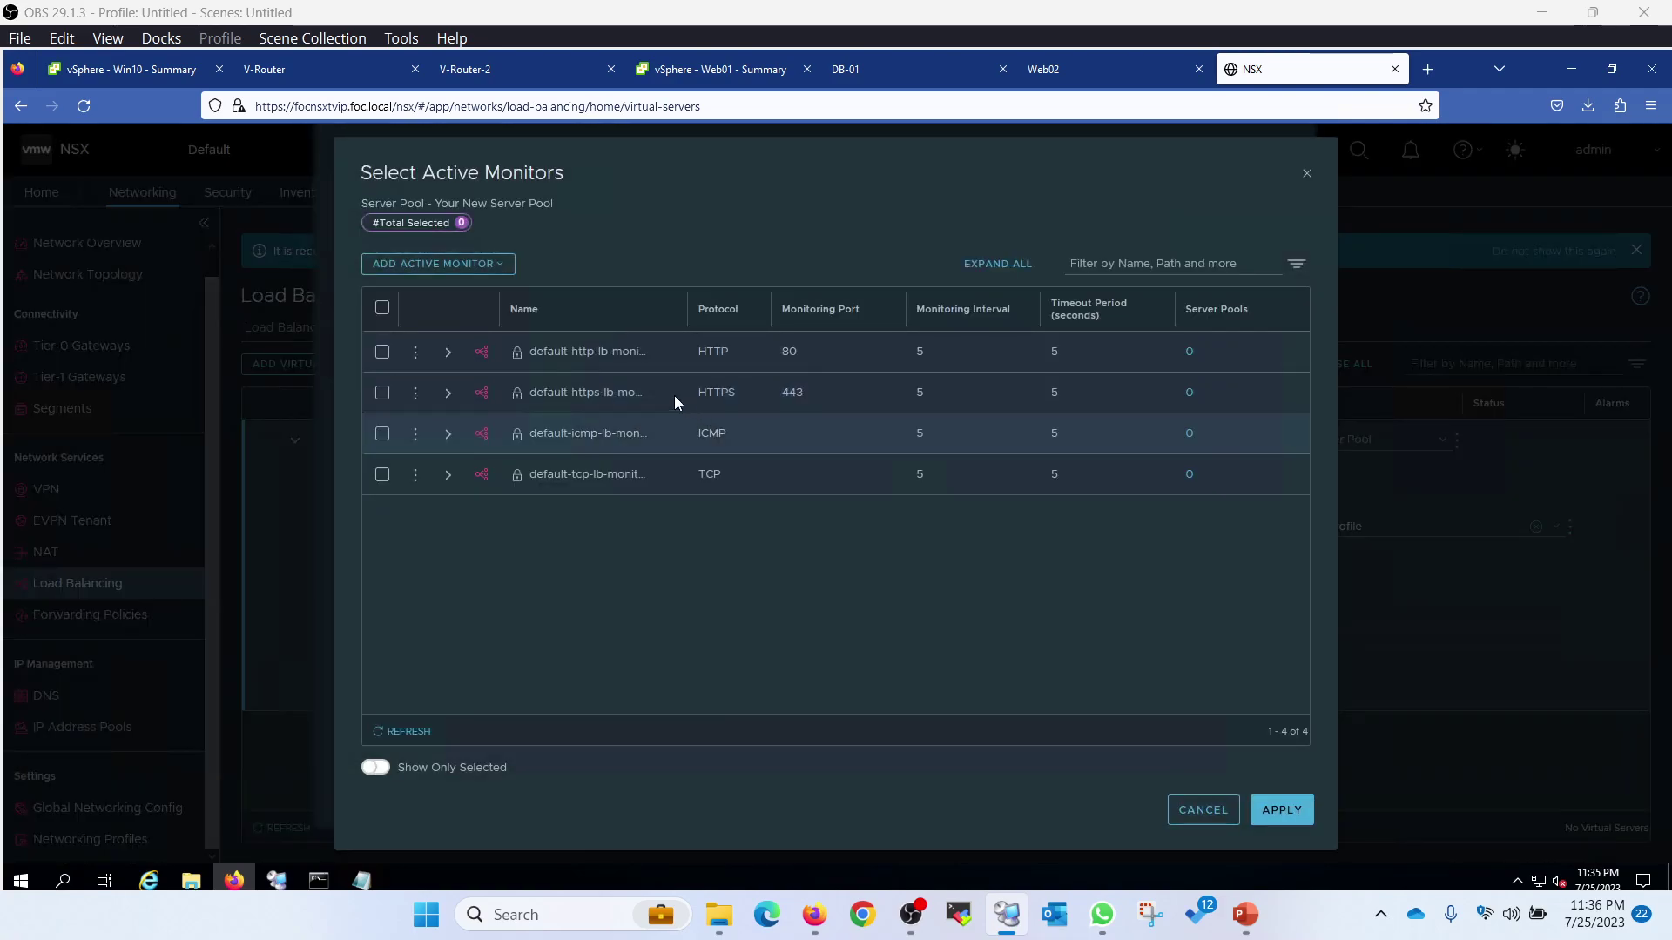
pyautogui.click(383, 353)
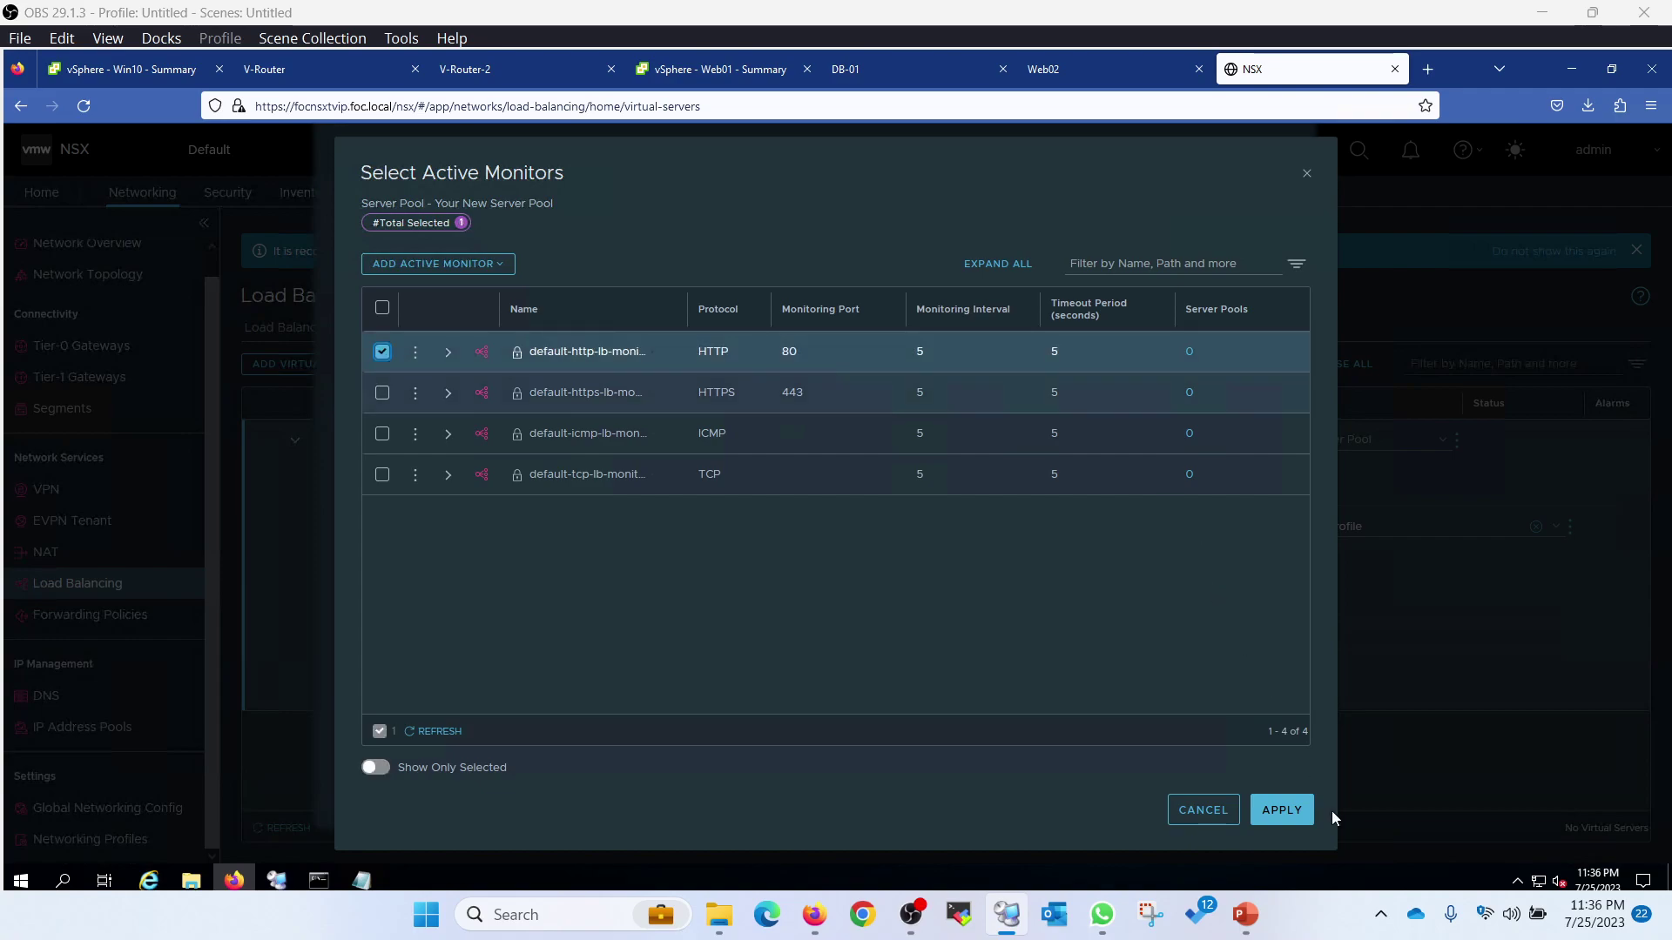
pyautogui.click(1283, 810)
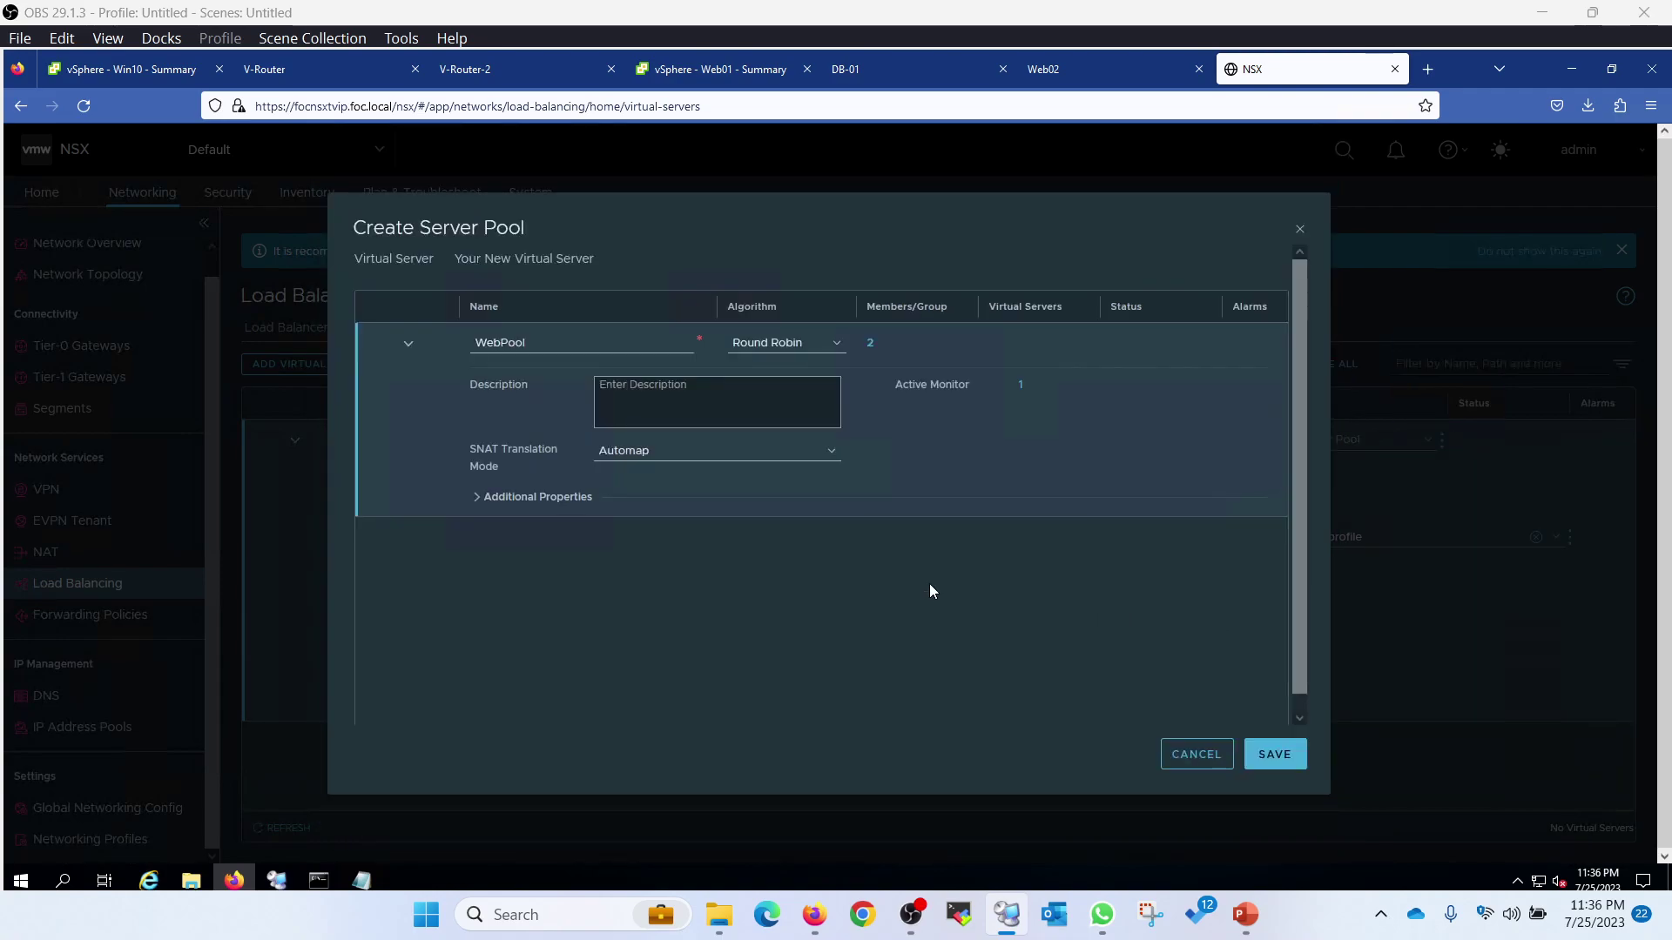
# Step: Save the WebPool server pool and save the virtual server that uses it
pyautogui.click(1275, 754)
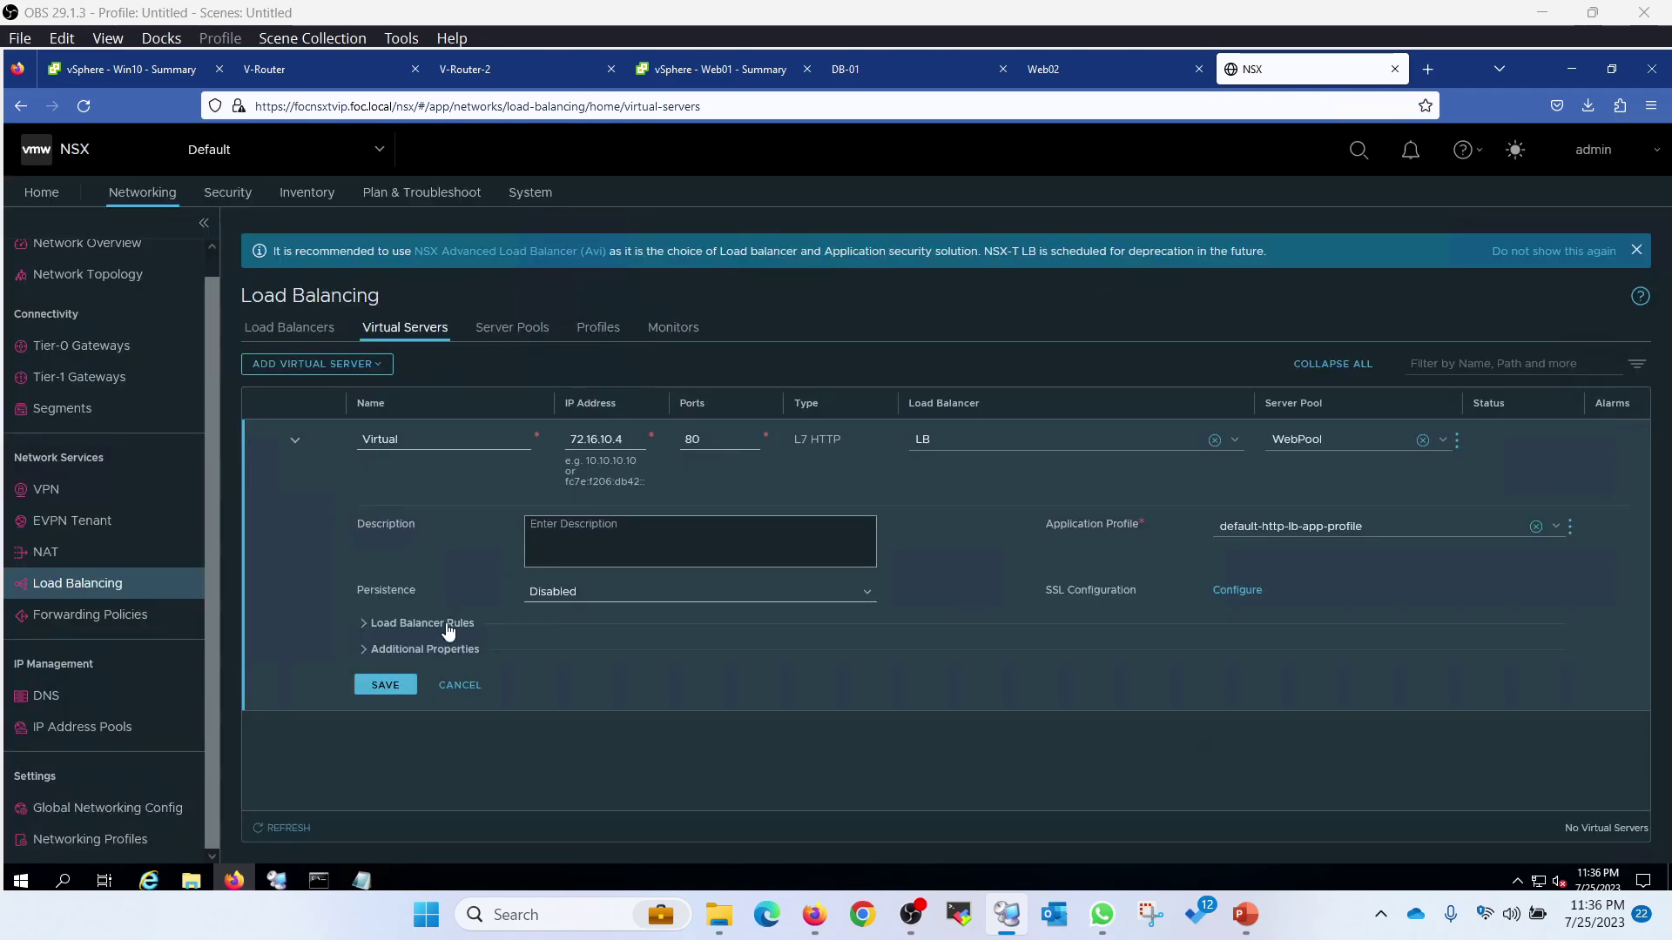
pyautogui.click(387, 684)
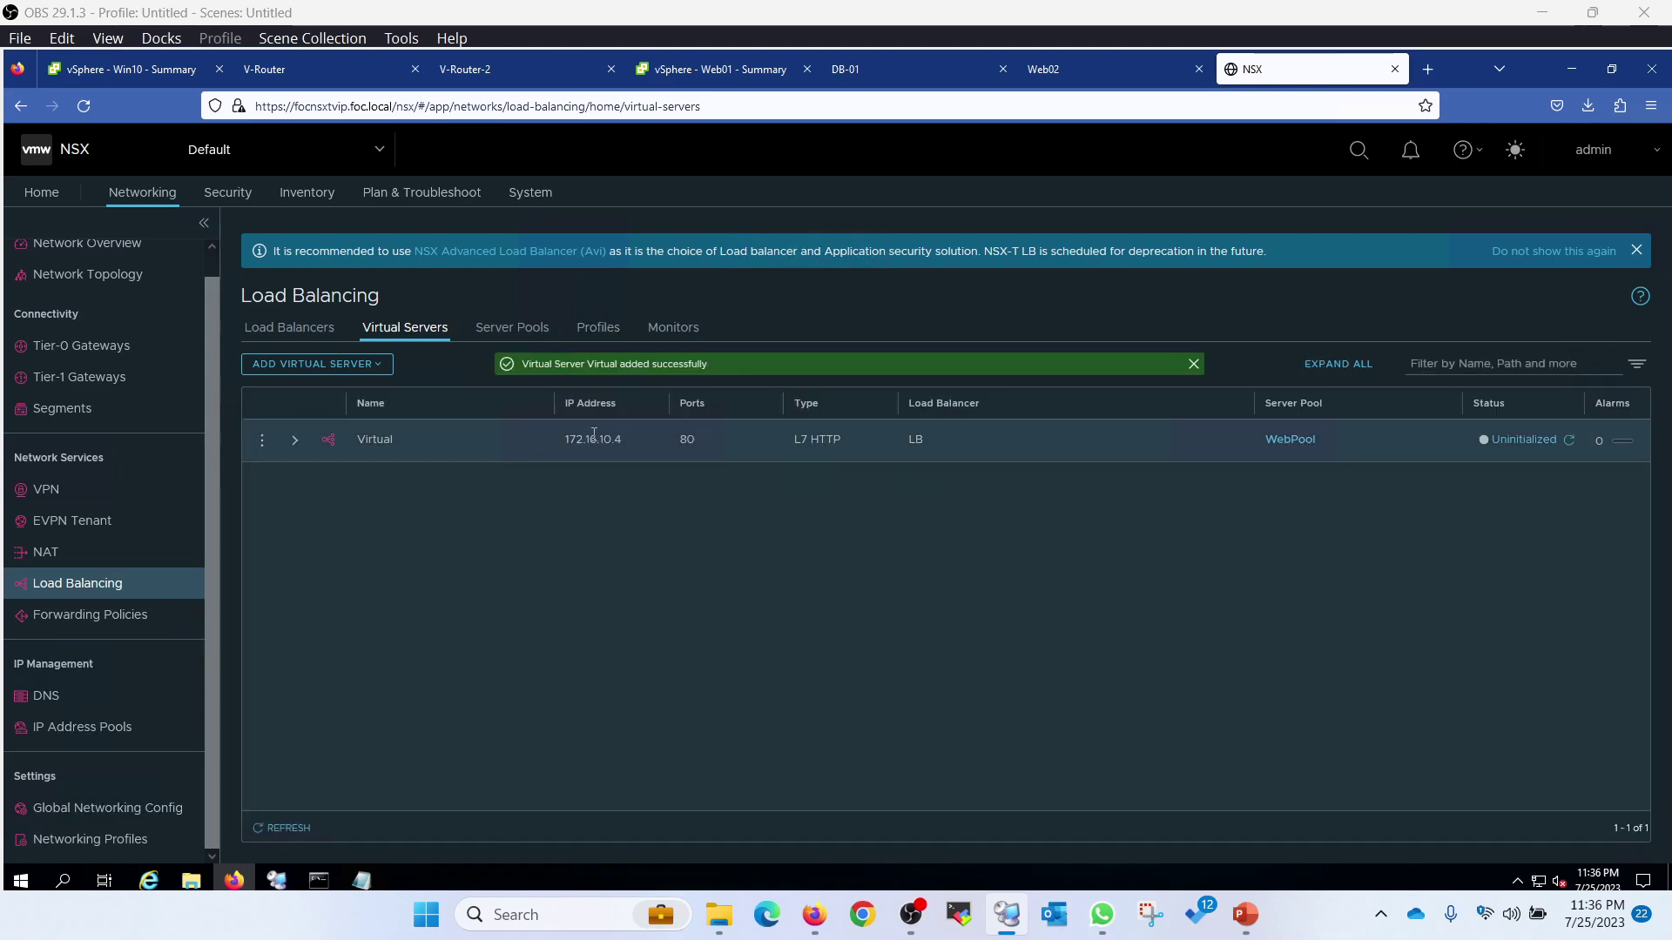
pyautogui.moveTo(626, 441); pyautogui.dragTo(564, 445)
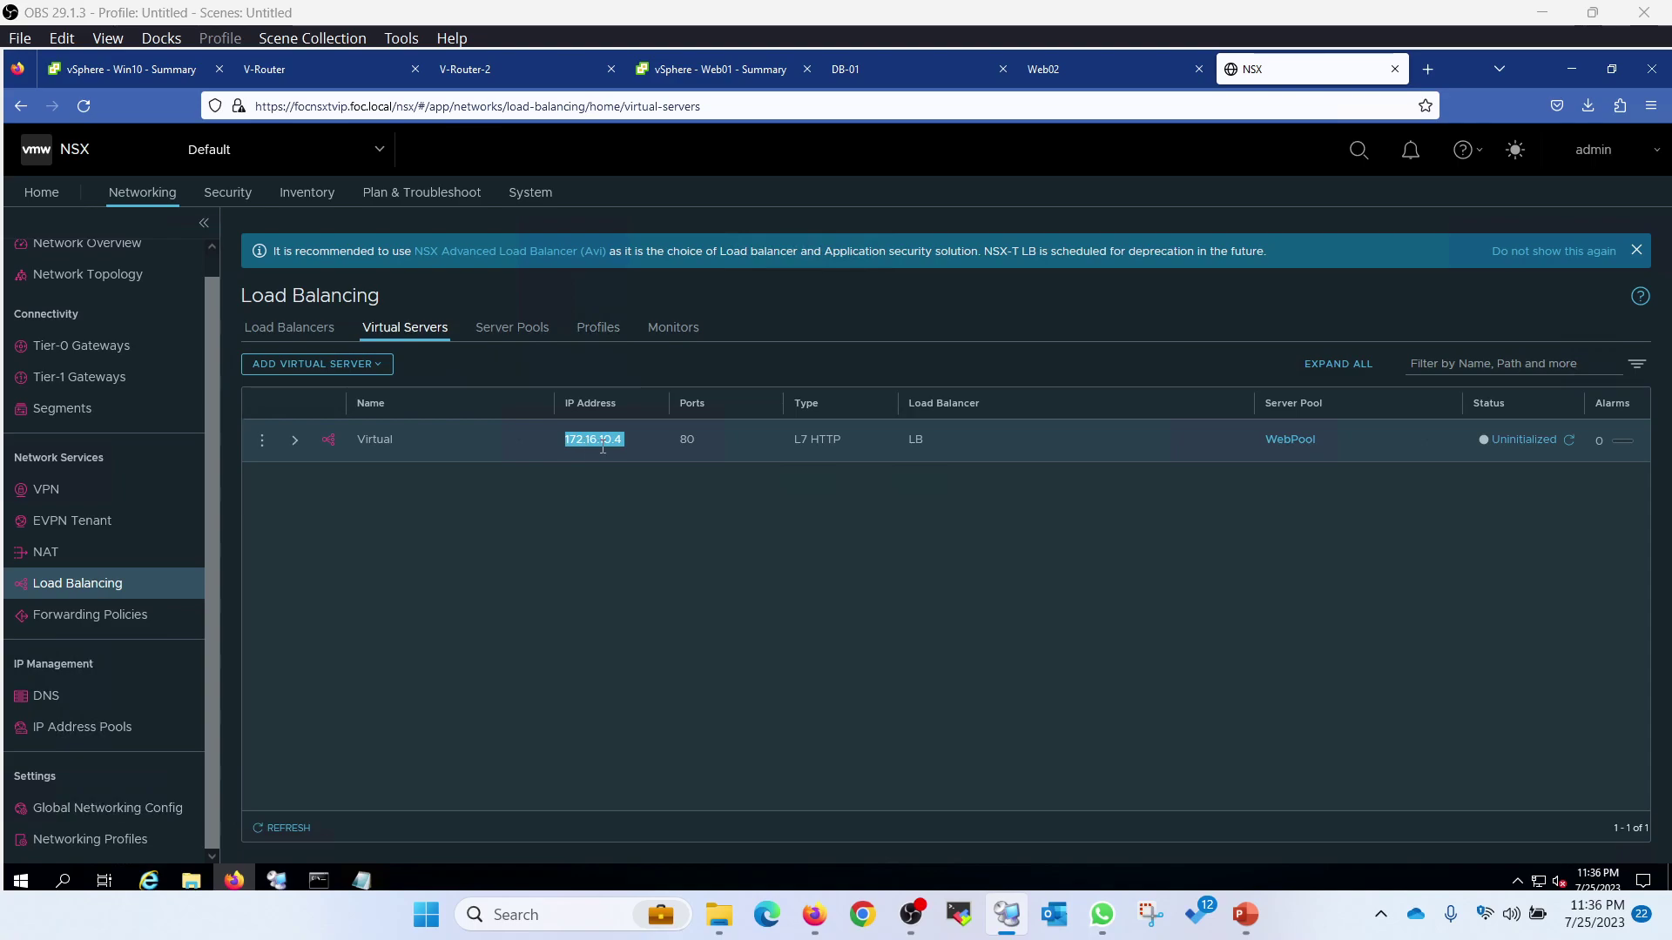
# Step: Look through the load balancing server pools, profiles and monitors, and inspect the members of WebPool
pyautogui.click(514, 328)
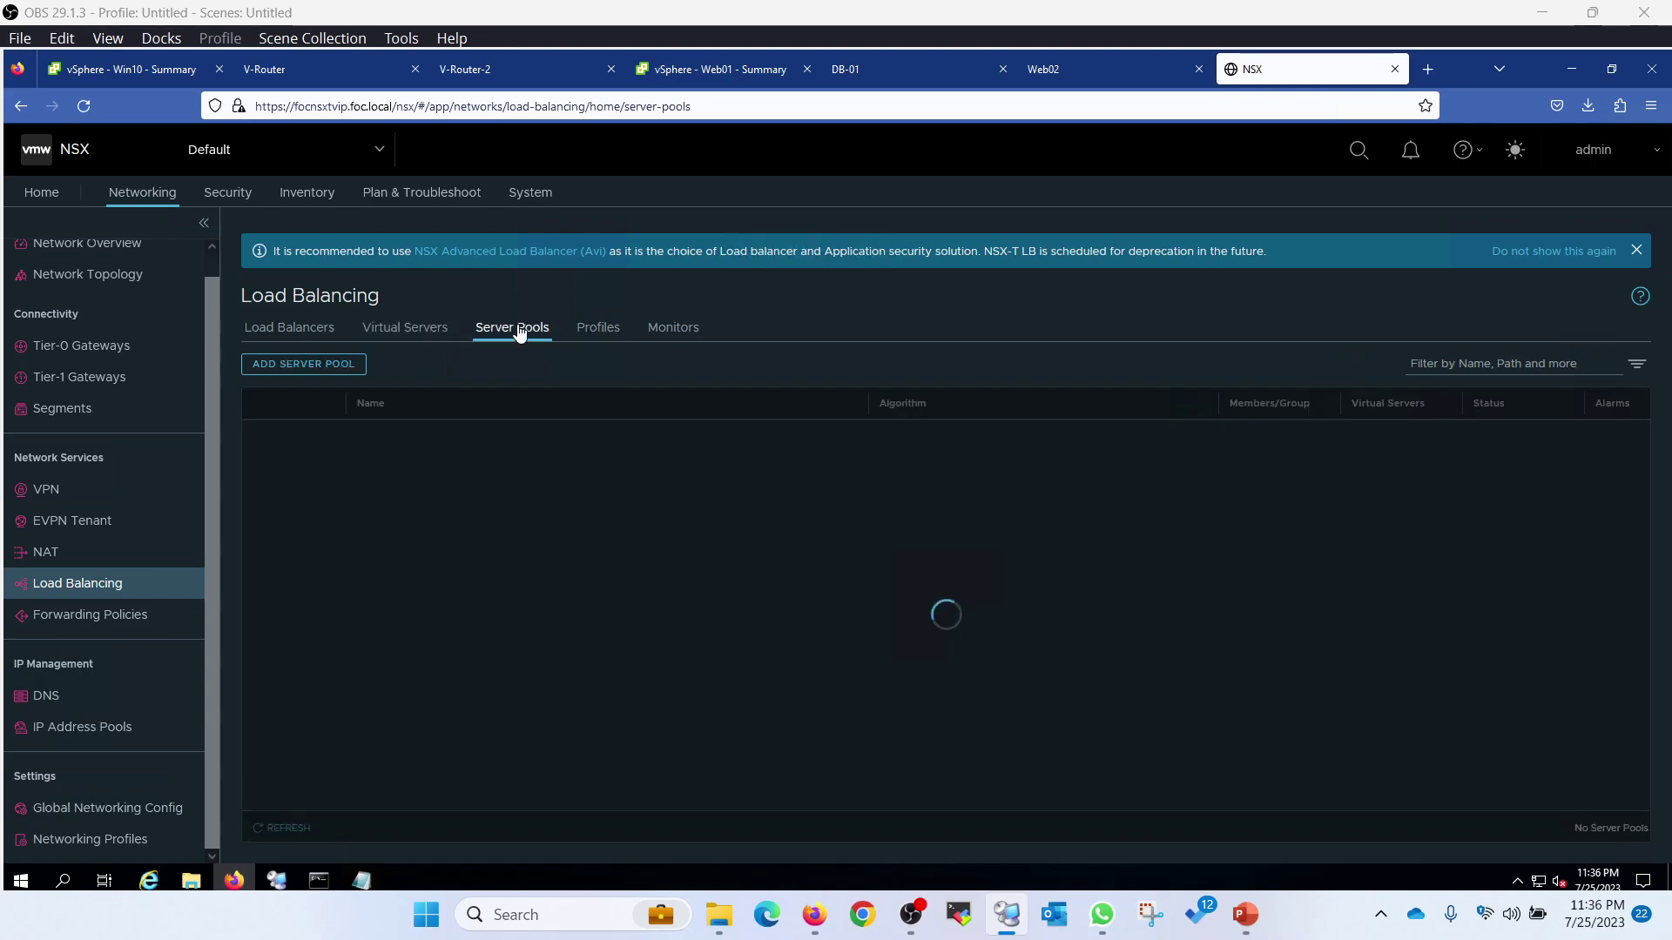
pyautogui.click(598, 329)
pyautogui.click(675, 329)
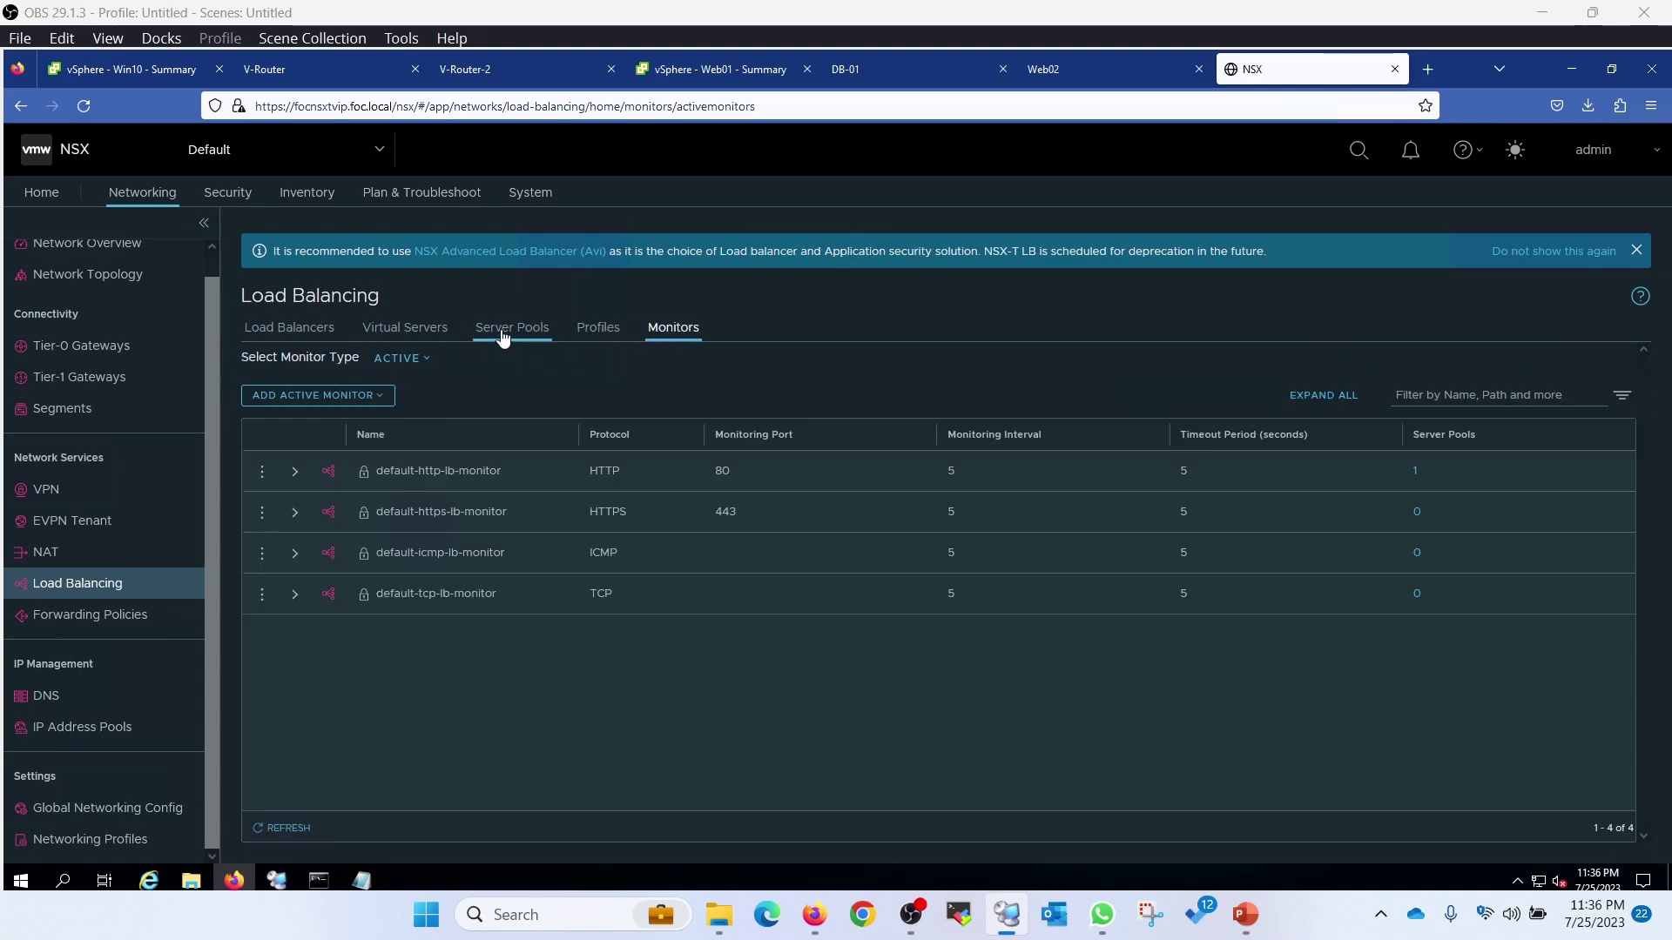
pyautogui.click(512, 329)
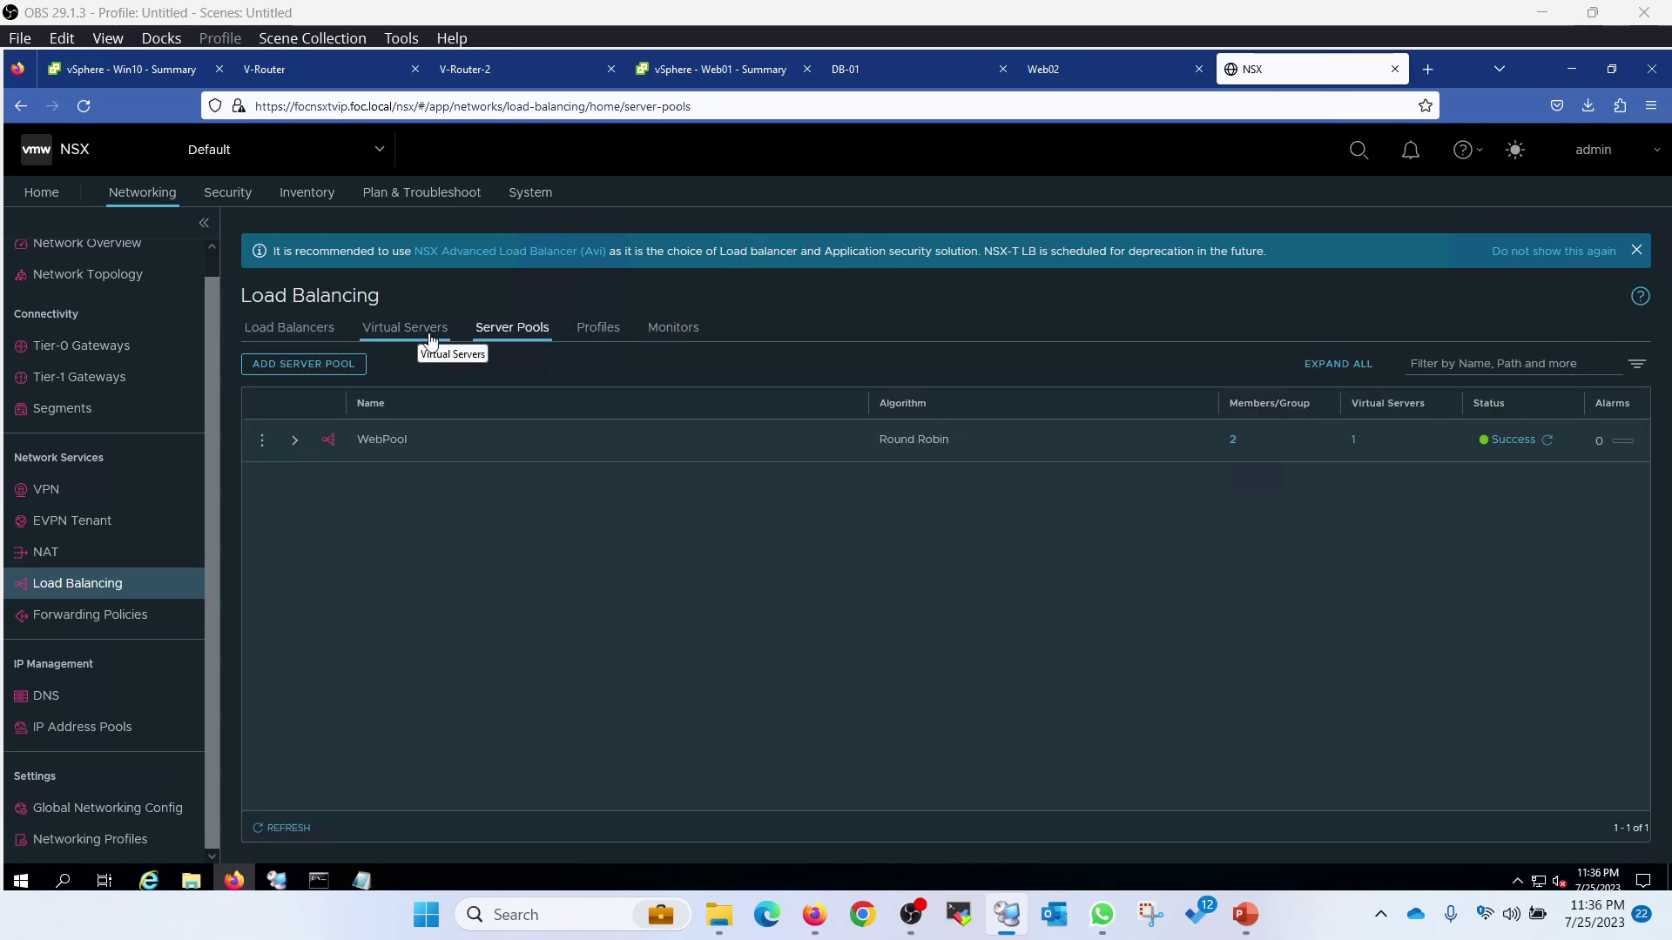
pyautogui.click(1233, 439)
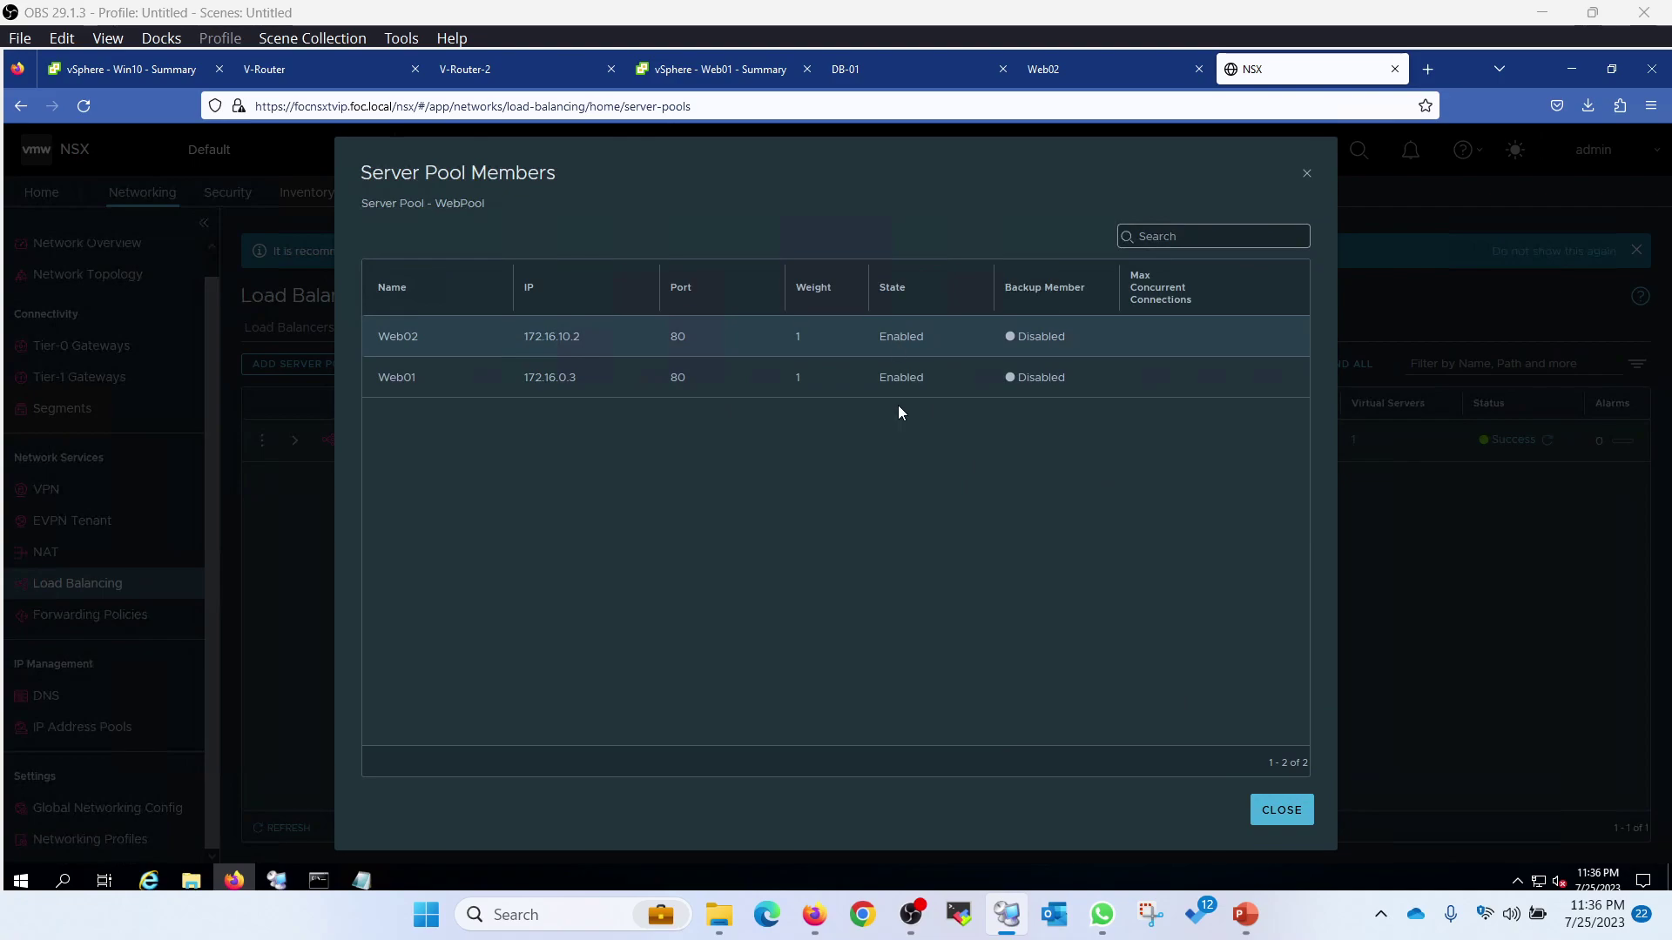
pyautogui.click(1282, 812)
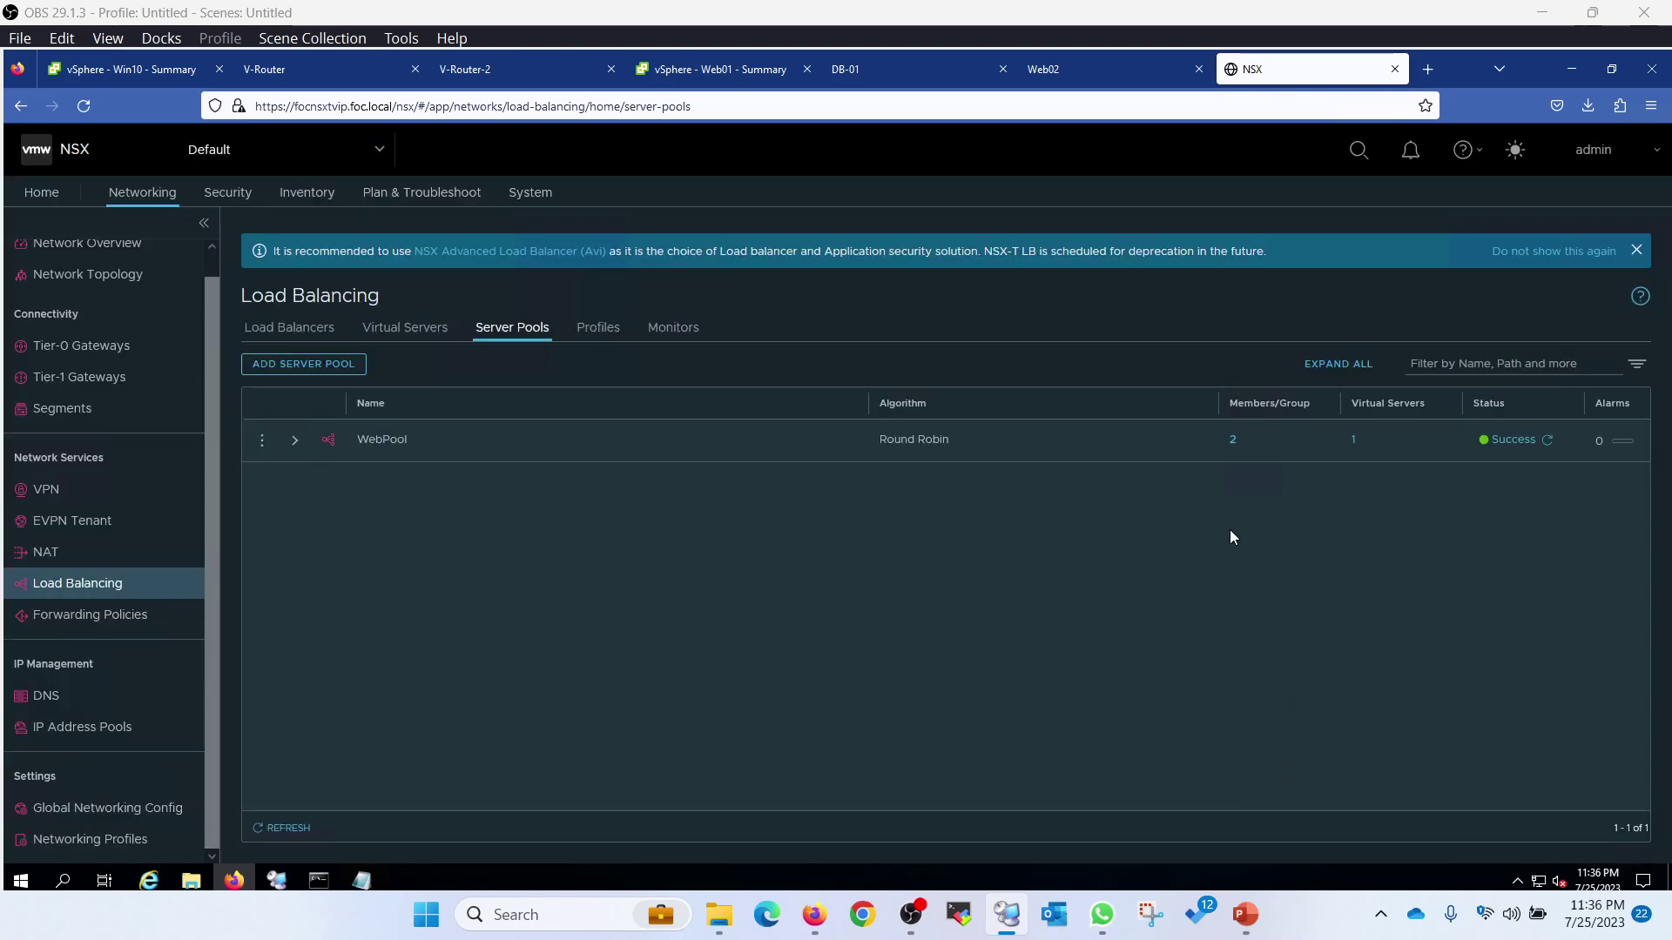
# Step: View the virtual servers attached to WebPool and refresh the status of the one listed
pyautogui.click(1355, 442)
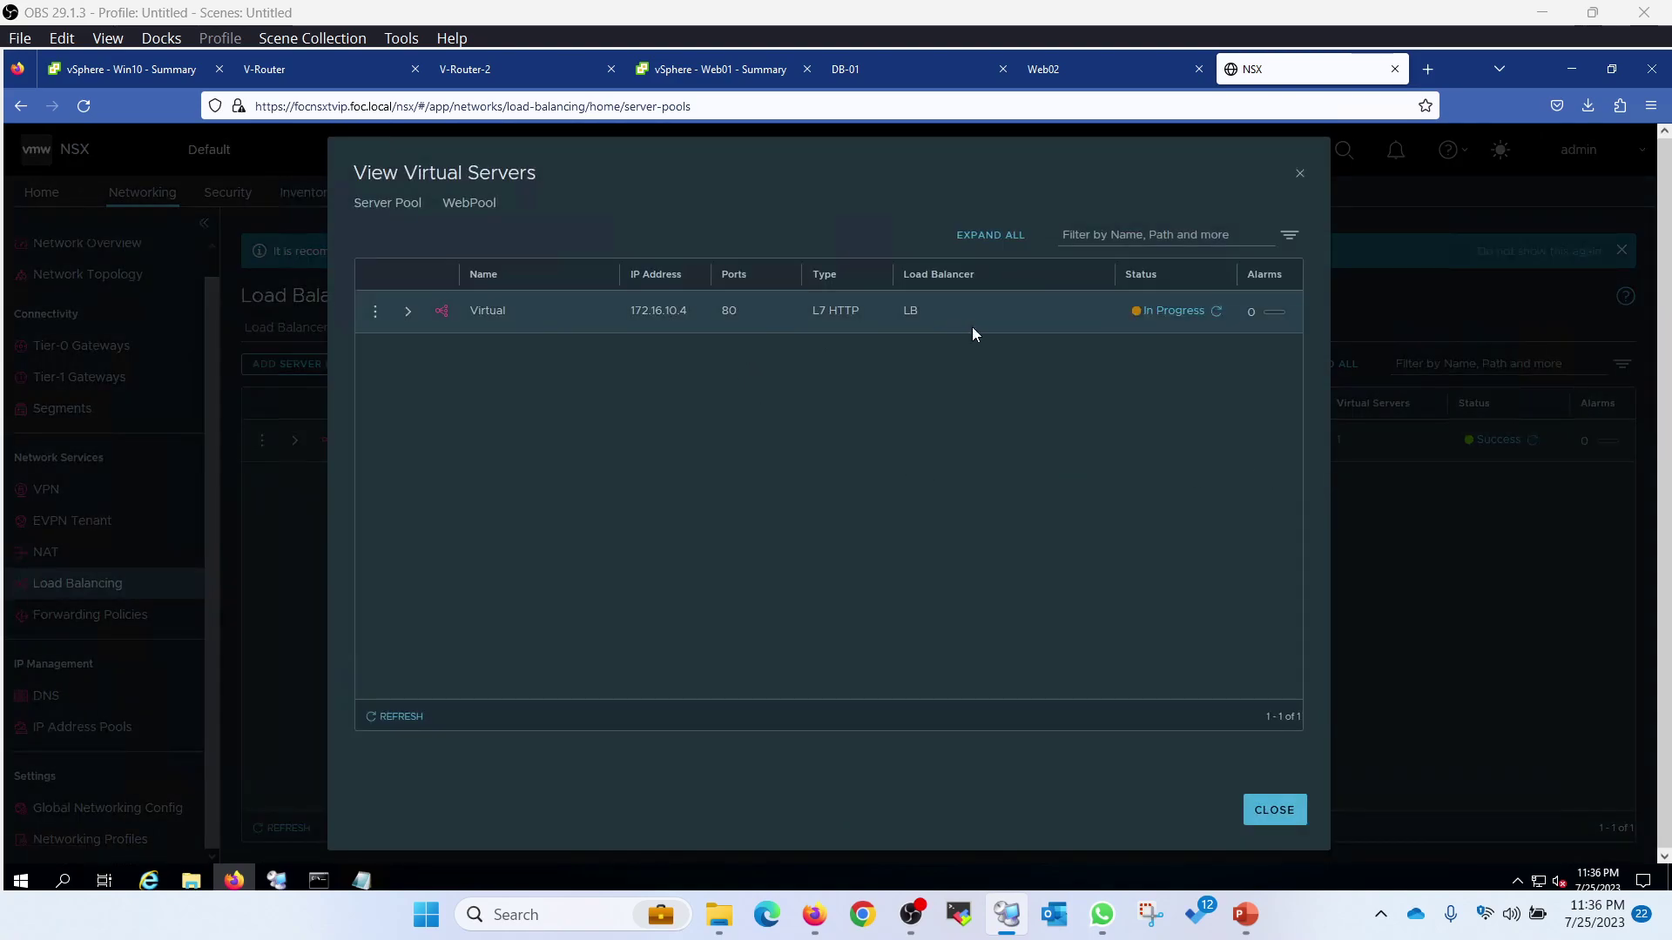
pyautogui.click(1216, 314)
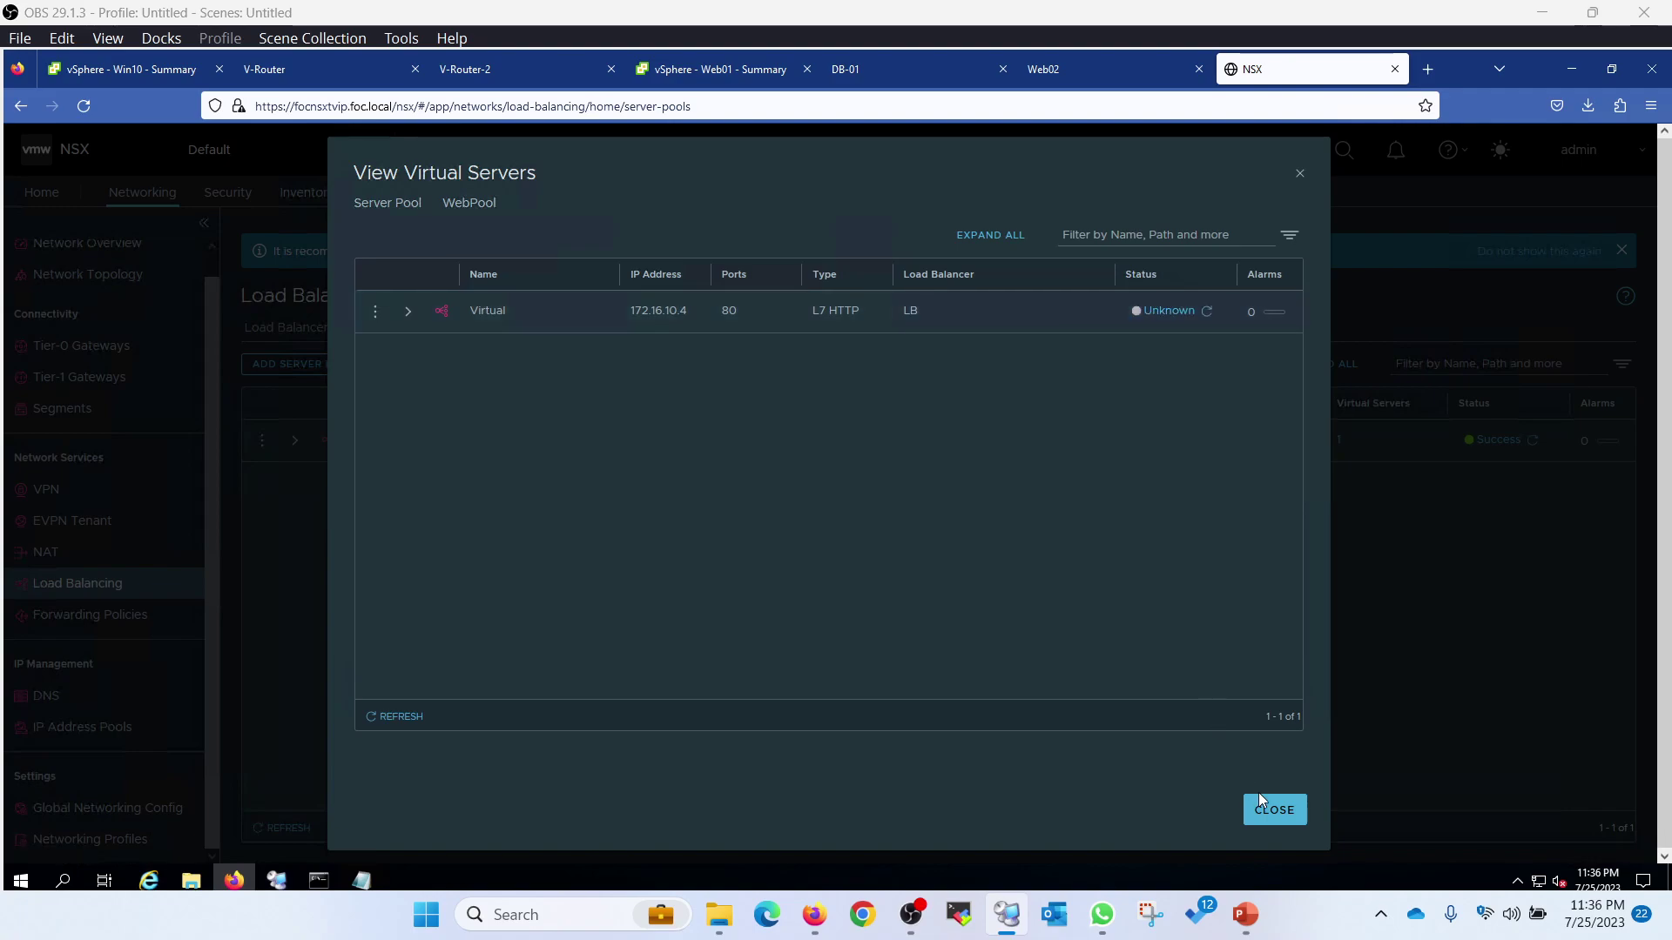
pyautogui.click(1280, 811)
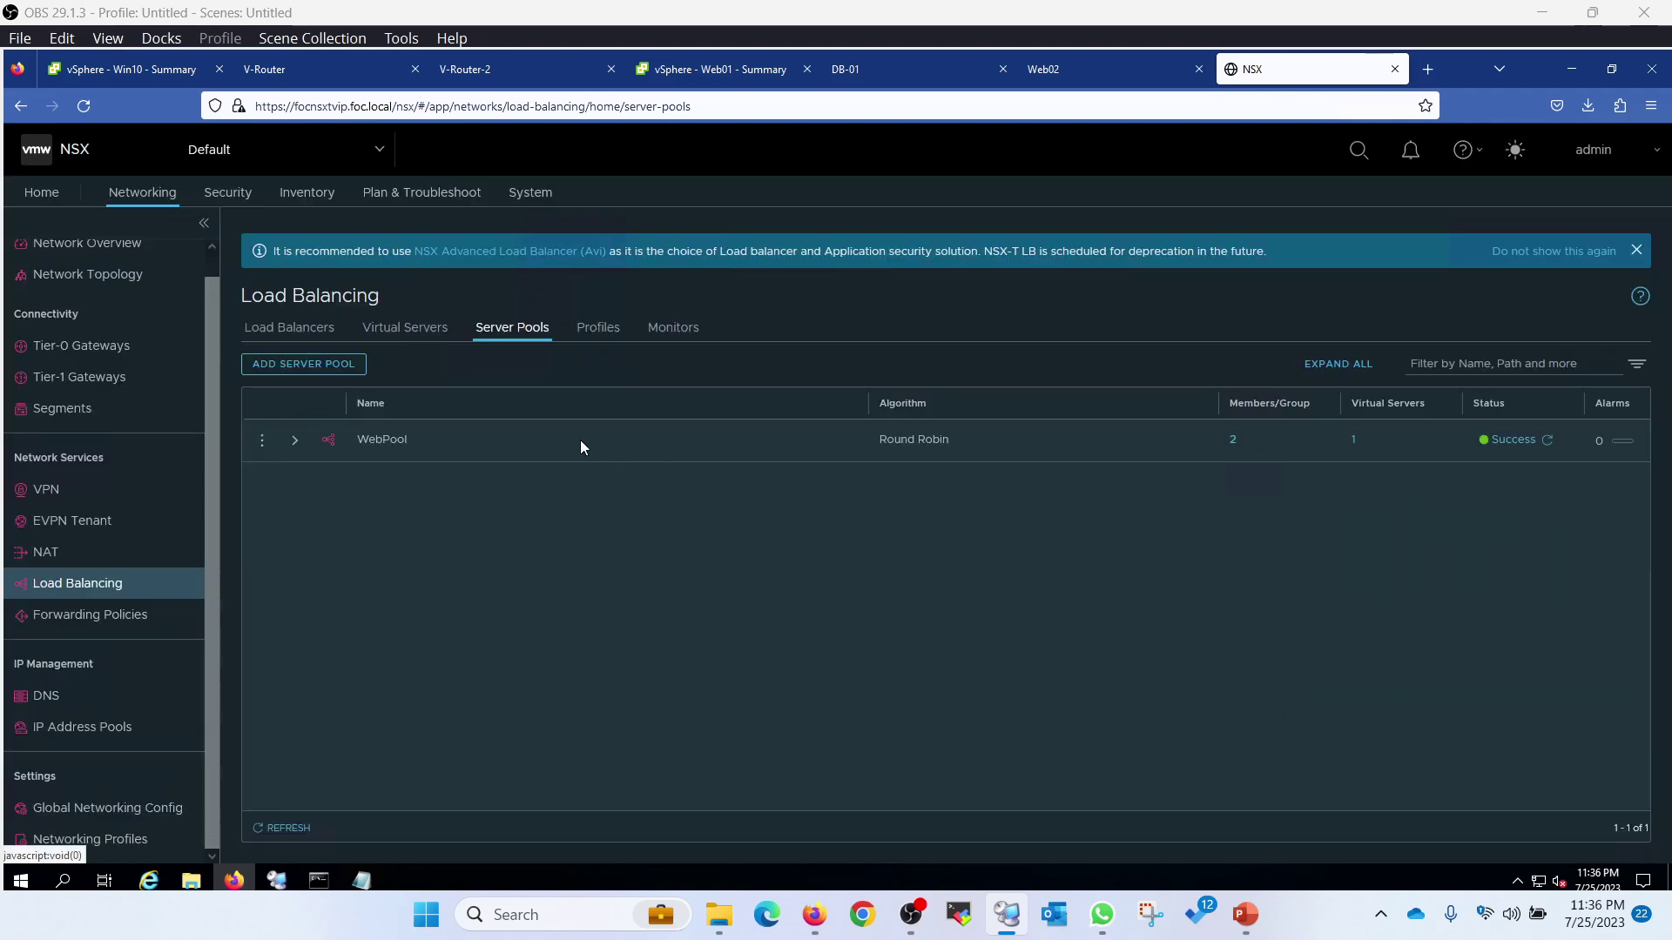
# Step: Refresh the list of all virtual servers and recheck the status of Virtual
pyautogui.click(395, 329)
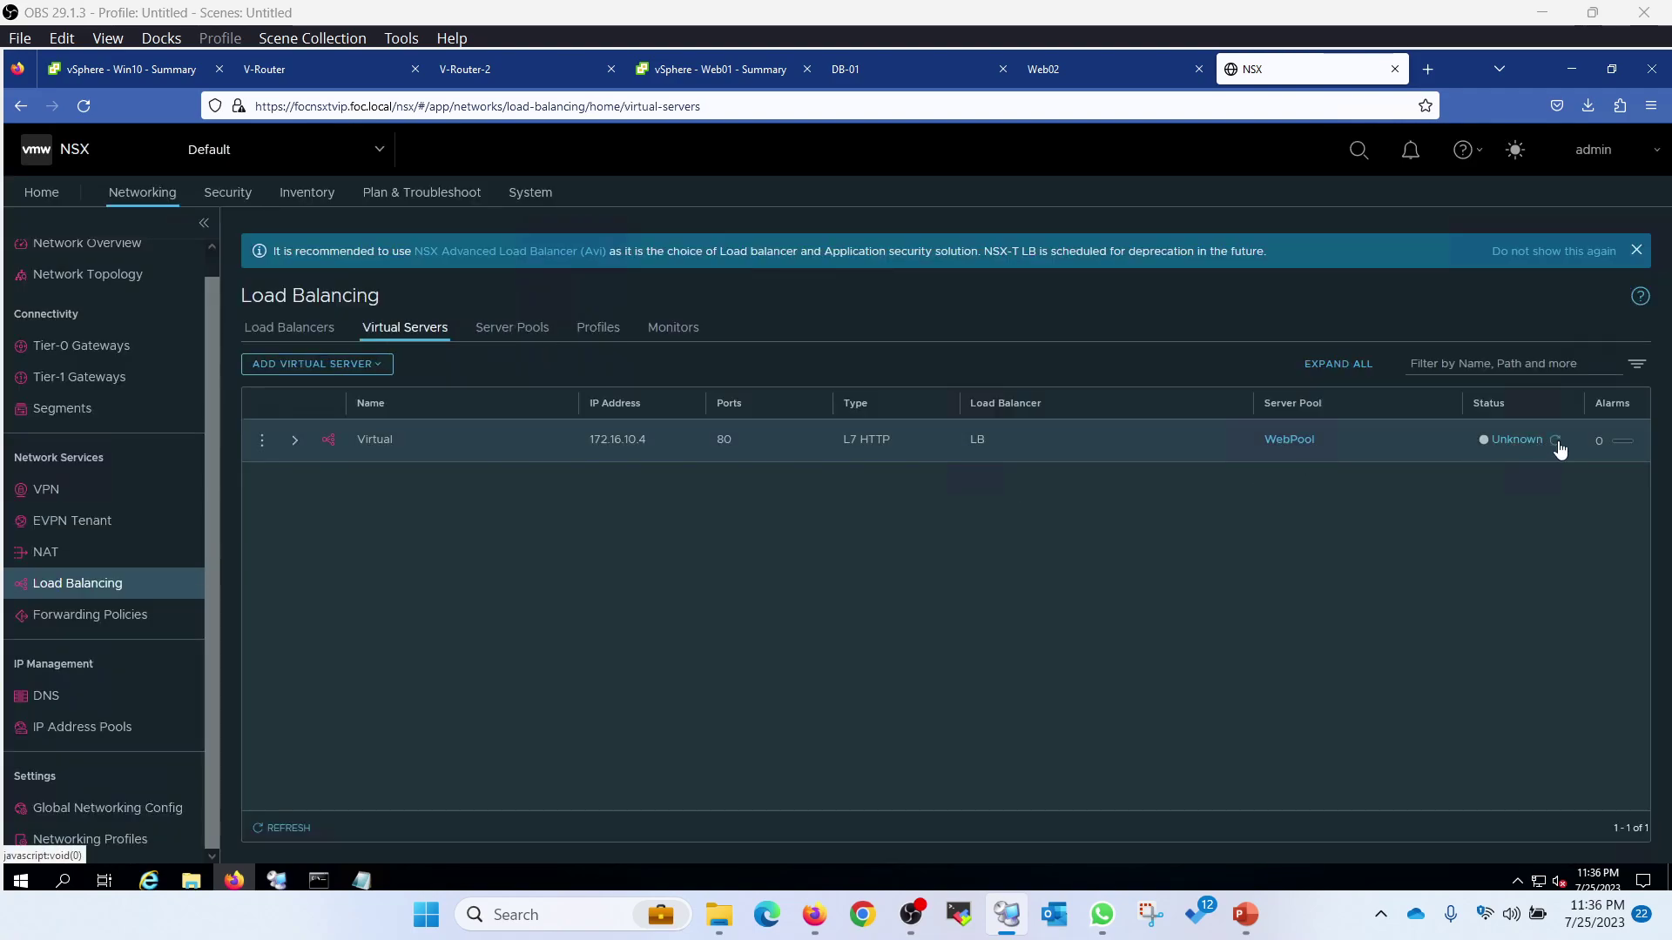
pyautogui.click(290, 829)
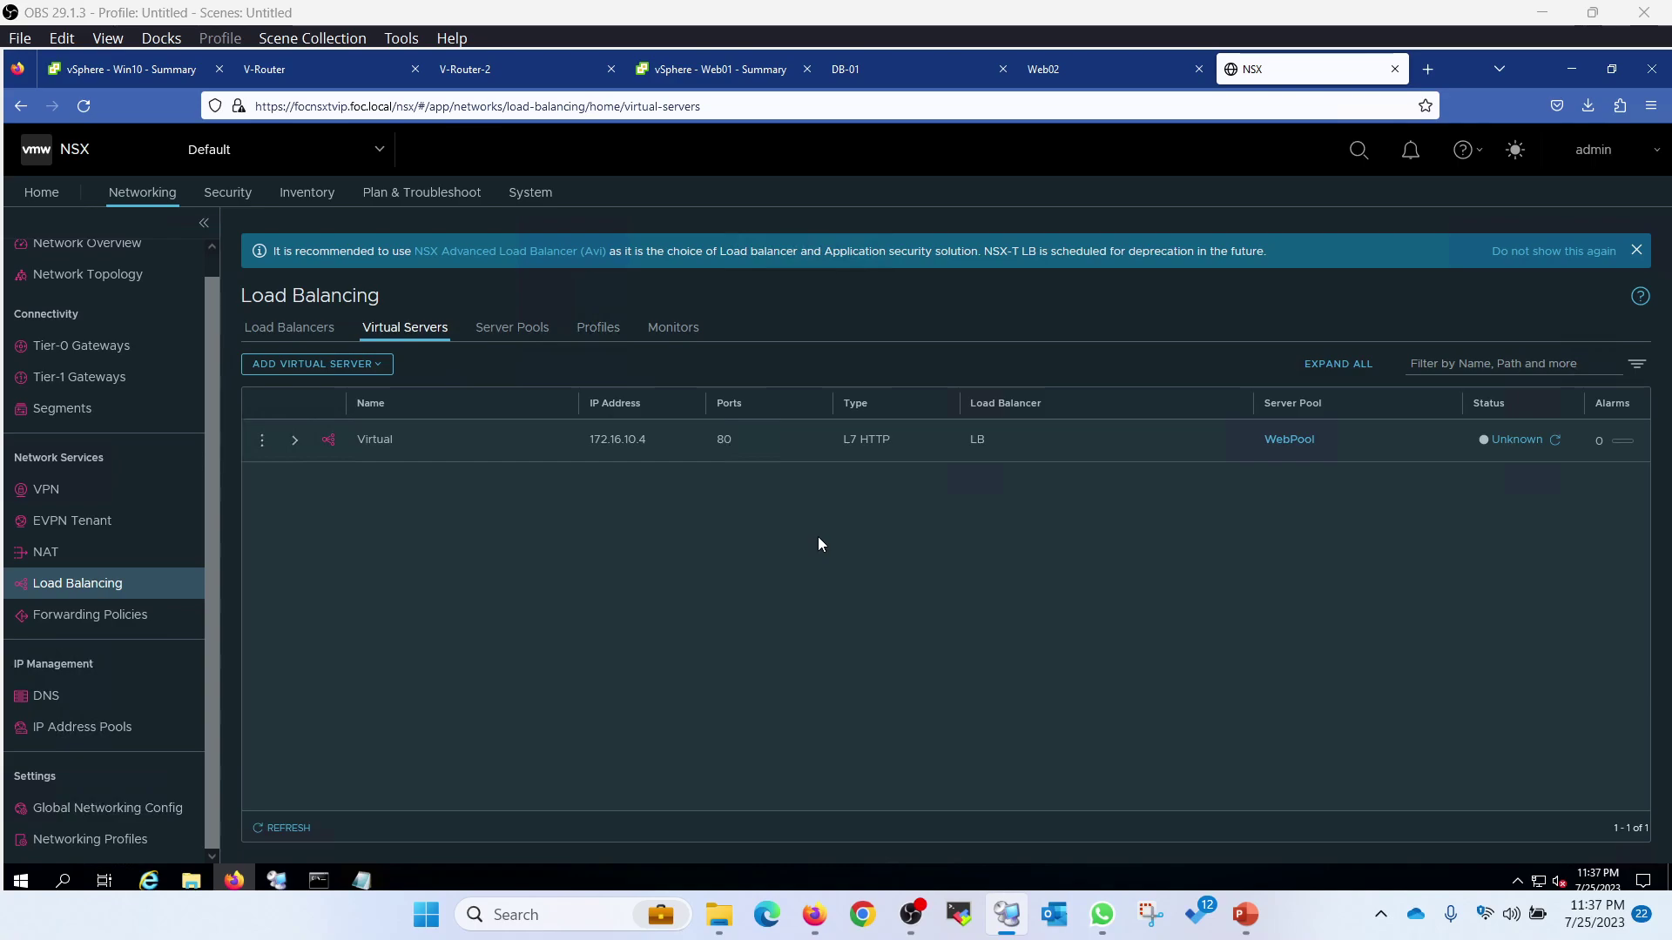
pyautogui.click(277, 829)
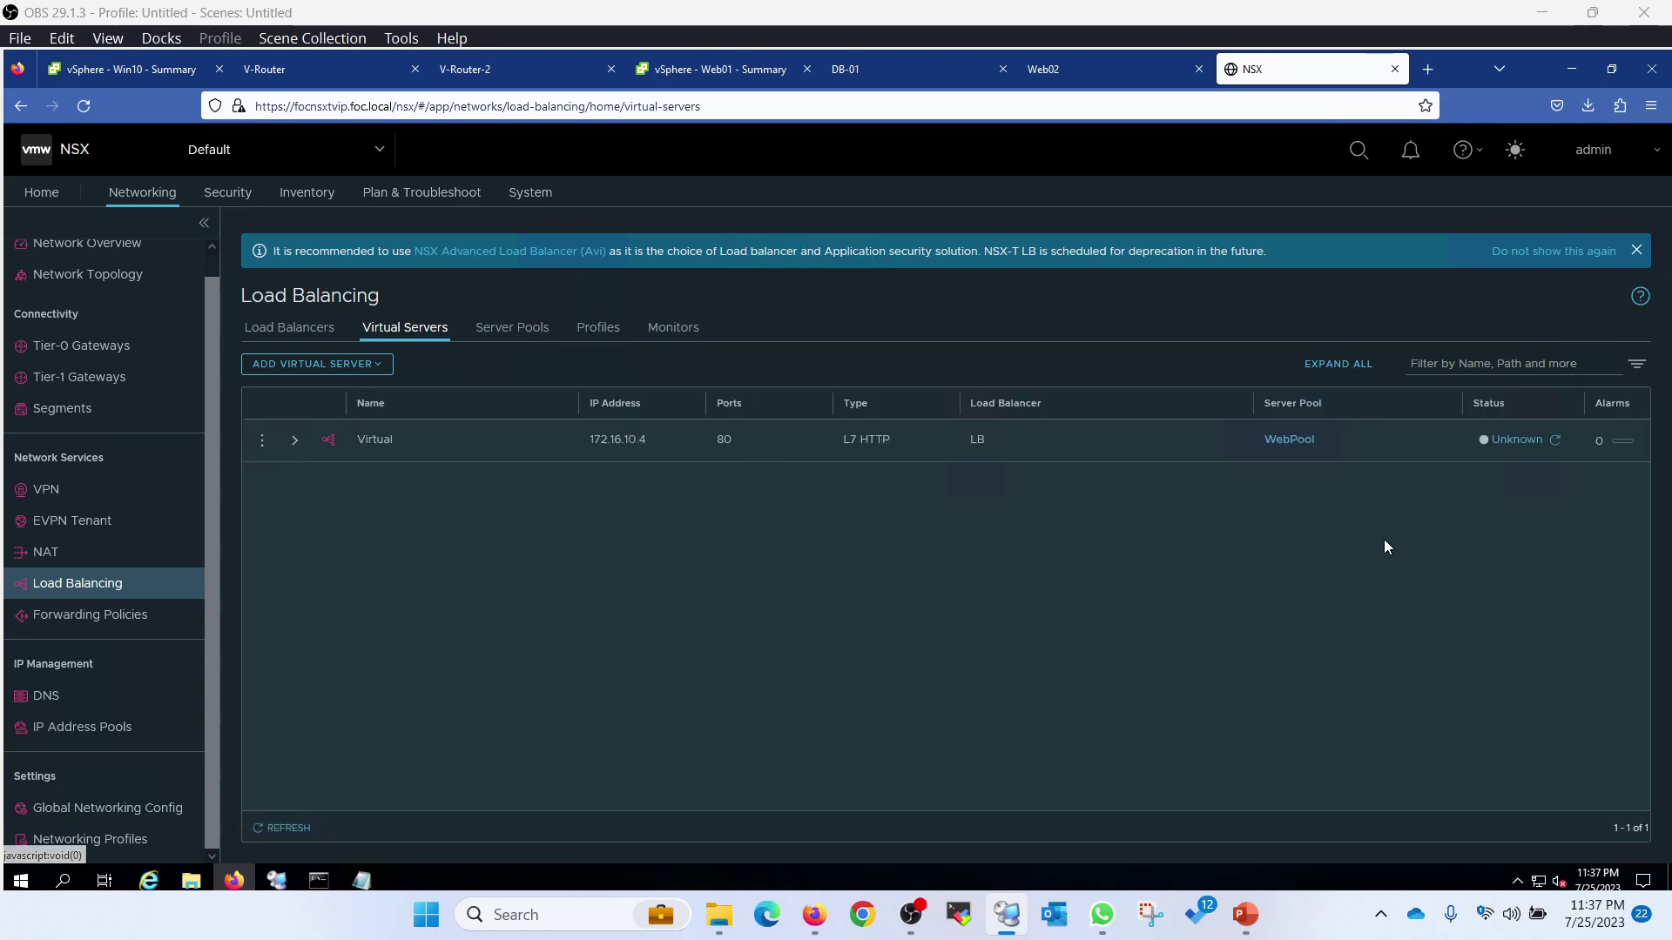
pyautogui.click(1558, 442)
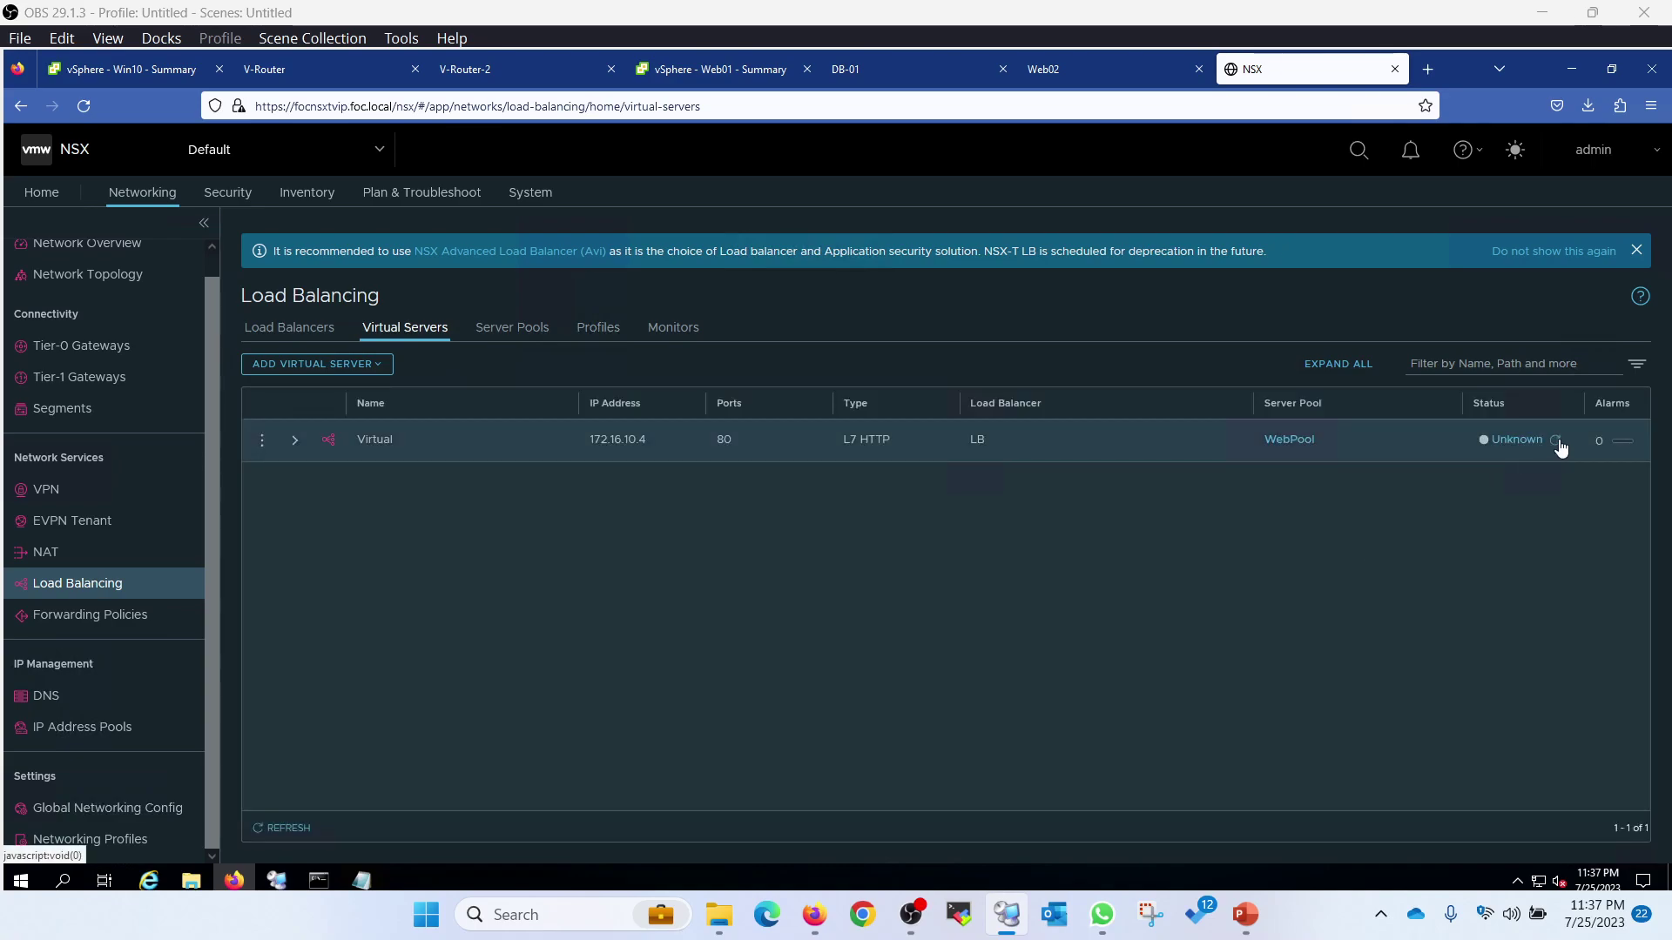
# Step: Check the DB-01 console, and look up DB-01's IP address on its summary page in the vSphere Client
pyautogui.click(862, 70)
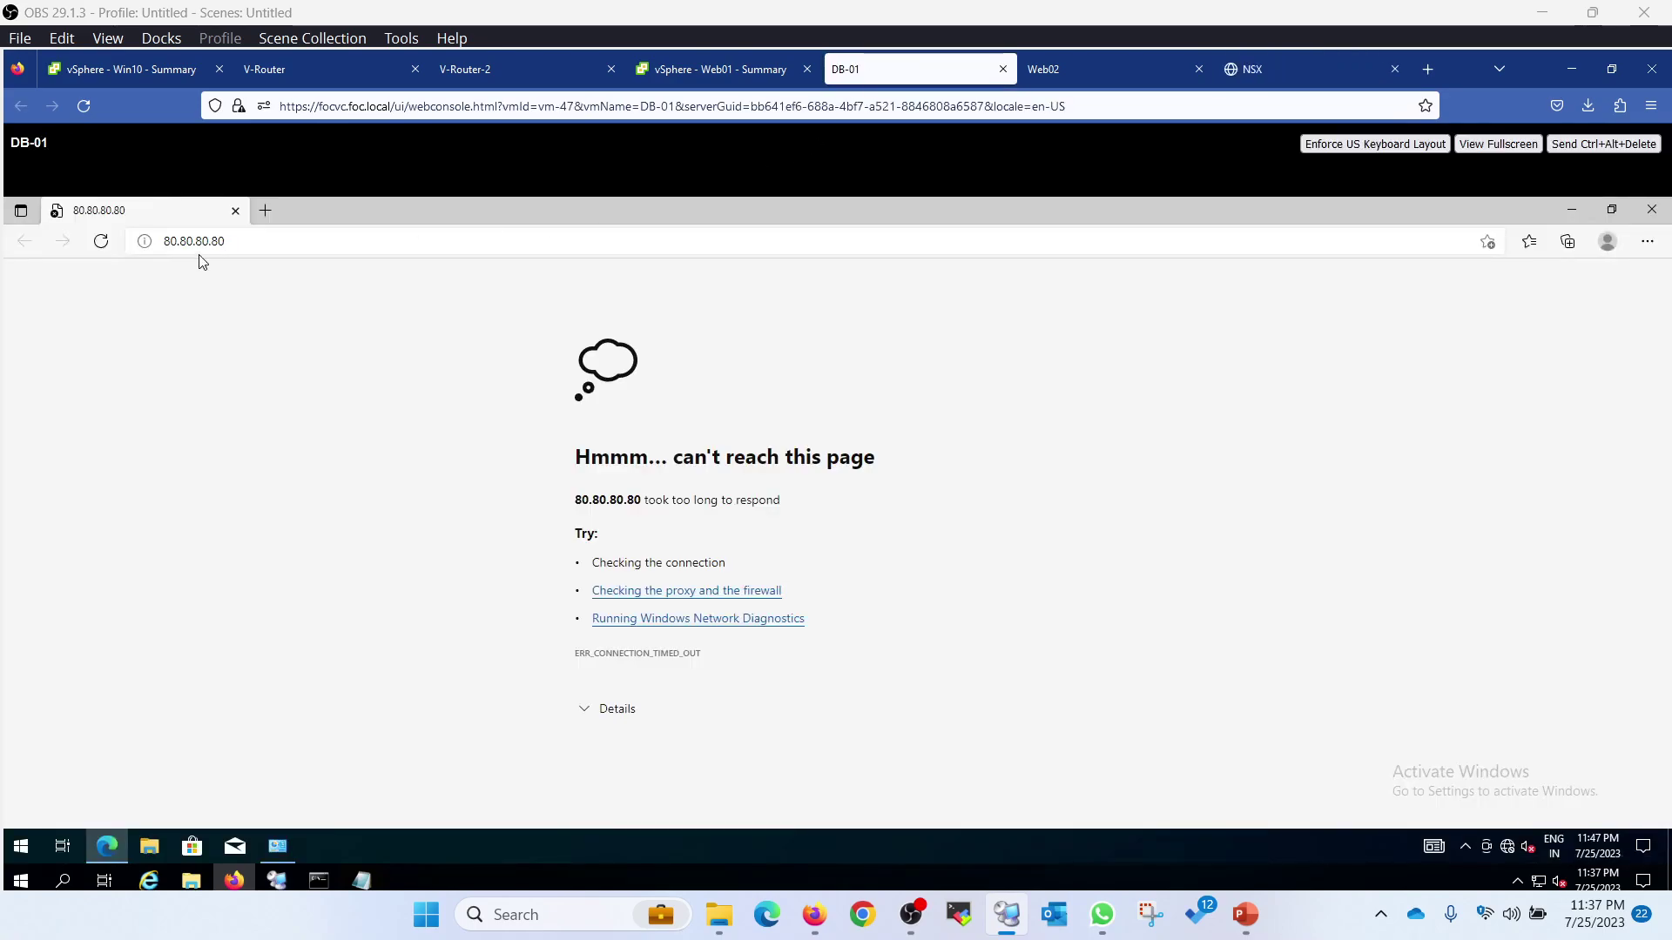
pyautogui.click(730, 78)
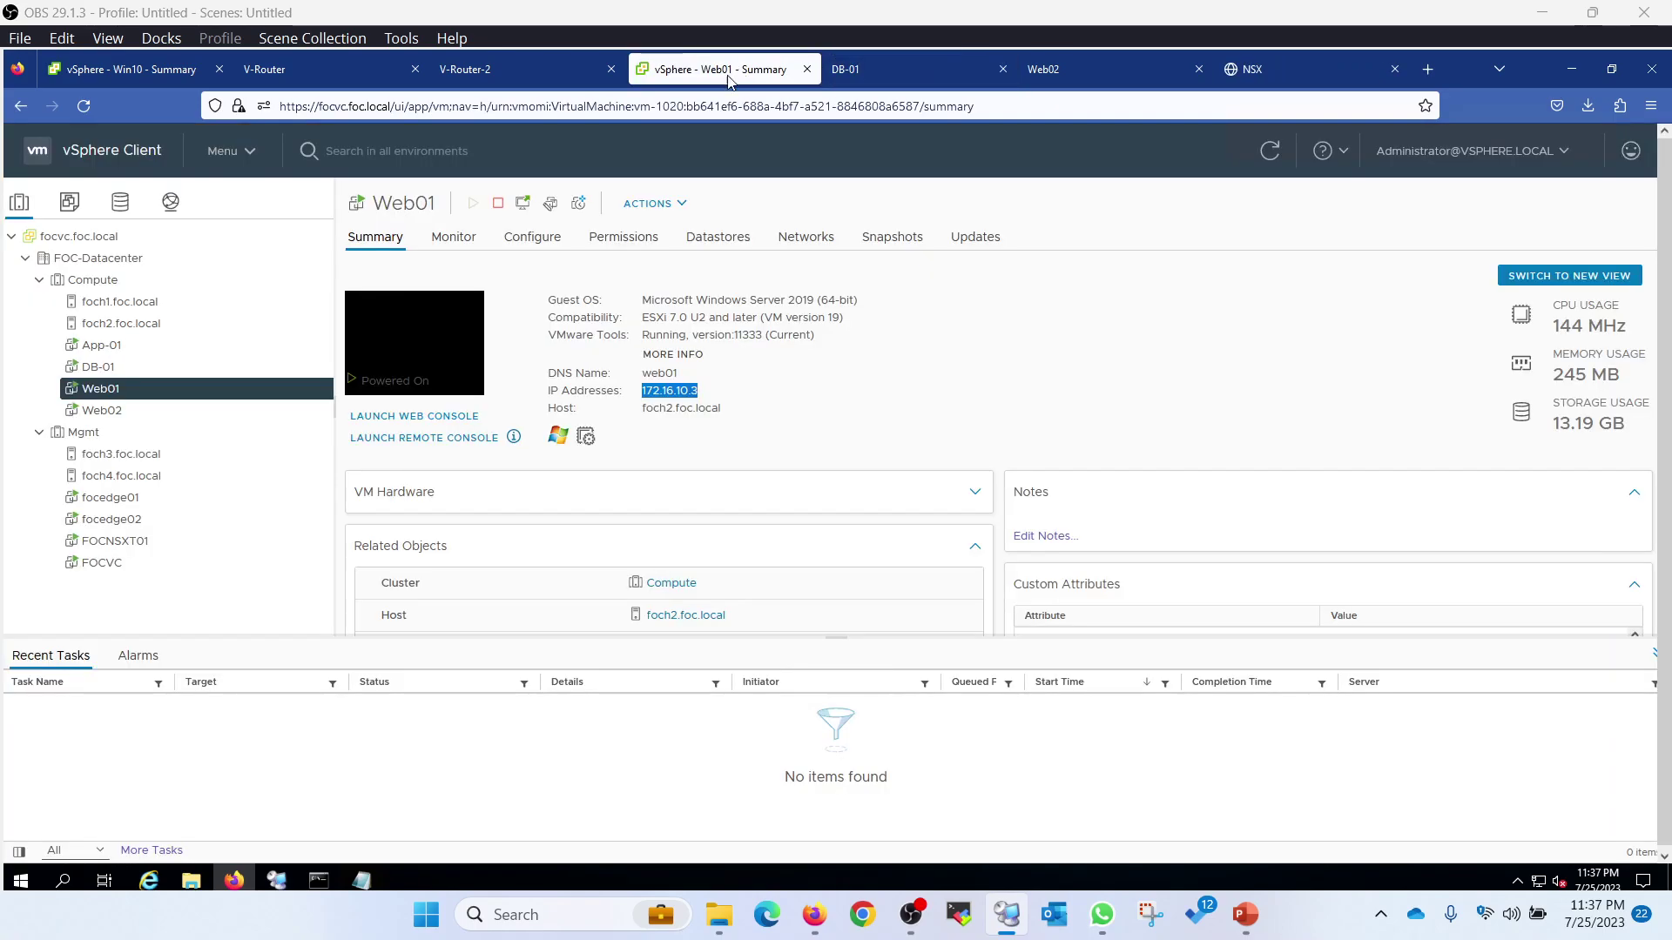
pyautogui.click(105, 372)
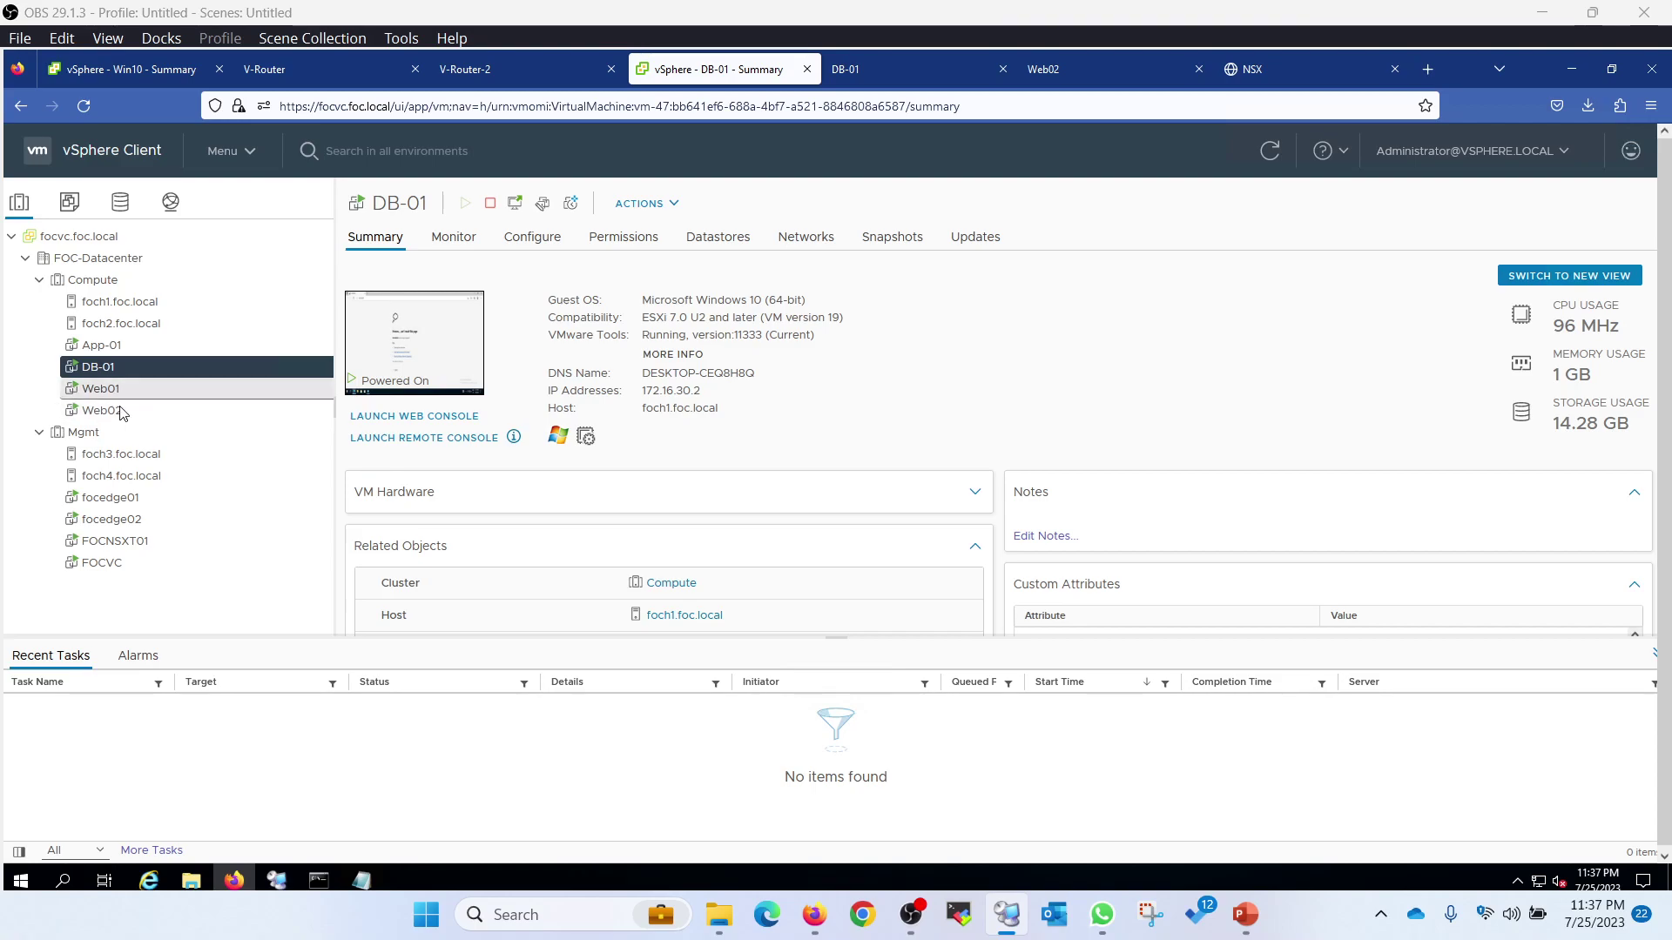
# Step: In the browser on the DB-01 console, open 172.16.10.4 and read which web server responds
pyautogui.click(867, 68)
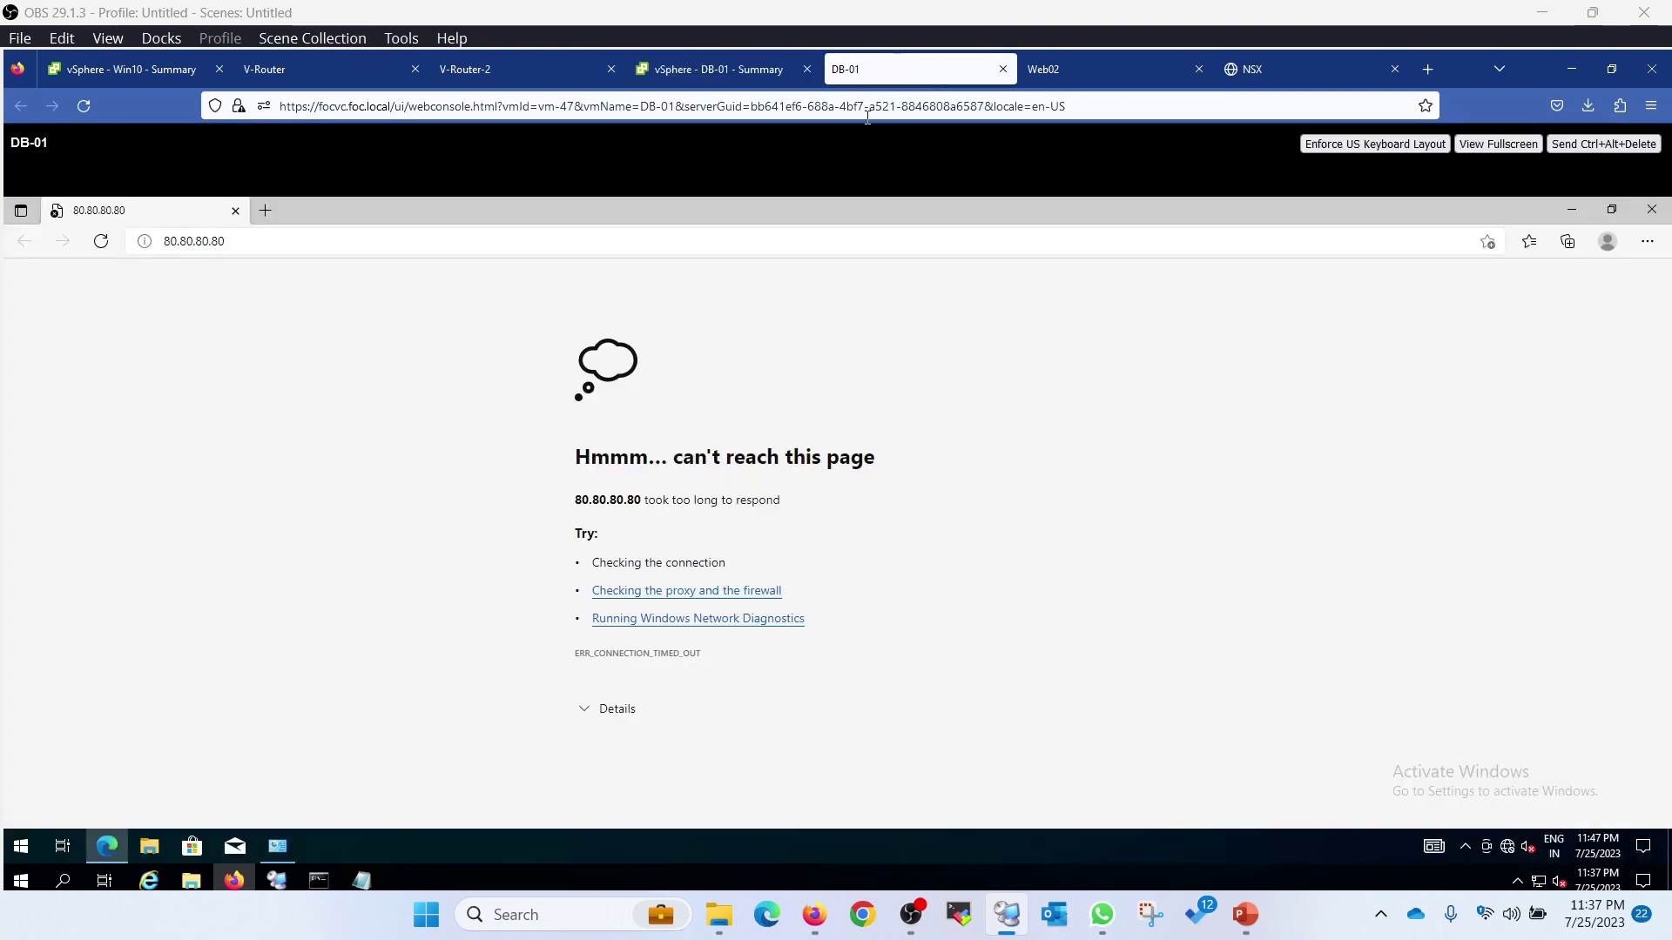
pyautogui.click(286, 243)
pyautogui.moveTo(286, 243); pyautogui.dragTo(97, 259)
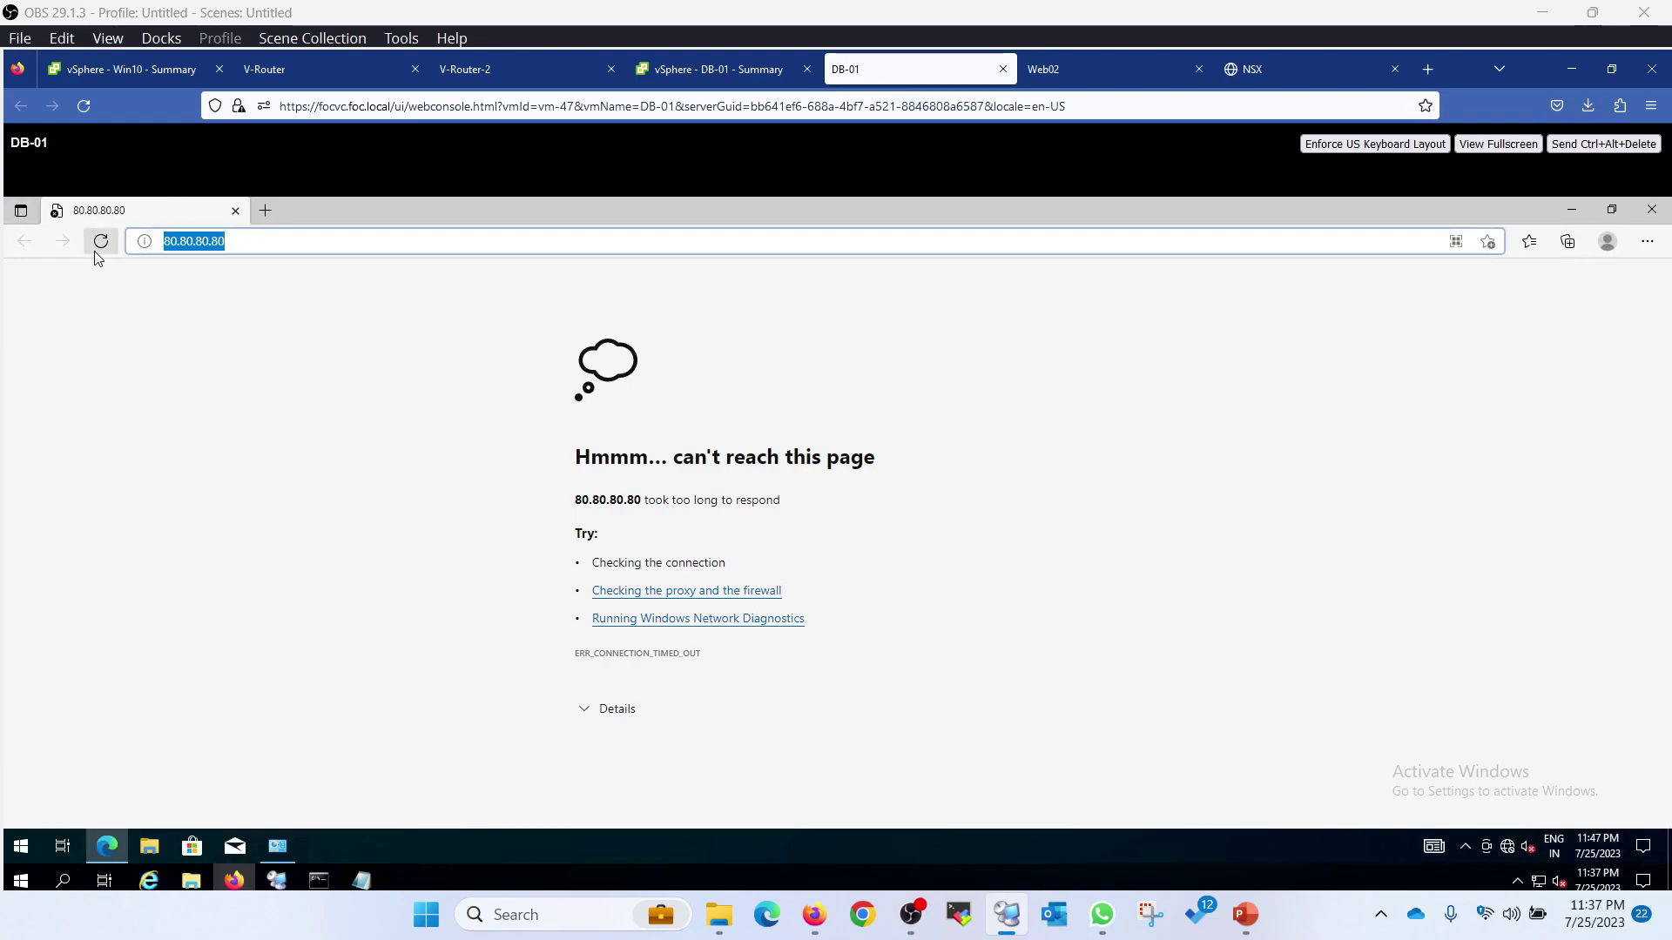
pyautogui.write('172.16.10.4')
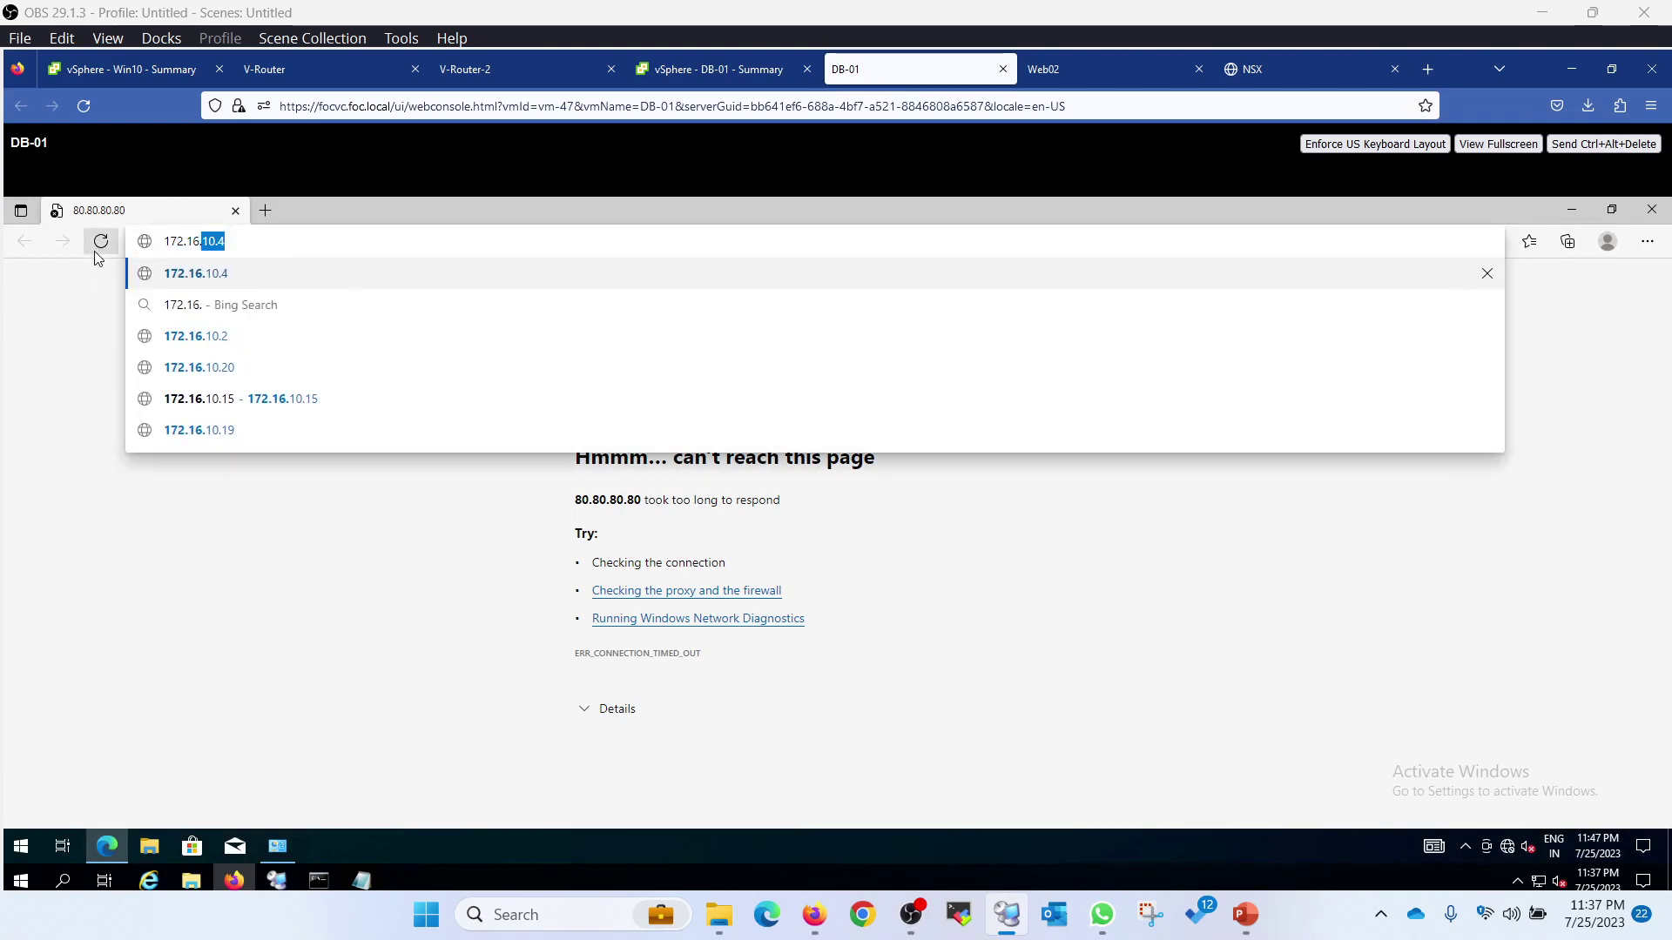
pyautogui.press('Return')
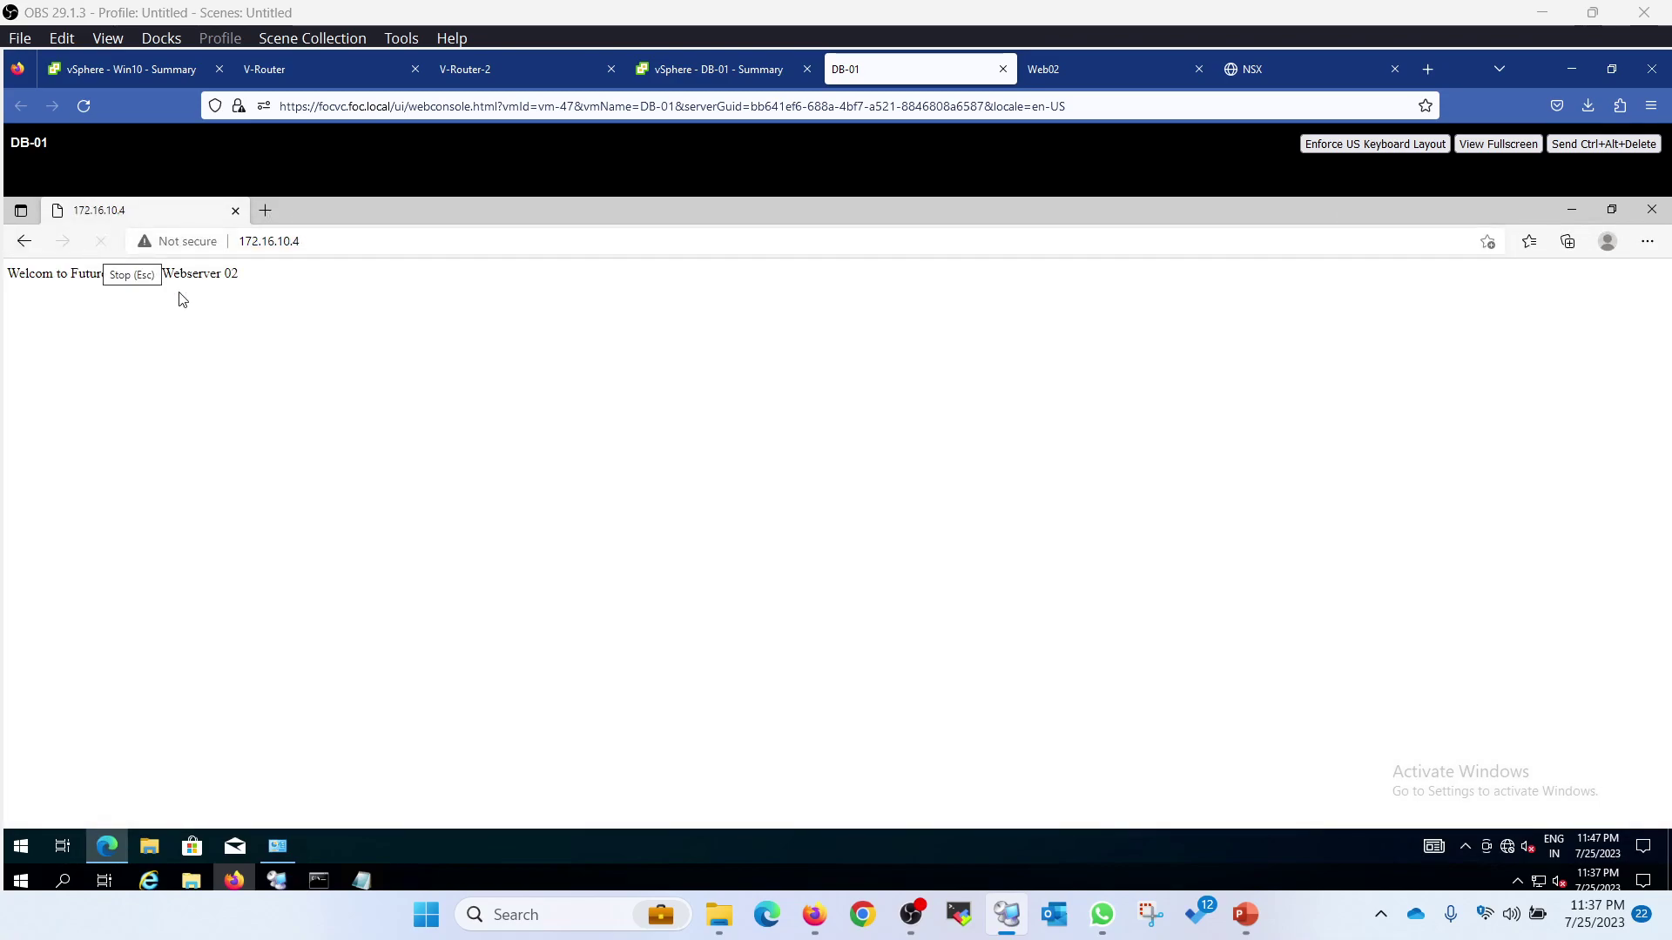
pyautogui.moveTo(239, 272); pyautogui.dragTo(3, 283)
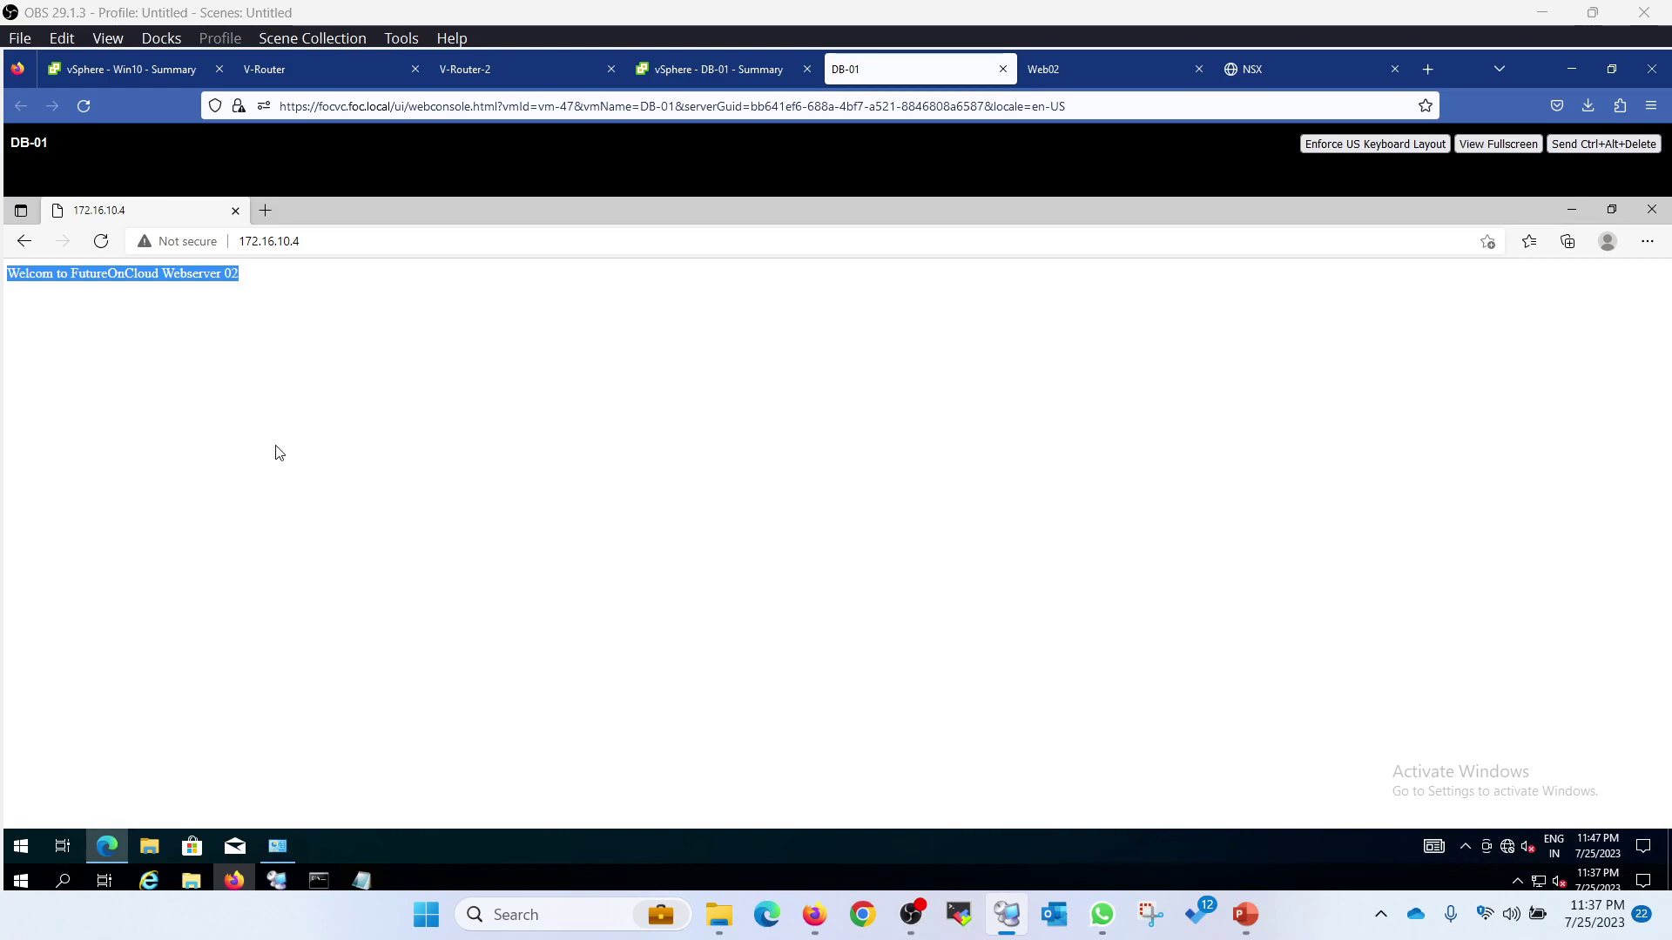
# Step: Open 172.16.10.4 in a new InPrivate Edge window on DB-01 and reload the page to test load balancing
pyautogui.rightClick(115, 848)
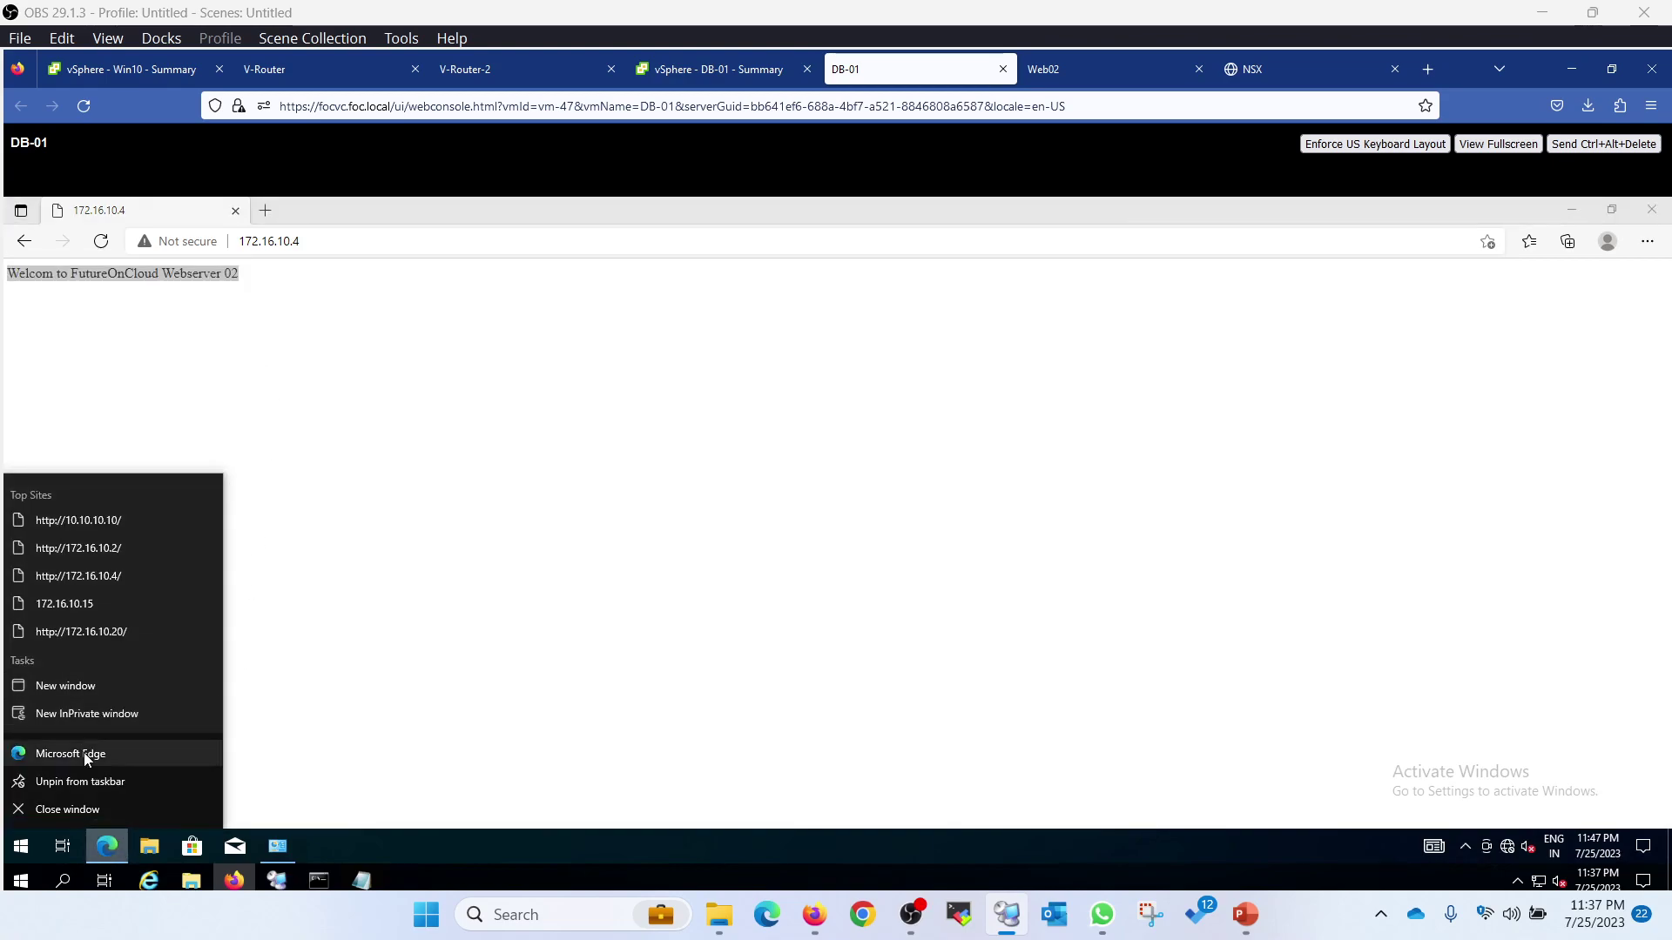
pyautogui.click(119, 718)
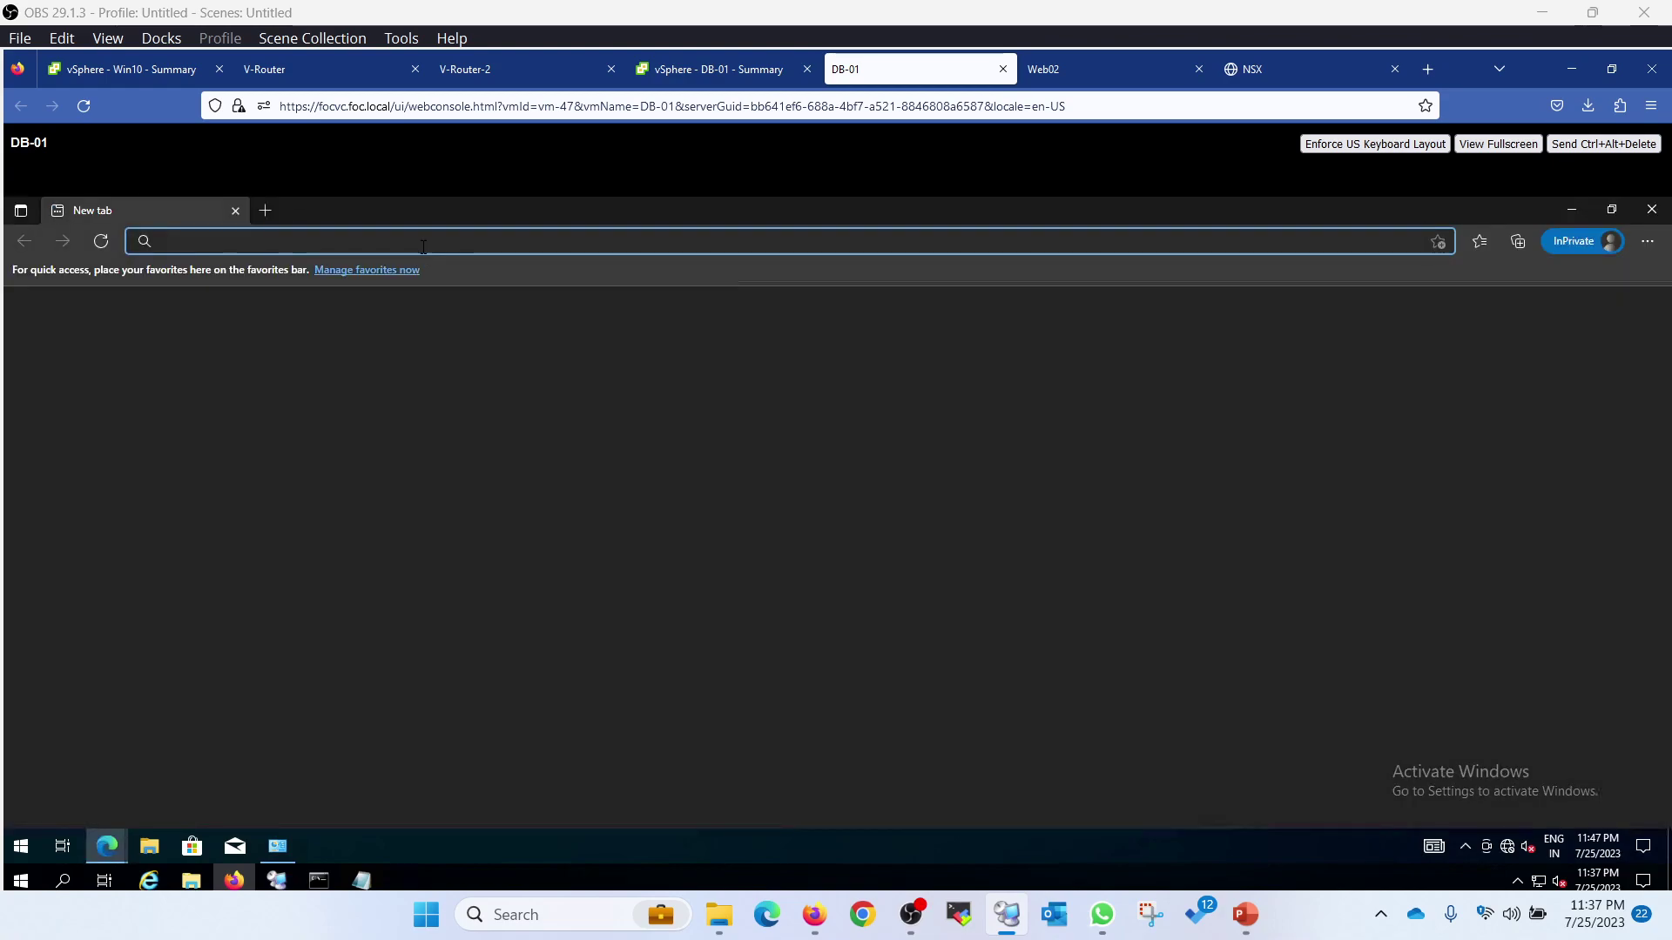
pyautogui.write('172')
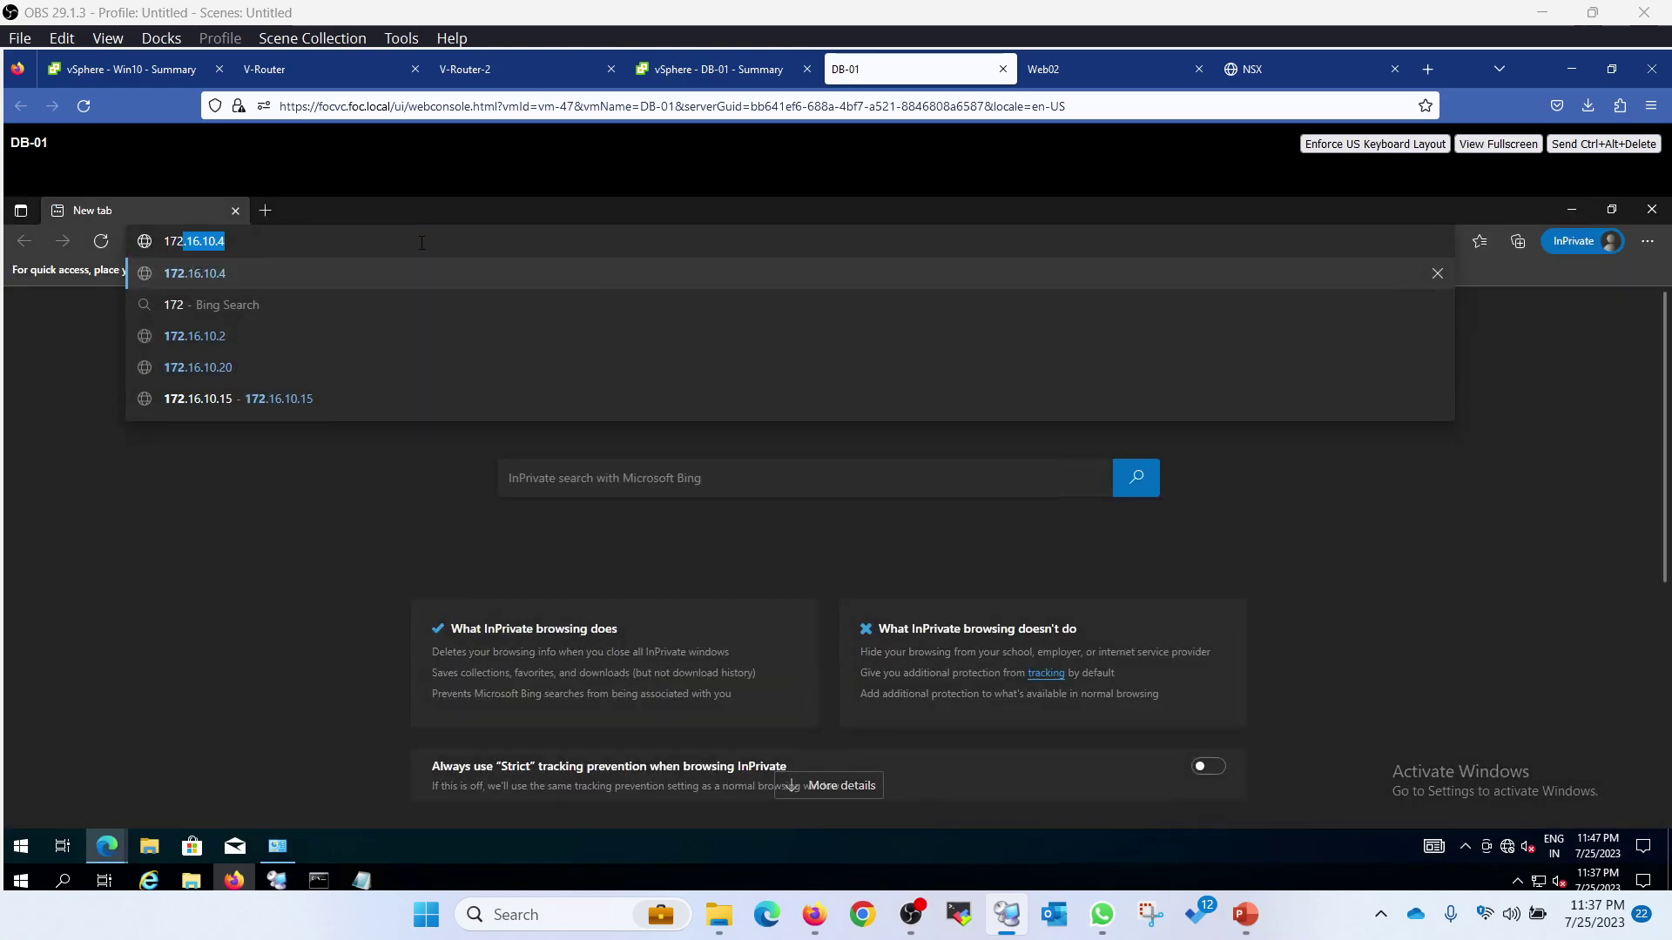
pyautogui.write('.16.10.4')
pyautogui.press('Return')
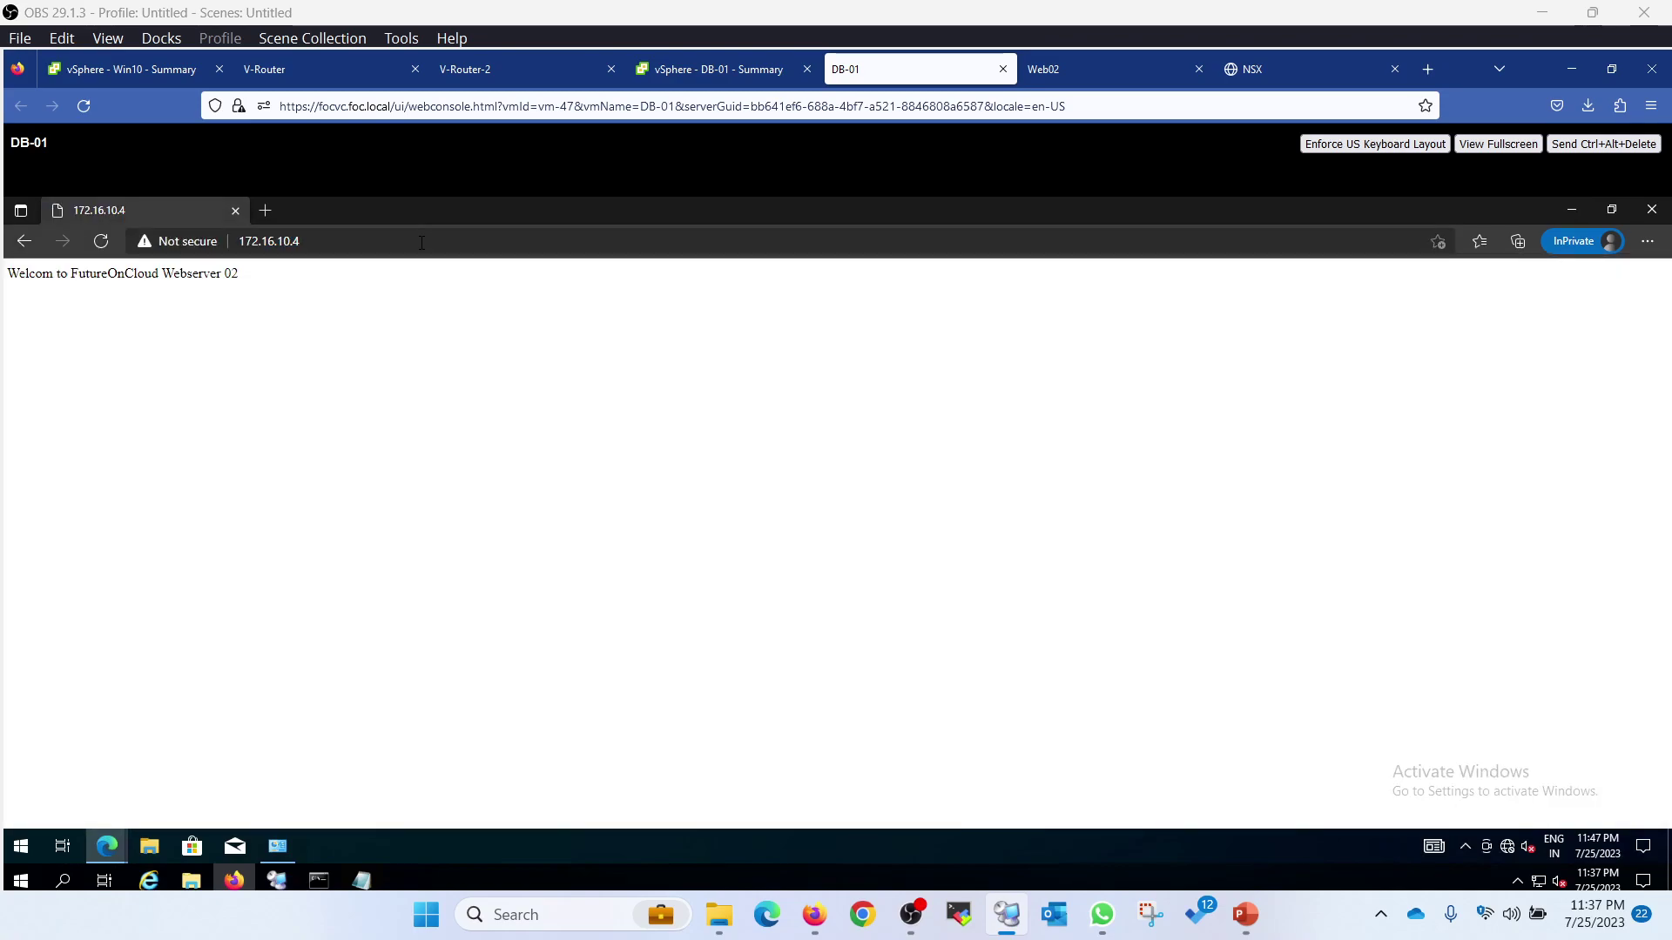
pyautogui.moveTo(239, 273); pyautogui.dragTo(160, 268)
pyautogui.click(100, 243)
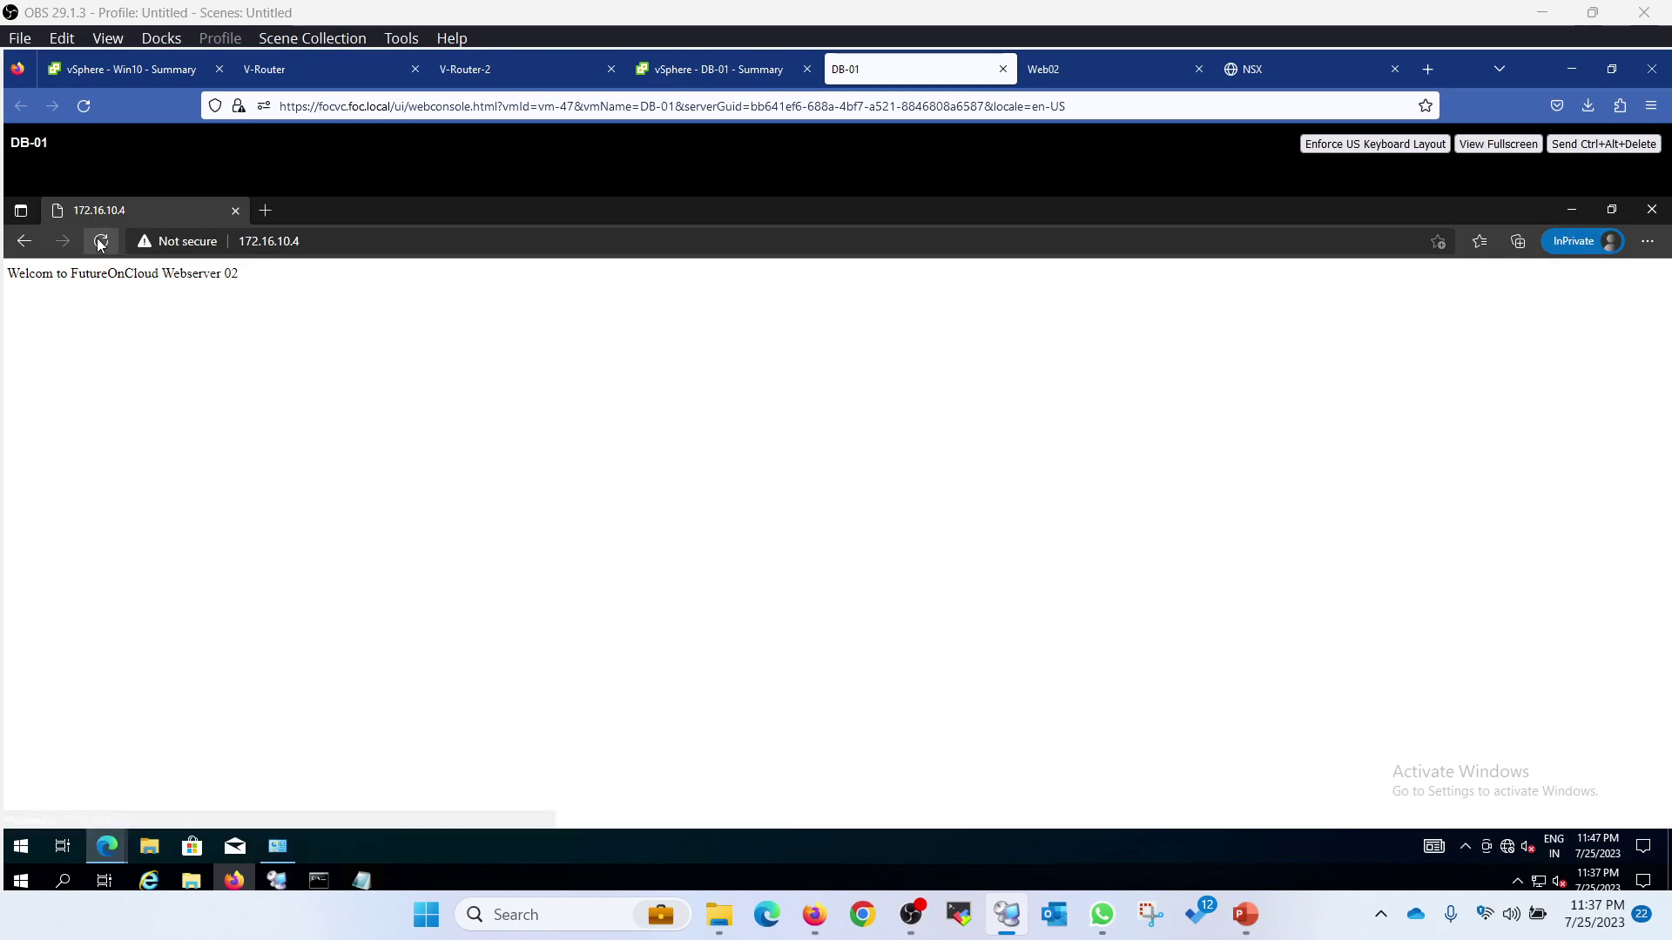
# Step: Reload 172.16.10.4 in both the InPrivate and regular Edge windows on DB-01, and restore both windows to a smaller size
pyautogui.click(100, 243)
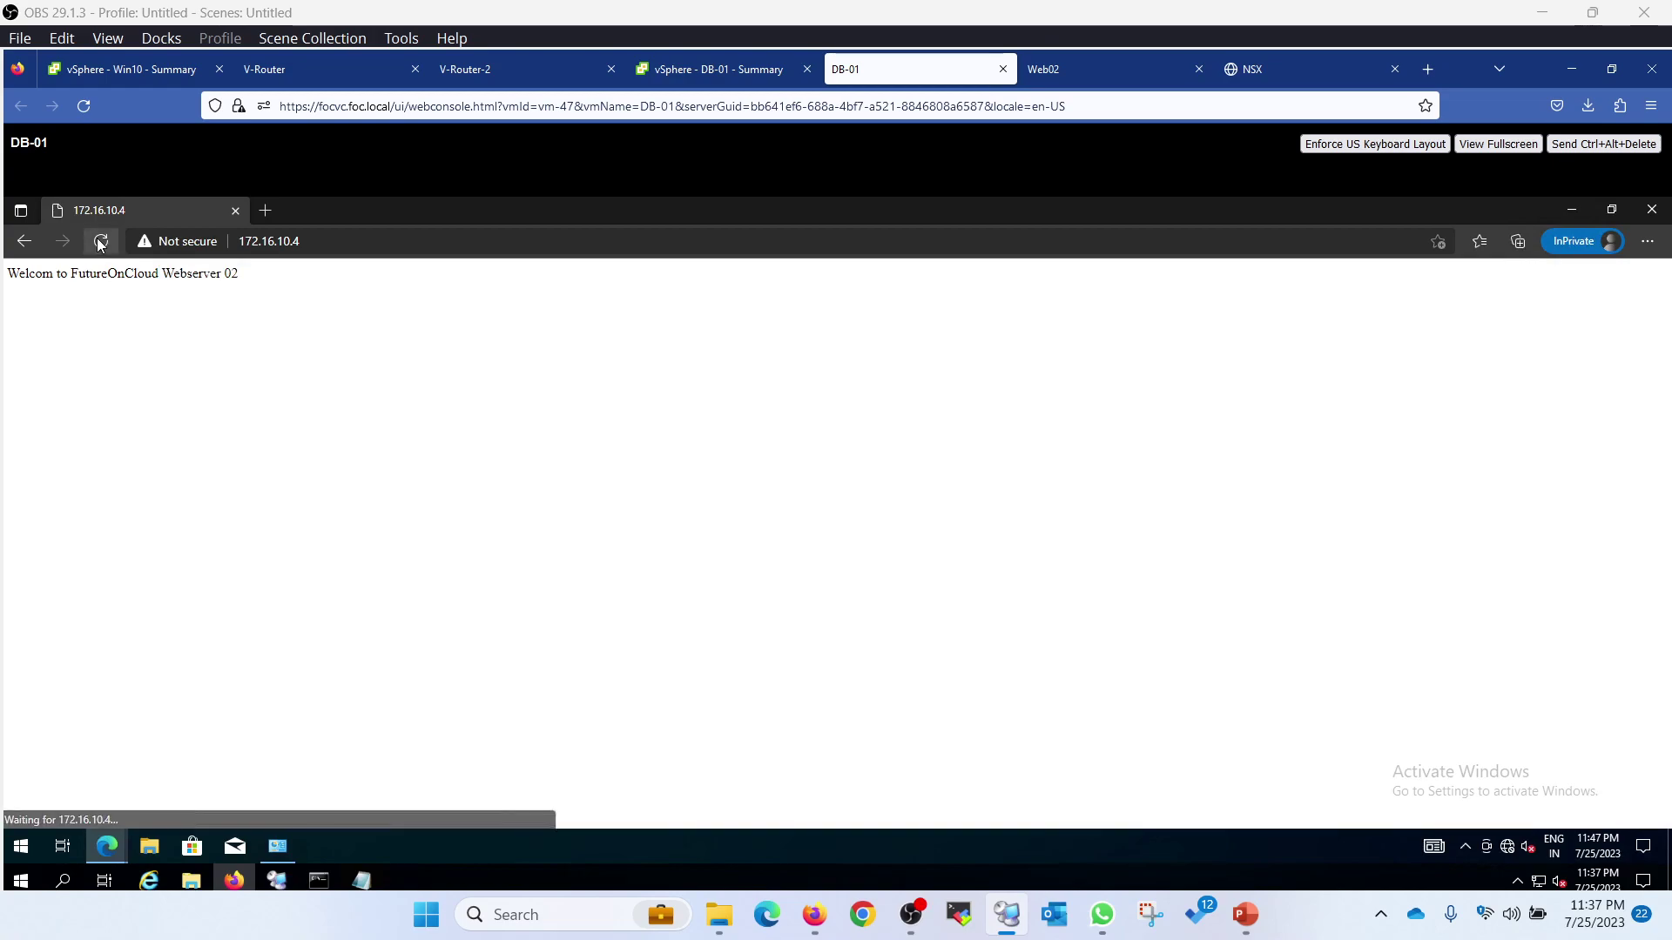
pyautogui.click(100, 243)
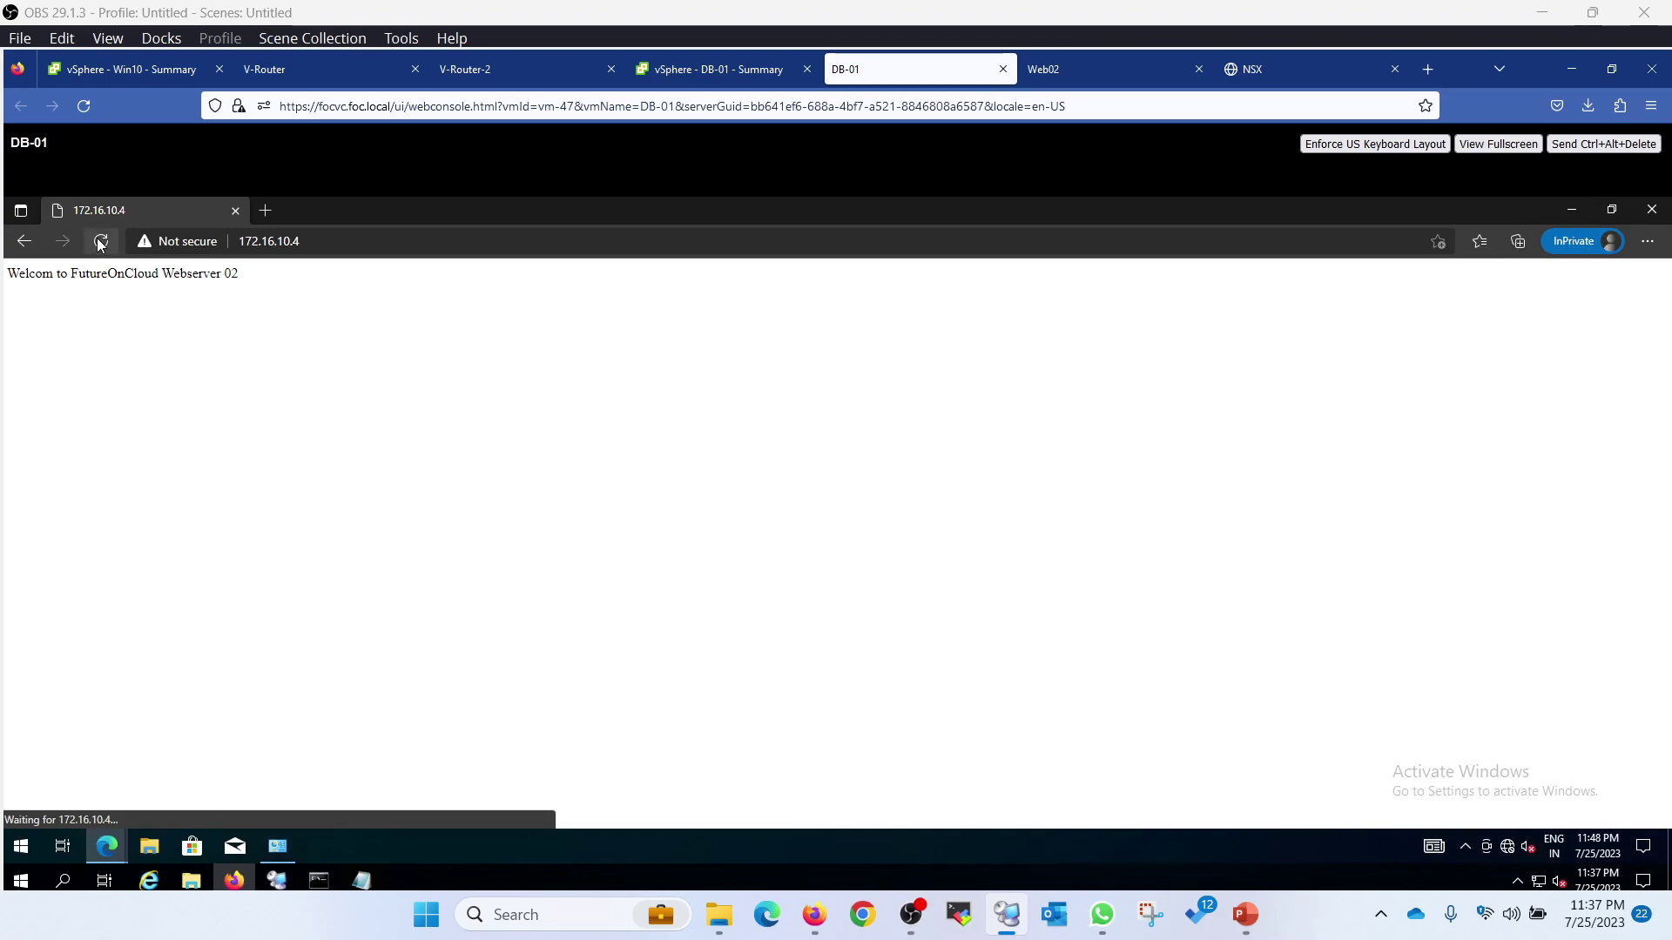
pyautogui.click(100, 243)
pyautogui.moveTo(106, 834)
pyautogui.click(105, 775)
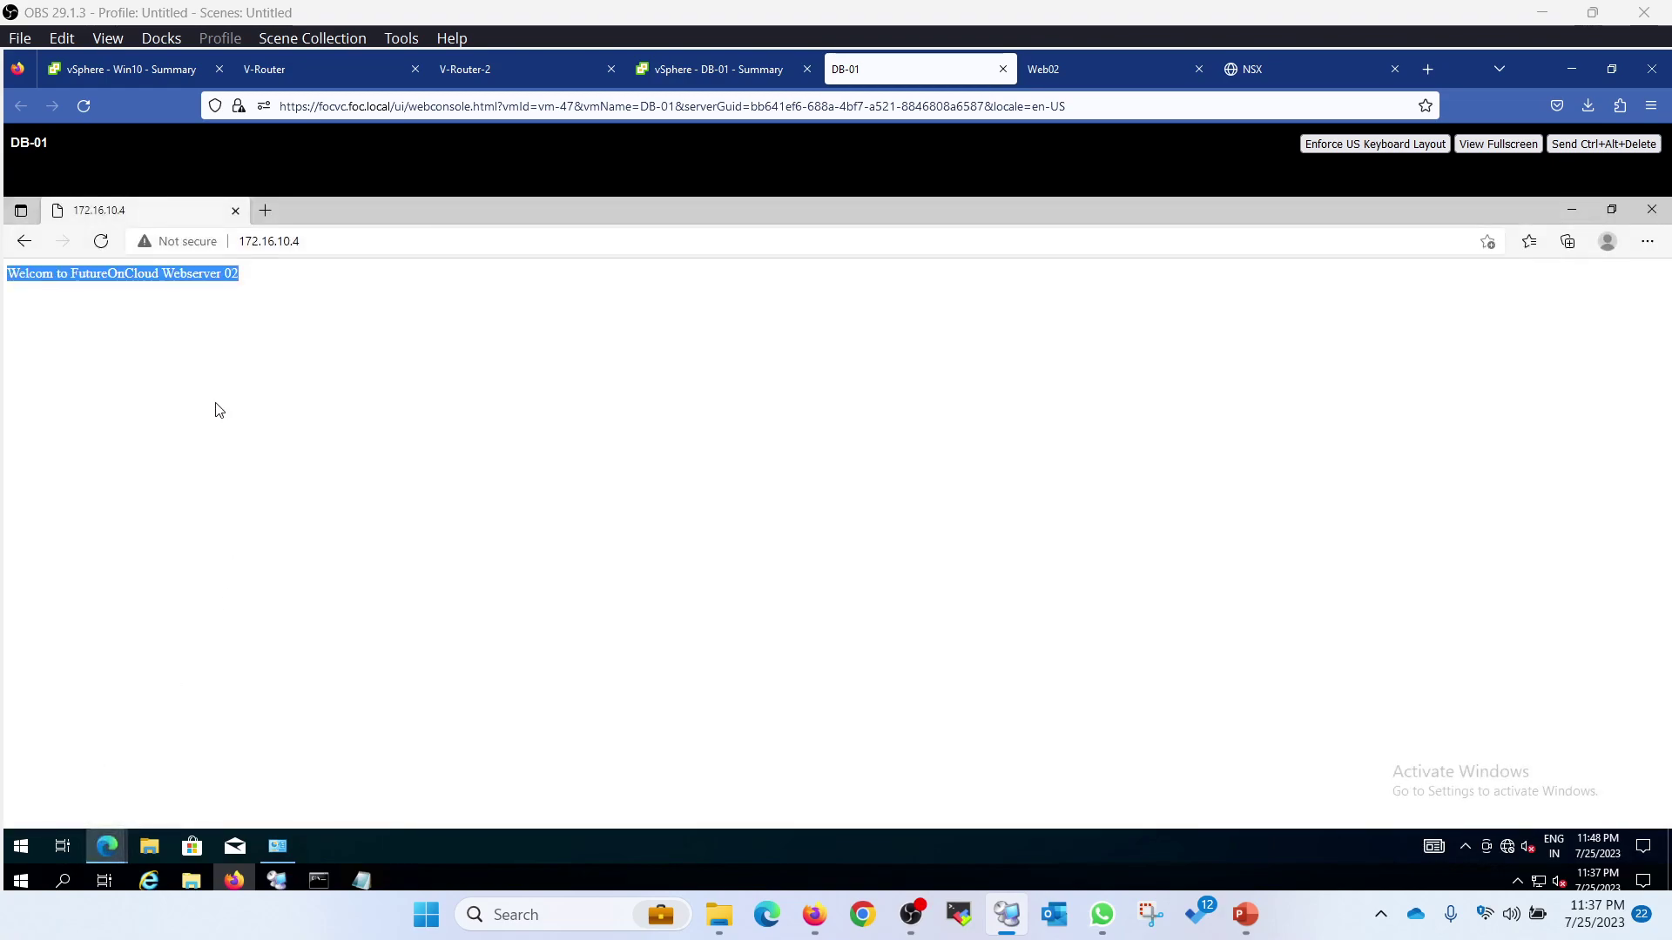
pyautogui.click(101, 243)
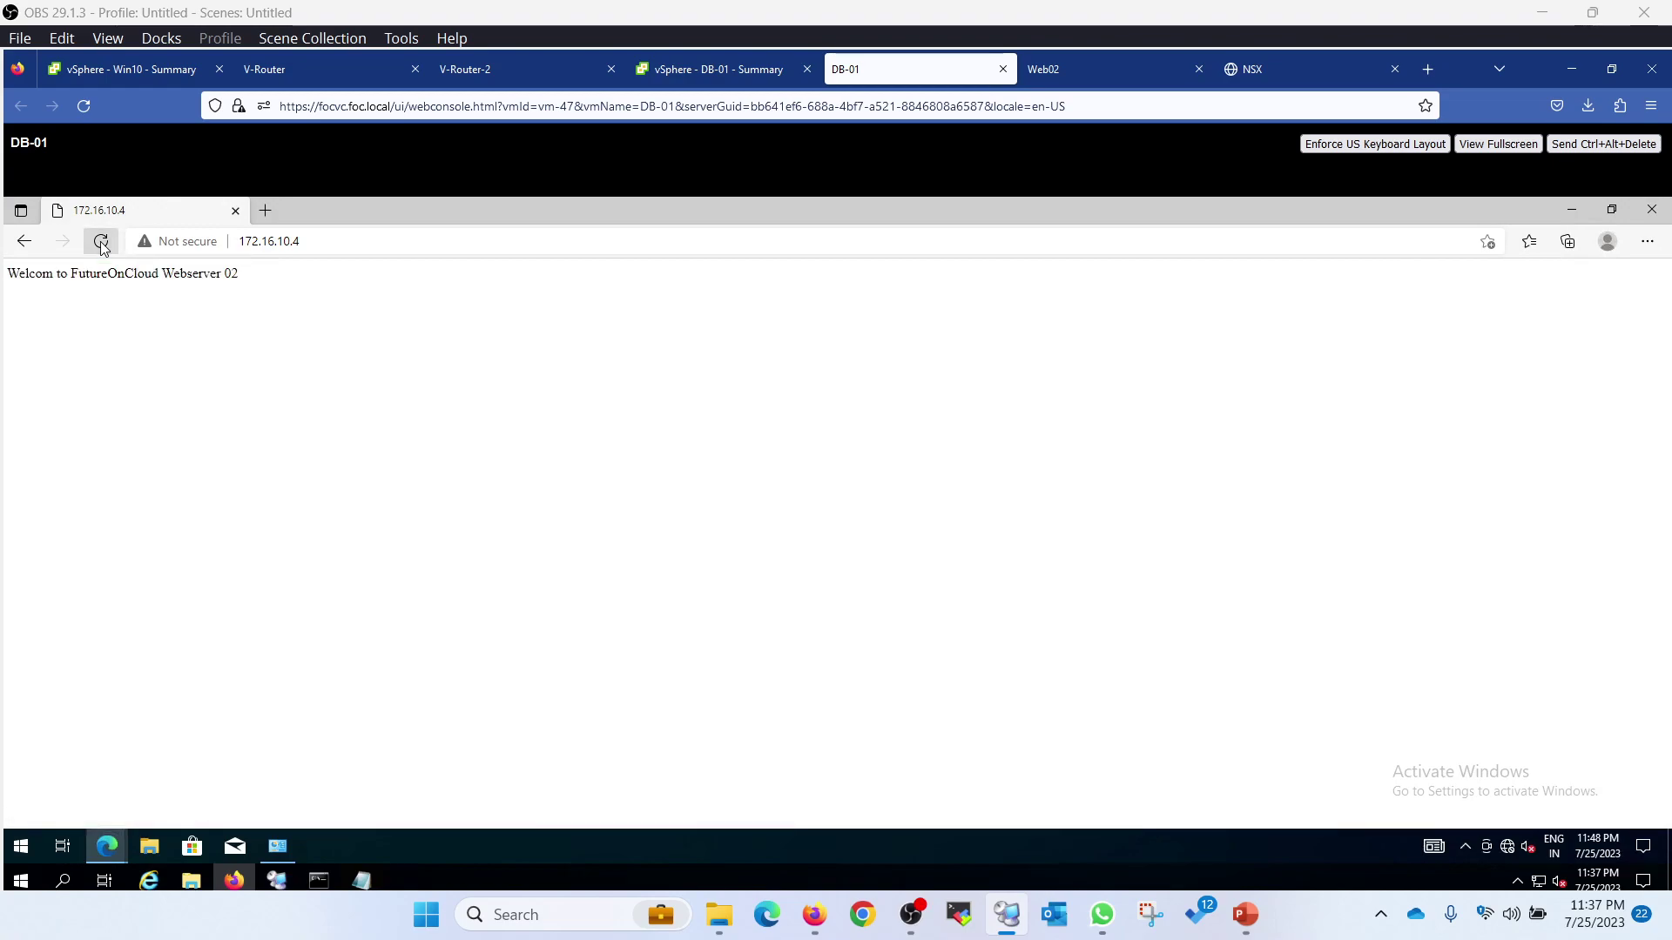
pyautogui.click(101, 243)
pyautogui.doubleClick(390, 213)
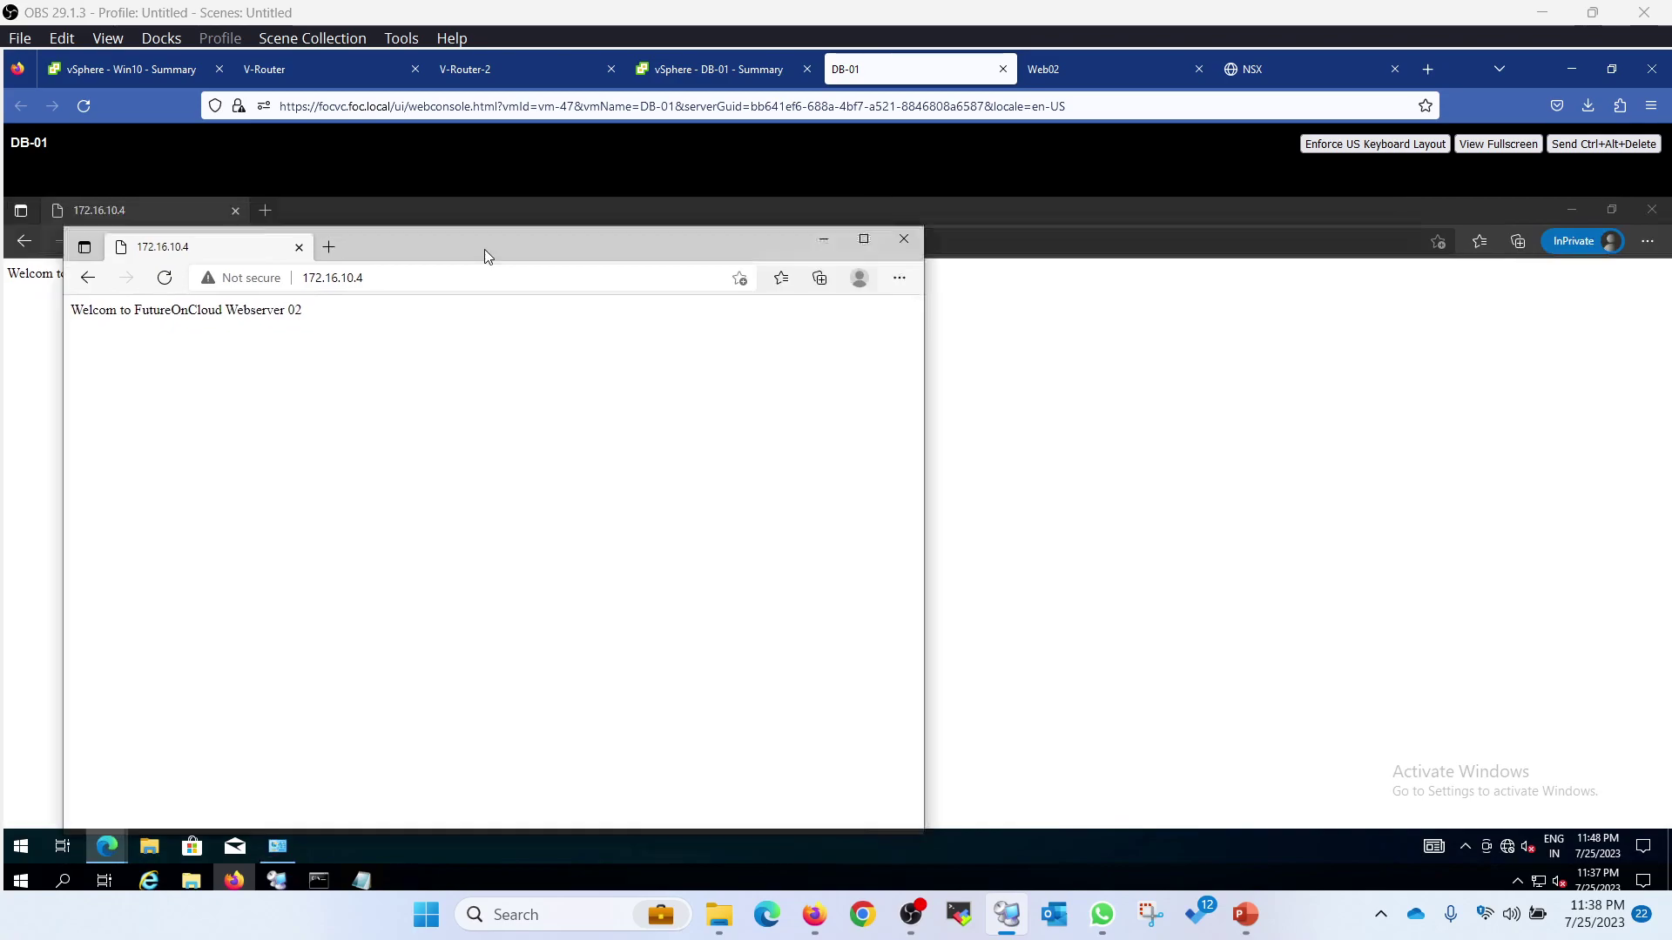
pyautogui.doubleClick(345, 208)
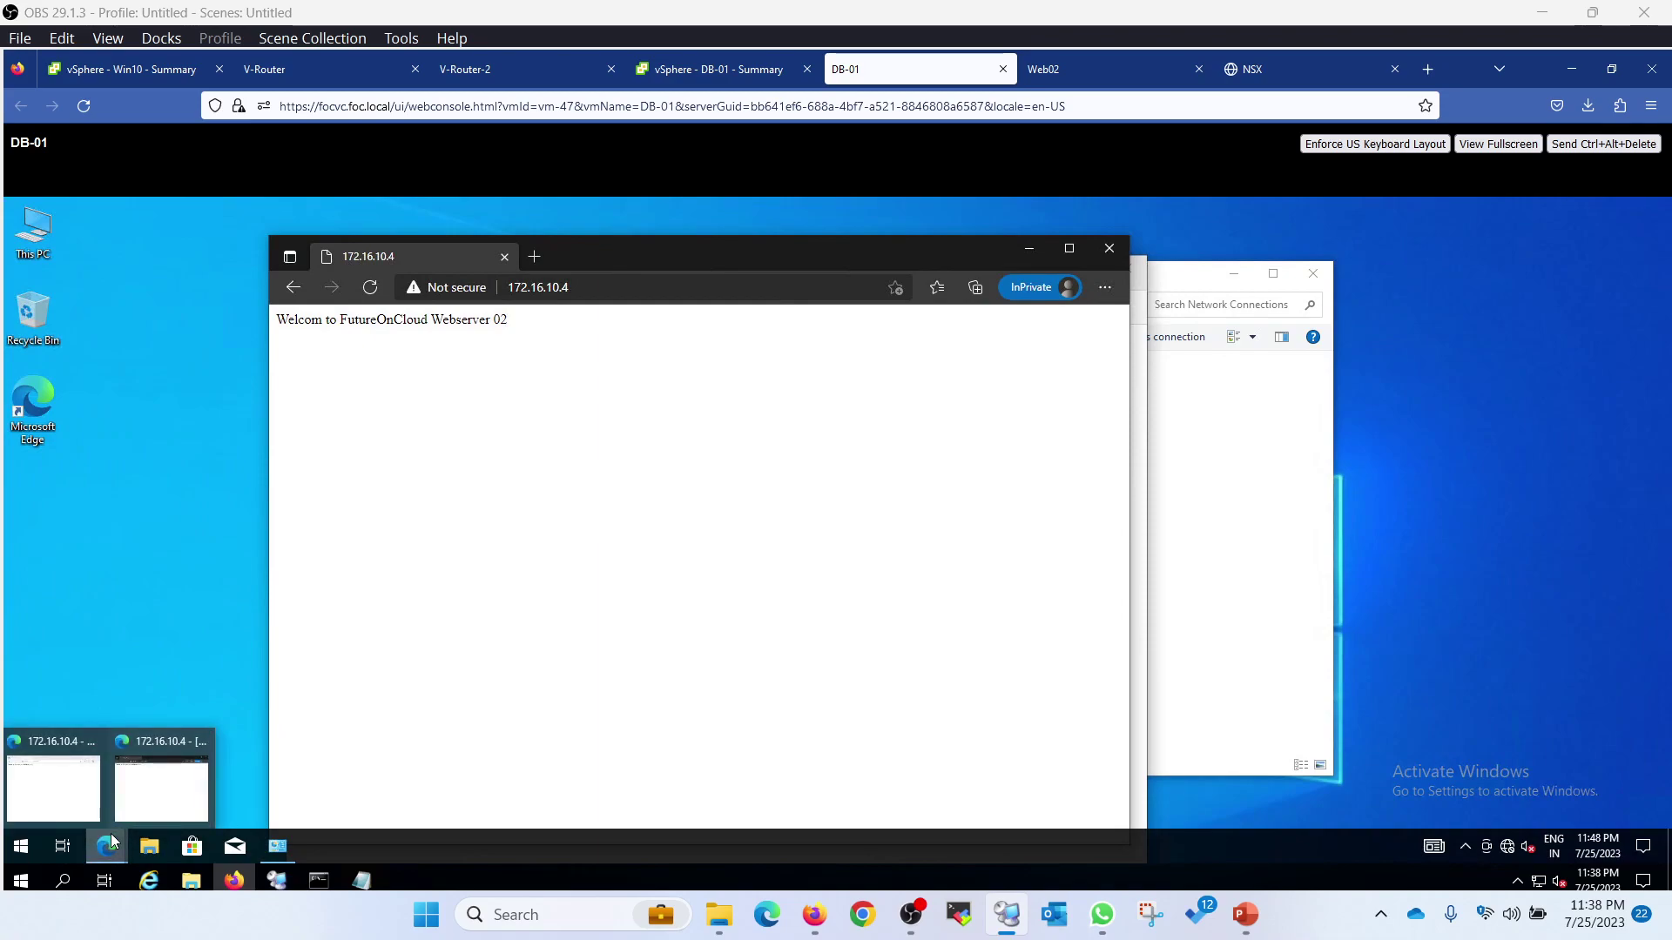
# Step: Launch Internet Explorer on DB-01 and open 172.16.10.4 to see which web server responds
pyautogui.click(24, 848)
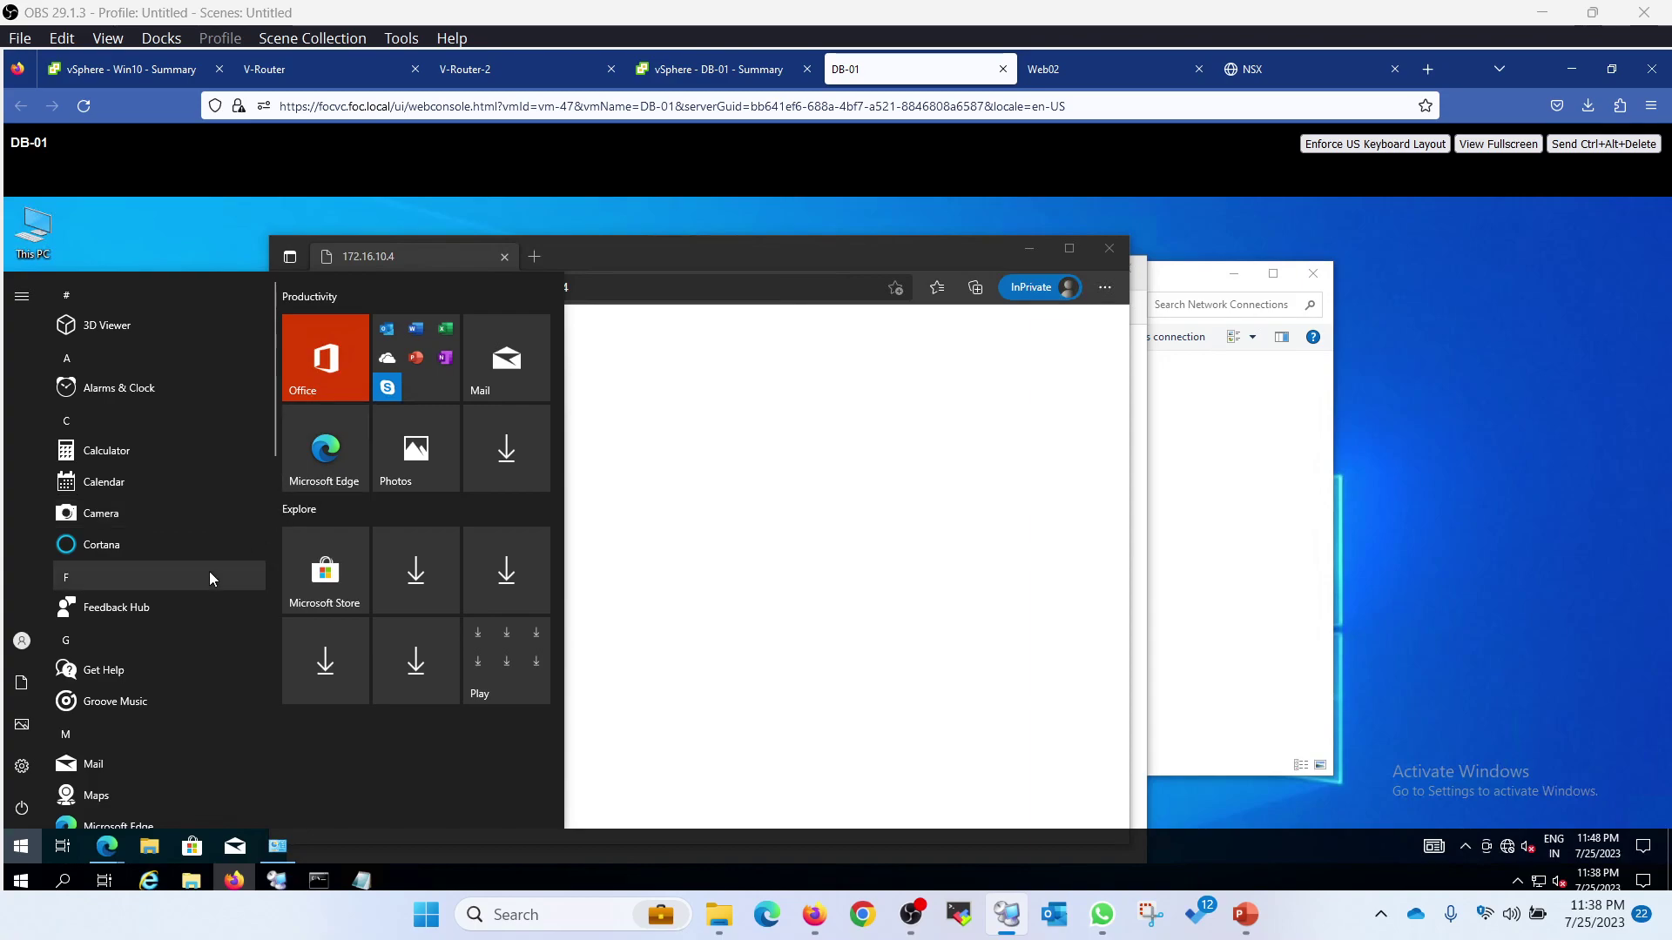
pyautogui.write('inter')
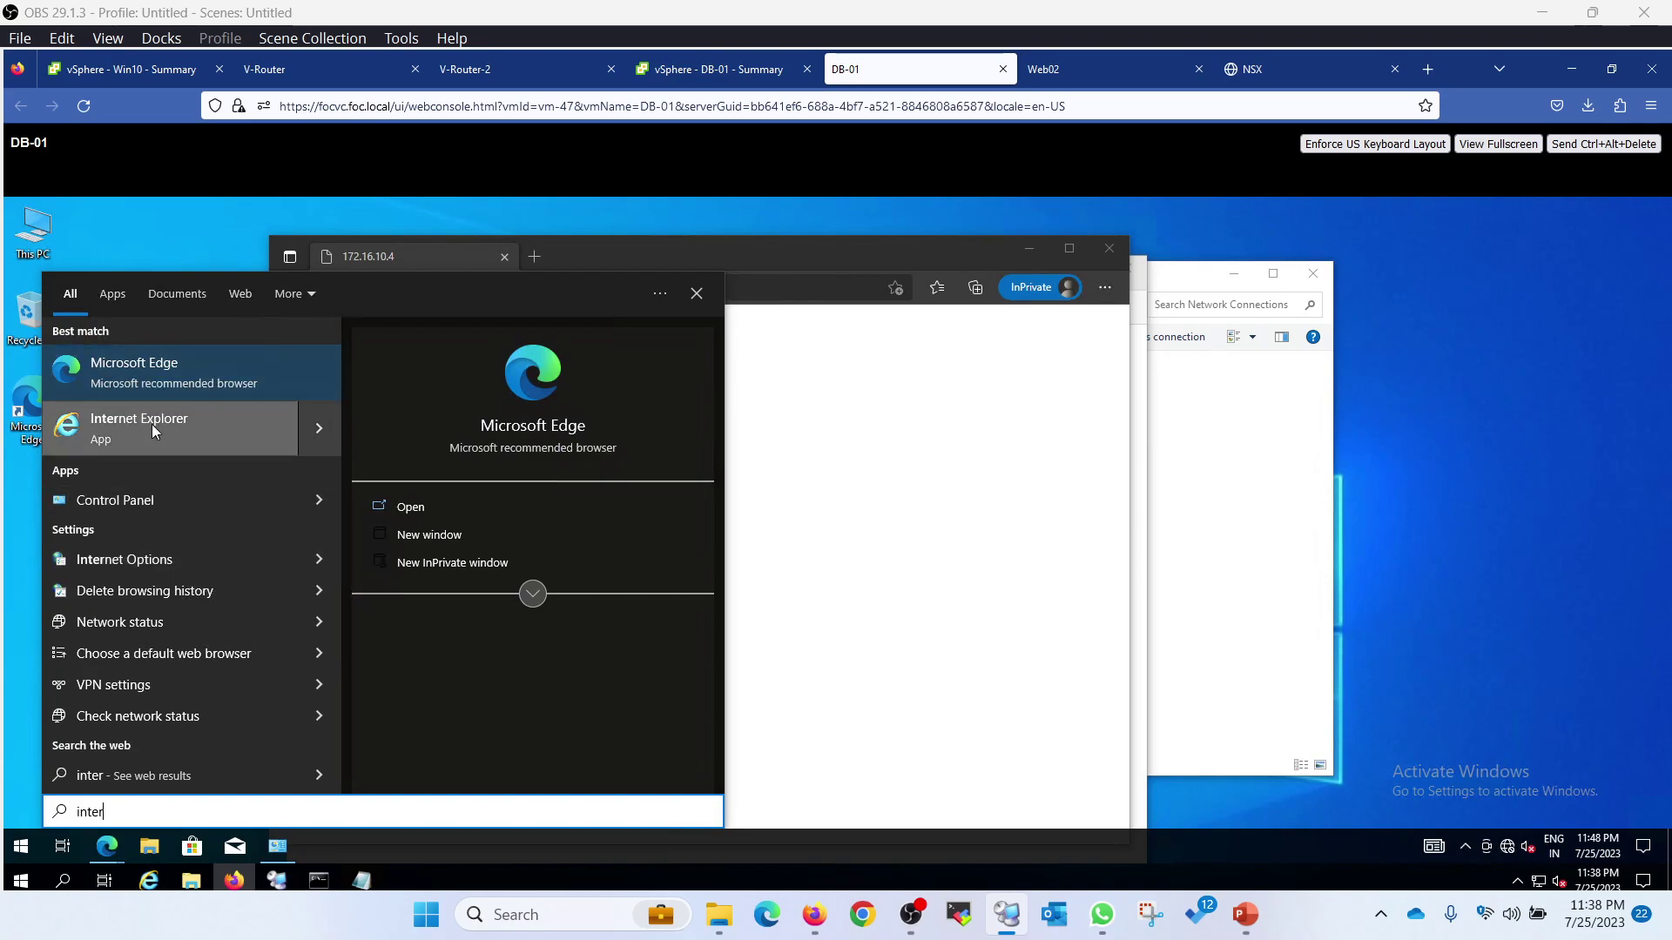
pyautogui.click(286, 449)
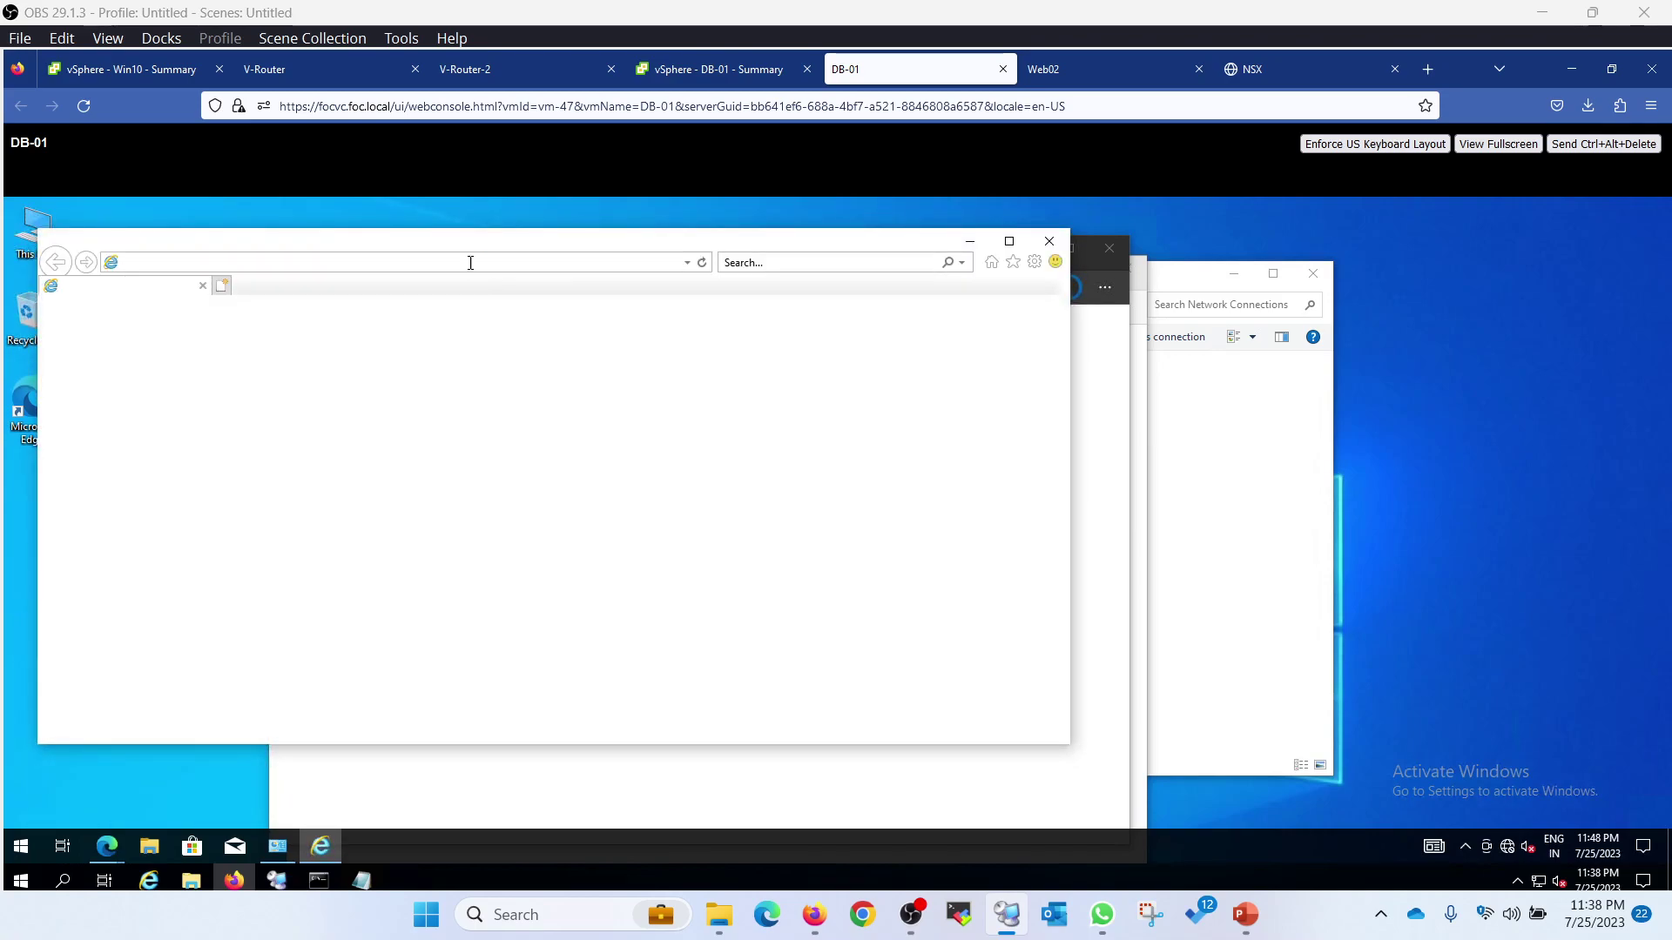
pyautogui.click(472, 263)
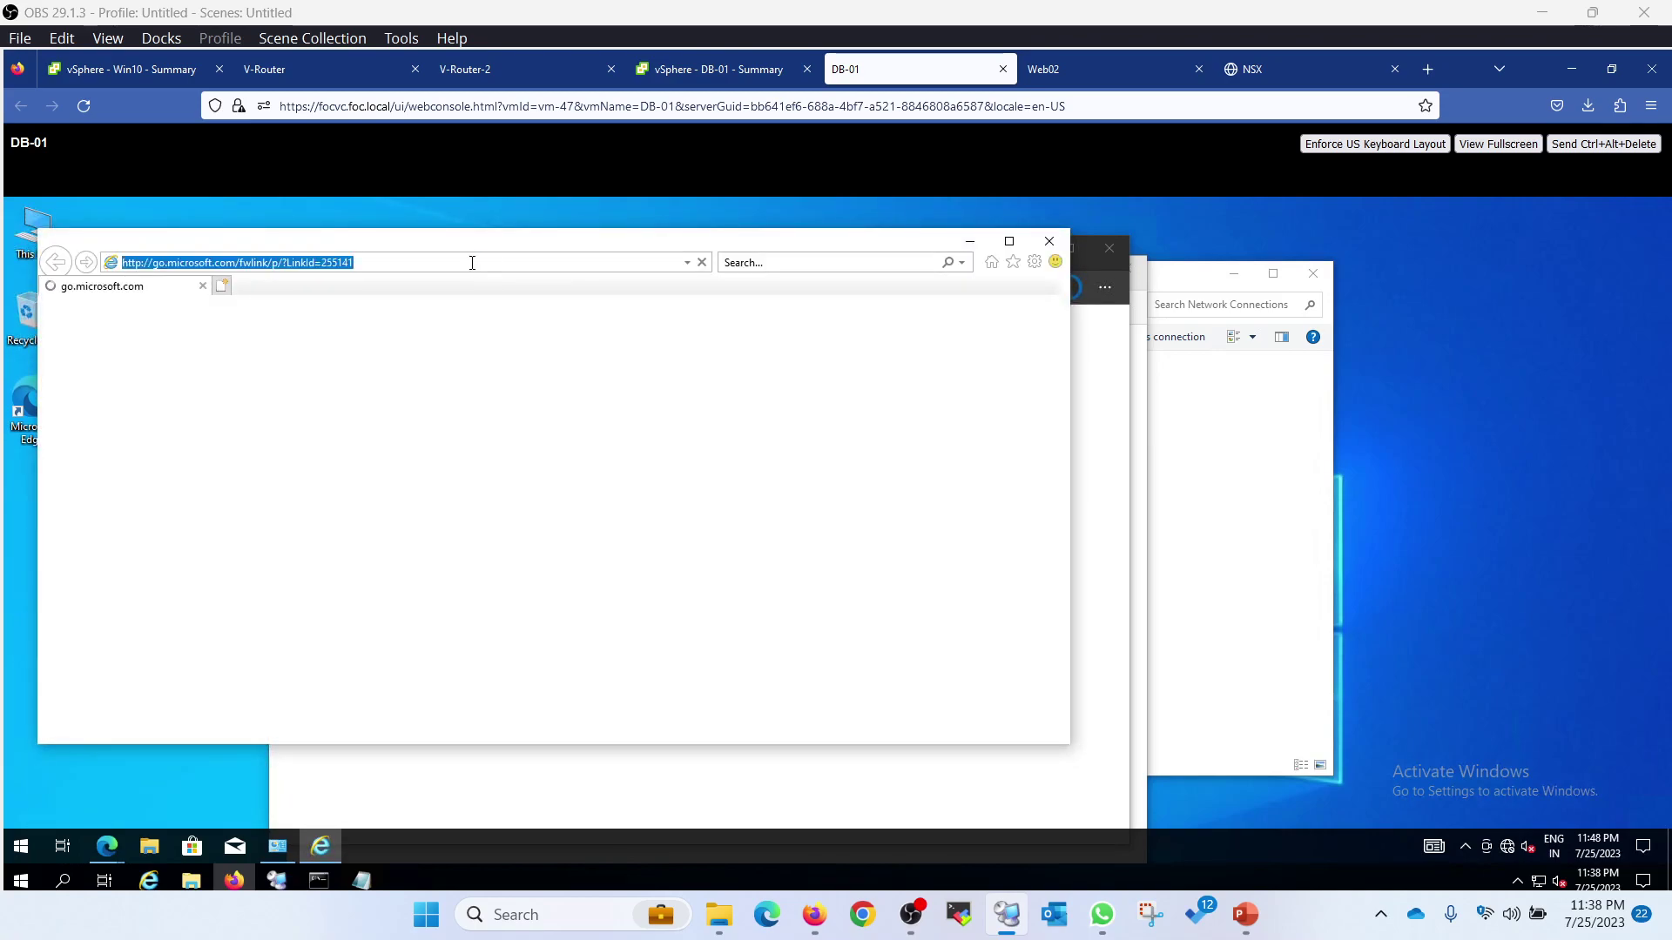
pyautogui.write('172.')
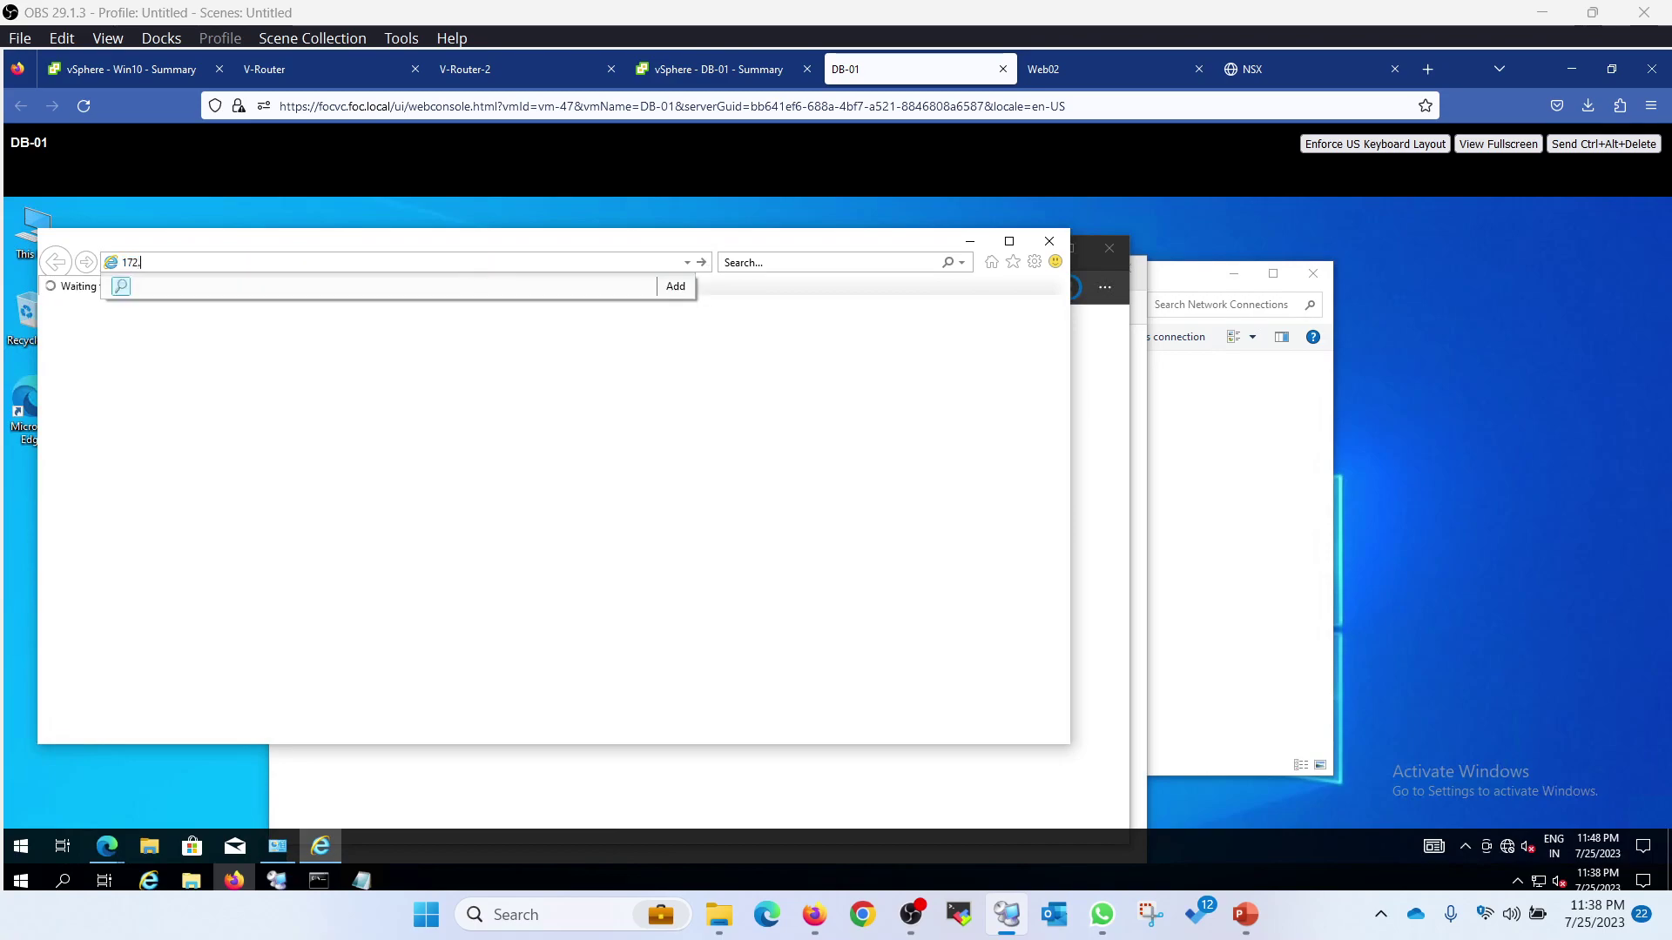
pyautogui.write('16.10.4')
pyautogui.press('Return')
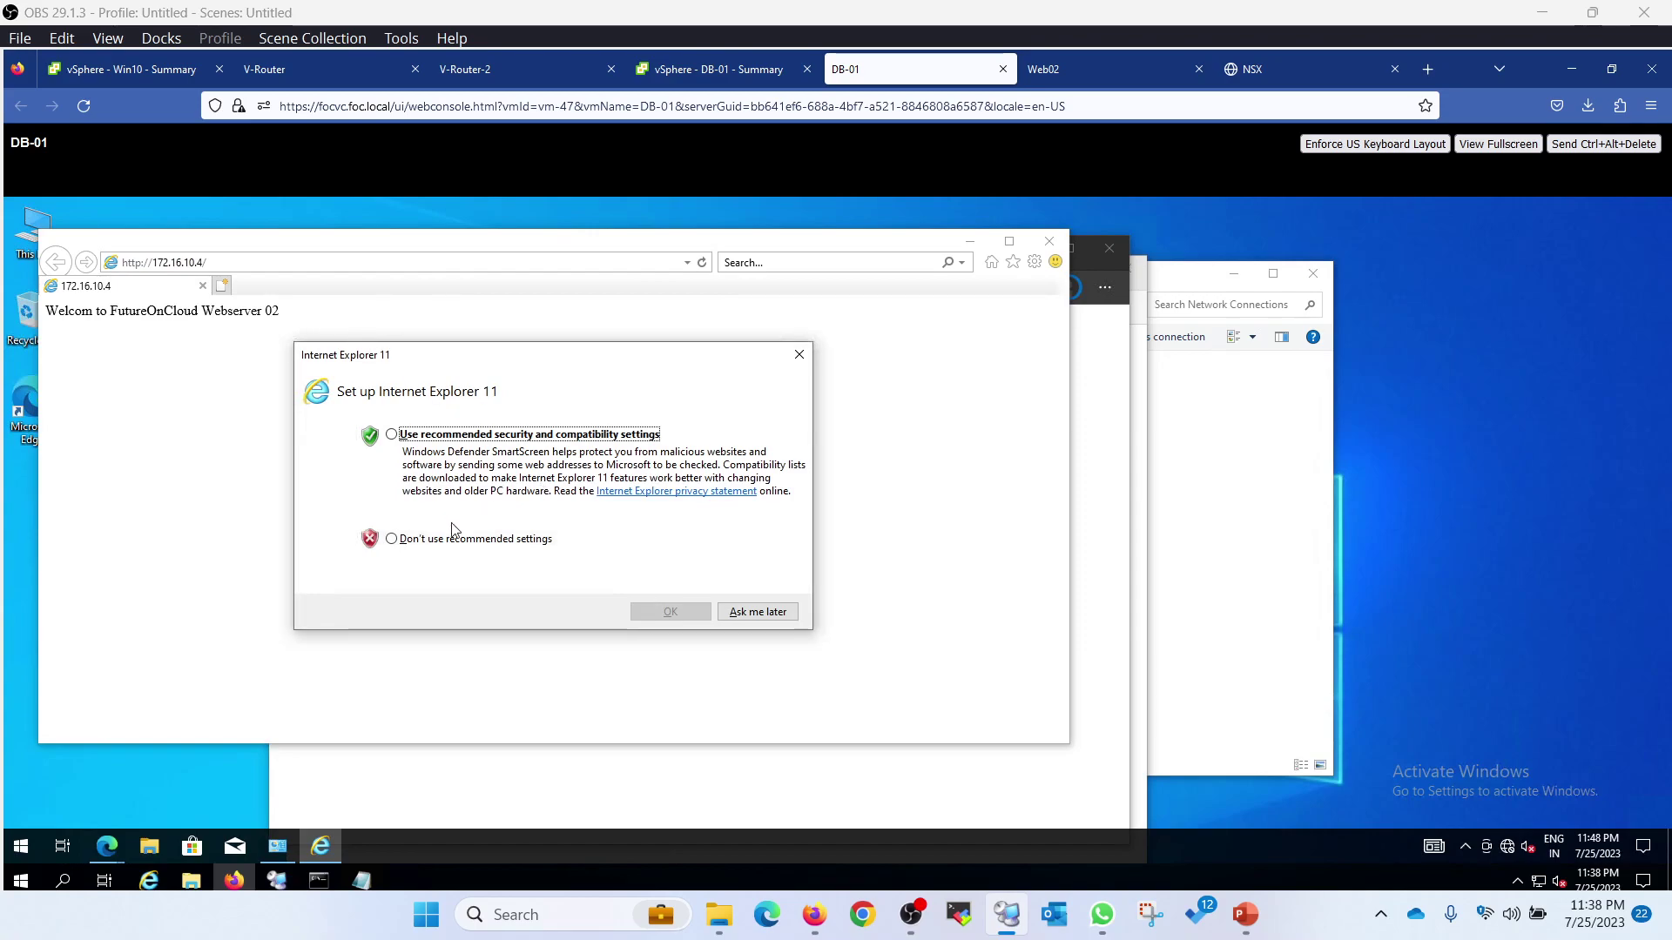
# Step: Choose not to use the recommended settings in the Internet Explorer 11 setup, and return to the 172.16.10.4 page
pyautogui.click(454, 539)
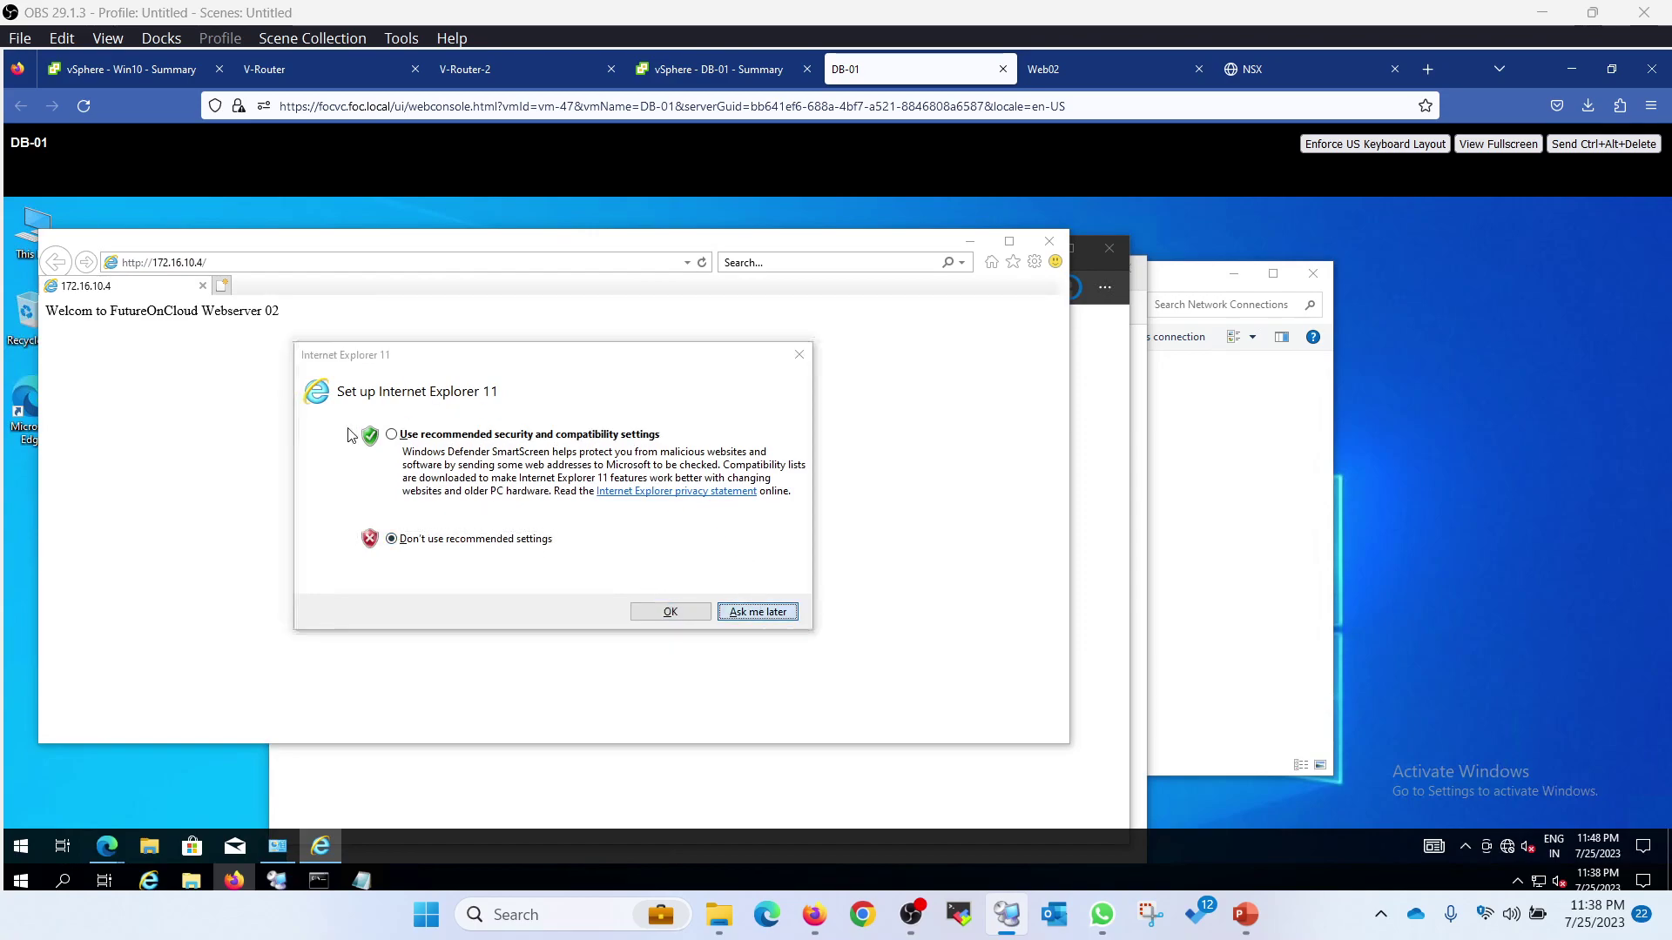
pyautogui.click(896, 721)
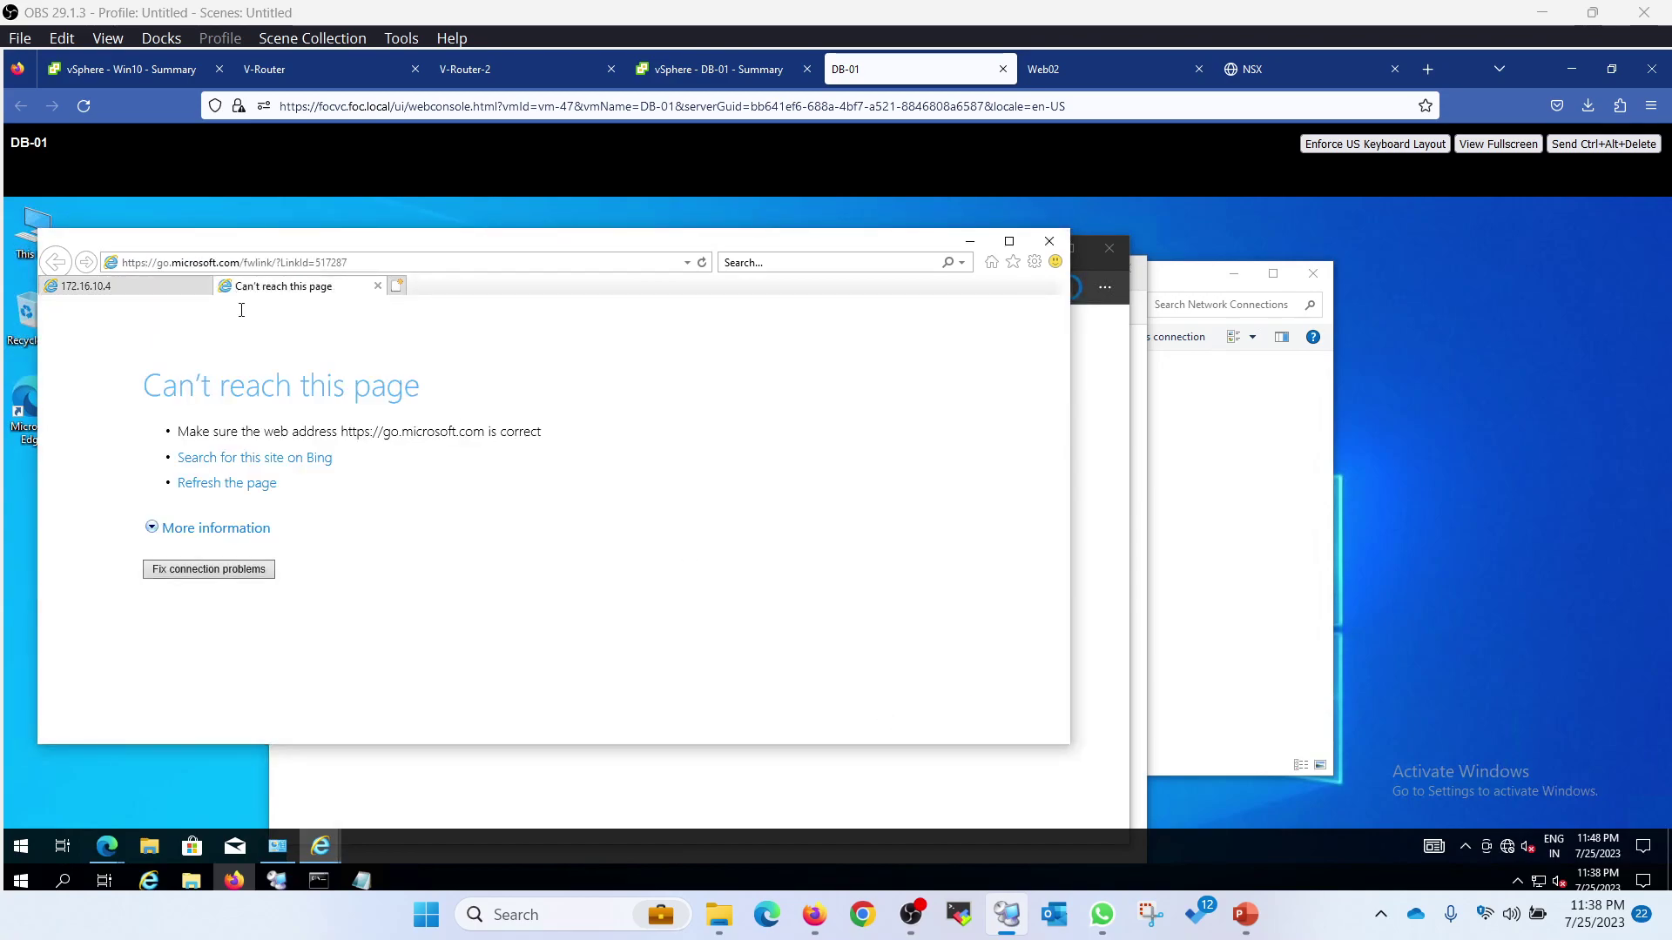
pyautogui.click(122, 288)
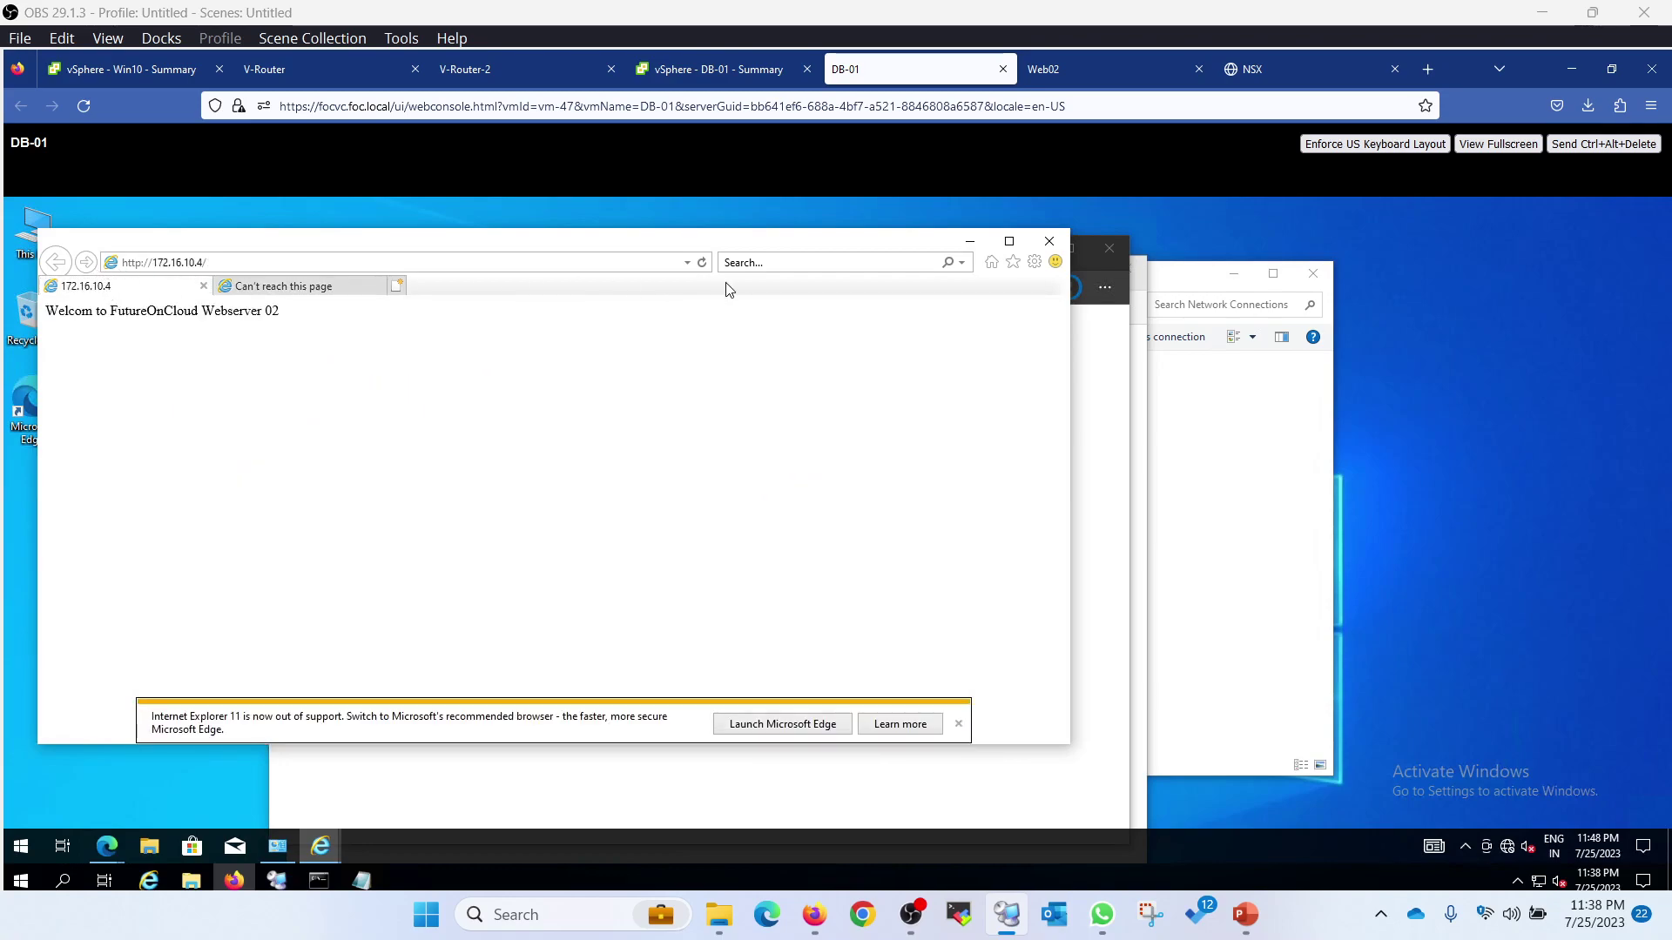
# Step: Reload 172.16.10.4 repeatedly in Internet Explorer to test whether the responding web server changes, and put the window away
pyautogui.click(703, 264)
pyautogui.click(703, 264)
pyautogui.click(702, 264)
pyautogui.click(703, 264)
pyautogui.click(702, 264)
pyautogui.click(703, 264)
pyautogui.click(703, 264)
pyautogui.click(702, 264)
pyautogui.click(703, 264)
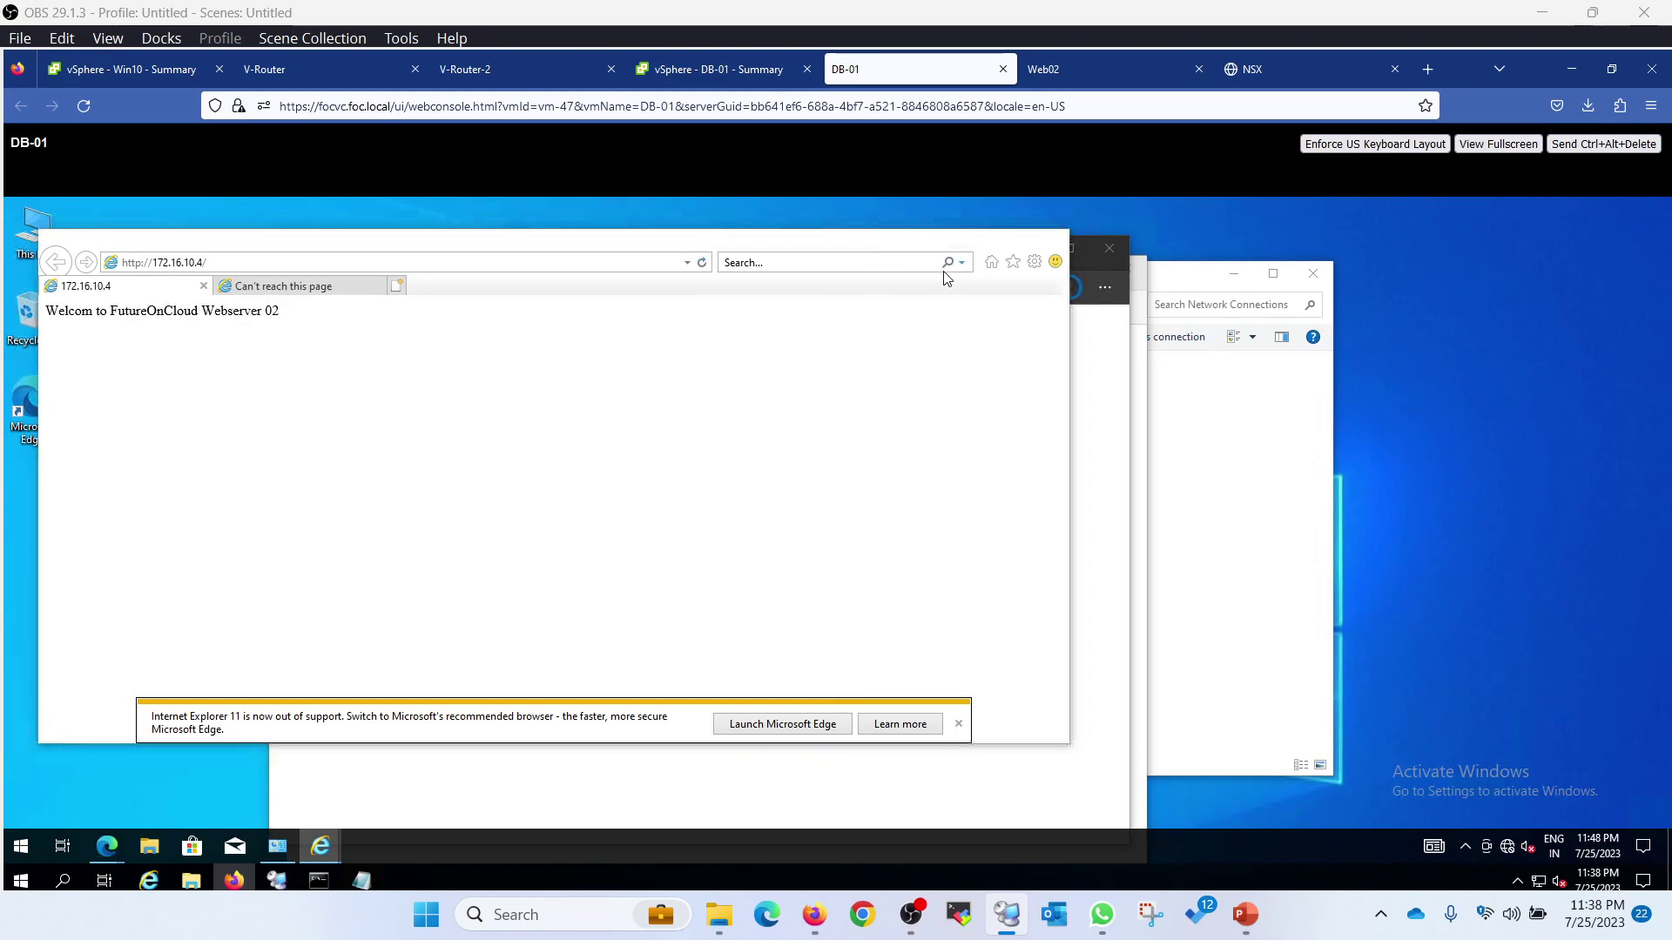
pyautogui.click(1003, 248)
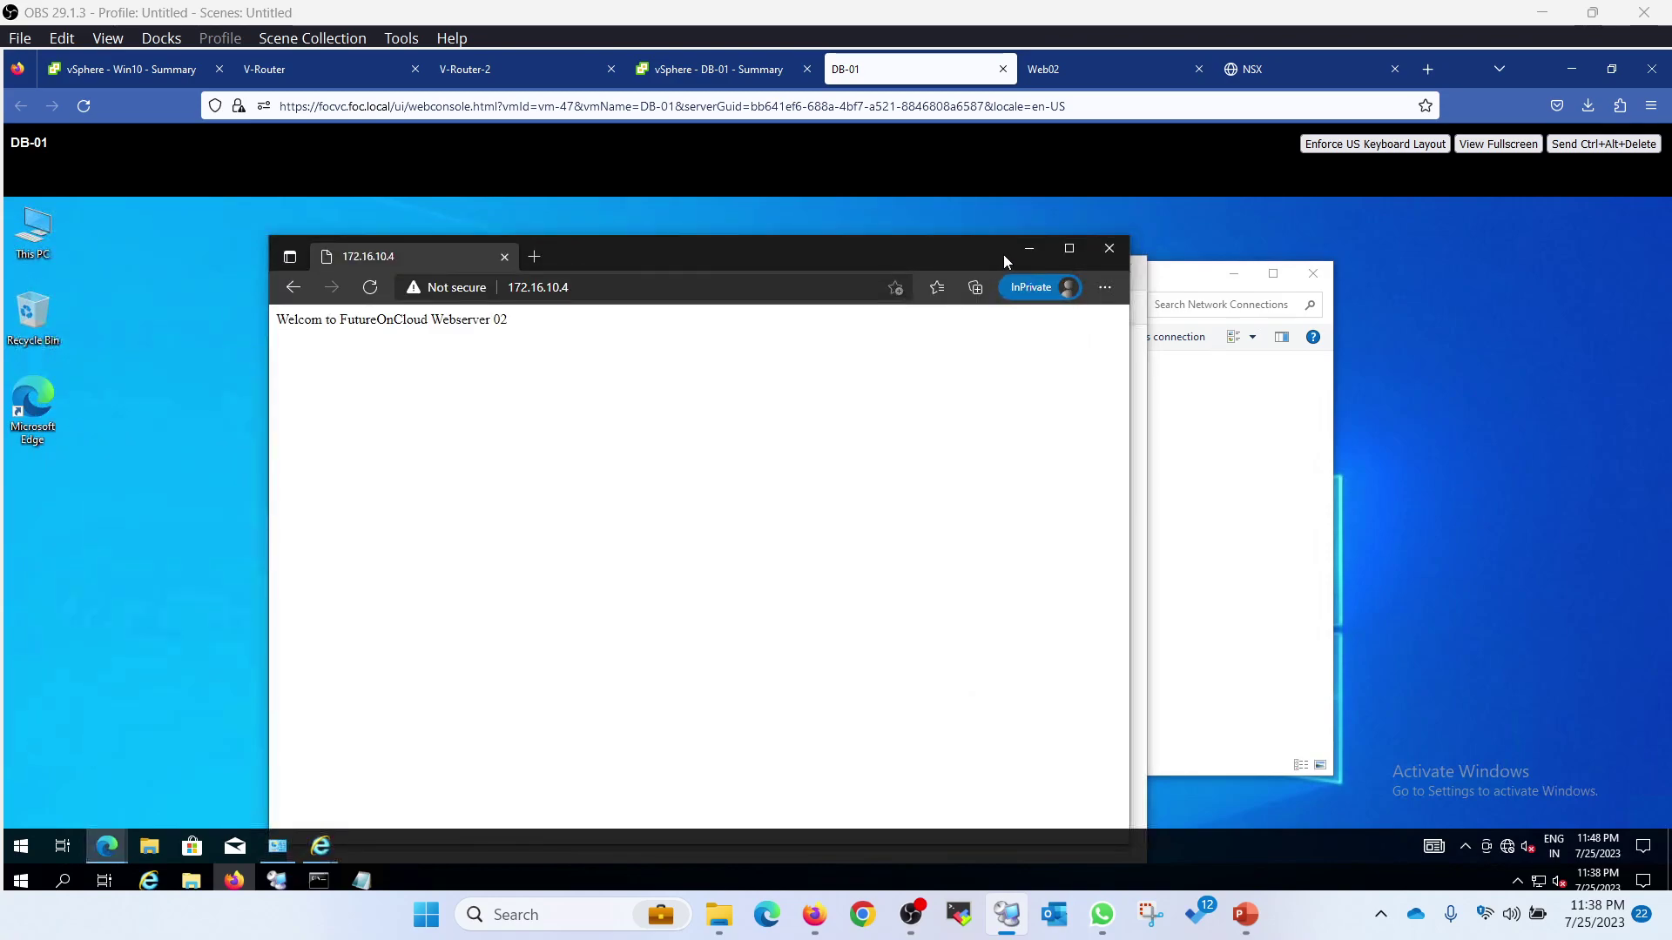
# Step: Reload 172.16.10.4 in the InPrivate and regular Edge windows, placed so that both are visible, and compare the responding servers
pyautogui.click(370, 287)
pyautogui.moveTo(761, 251); pyautogui.dragTo(537, 250)
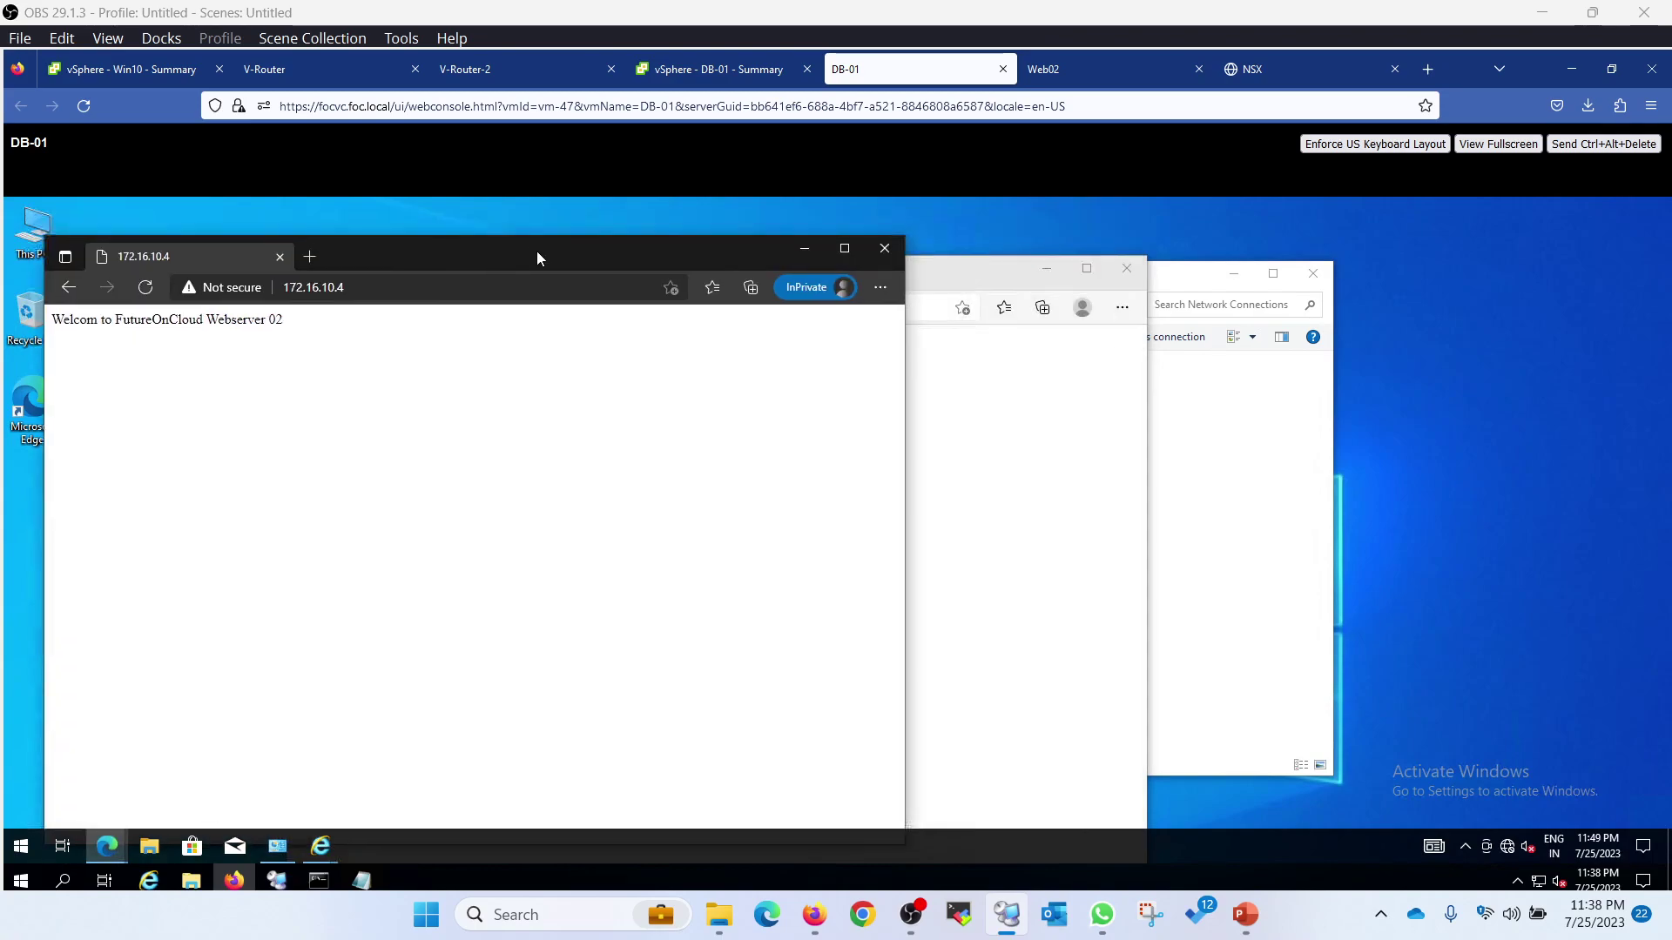
pyautogui.click(1010, 435)
pyautogui.click(386, 310)
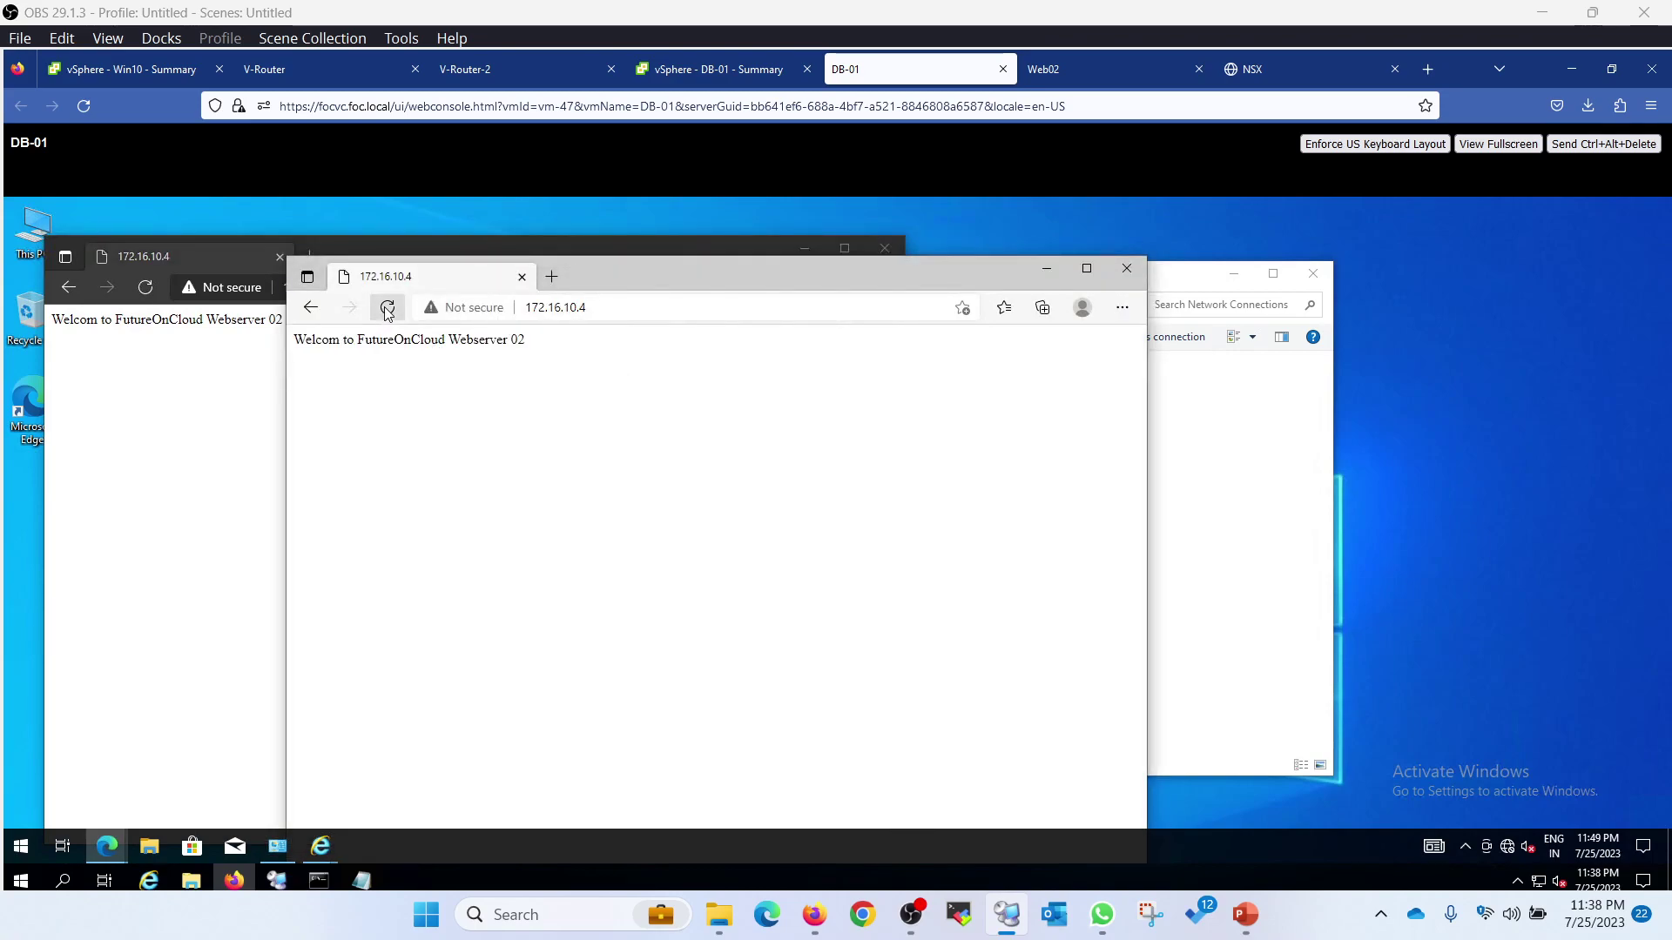
pyautogui.moveTo(525, 340); pyautogui.dragTo(459, 346)
# Step: In NSX, refresh the status of virtual server Virtual and examine its errors, detailed status and expanded settings
pyautogui.click(1280, 76)
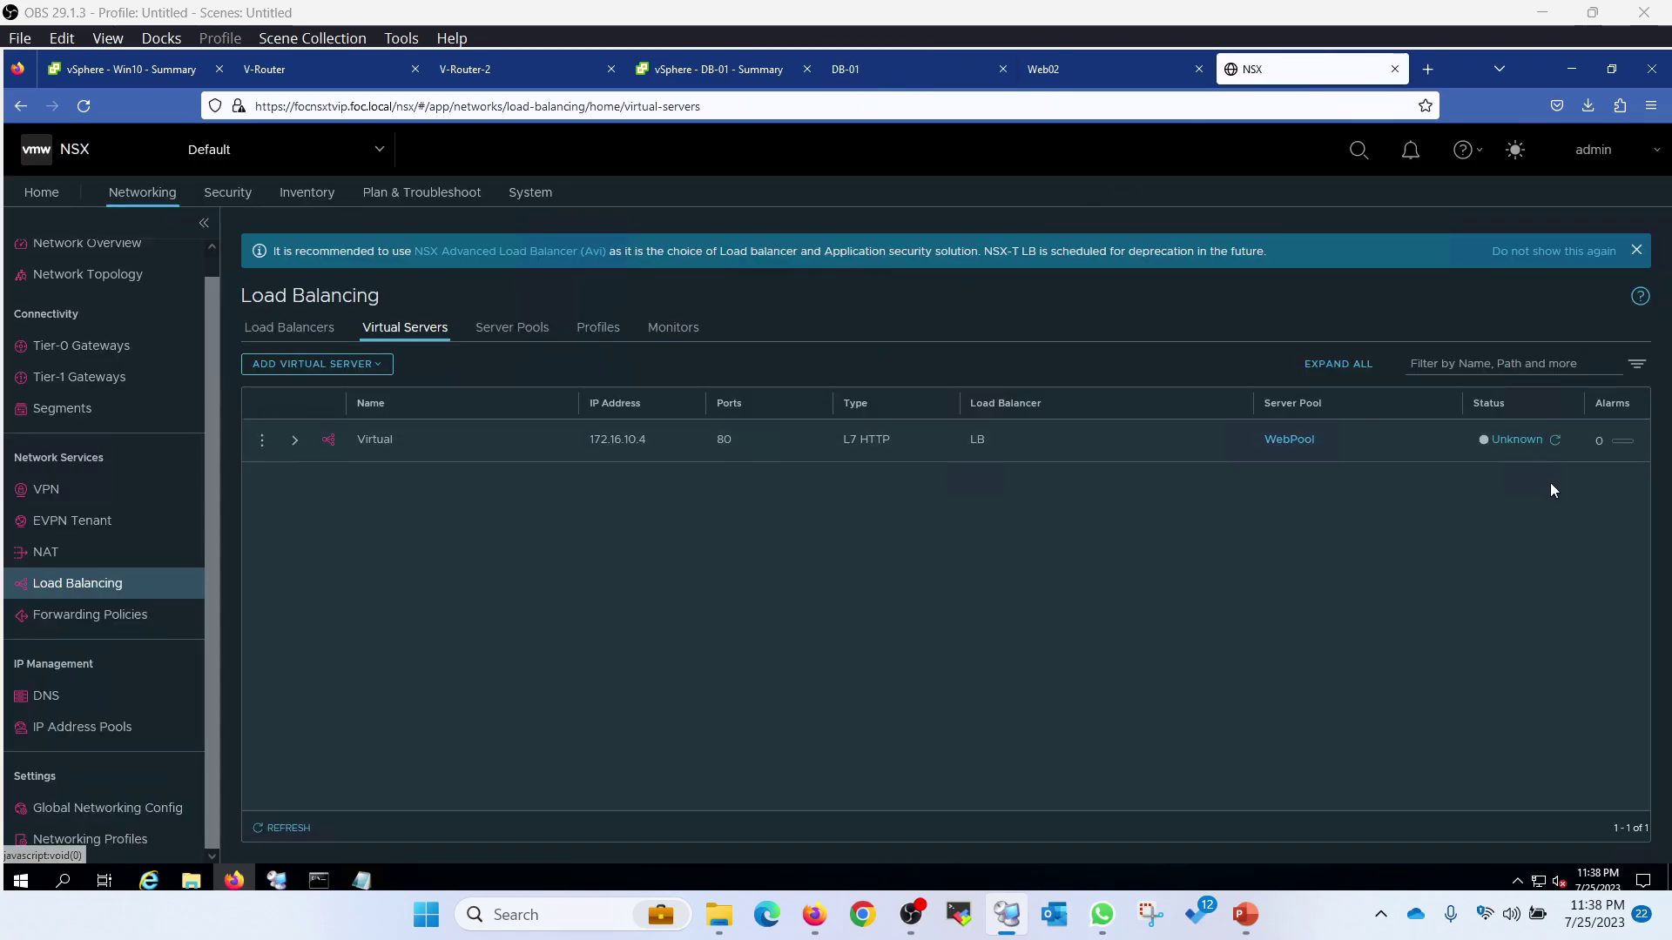
pyautogui.click(1557, 442)
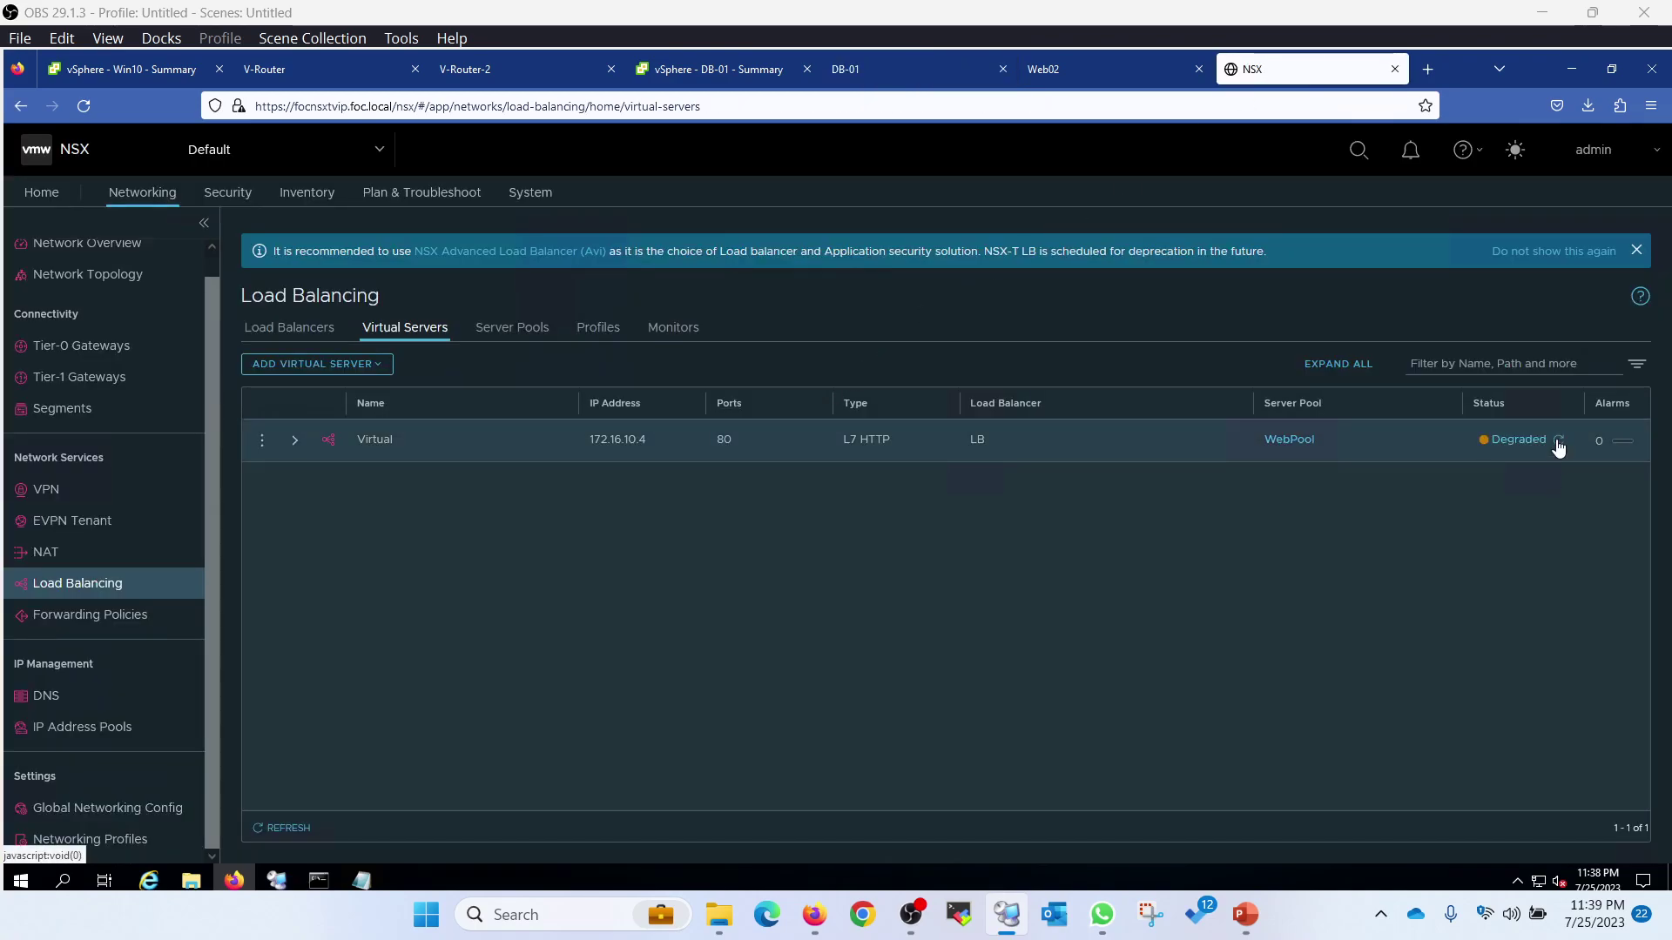
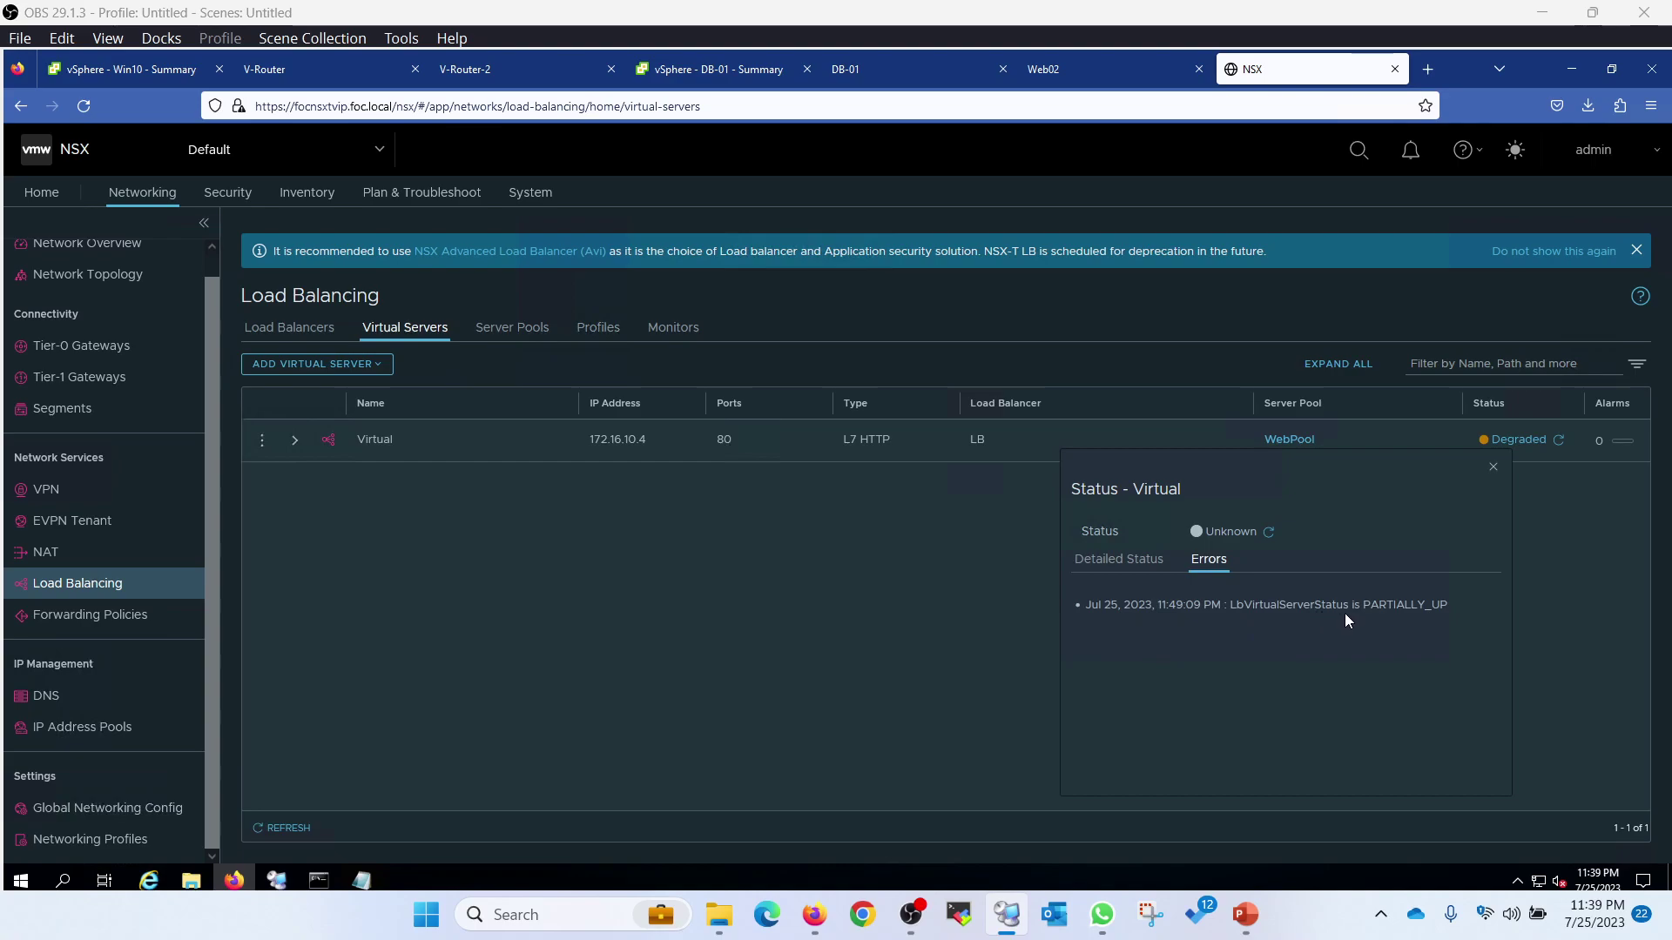
pyautogui.click(1118, 561)
pyautogui.click(1270, 535)
pyautogui.click(1272, 538)
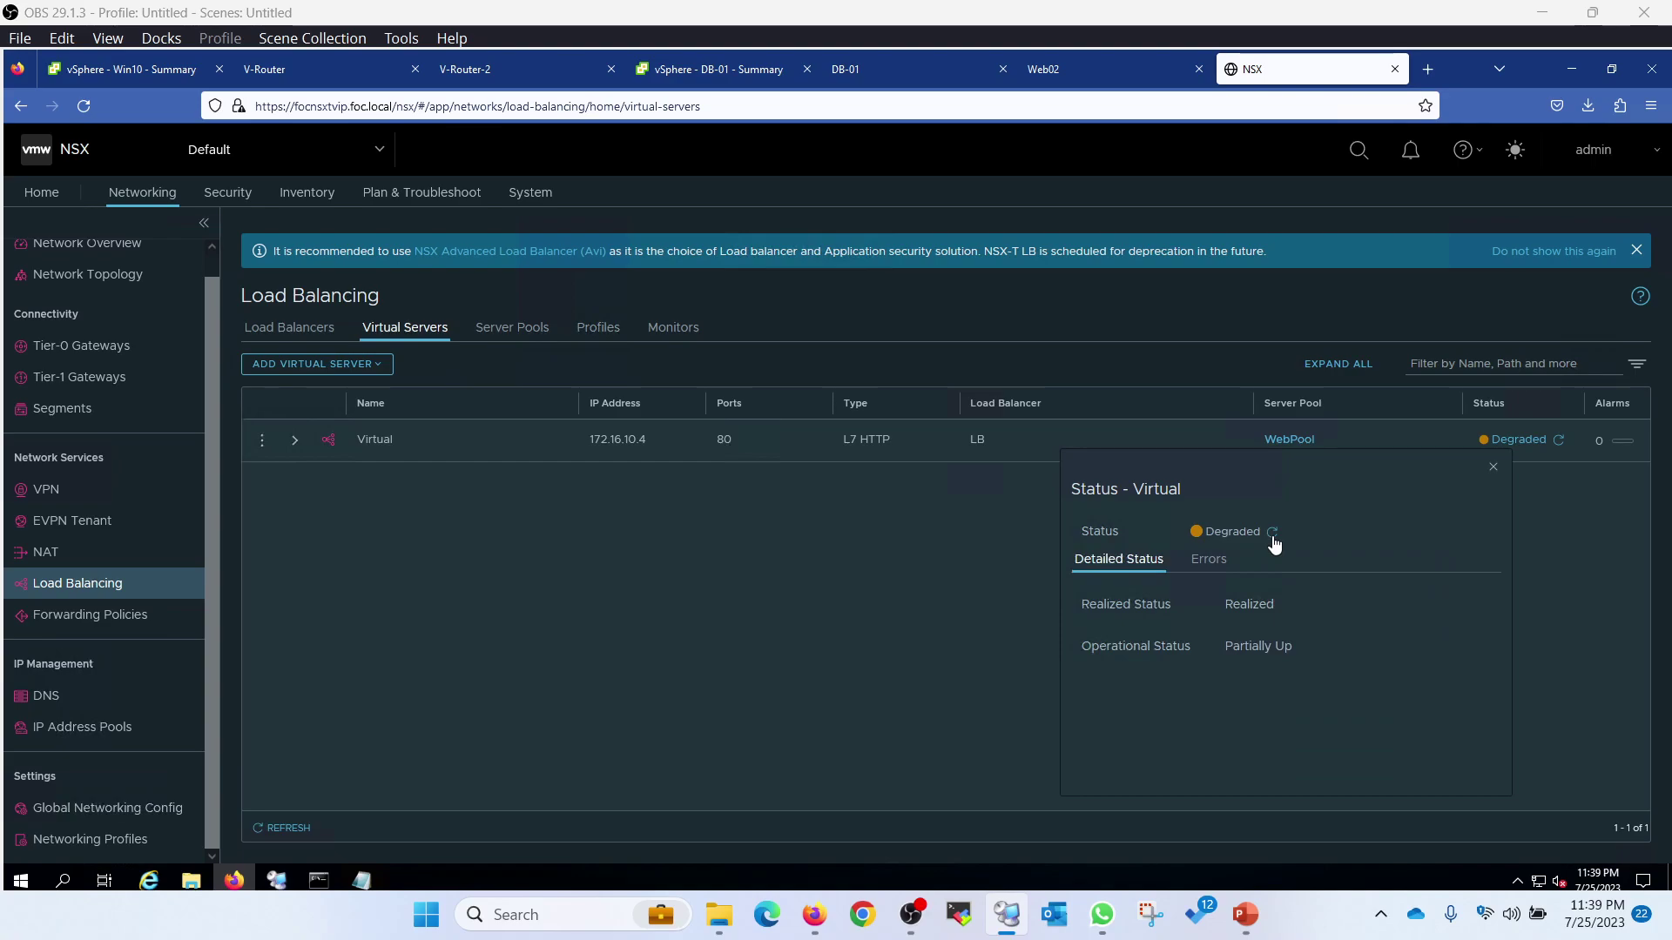
pyautogui.click(864, 550)
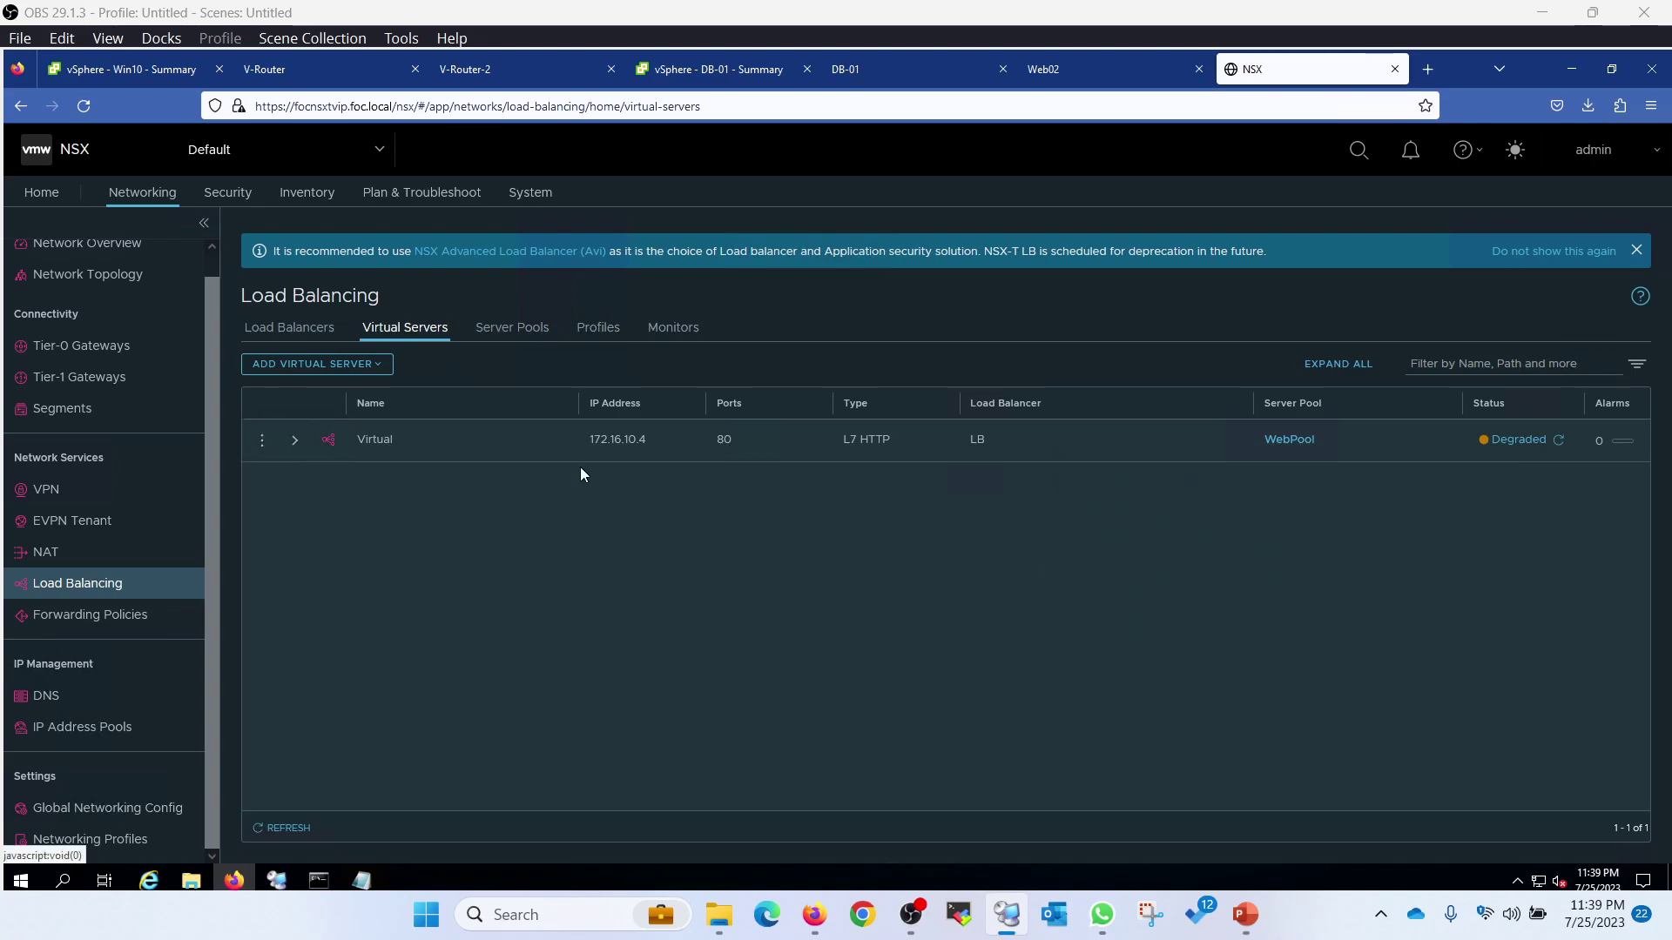
pyautogui.click(295, 442)
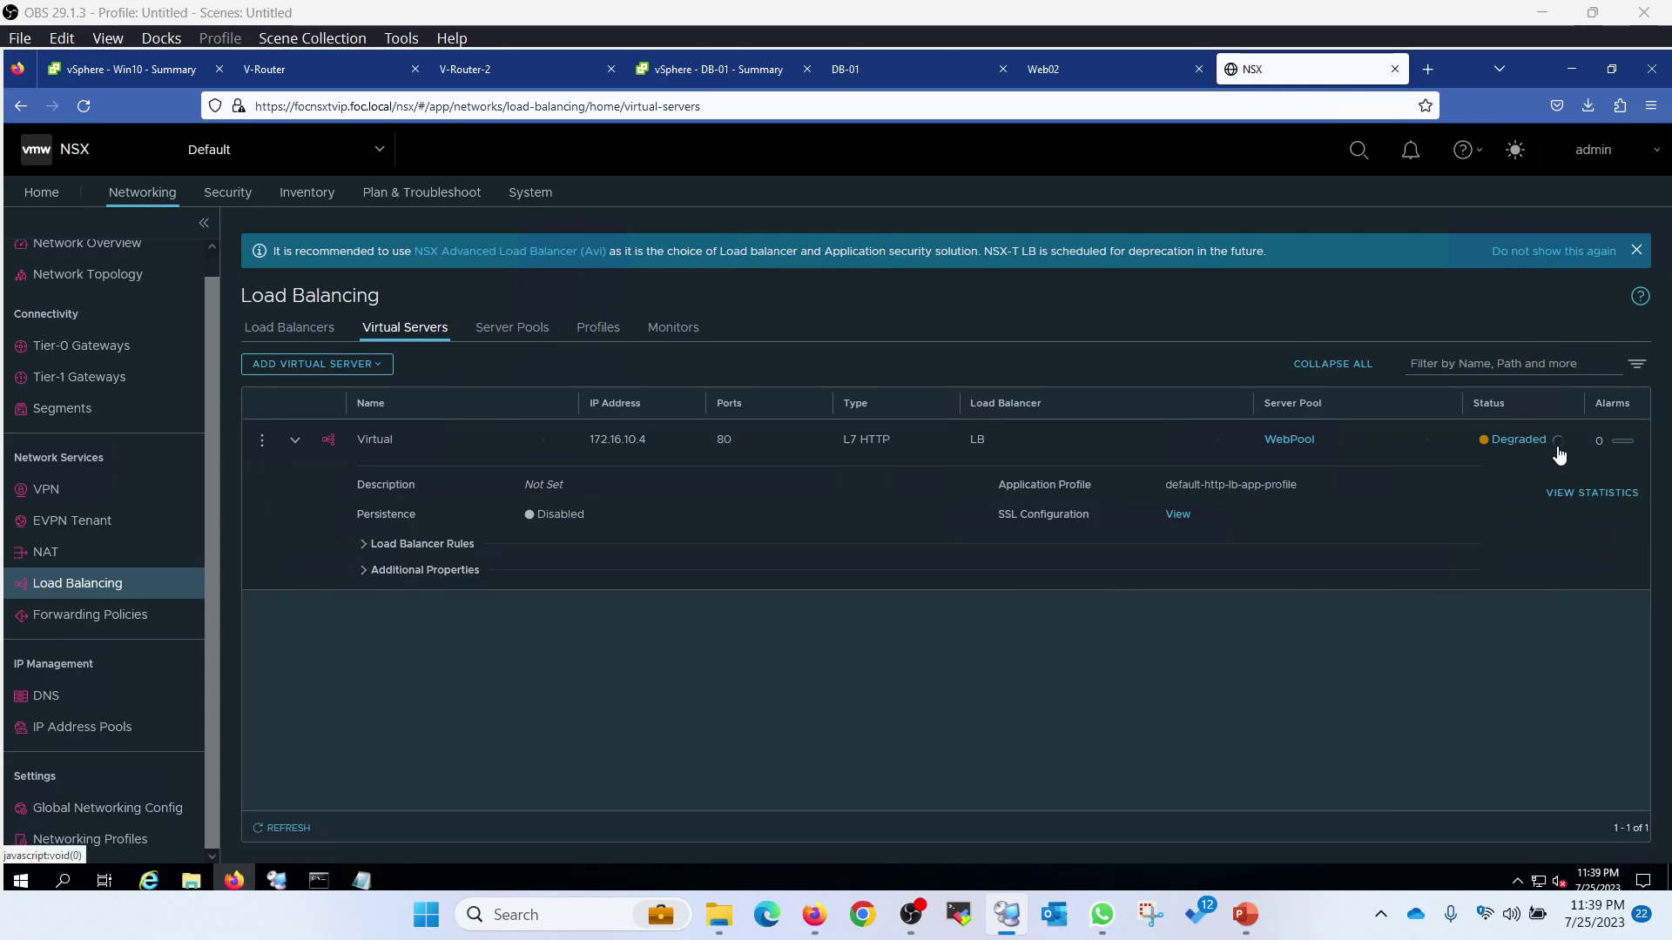
# Step: Open virtual server Virtual for editing and examine the Client SSL and Server SSL sections of its SSL configuration
pyautogui.click(264, 444)
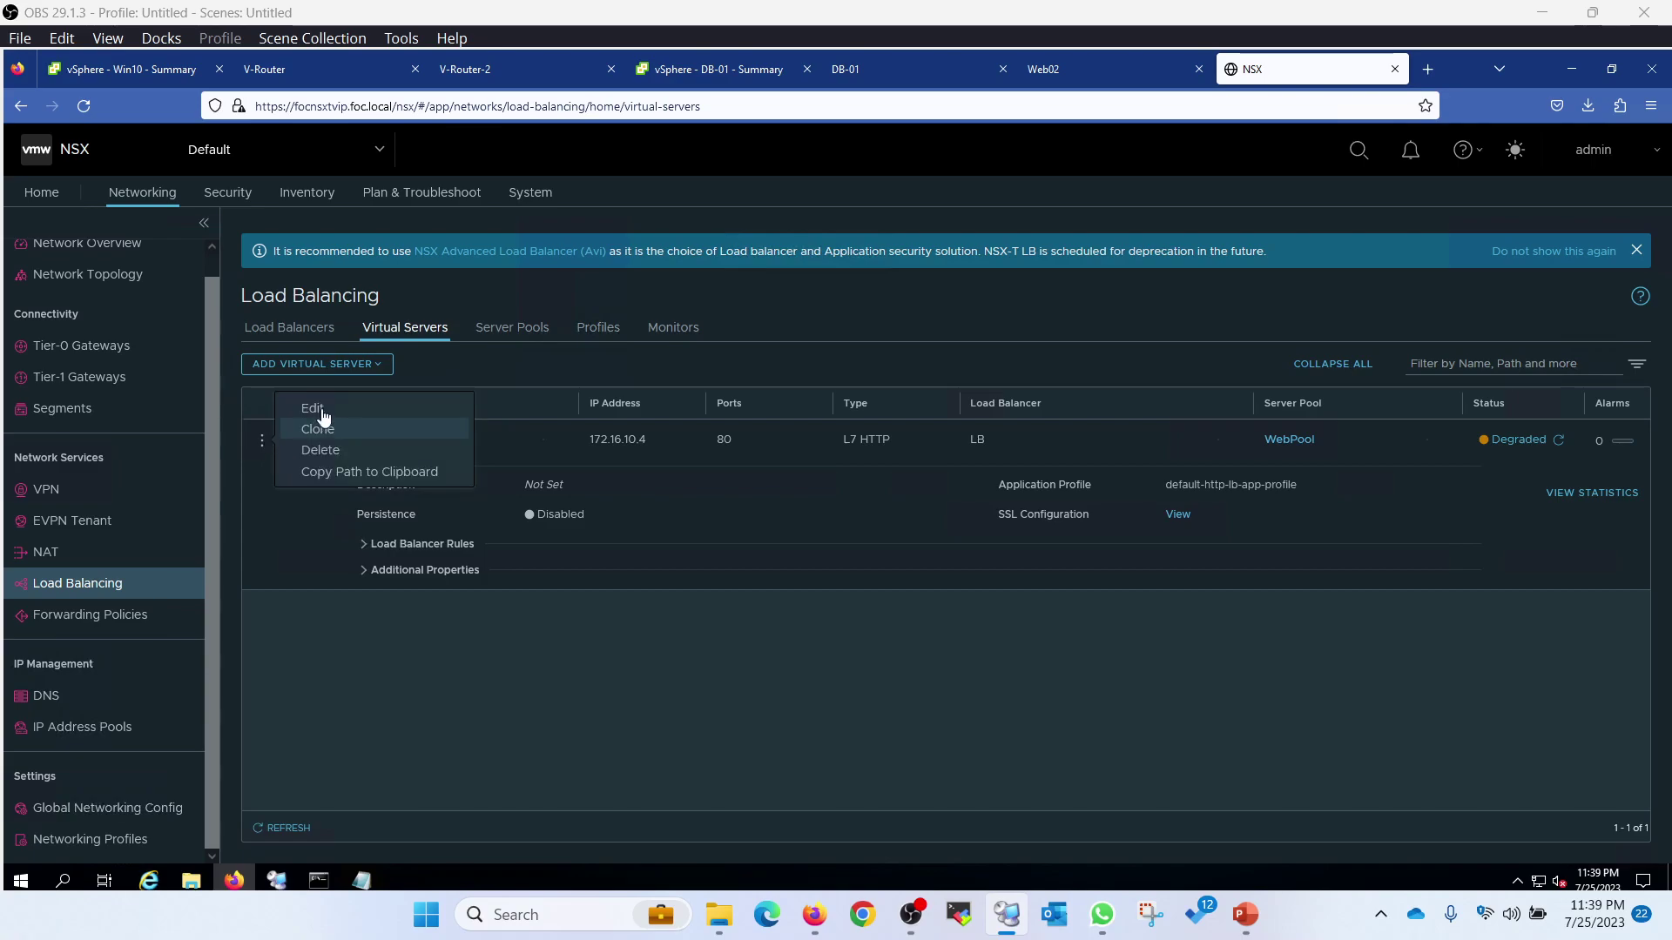
pyautogui.click(361, 422)
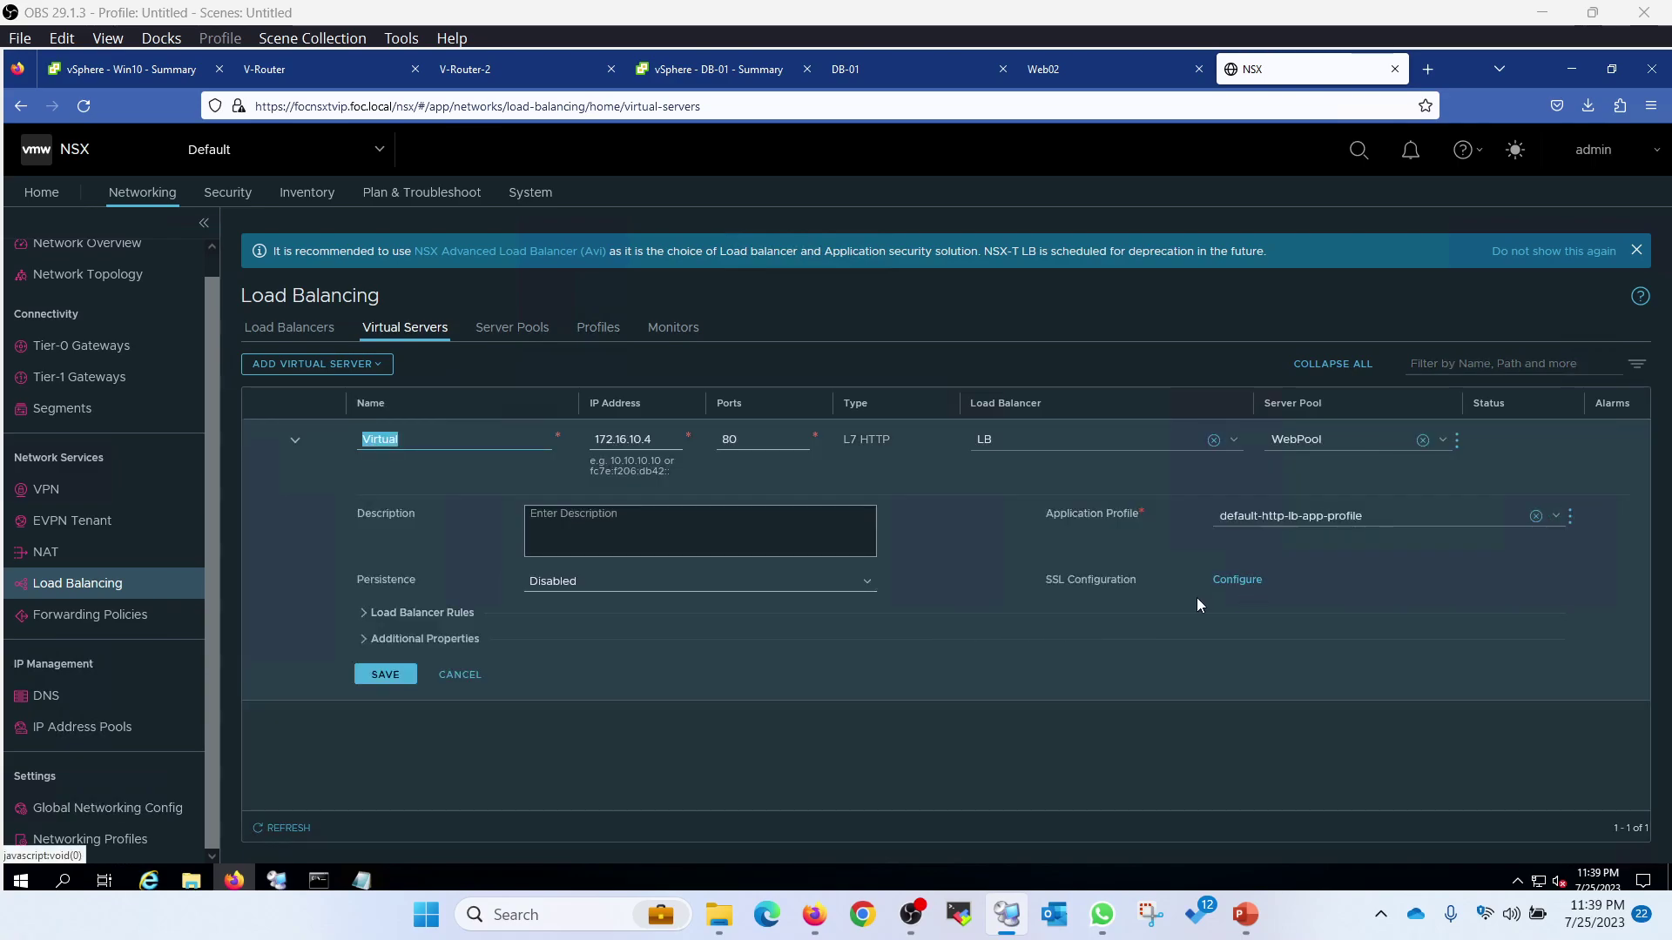
pyautogui.click(1226, 598)
pyautogui.click(1226, 597)
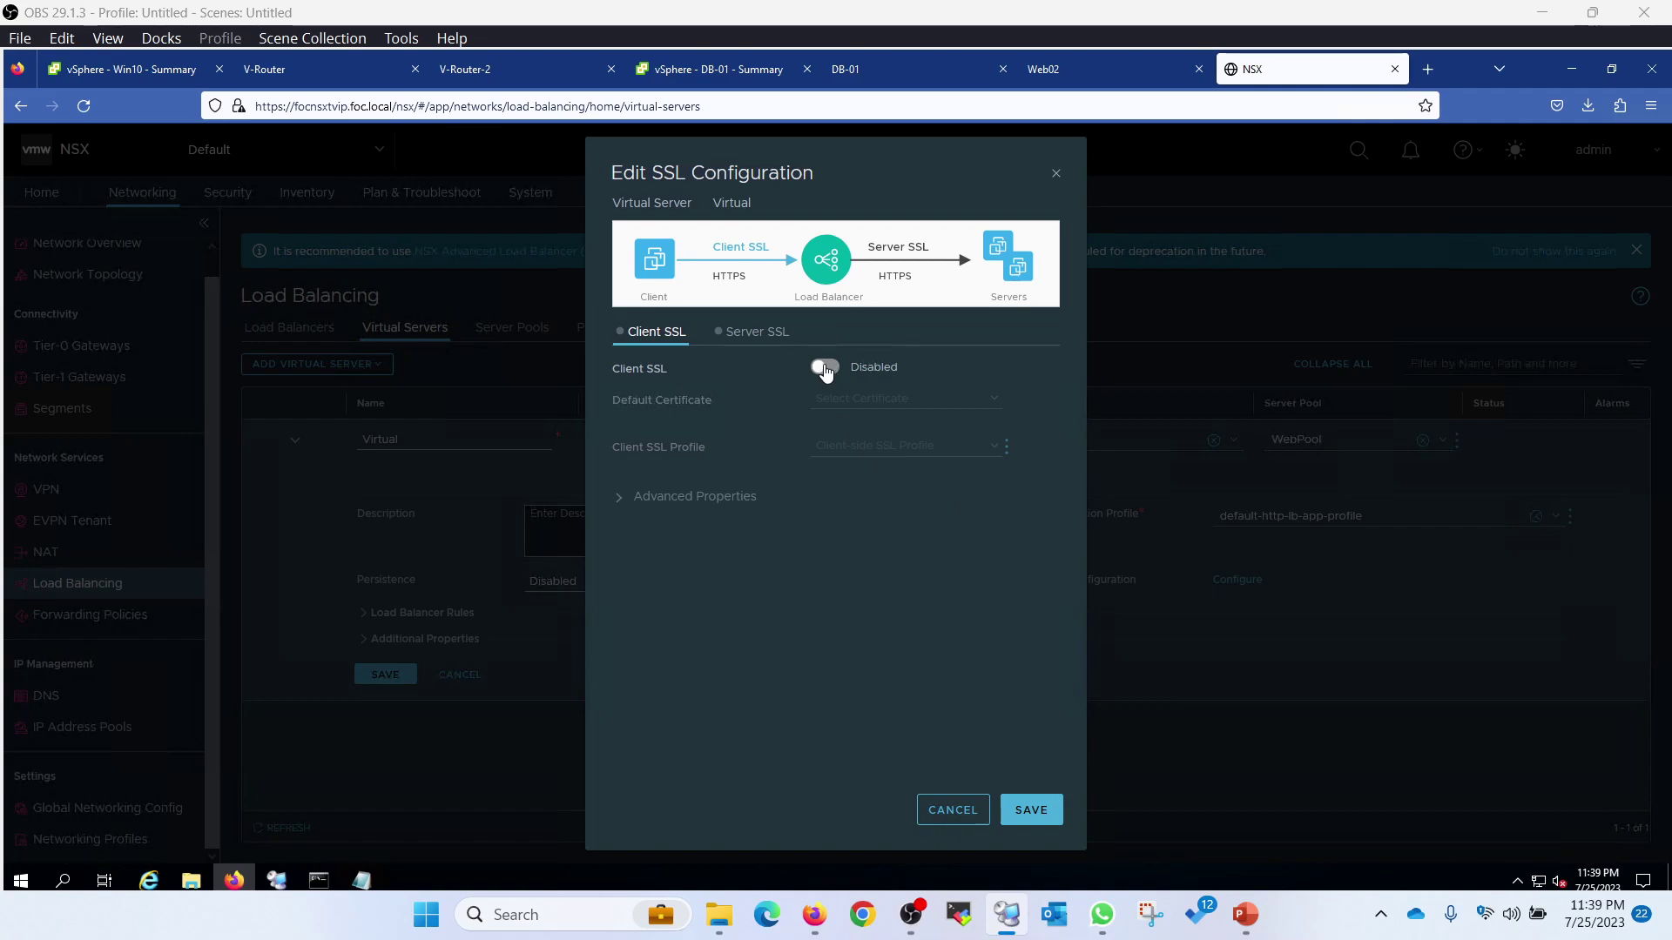
pyautogui.click(754, 335)
pyautogui.click(659, 341)
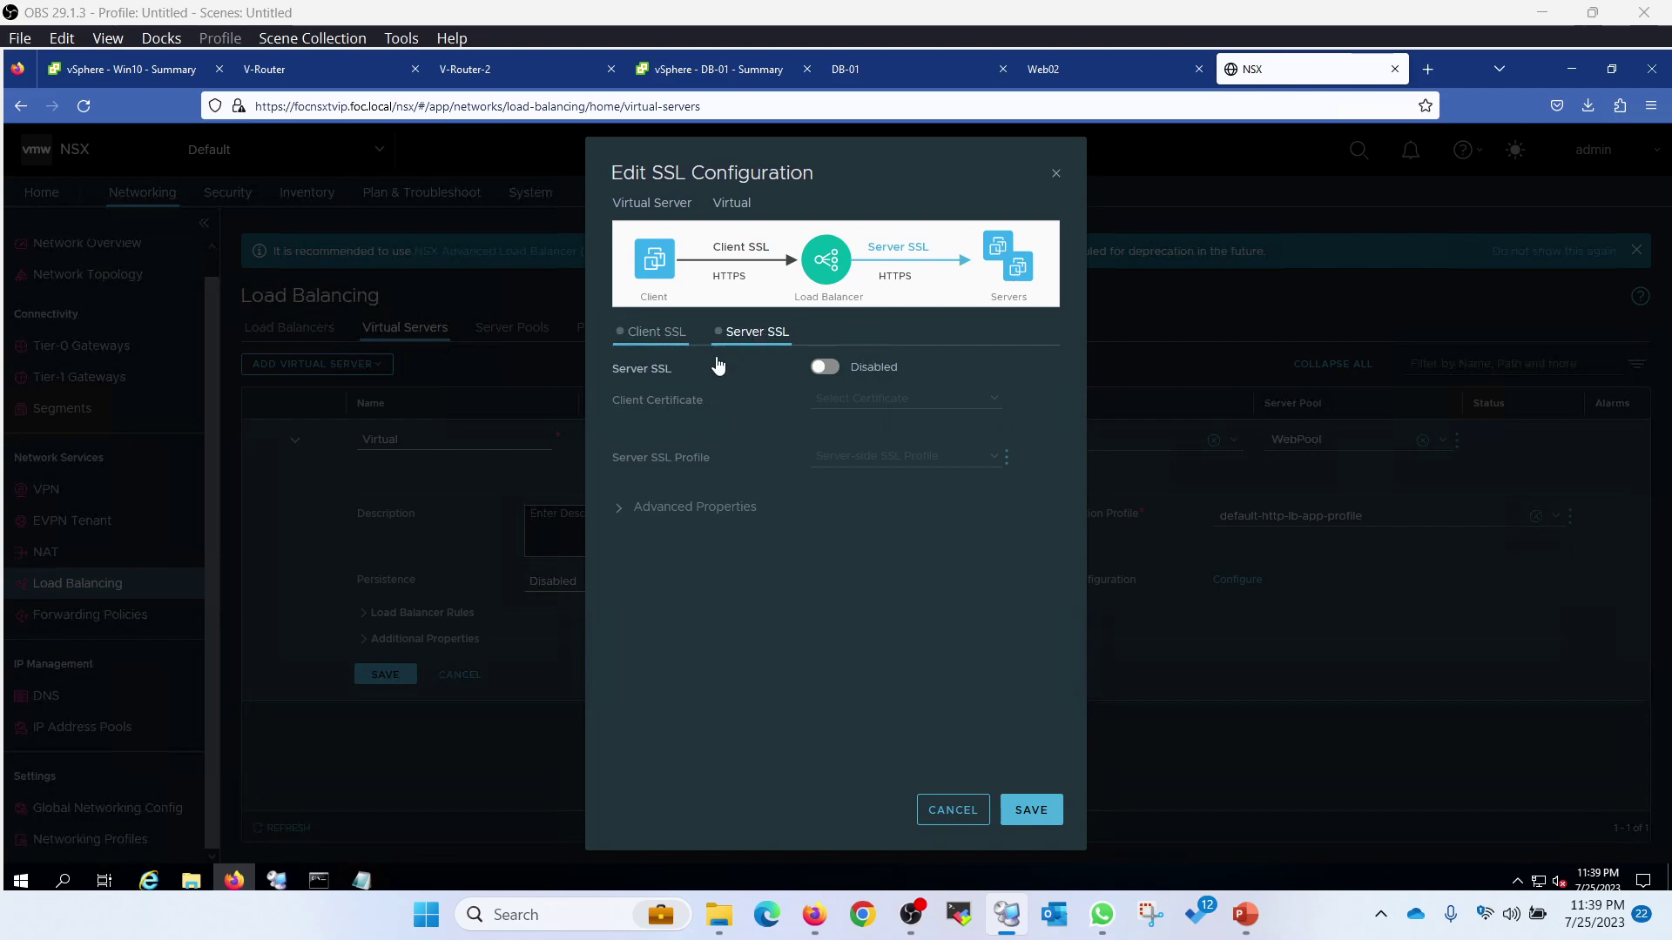
# Step: Try enabling Client SSL with a default certificate, and discard the SSL configuration and virtual server edits
pyautogui.click(830, 372)
pyautogui.click(834, 397)
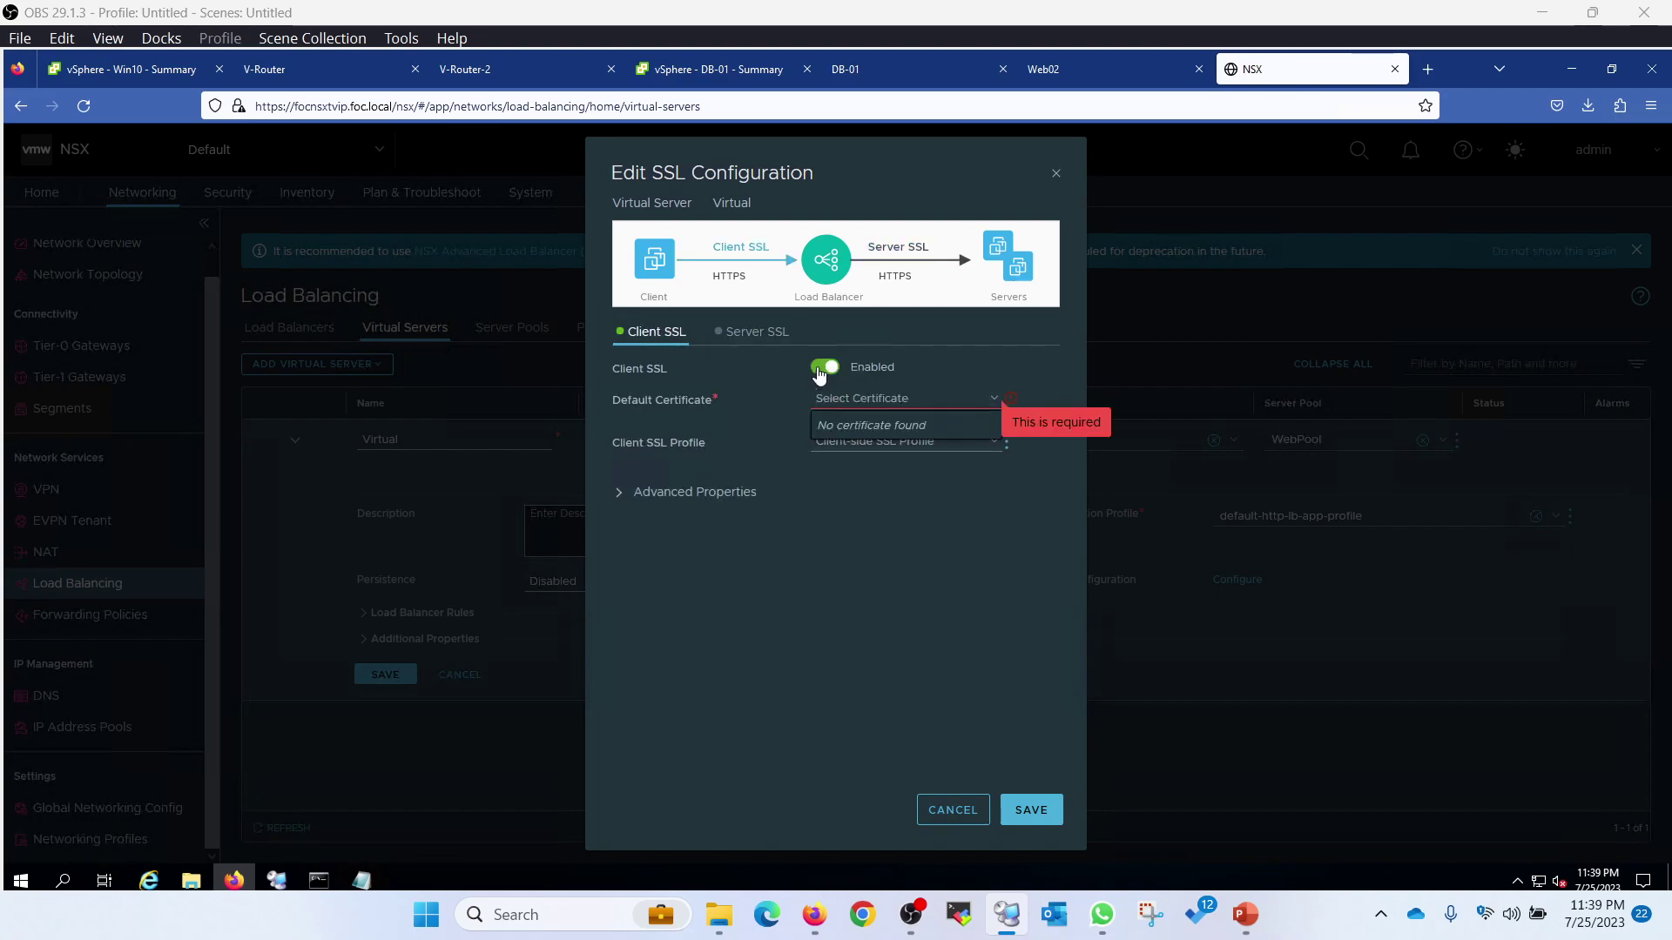
pyautogui.click(823, 366)
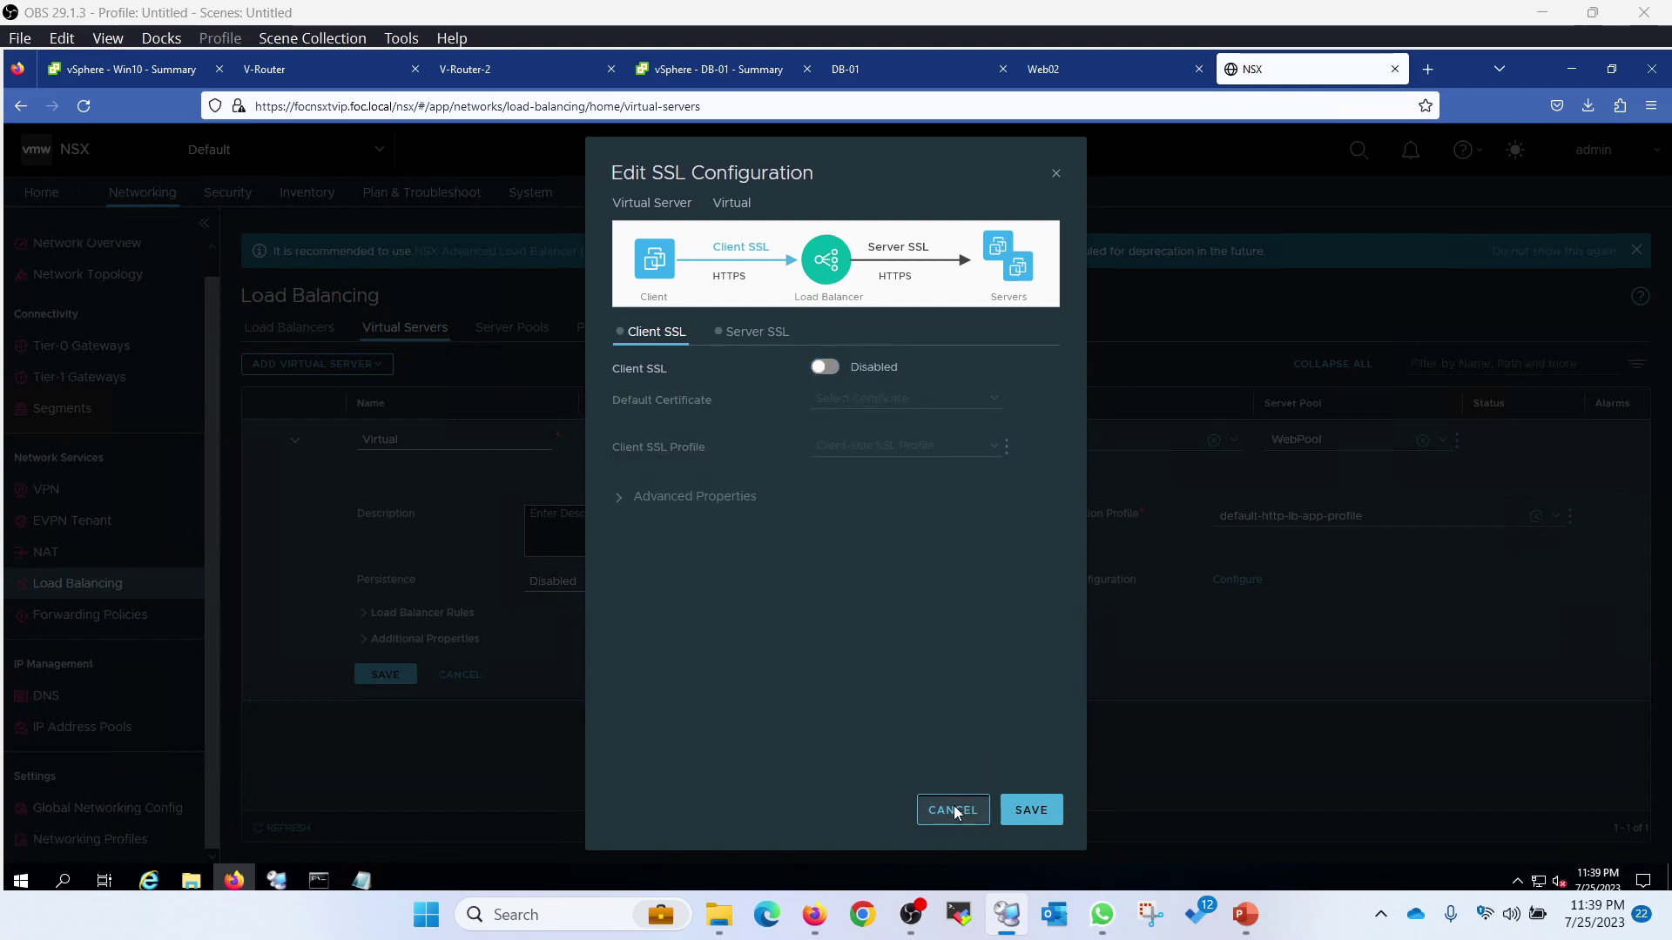
pyautogui.click(956, 813)
pyautogui.click(1035, 546)
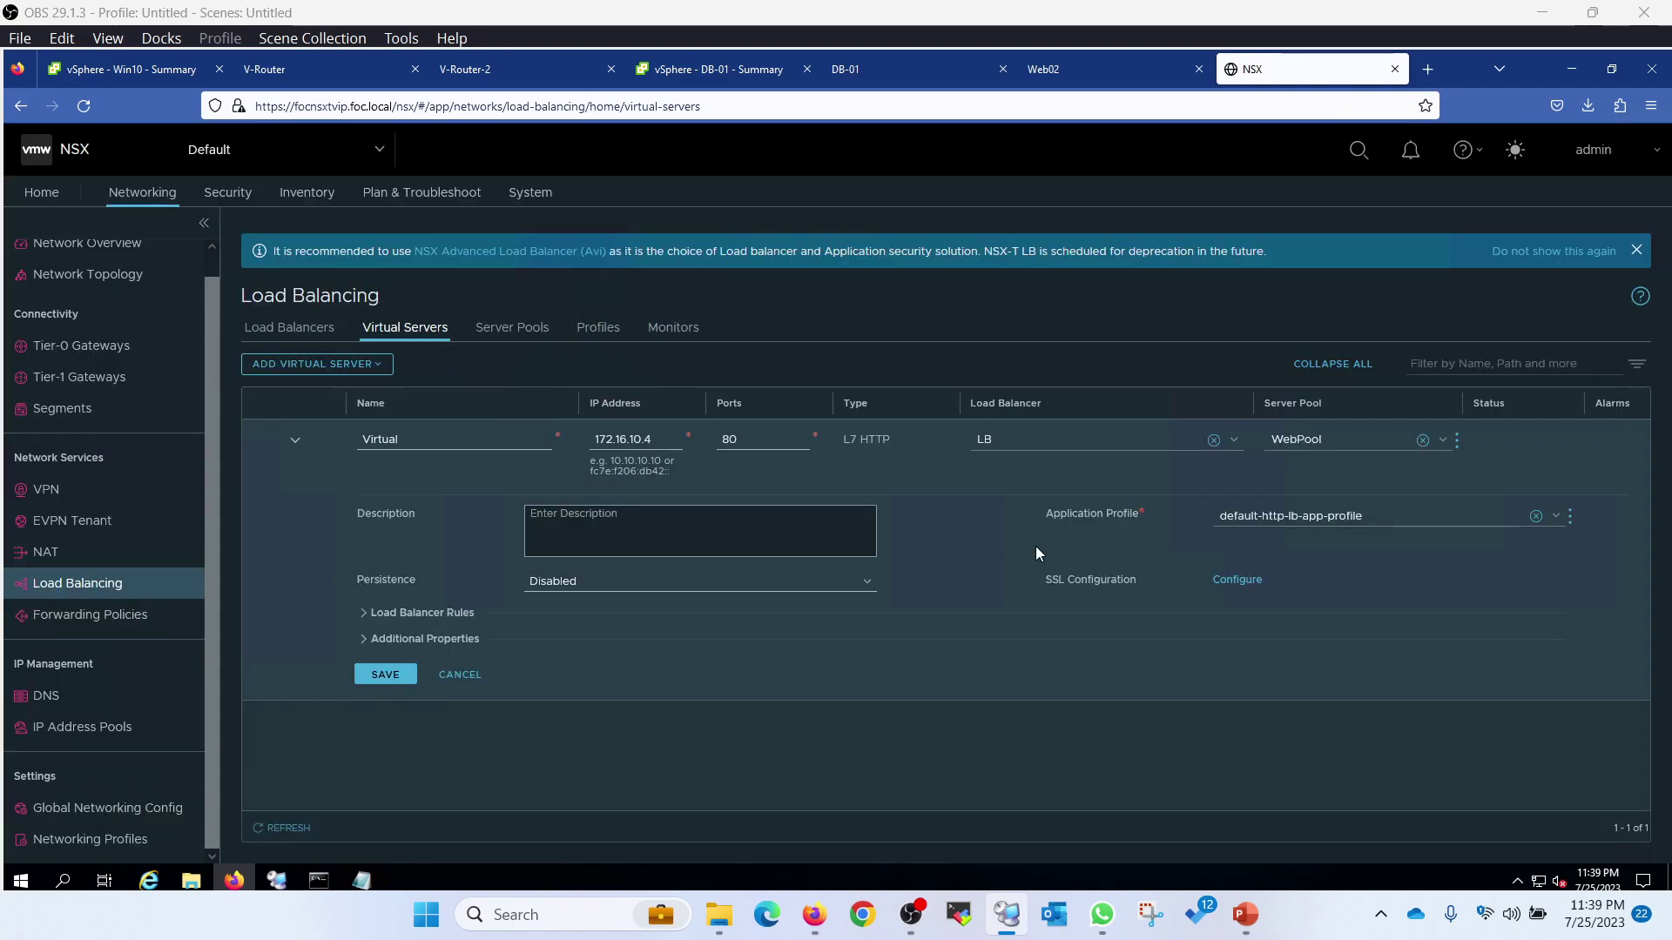
pyautogui.click(458, 675)
# Step: Refresh the status of Virtual again, and reload 172.16.10.4 in the regular Edge window on DB-01
pyautogui.click(1555, 441)
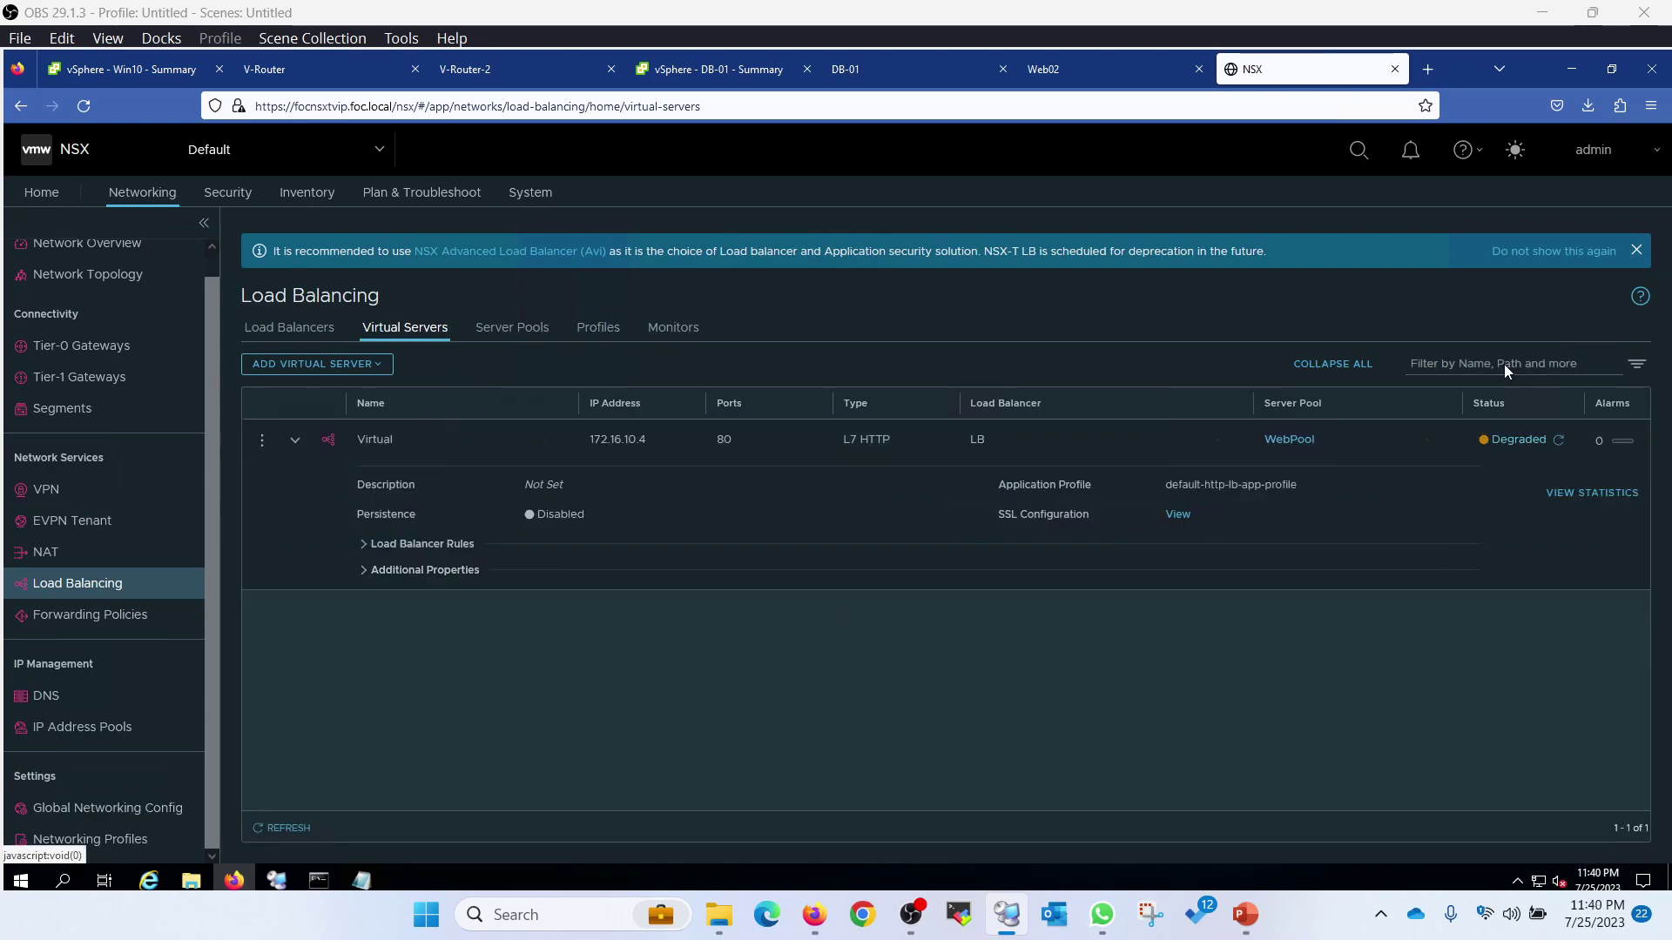
pyautogui.click(874, 71)
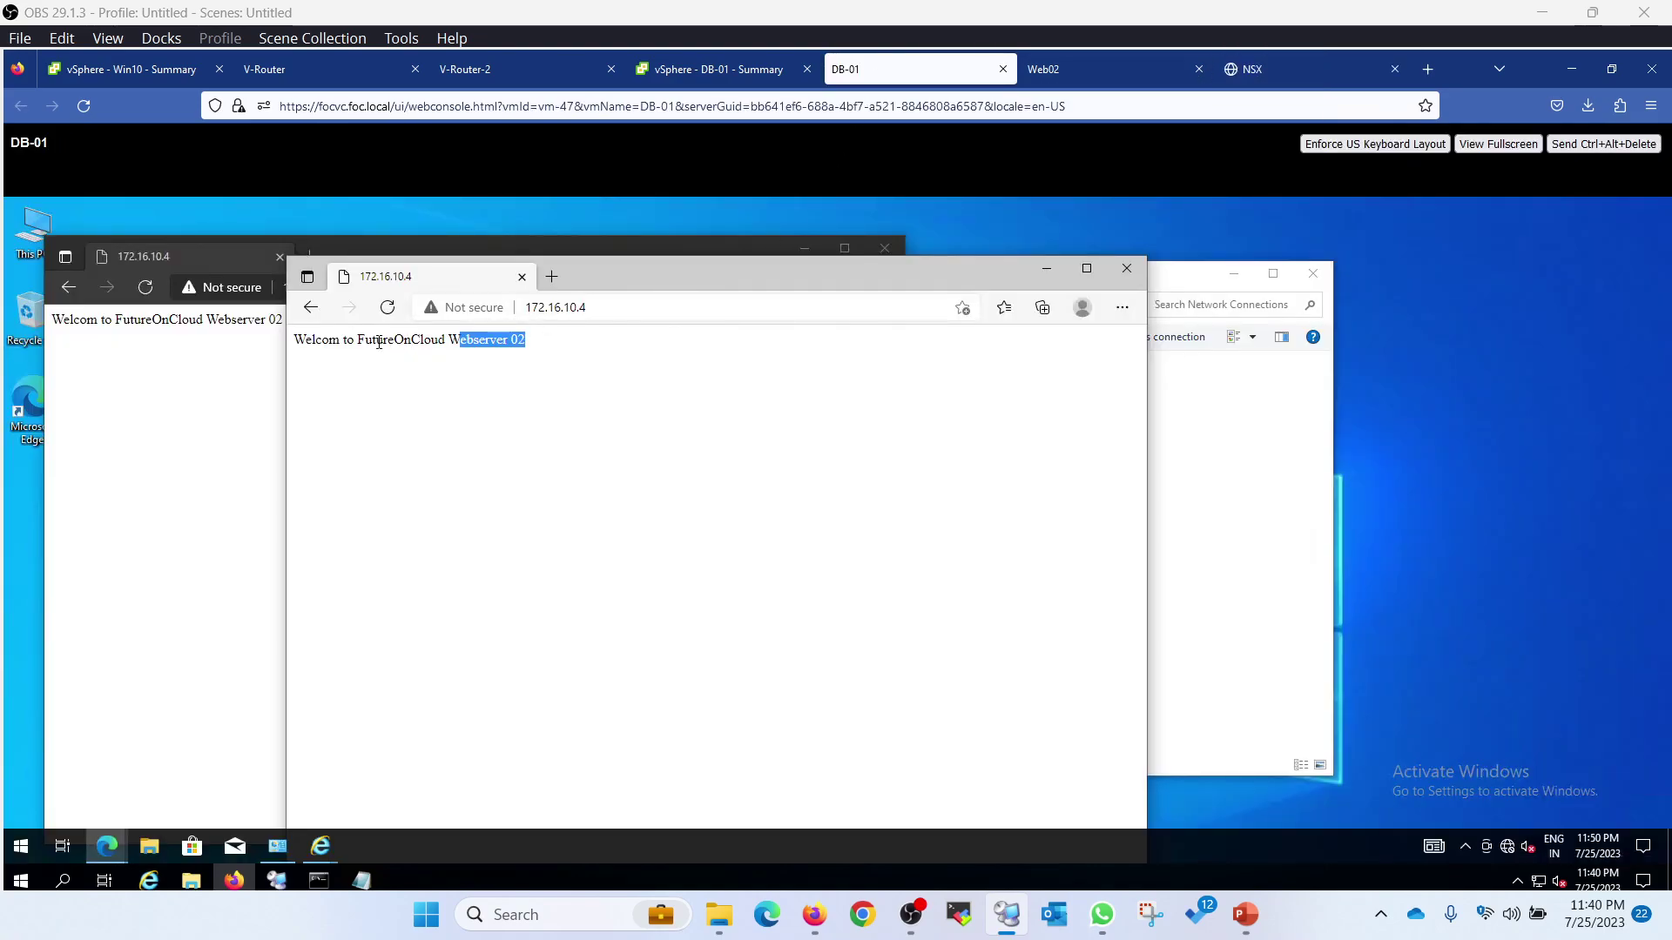
pyautogui.click(388, 309)
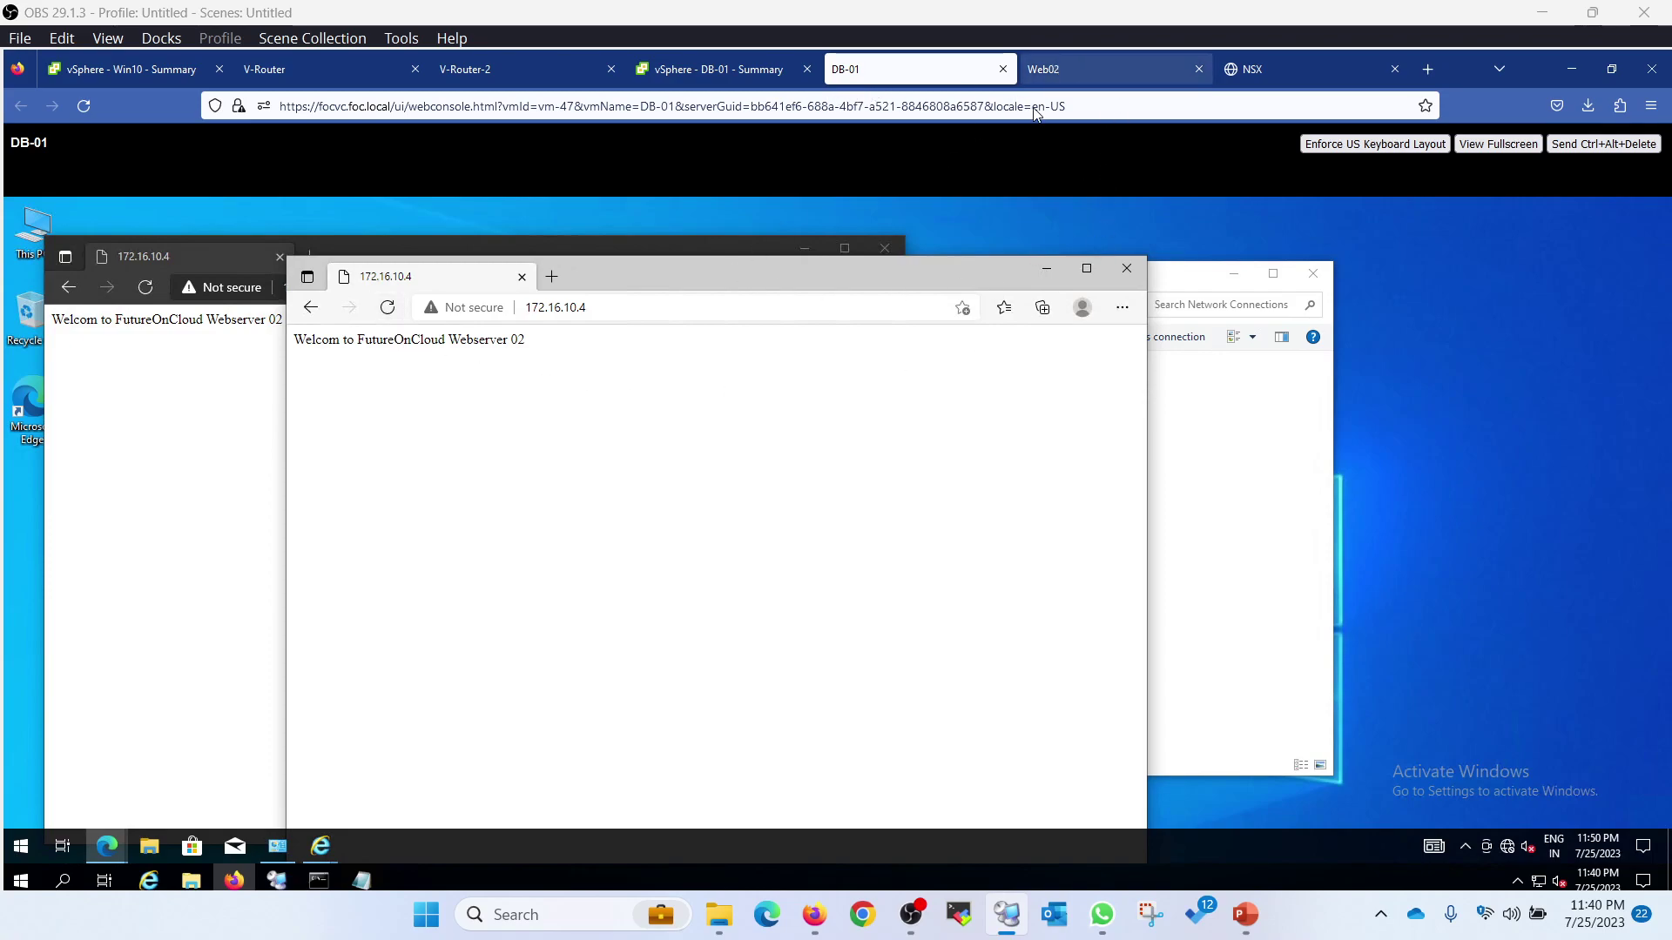
# Step: Ping 172.16.10.3 from DB-01 through the Run dialog
pyautogui.rightClick(21, 846)
pyautogui.click(78, 755)
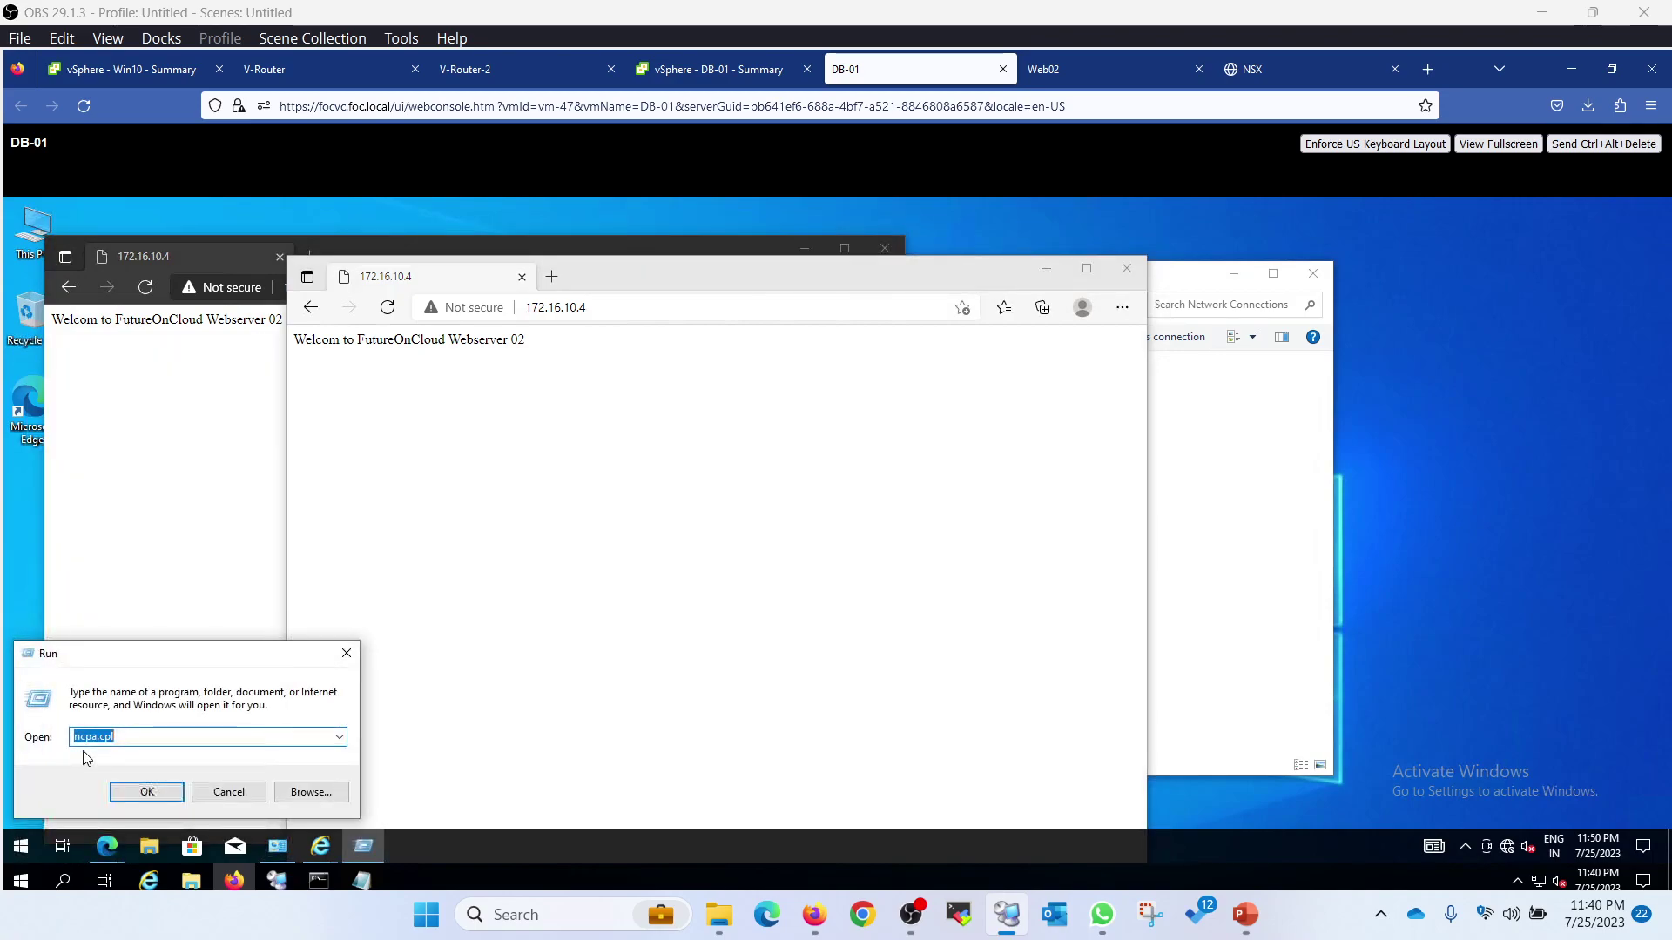
pyautogui.write('ping 172.16.10.3')
pyautogui.press('Return')
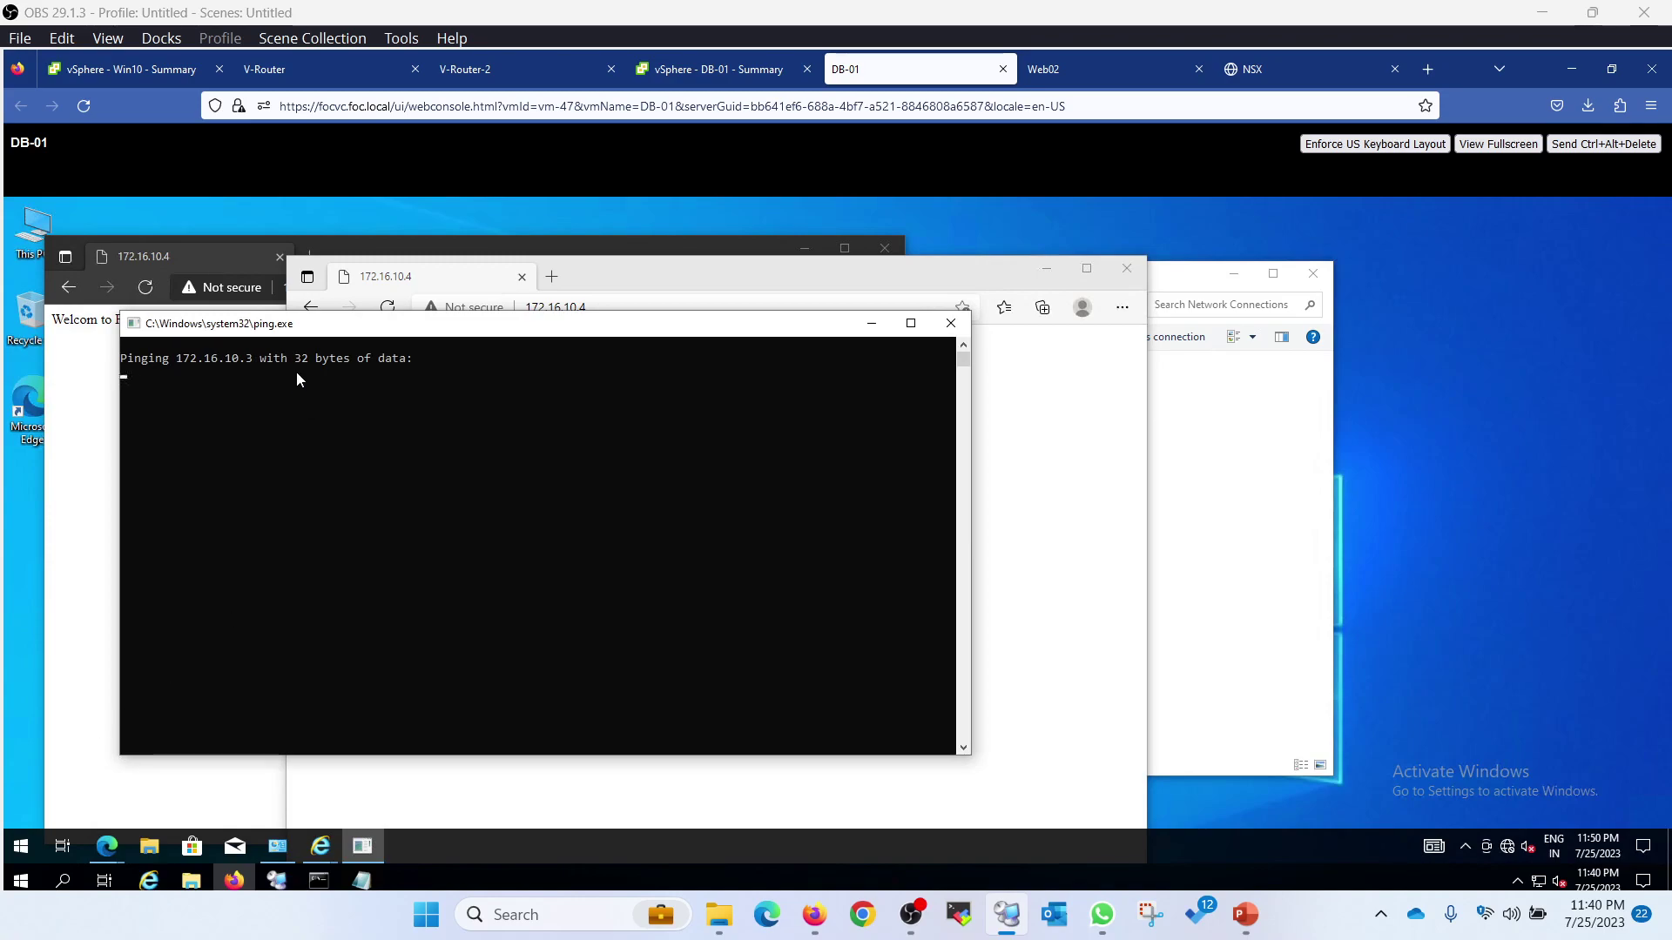
pyautogui.click(454, 446)
pyautogui.press('Escape')
# Step: Open a command prompt on DB-01 and start a continuous ping to 172.16.10.3 with the -t option
pyautogui.click(70, 799)
pyautogui.press('super+x')
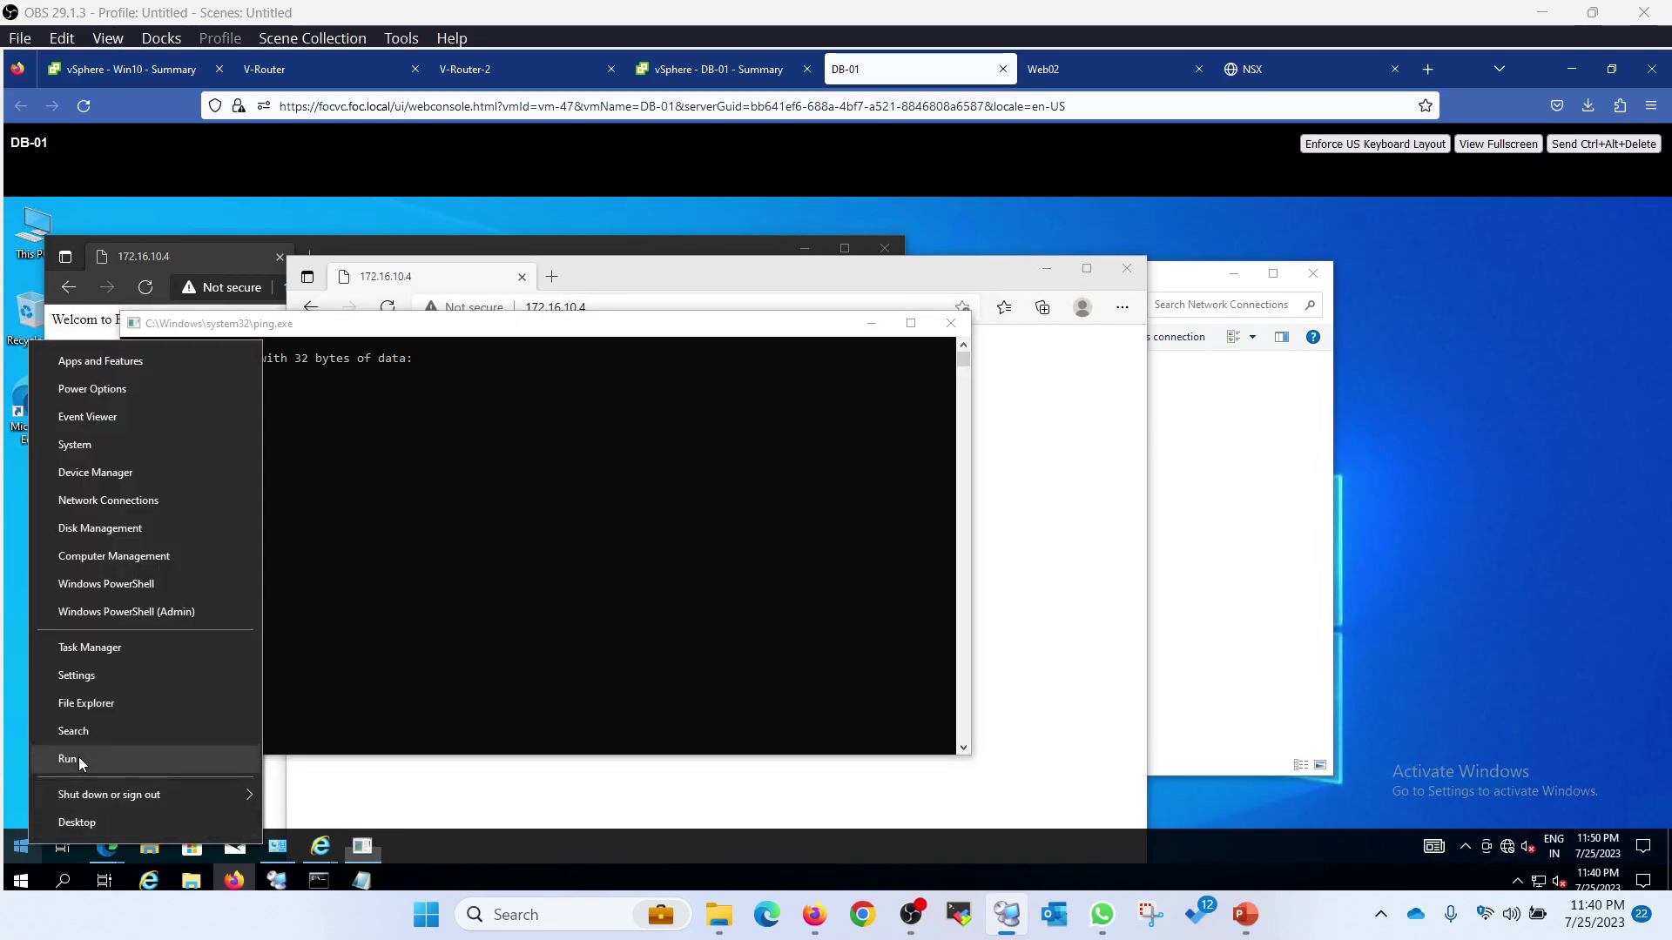
pyautogui.click(78, 756)
pyautogui.write('cm')
pyautogui.click(83, 755)
pyautogui.press('Return')
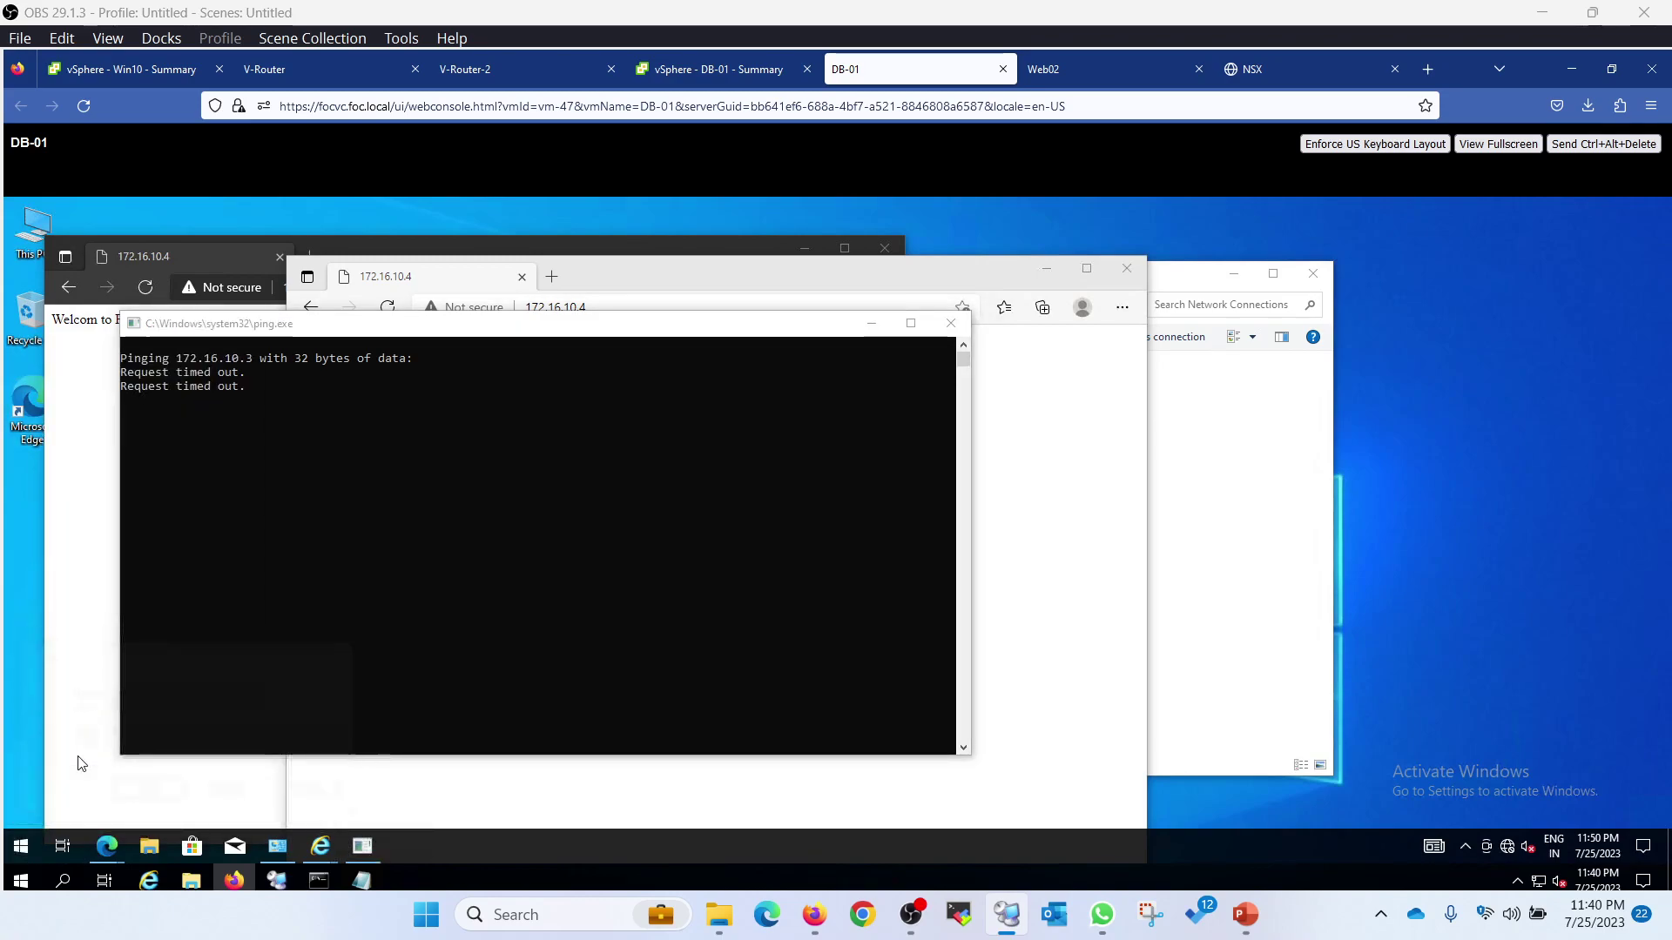
pyautogui.write('ping 172.16.10.3')
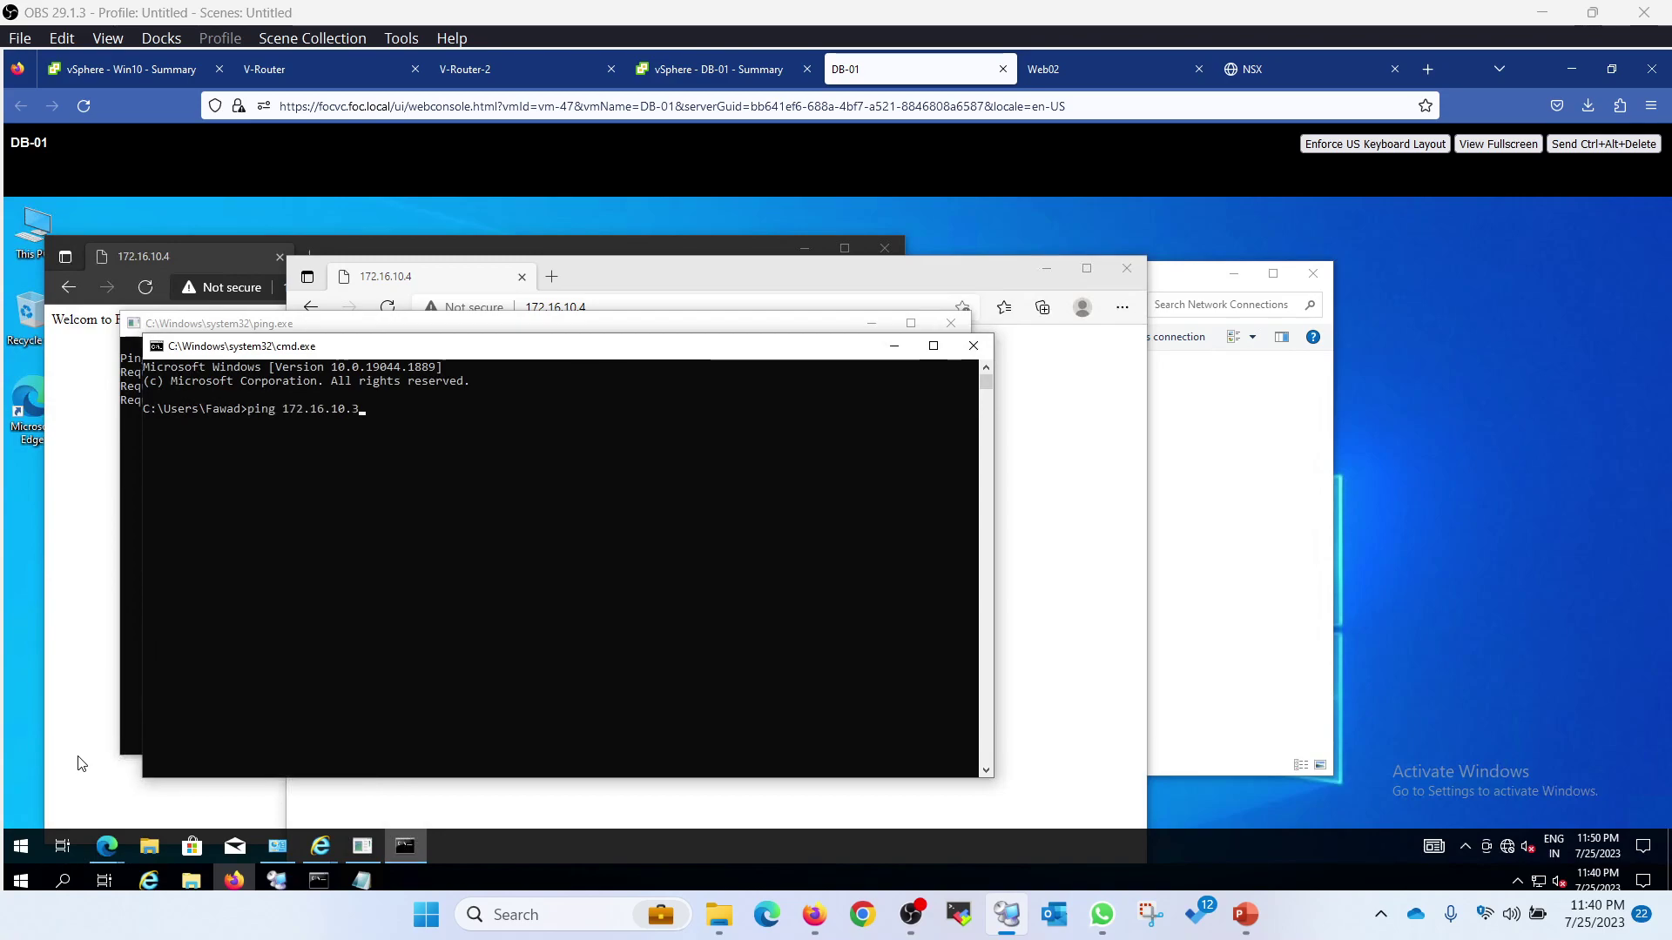
pyautogui.write(' -t')
pyautogui.press('Return')
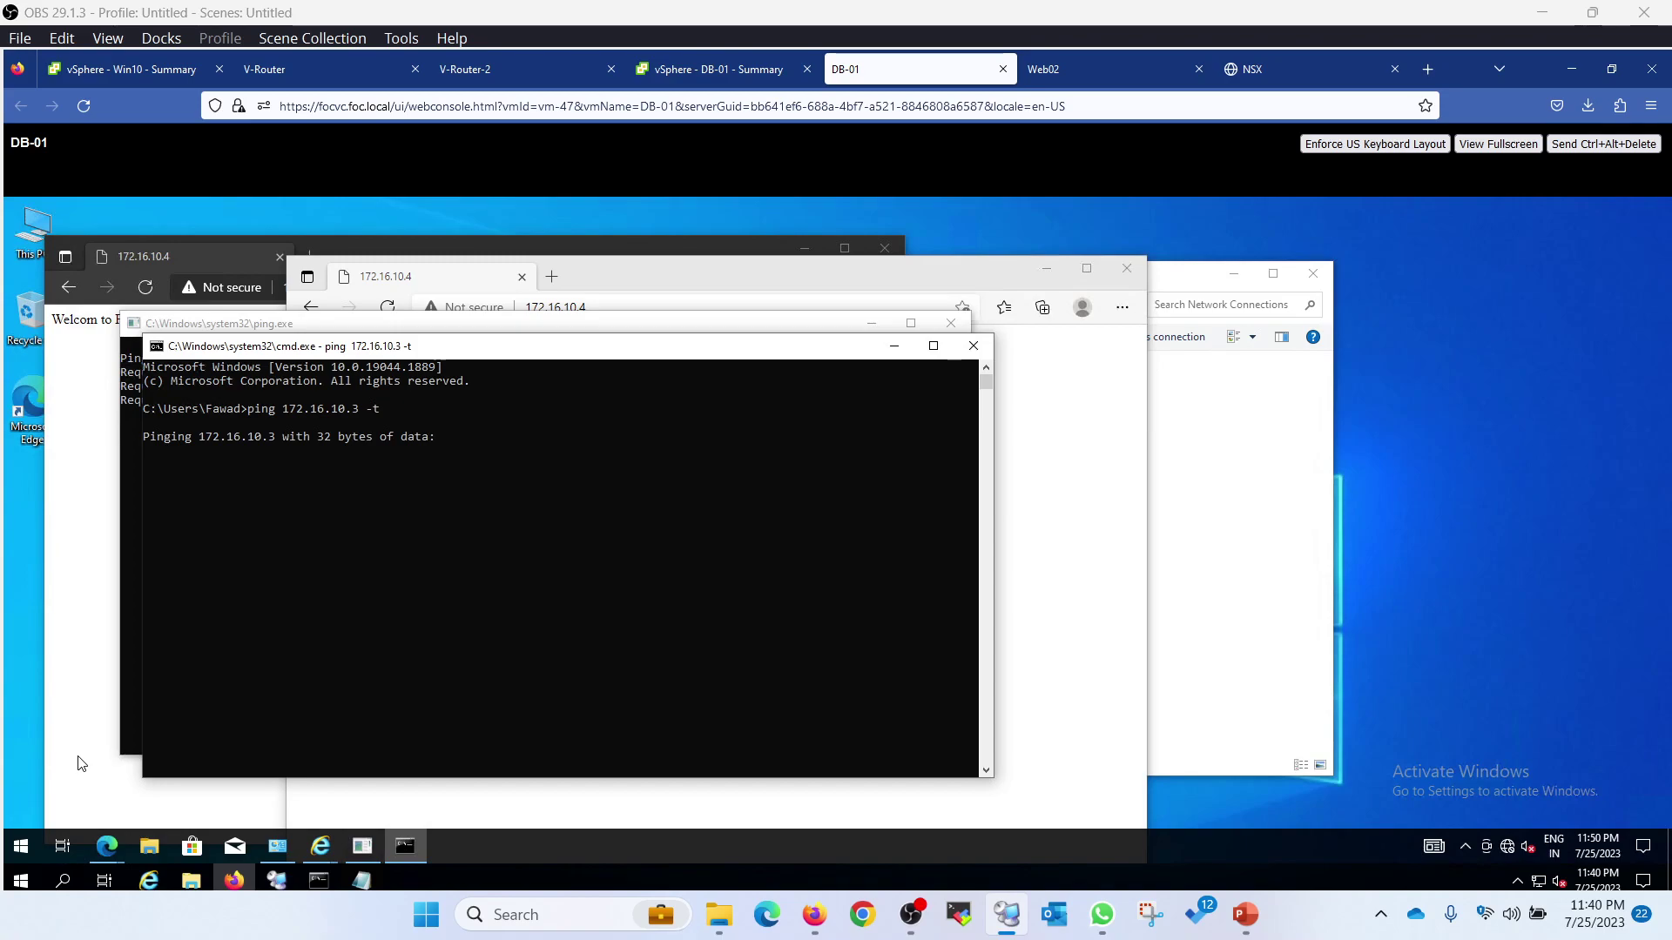
# Step: In the vSphere Client, compare the IP address, host and network of Web01 and Web02, and check the running ping on DB-01
pyautogui.click(714, 69)
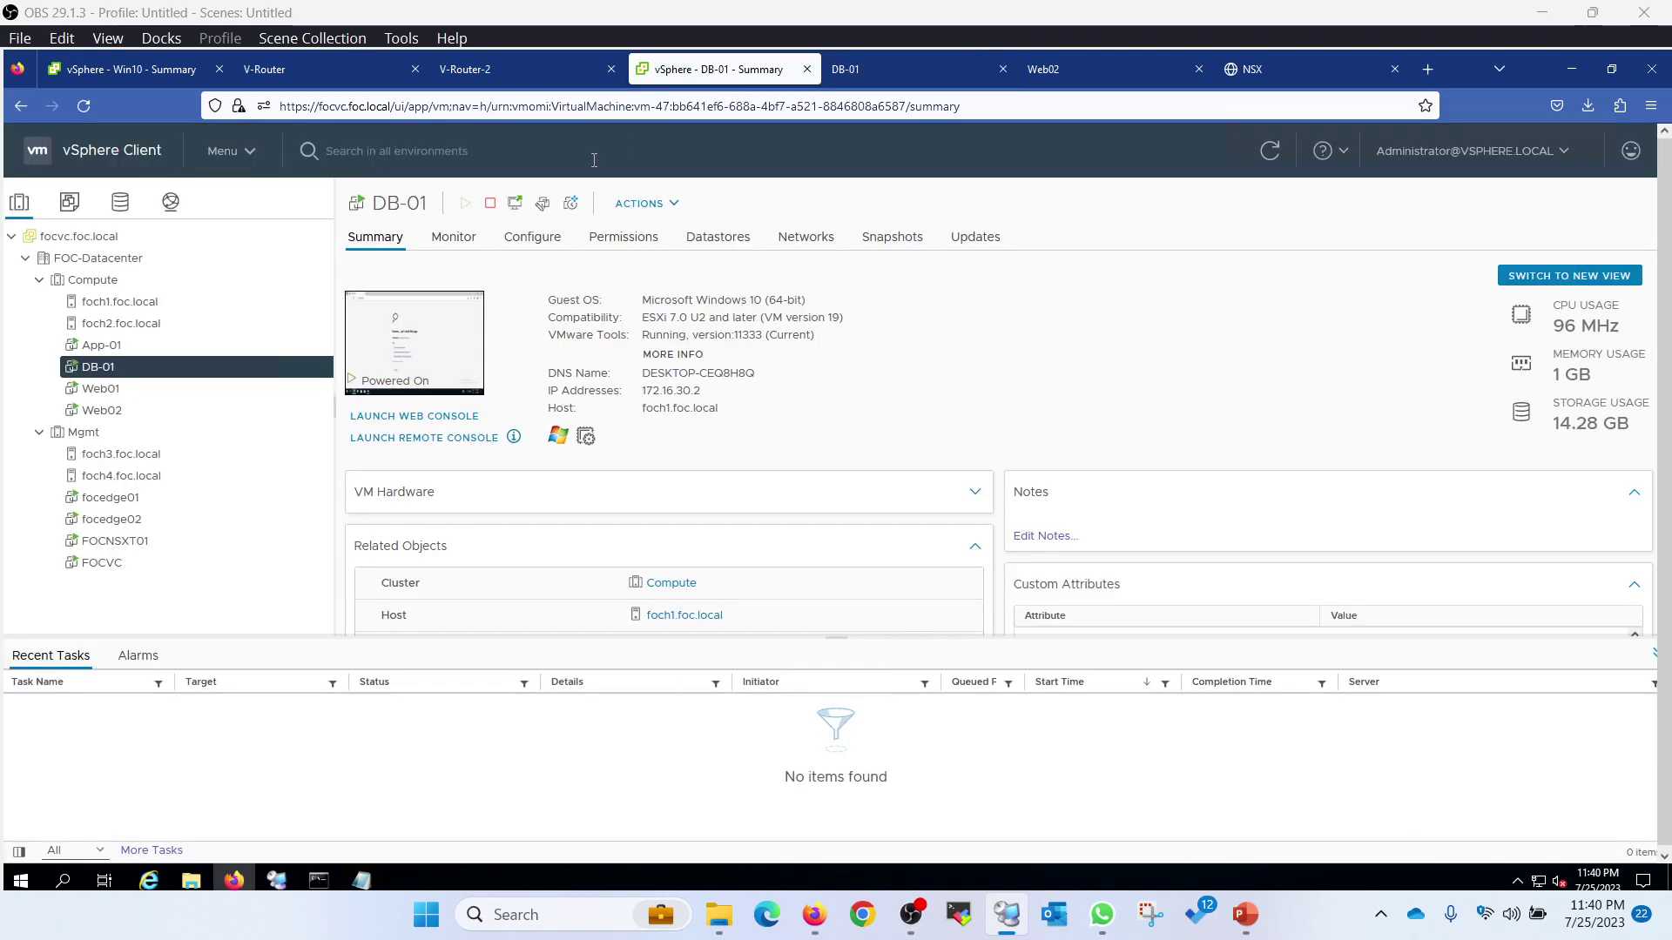
pyautogui.click(109, 392)
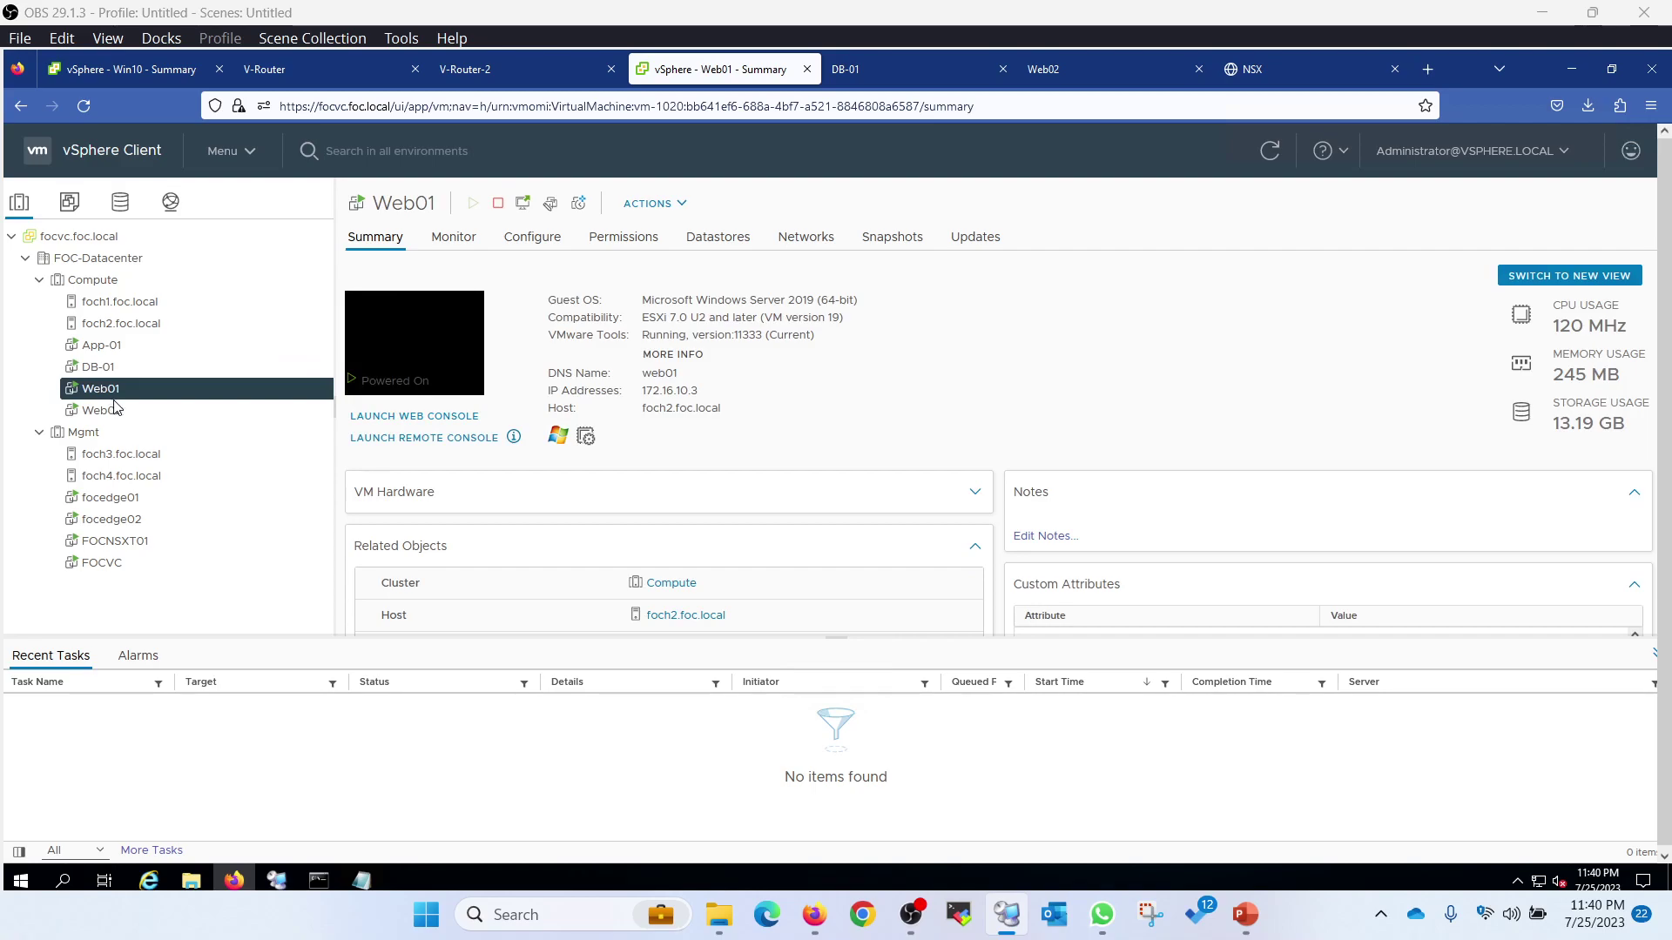
pyautogui.click(885, 69)
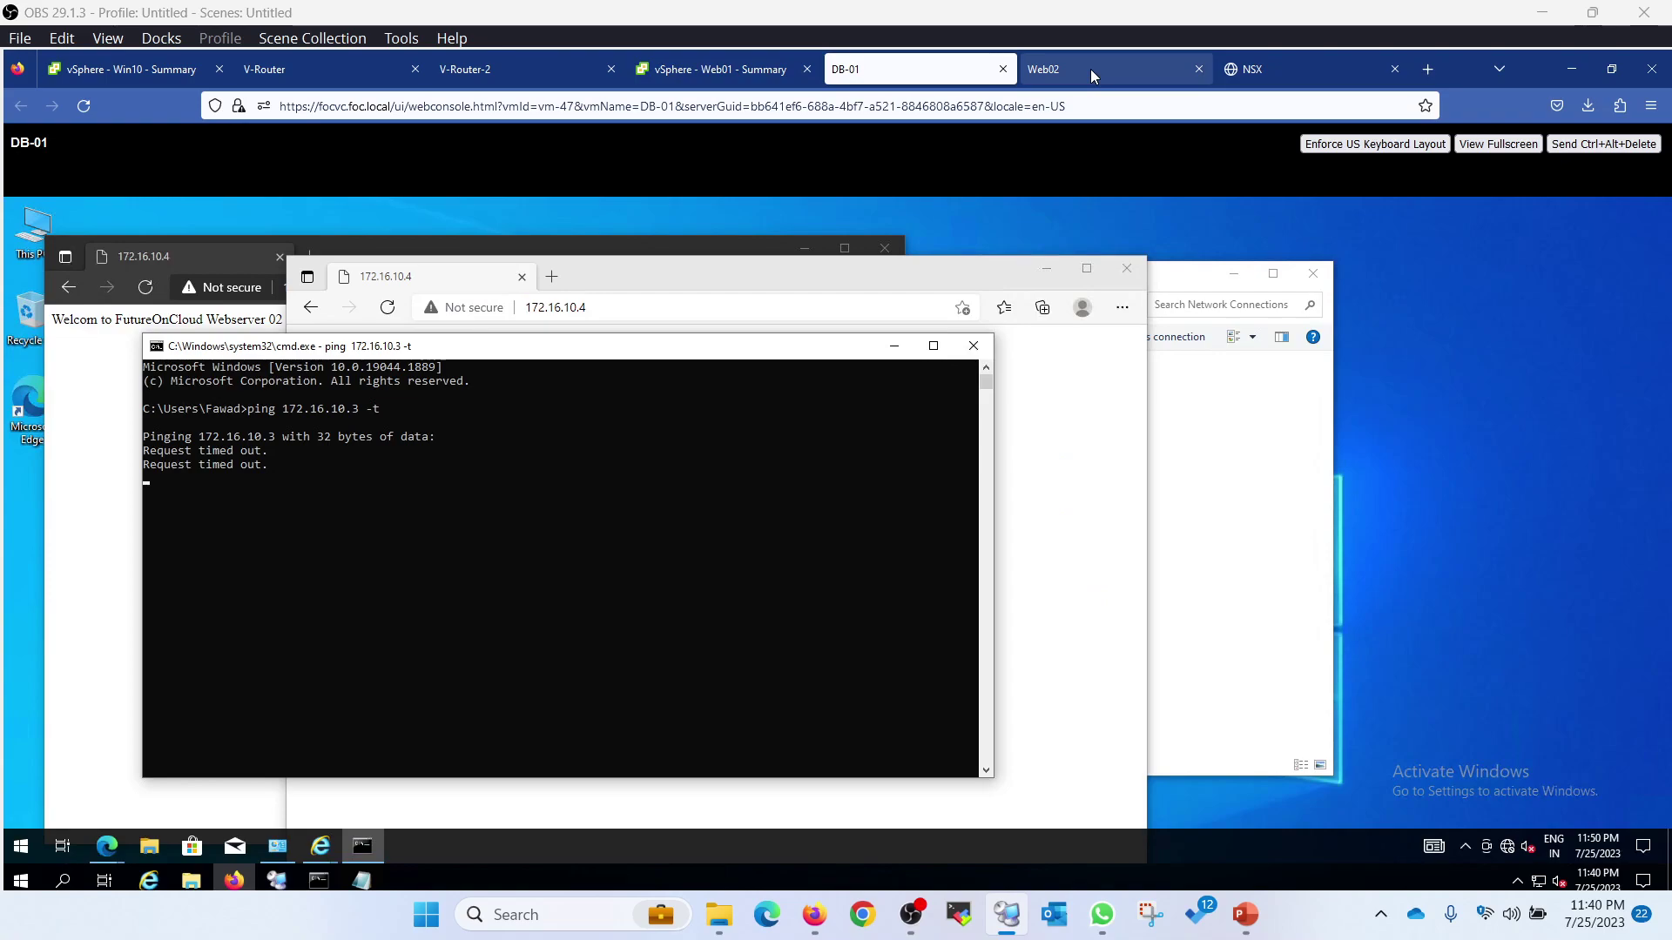
pyautogui.click(714, 69)
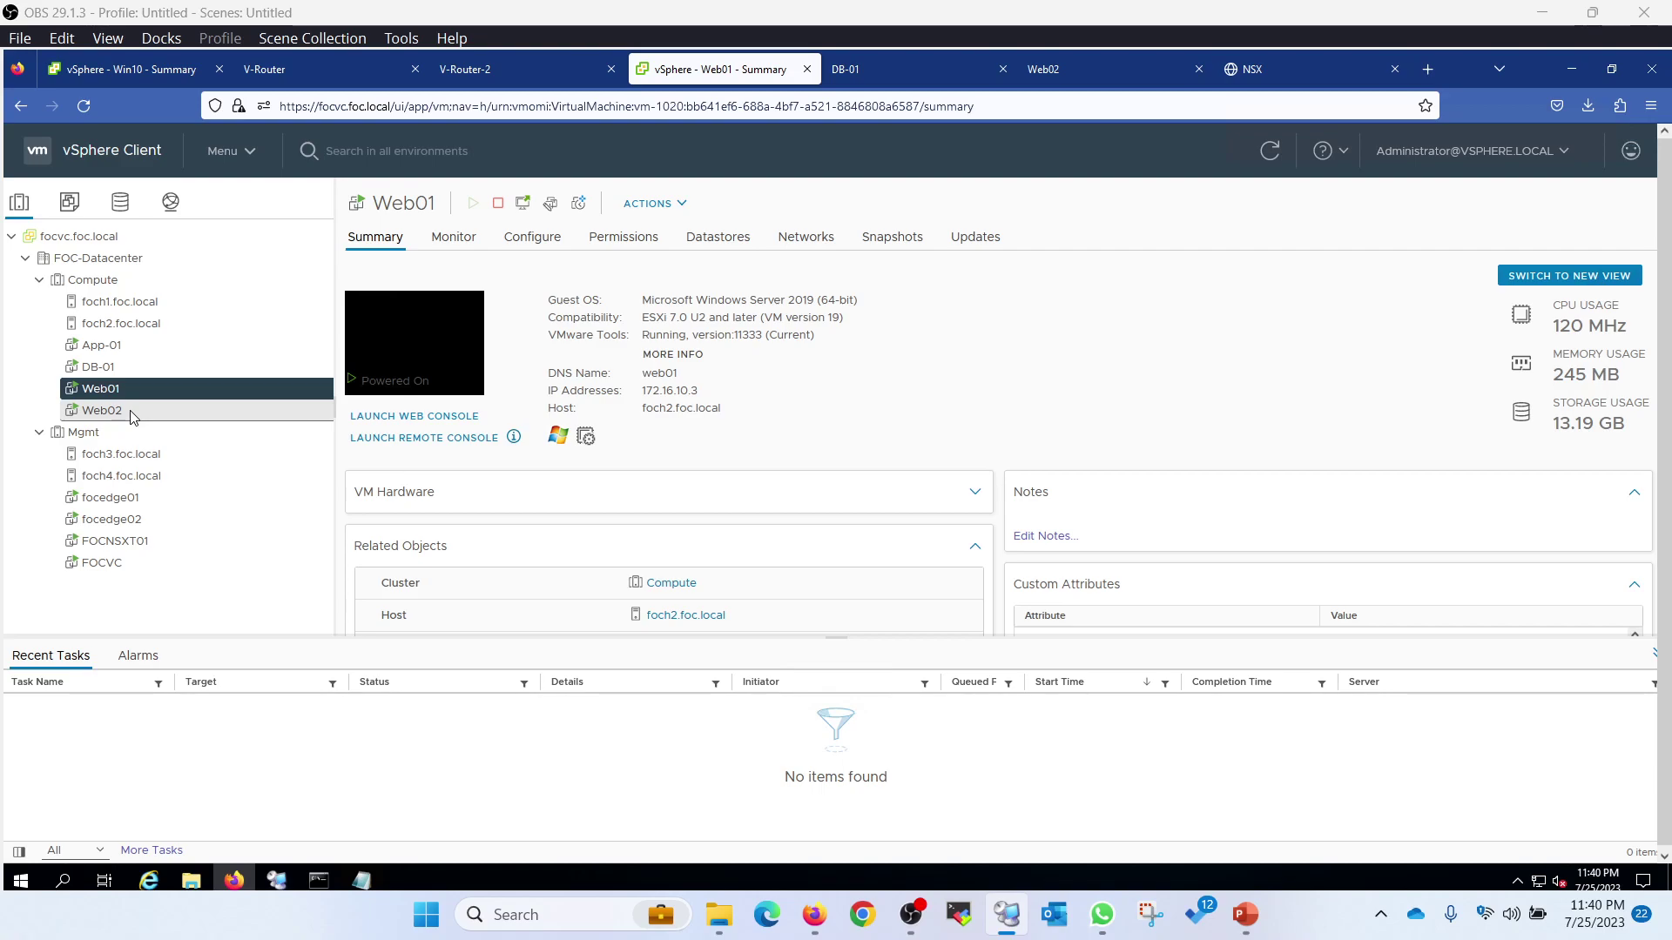
pyautogui.click(1653, 660)
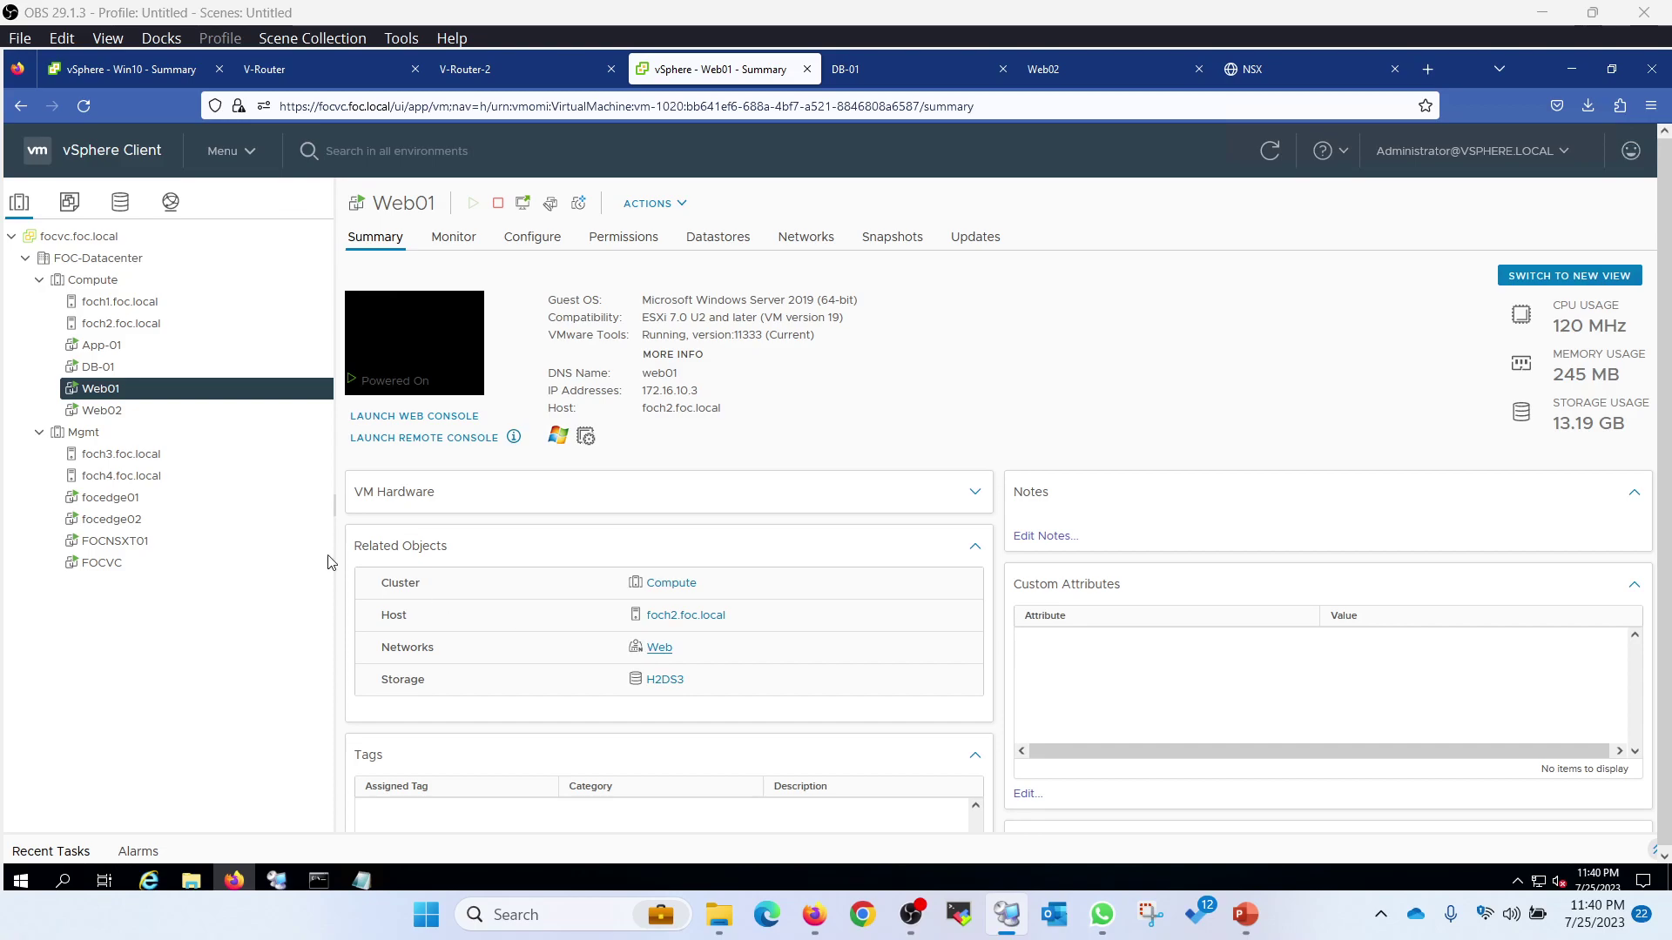
pyautogui.click(88, 412)
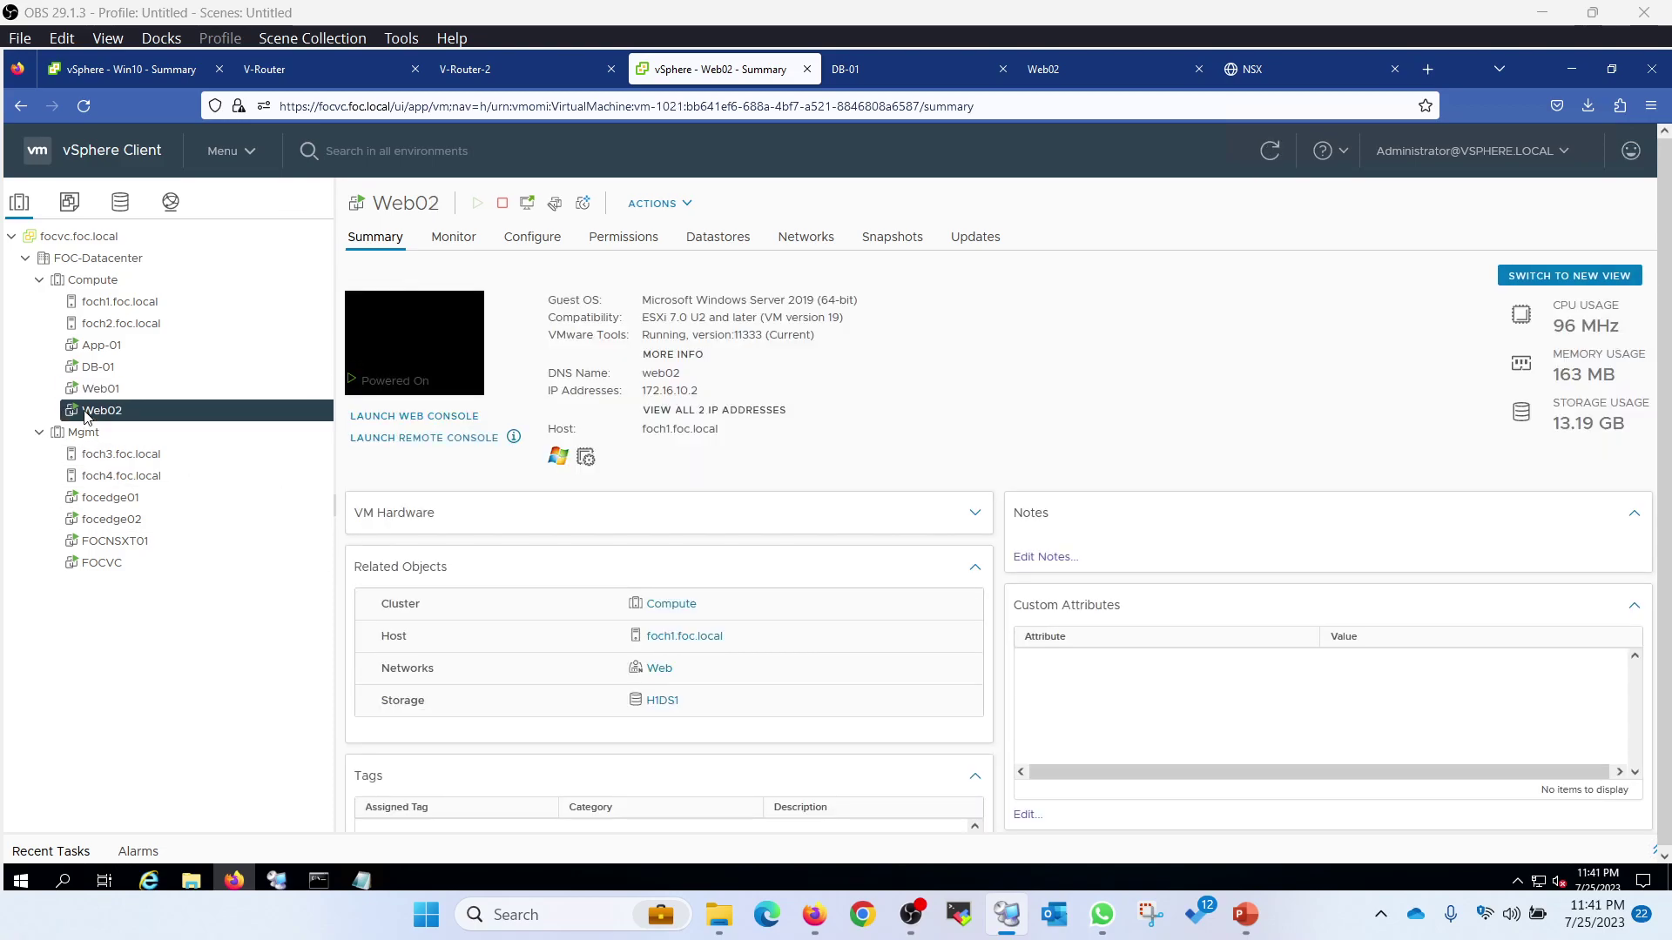
pyautogui.click(100, 389)
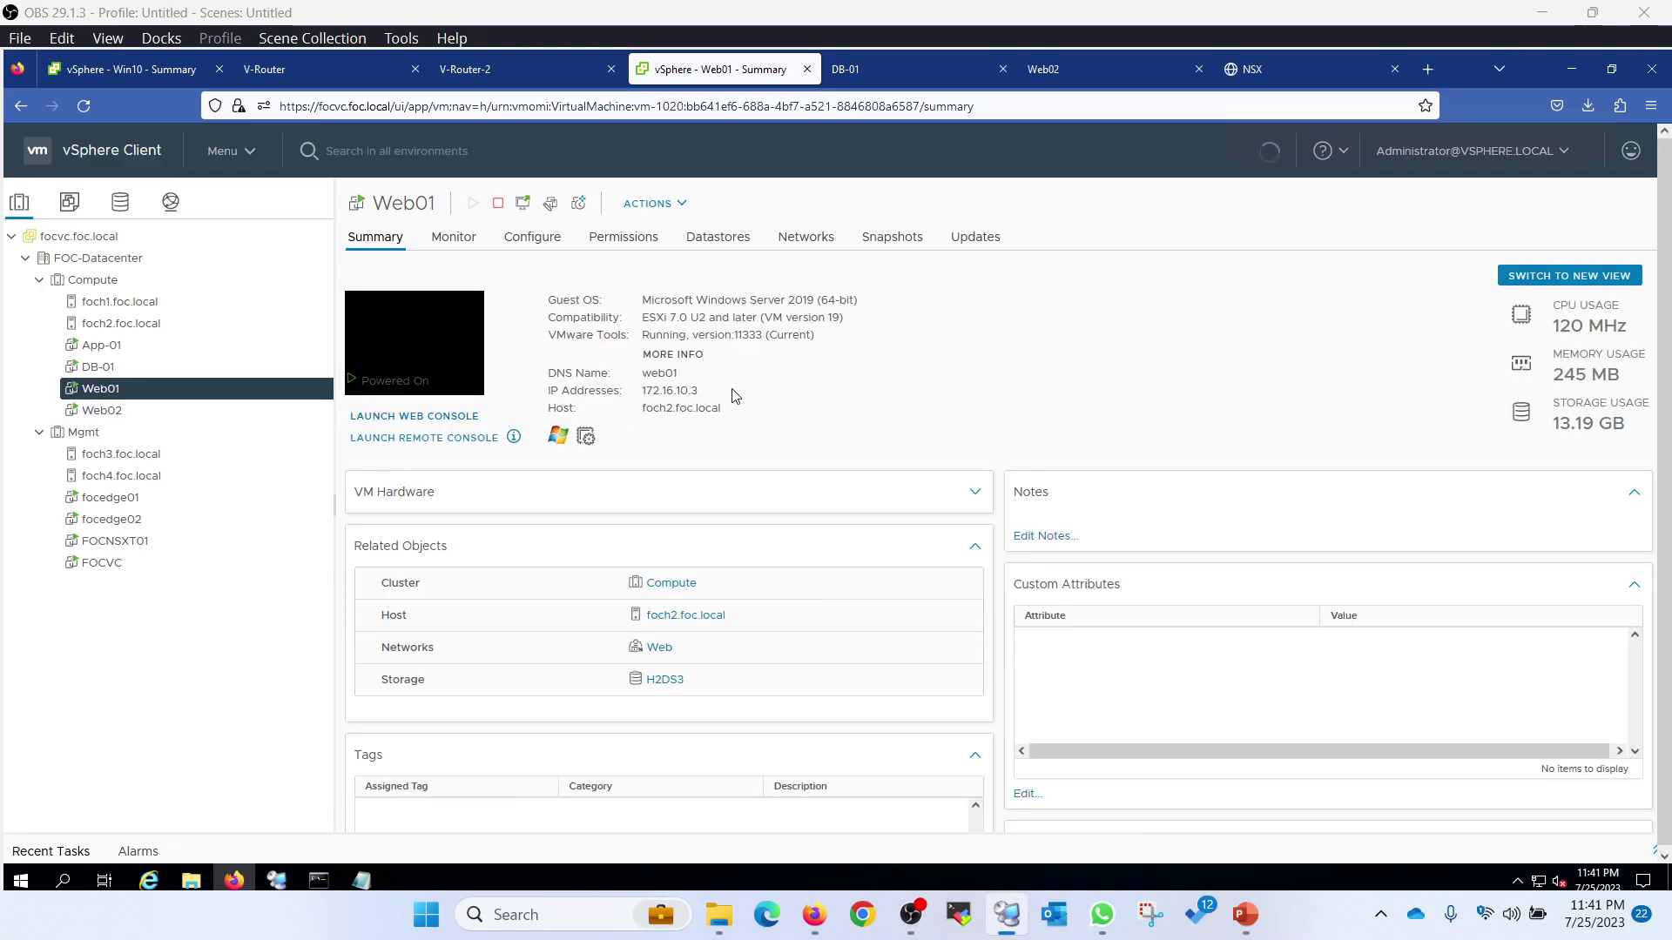
pyautogui.click(849, 68)
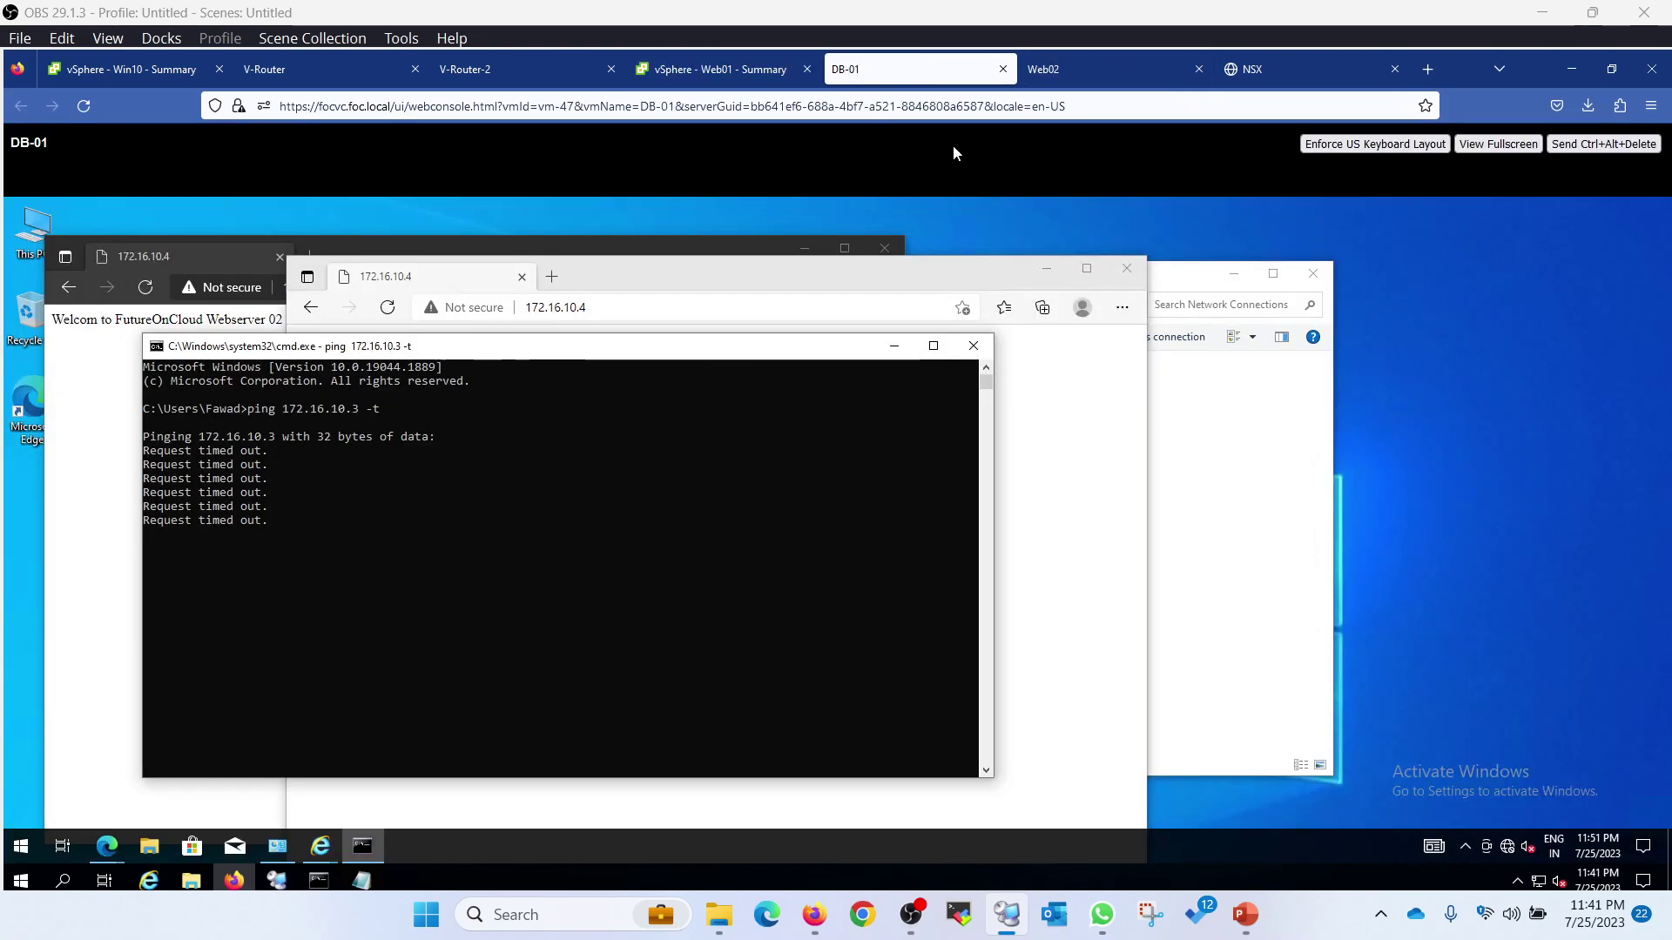
pyautogui.click(723, 71)
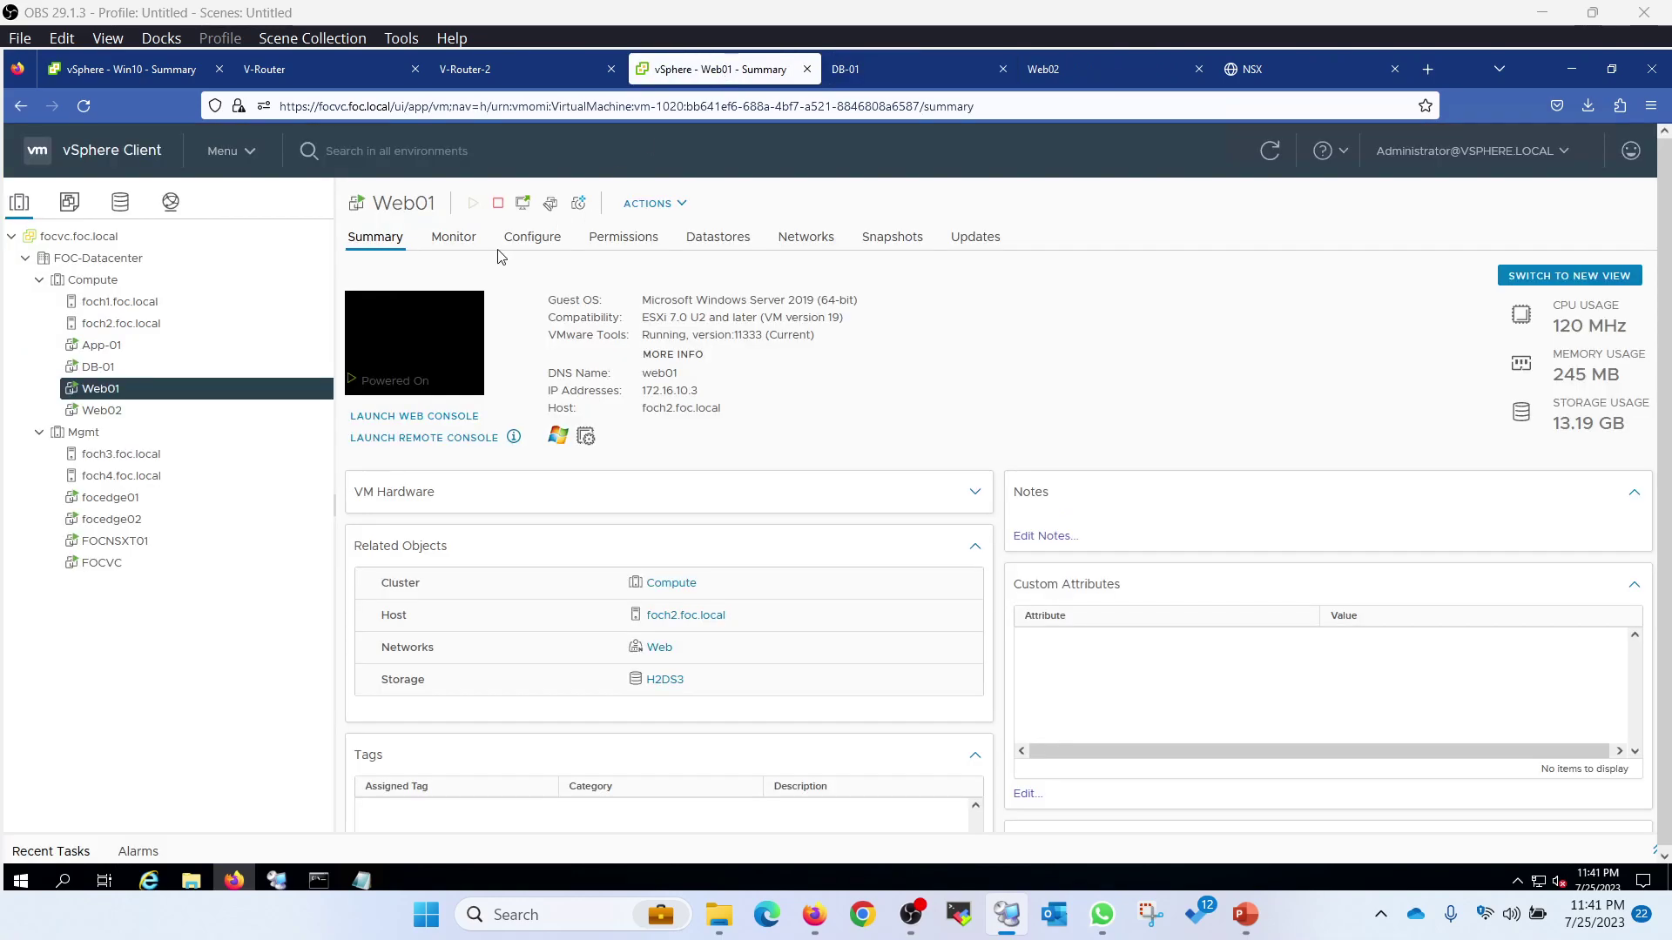
# Step: Launch Web01's web console and close its Ethernet0 details and status windows and all Internet Explorer tabs
pyautogui.click(416, 364)
pyautogui.click(1040, 588)
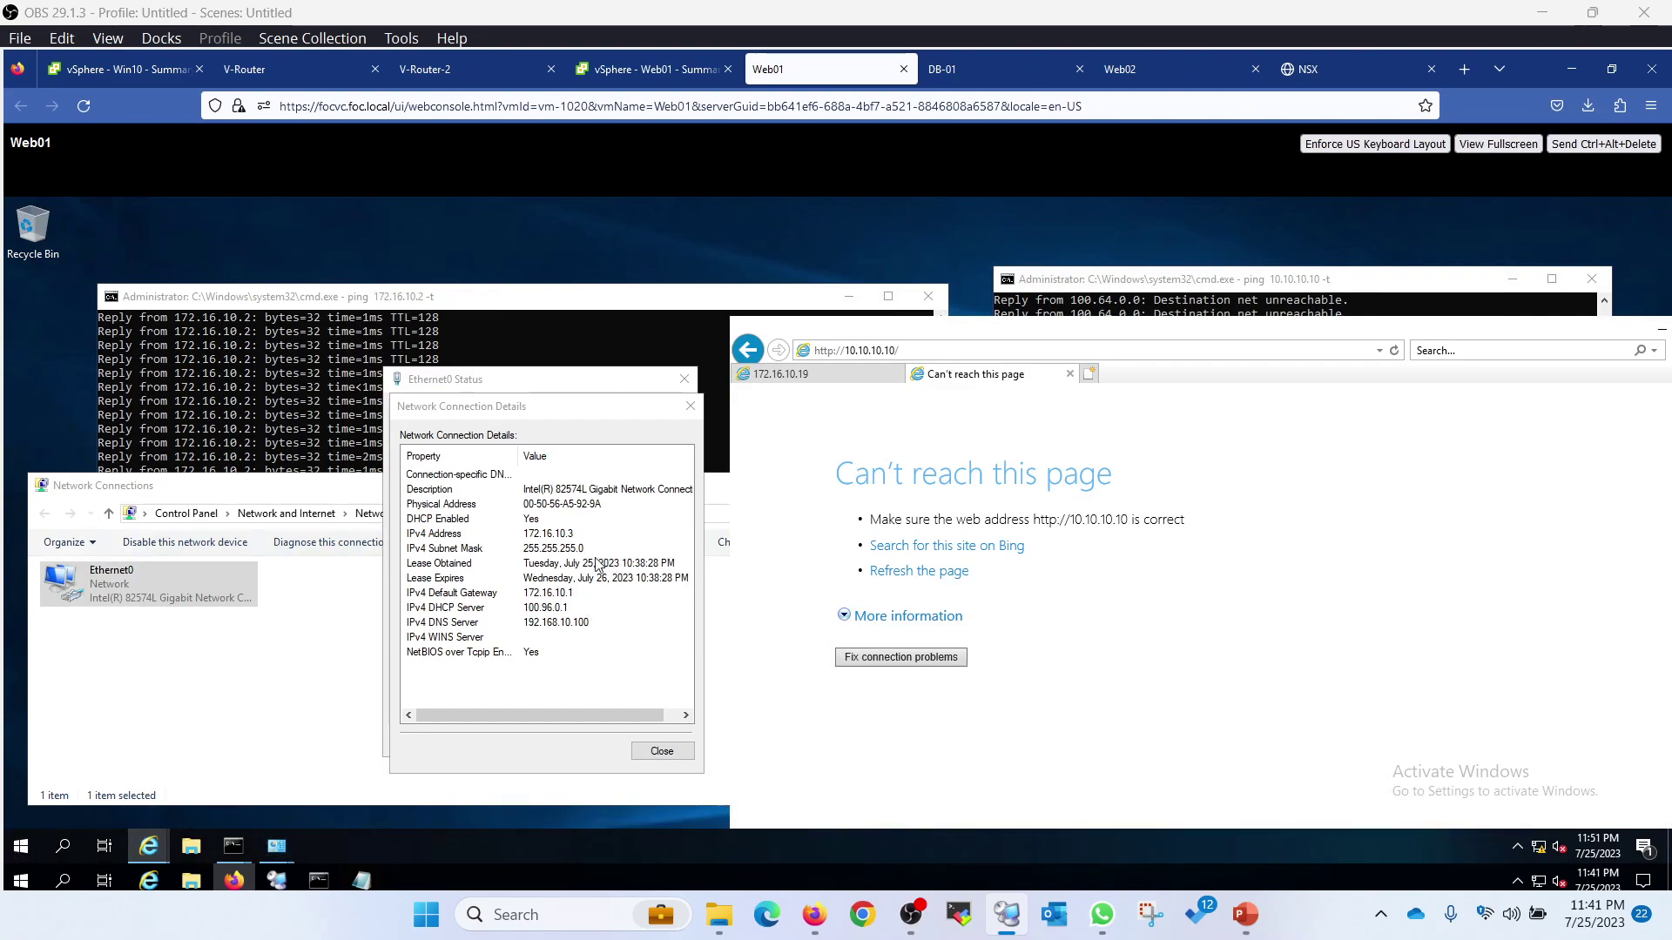
pyautogui.click(662, 751)
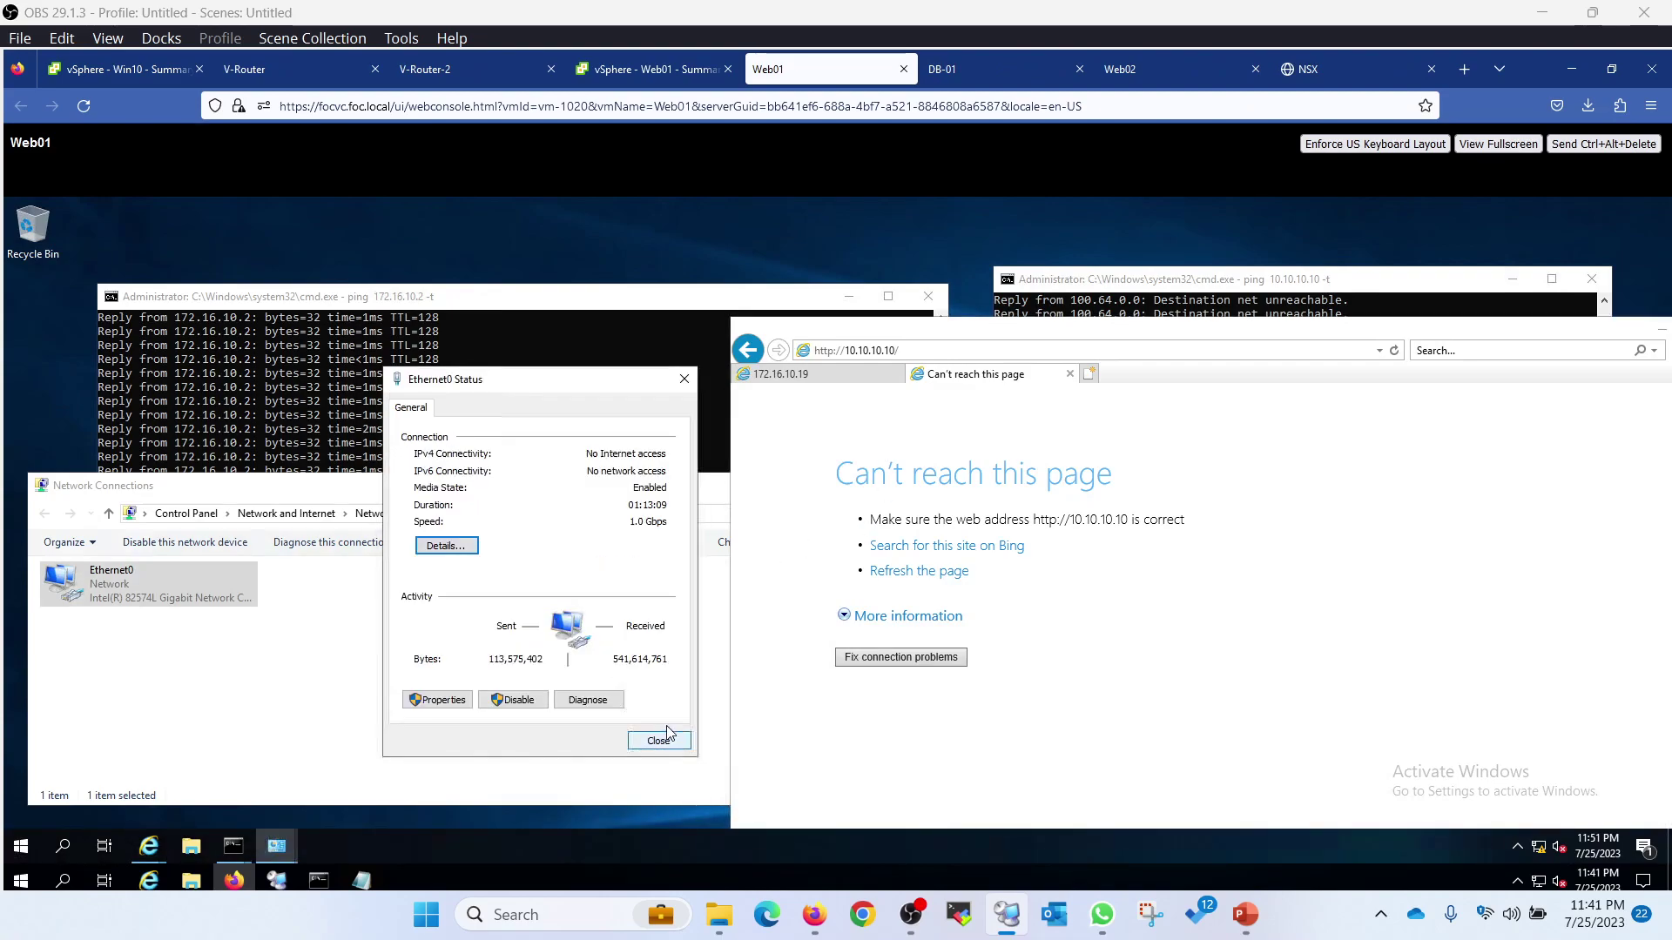
pyautogui.click(661, 740)
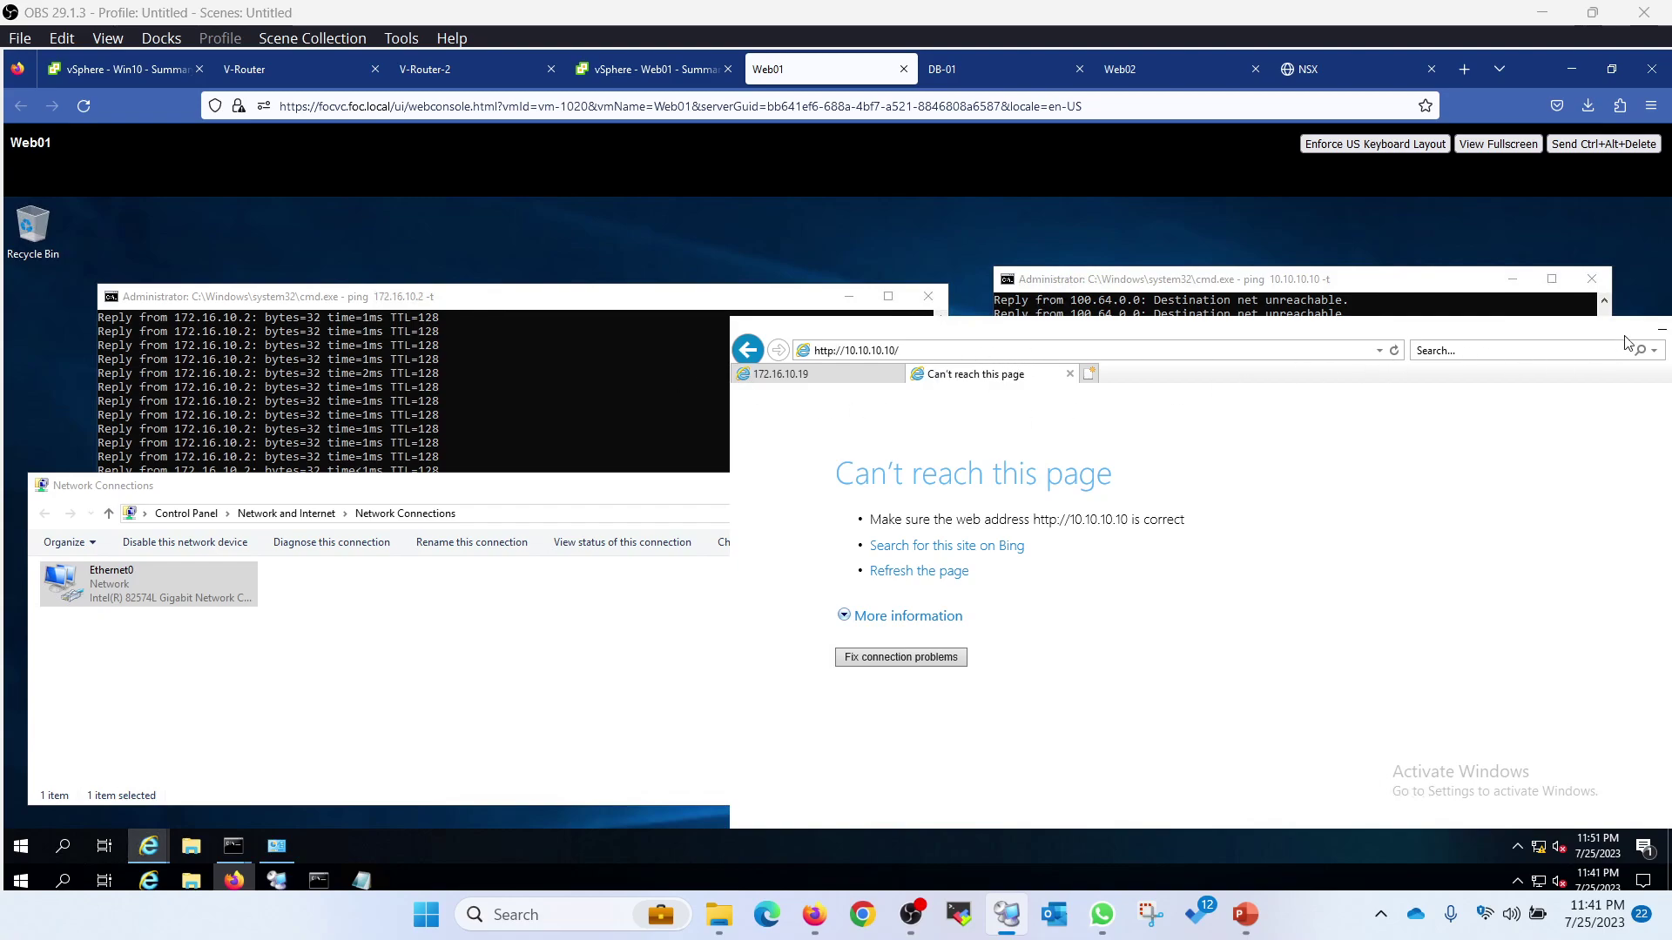
pyautogui.rightClick(1560, 334)
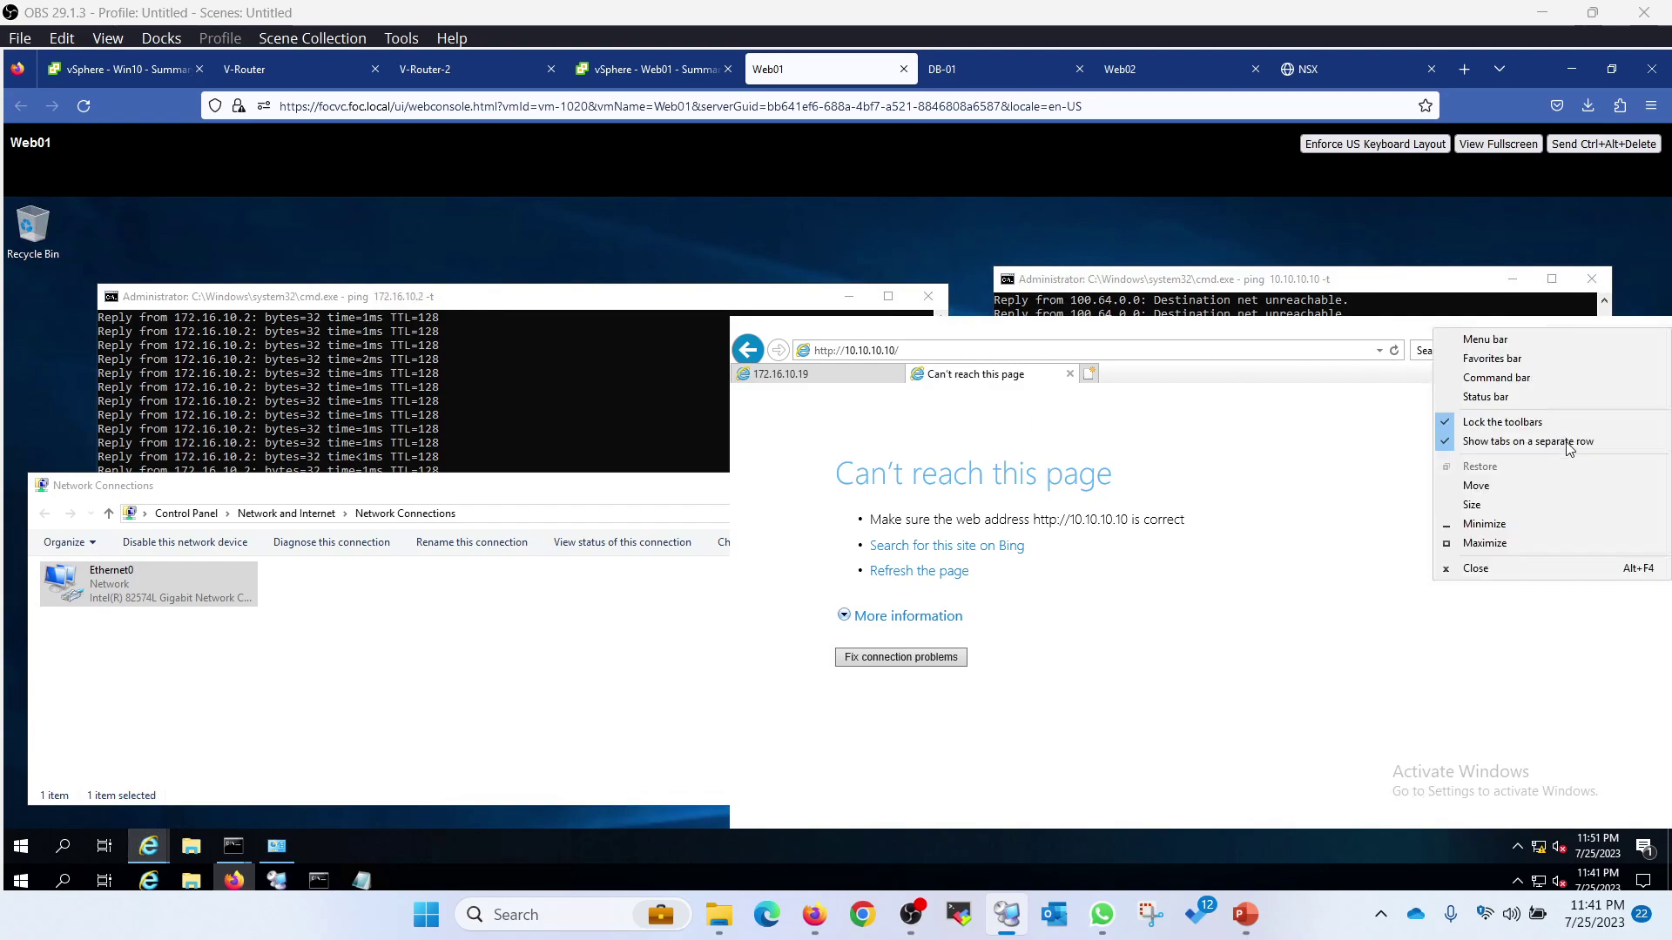
pyautogui.click(1475, 570)
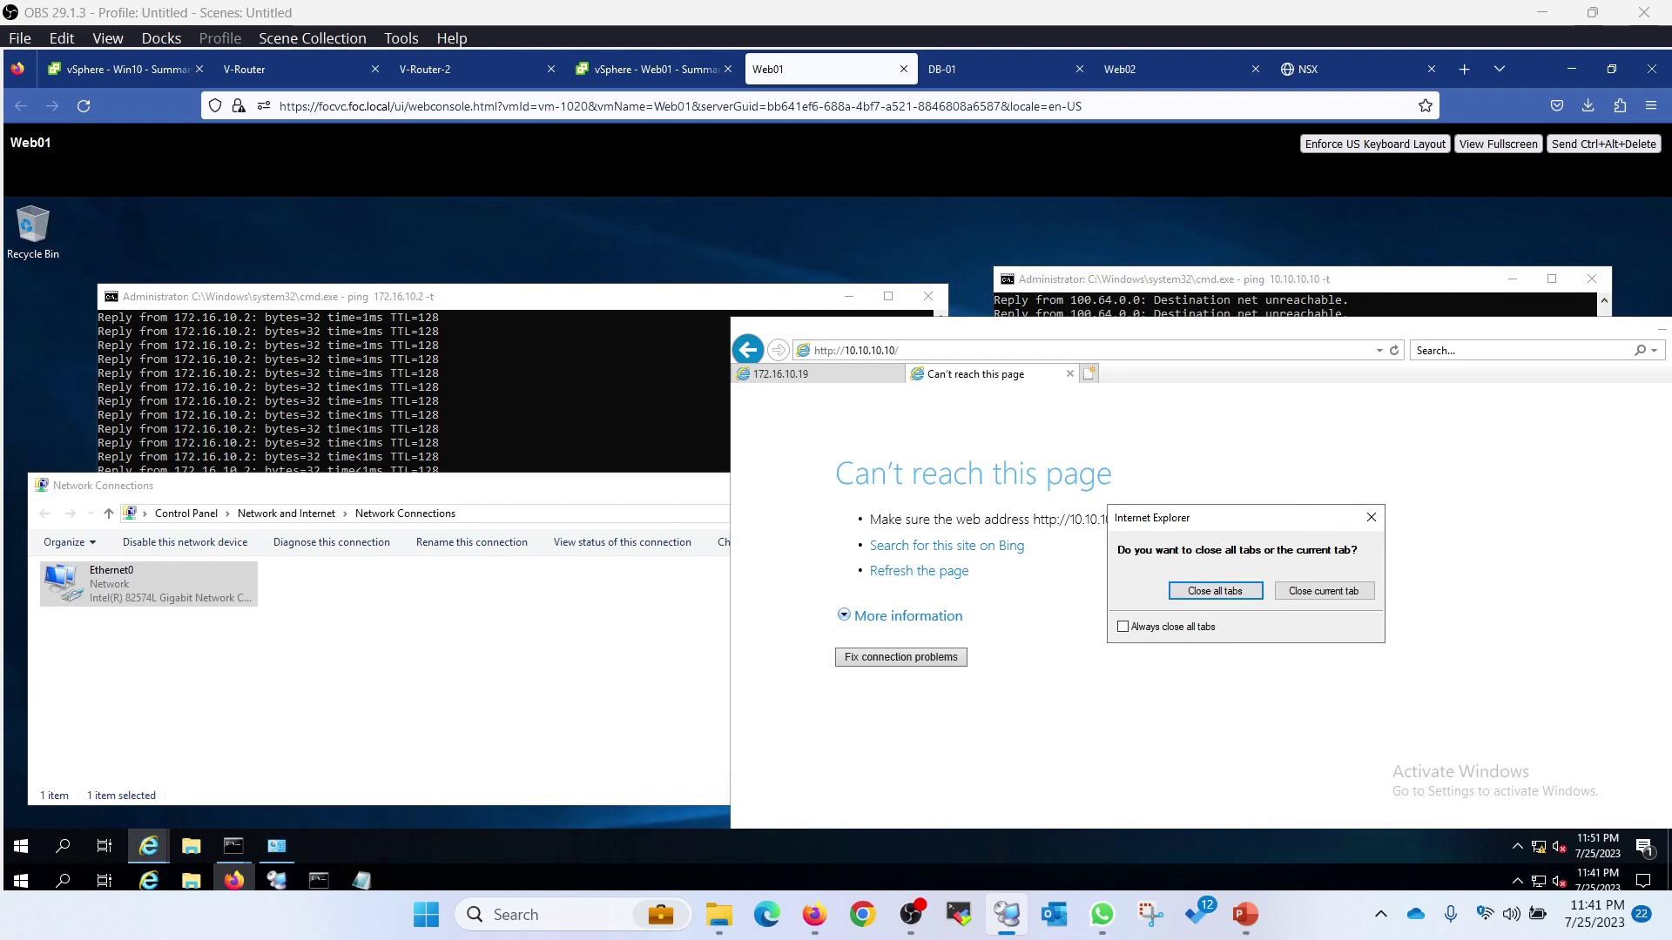
pyautogui.click(1219, 592)
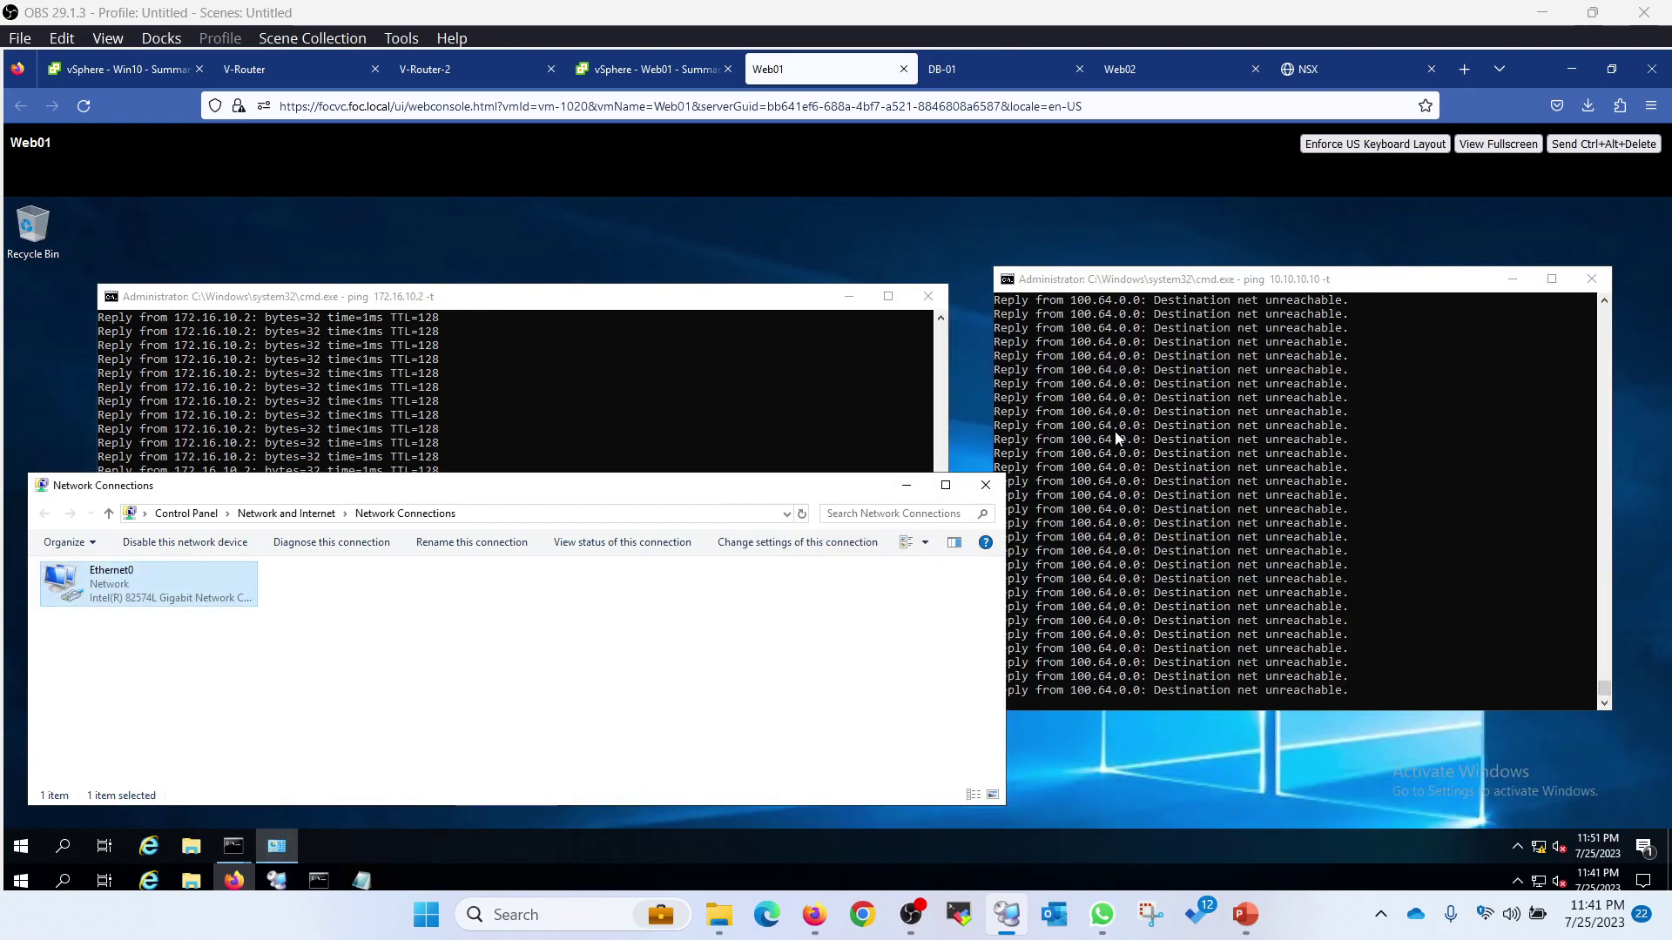
# Step: Stop the continuous ping to 10.10.10.10 in Web01's command prompt and ping 172.16.20.2 instead
pyautogui.click(1277, 452)
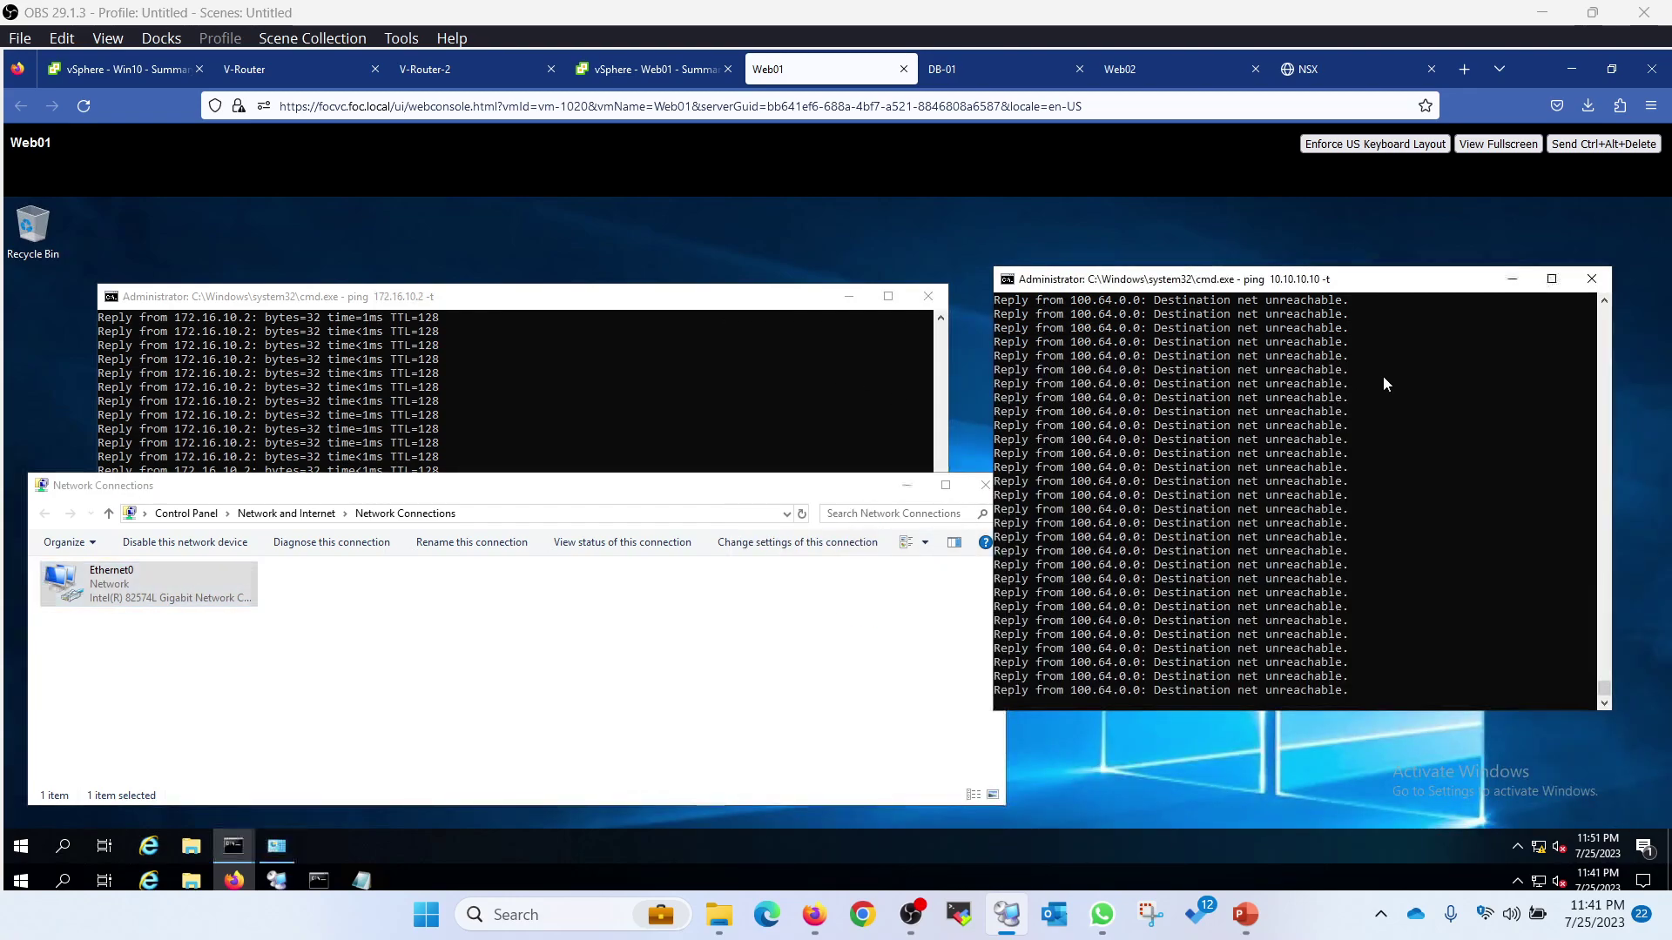
pyautogui.click(1379, 495)
pyautogui.rightClick(1378, 495)
pyautogui.hotkey('ctrl', 'c')
pyautogui.press('Up')
pyautogui.press('BackSpace')
pyautogui.press('BackSpace')
pyautogui.press('BackSpace')
pyautogui.press('BackSpace')
pyautogui.press('BackSpace')
pyautogui.press('BackSpace')
pyautogui.press('BackSpace')
pyautogui.press('BackSpace')
pyautogui.press('BackSpace')
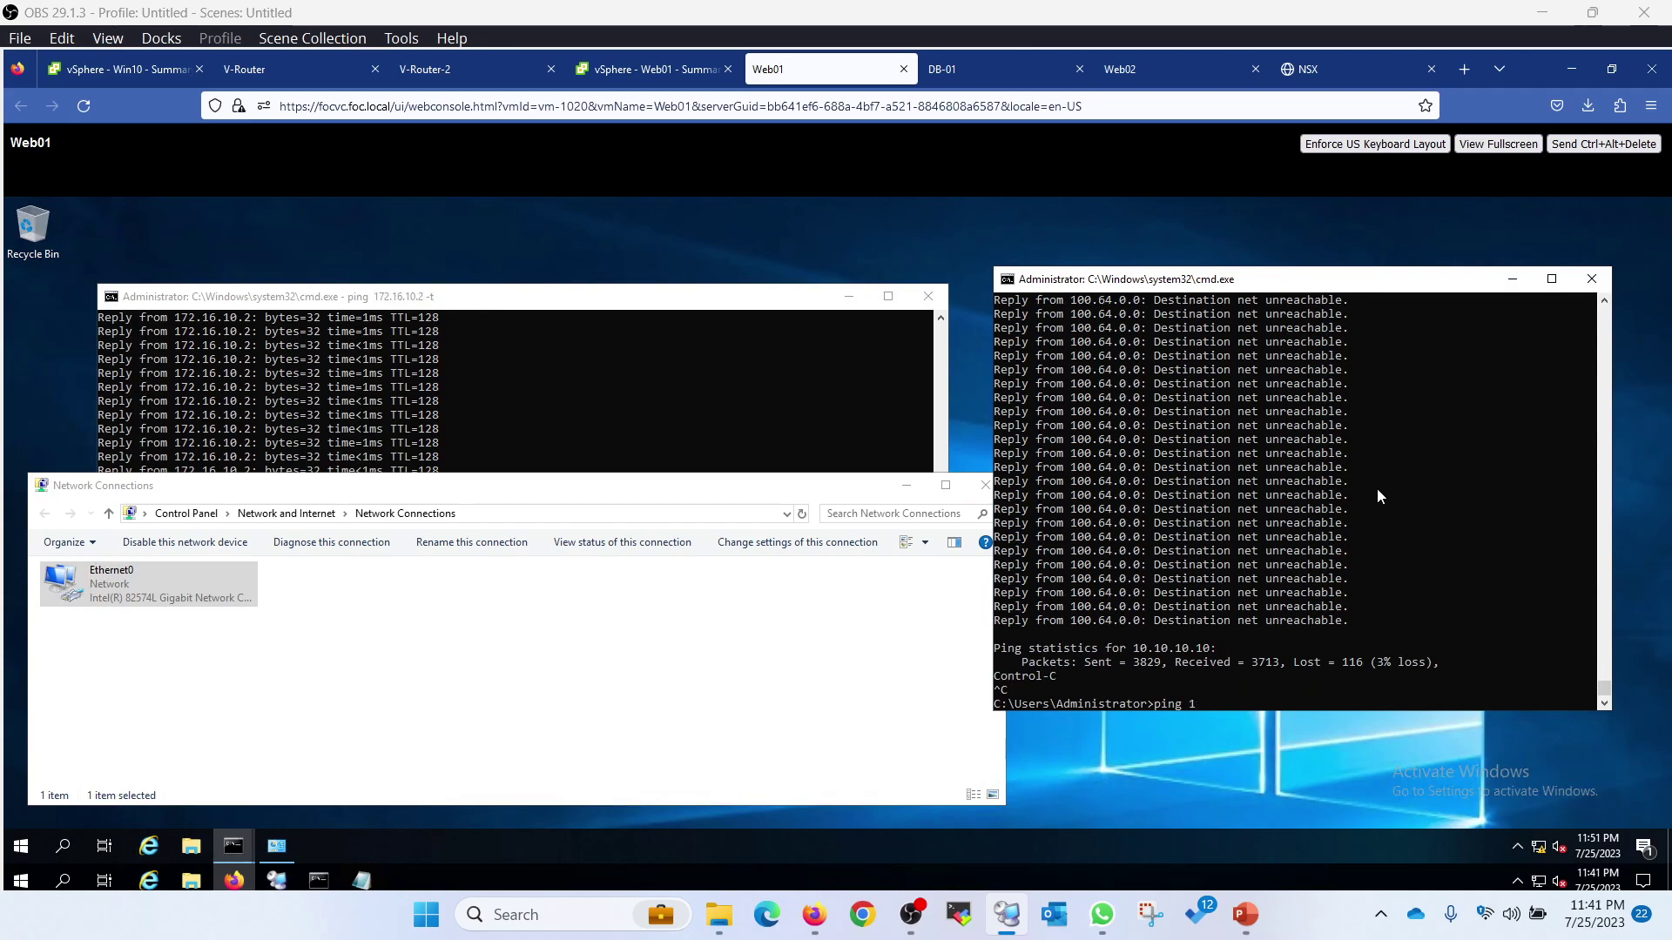
pyautogui.write('172.16.20.2')
pyautogui.press('Return')
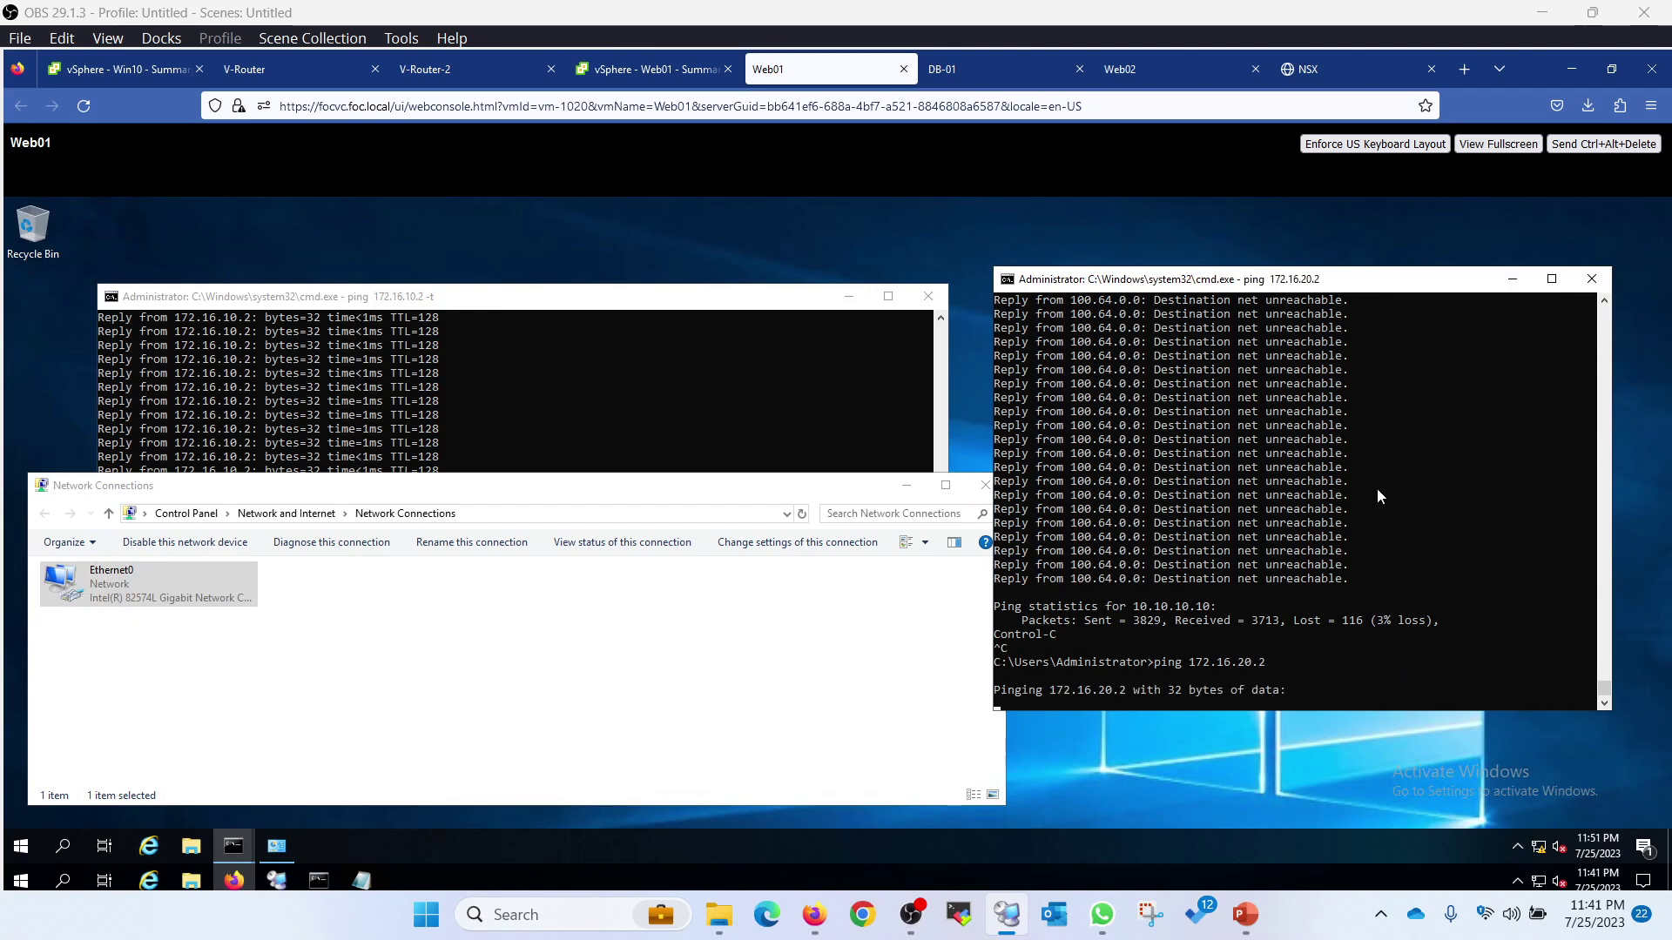
# Step: Cancel the ping to 172.16.20.2 on Web01 and ping the gateway 172.16.20.1
pyautogui.hotkey('ctrl', 'c')
pyautogui.press('Up')
pyautogui.press('BackSpace')
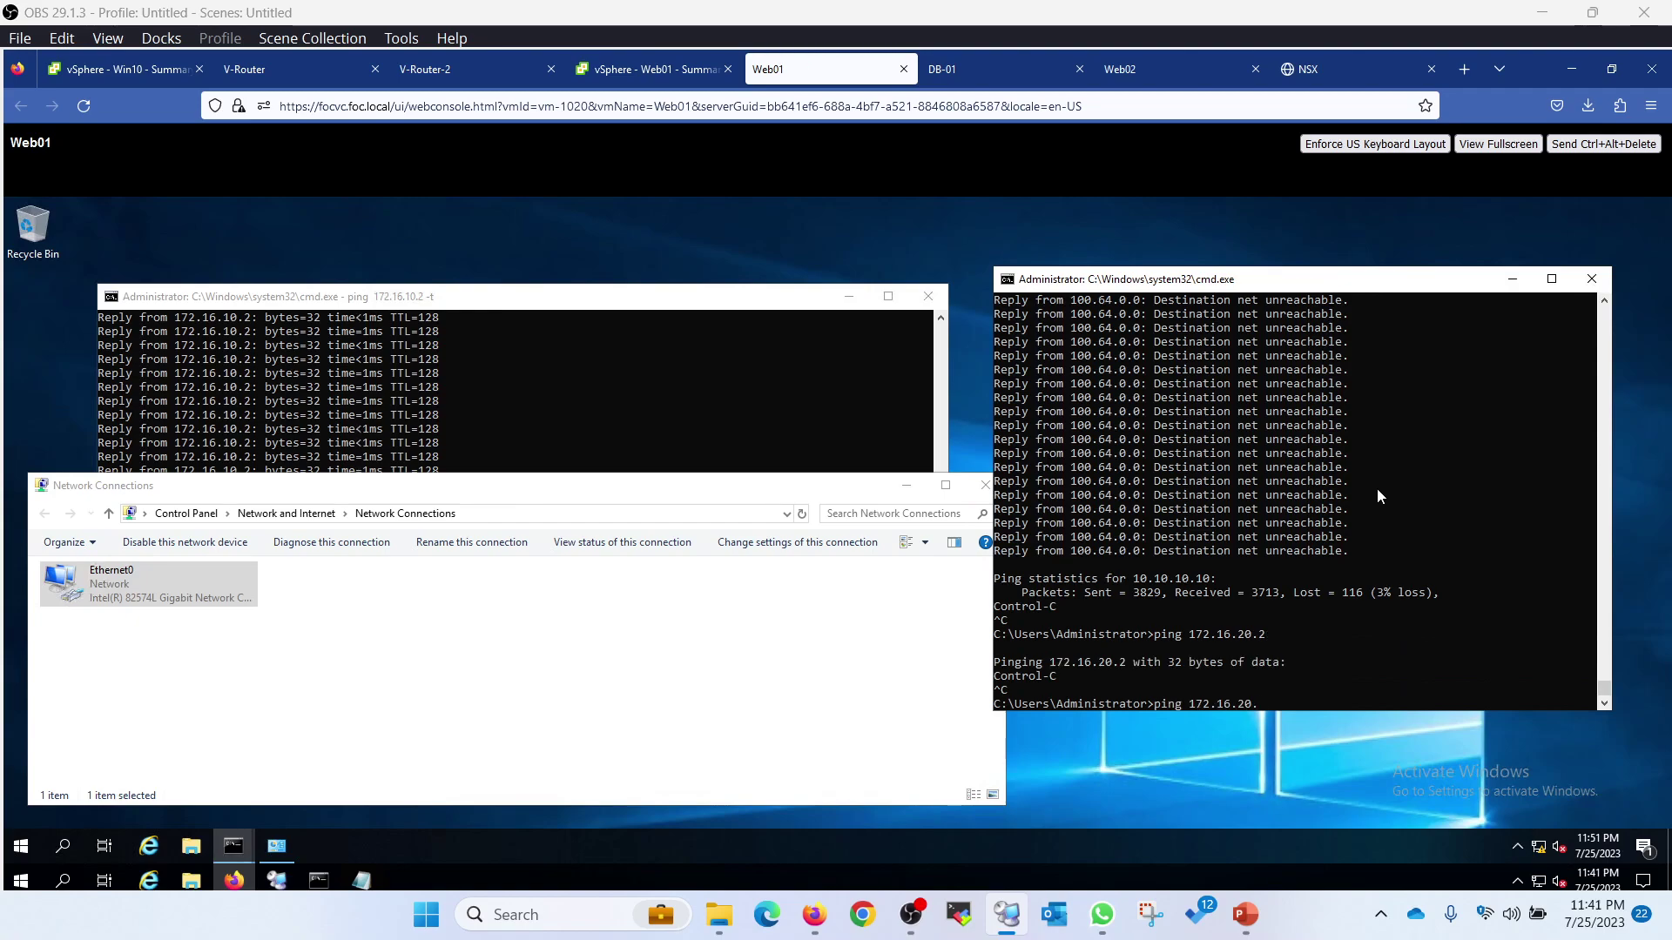
pyautogui.write('1')
pyautogui.press('Return')
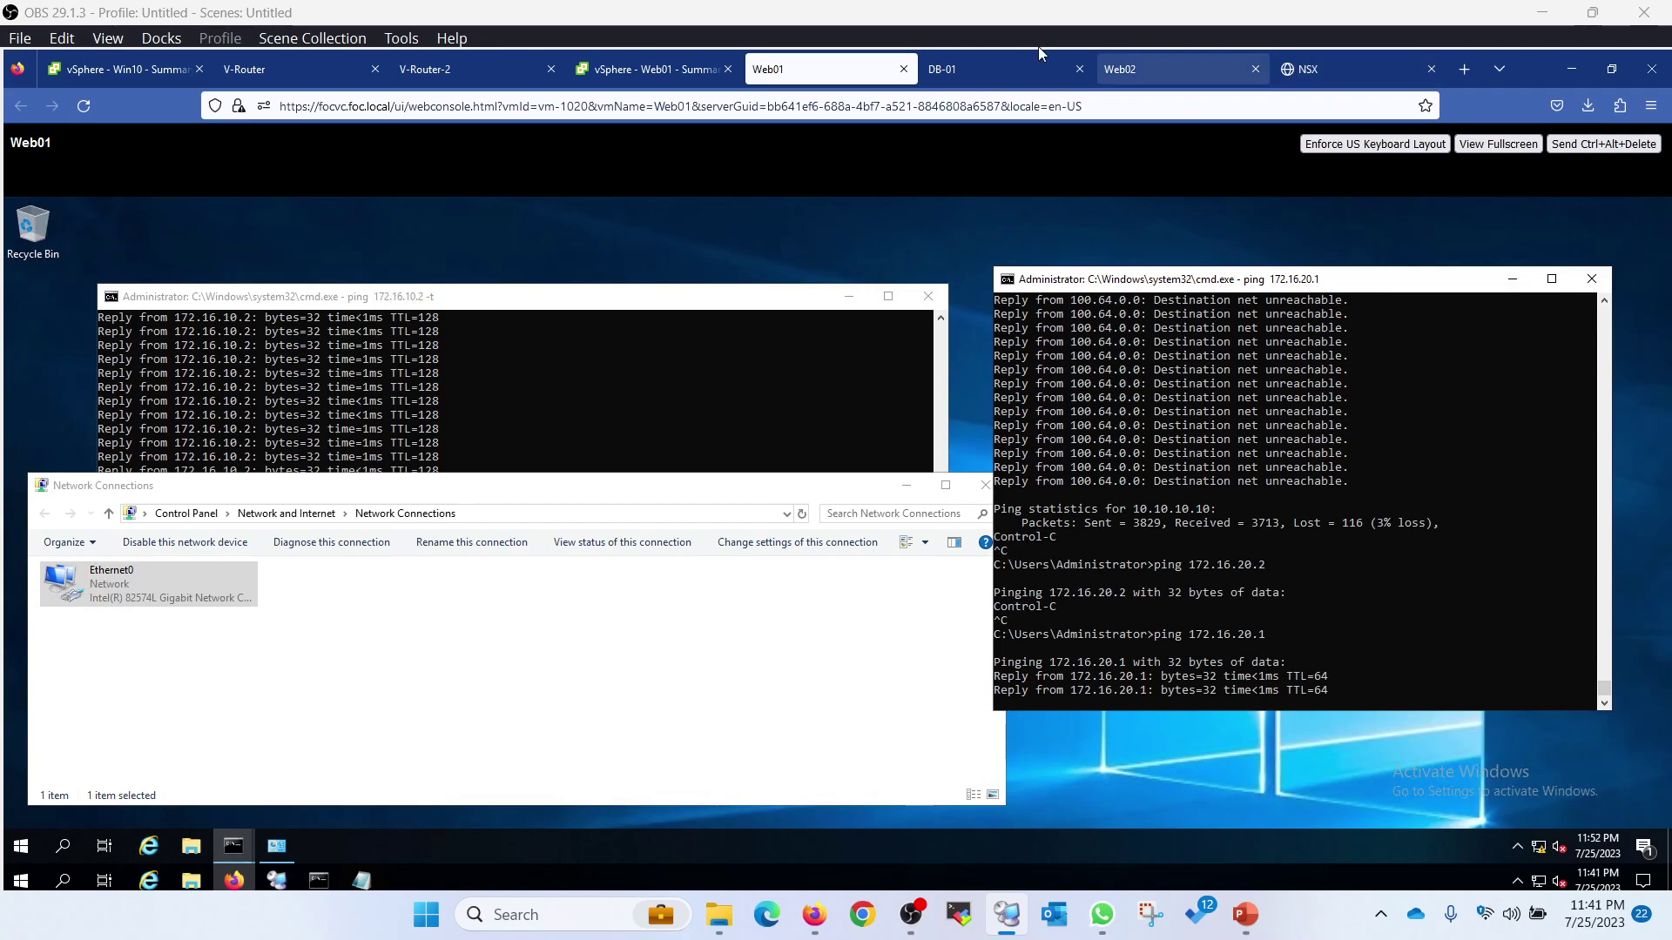
# Step: Check the ping on DB-01 and inspect the IPv4 address in its Ethernet0 network connection details
pyautogui.click(991, 71)
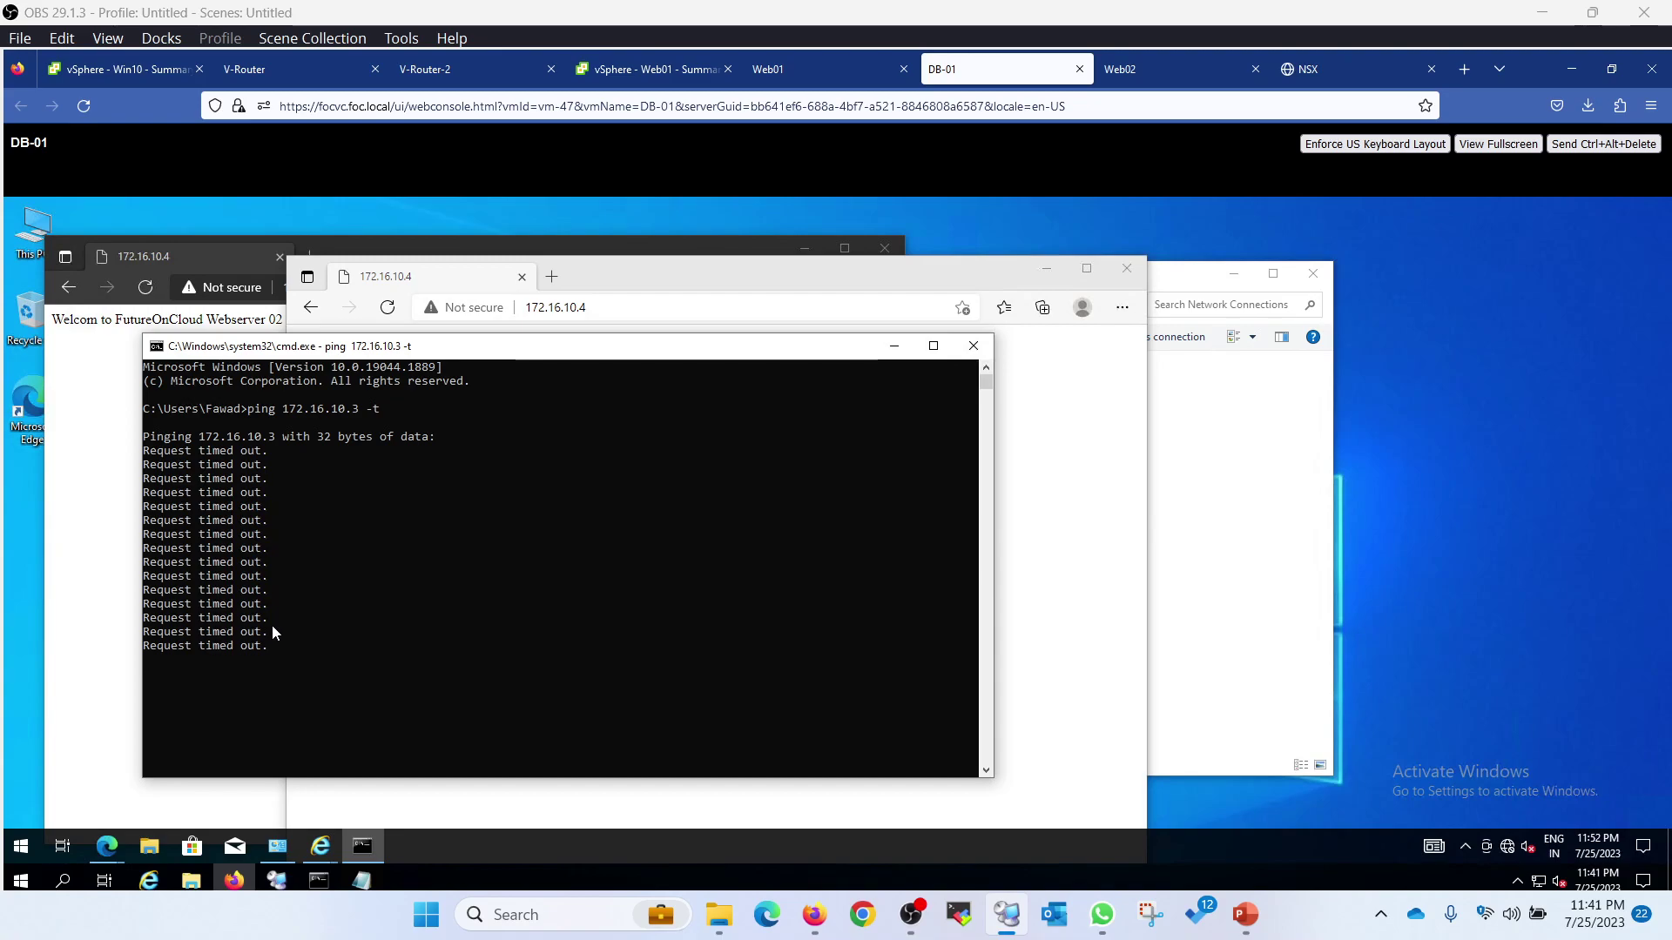
pyautogui.click(277, 847)
pyautogui.rightClick(478, 396)
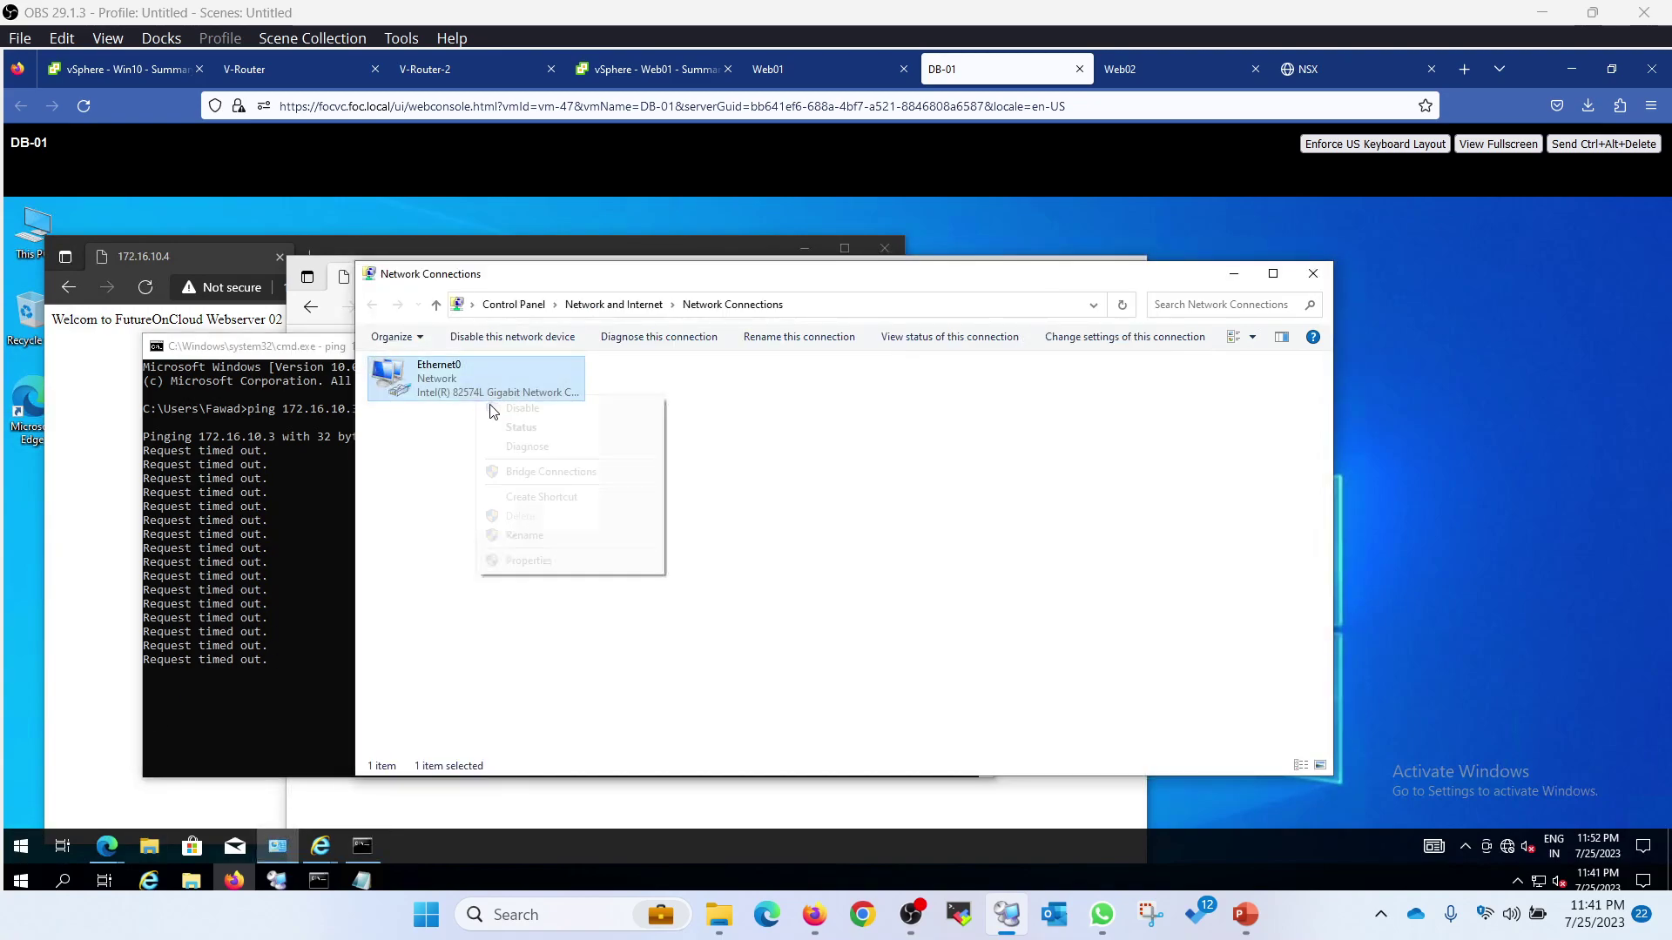
pyautogui.click(521, 429)
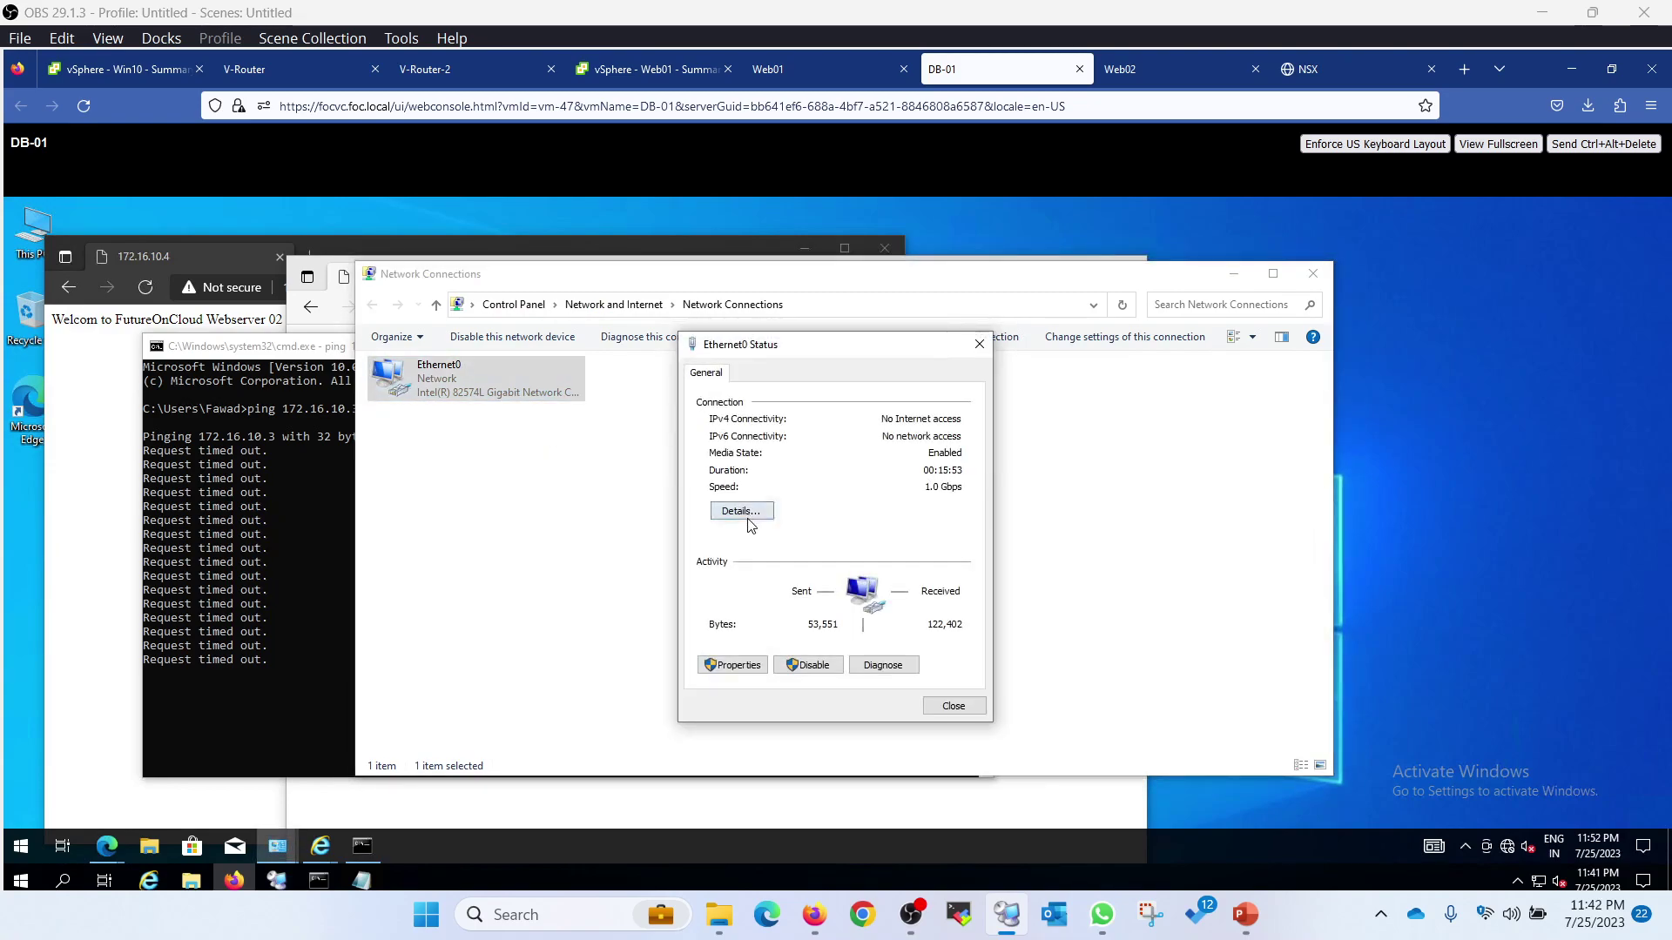
pyautogui.click(740, 515)
pyautogui.click(853, 500)
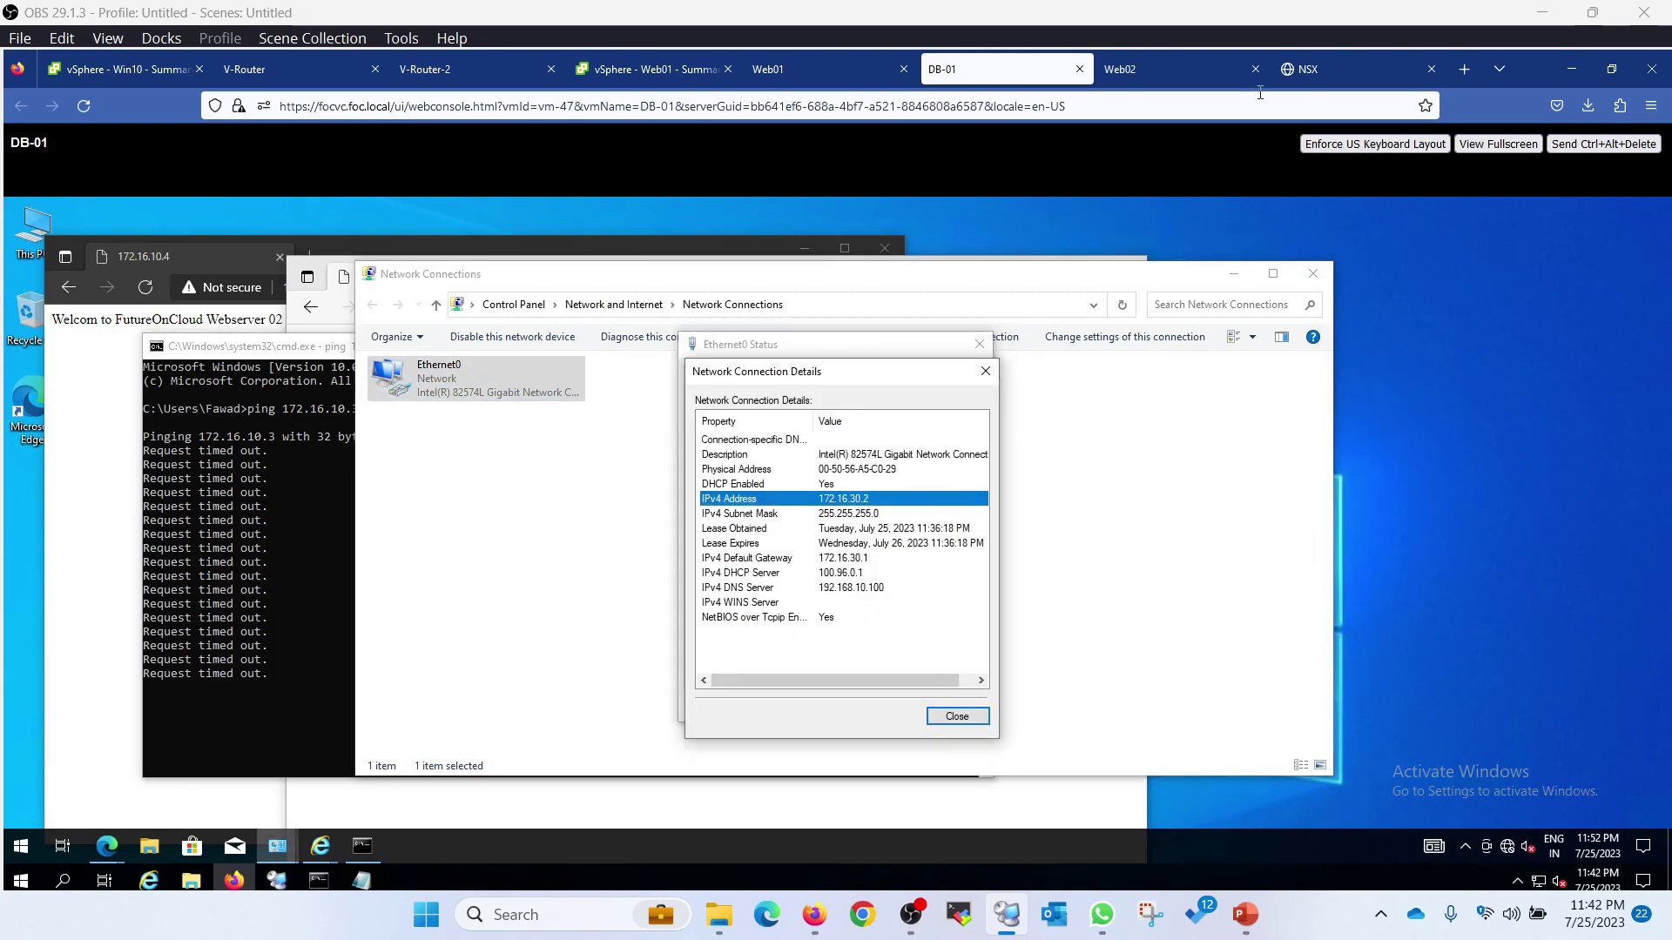
# Step: On Web02, stop the ping to 10.10.10.10 and start a continuous ping to 172.16.30.2 with the -t option
pyautogui.click(1184, 71)
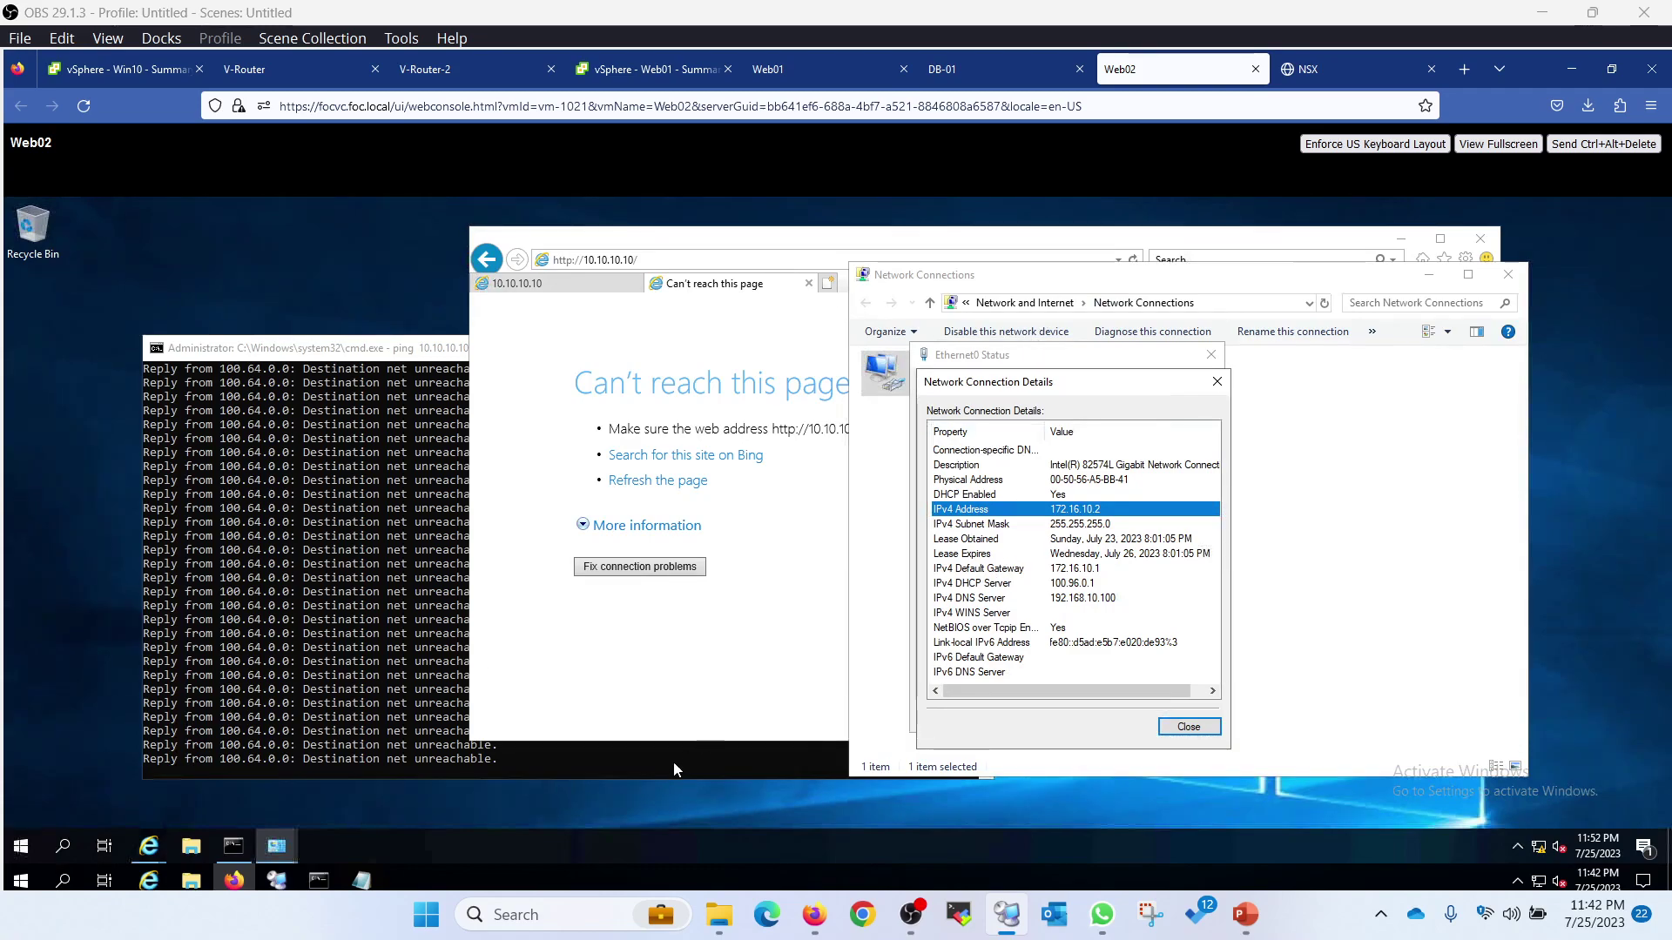
pyautogui.click(229, 856)
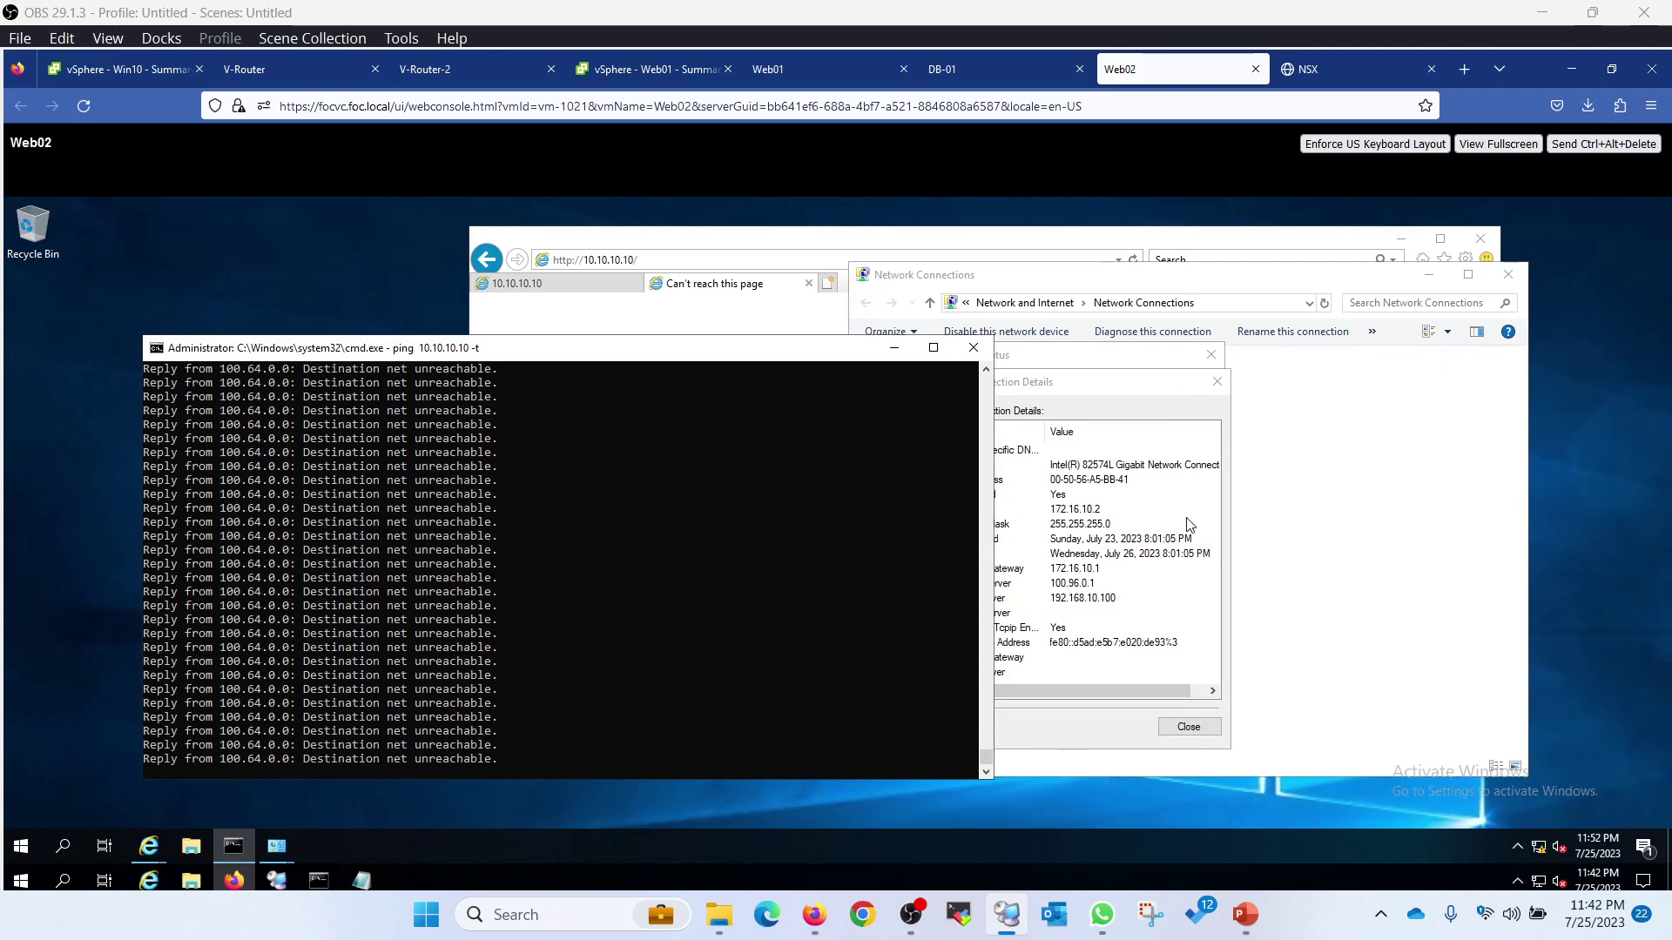
pyautogui.click(662, 554)
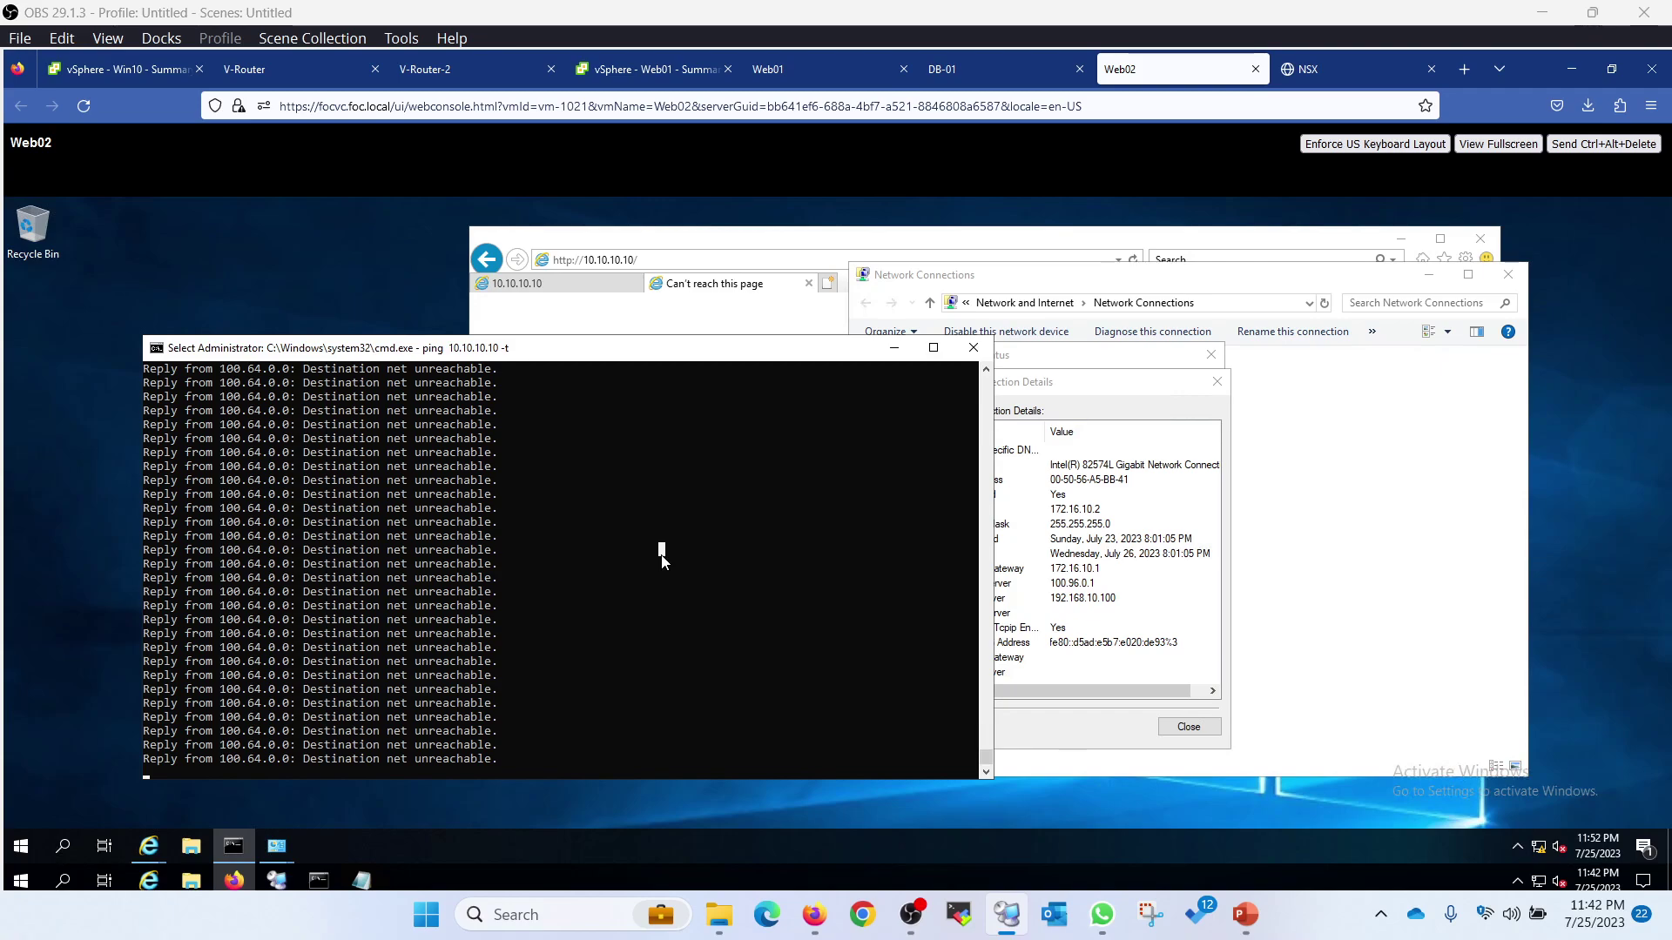
pyautogui.hotkey('ctrl', 'c')
pyautogui.hotkey('ctrl', 'c')
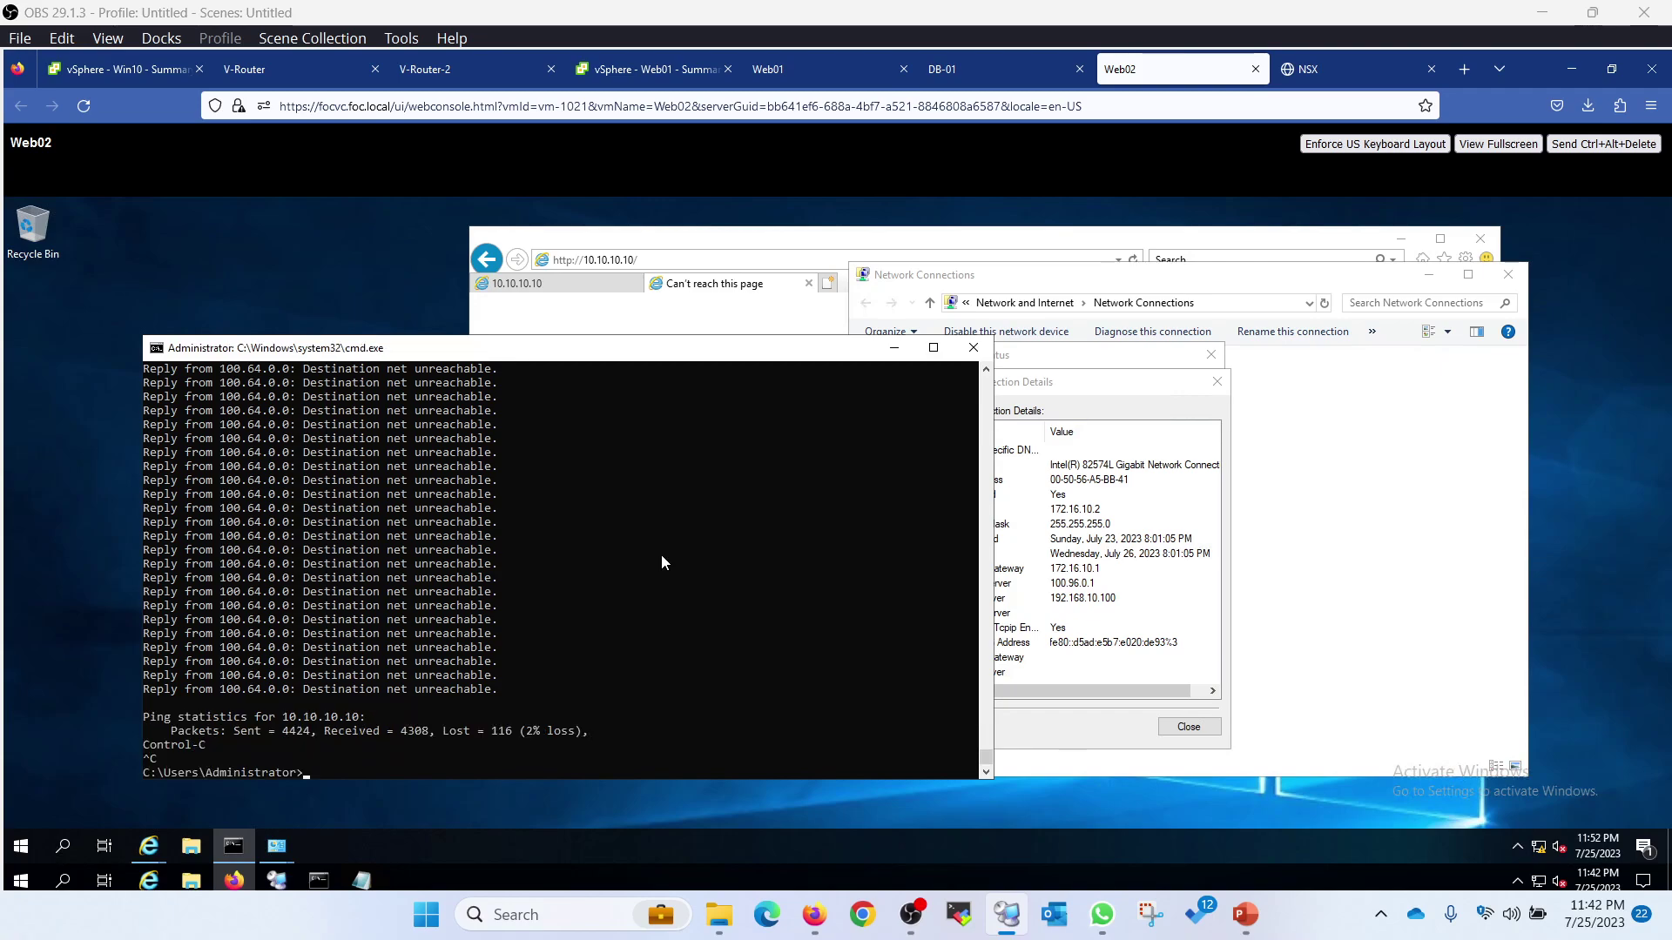
pyautogui.write('ping')
pyautogui.write(' 172')
pyautogui.write('.16.30.2')
pyautogui.write(' -t')
pyautogui.press('Return')
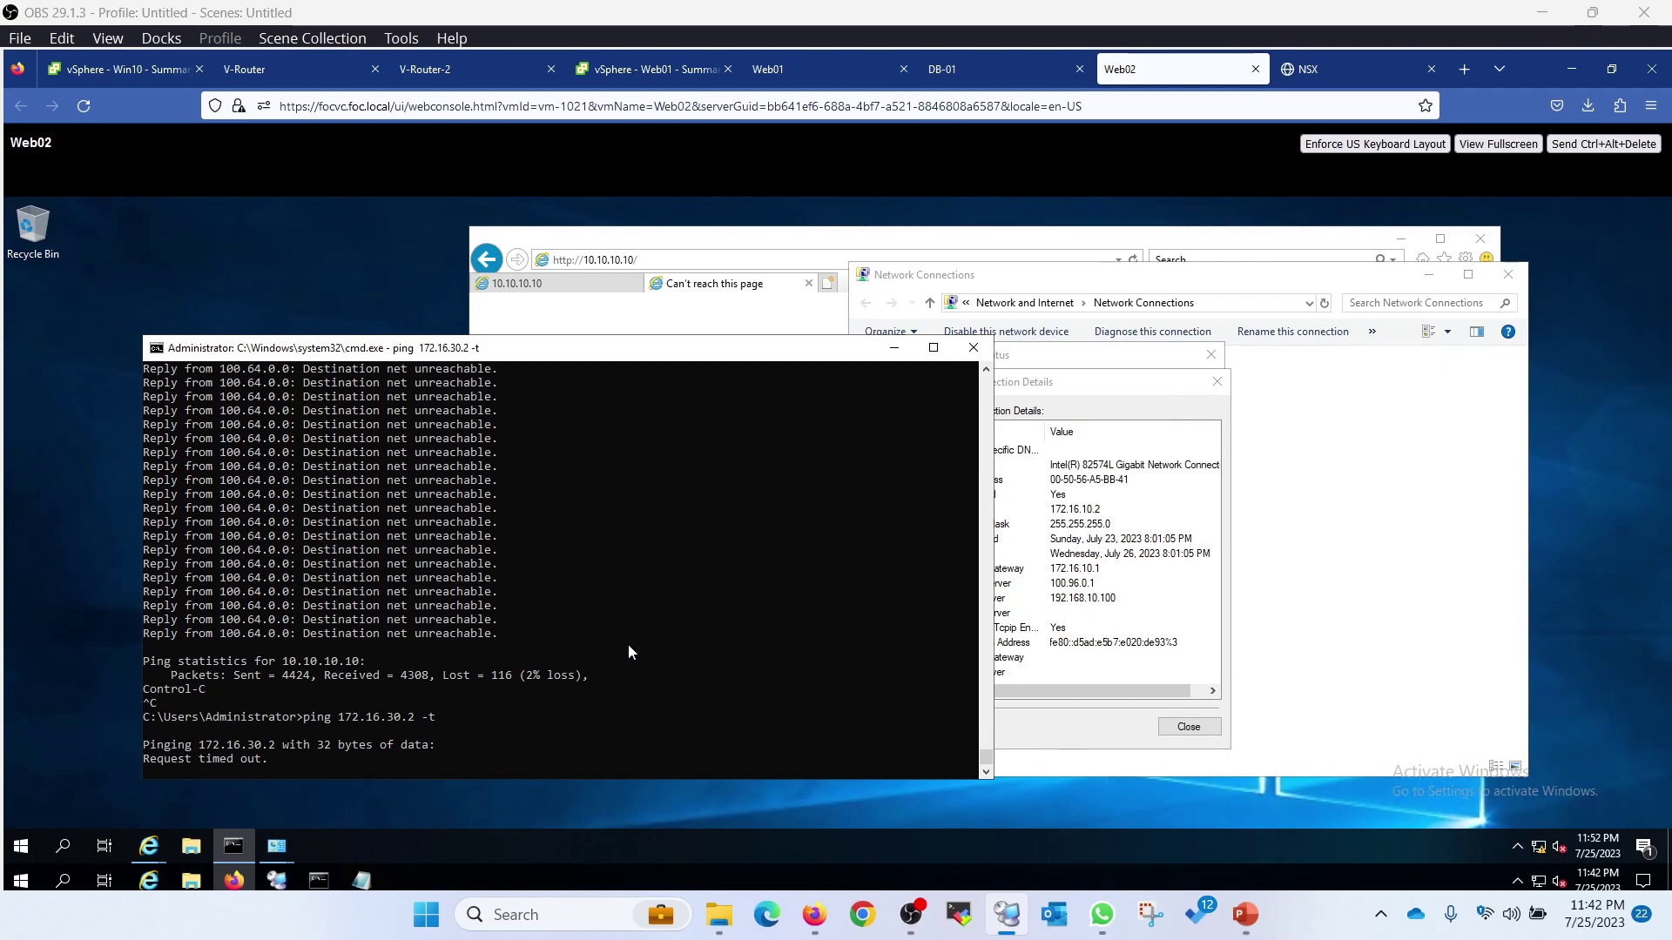
# Step: Check DB-01's IPv4 address and ping 172.16.30.2 from Web01's idle command prompt
pyautogui.click(963, 72)
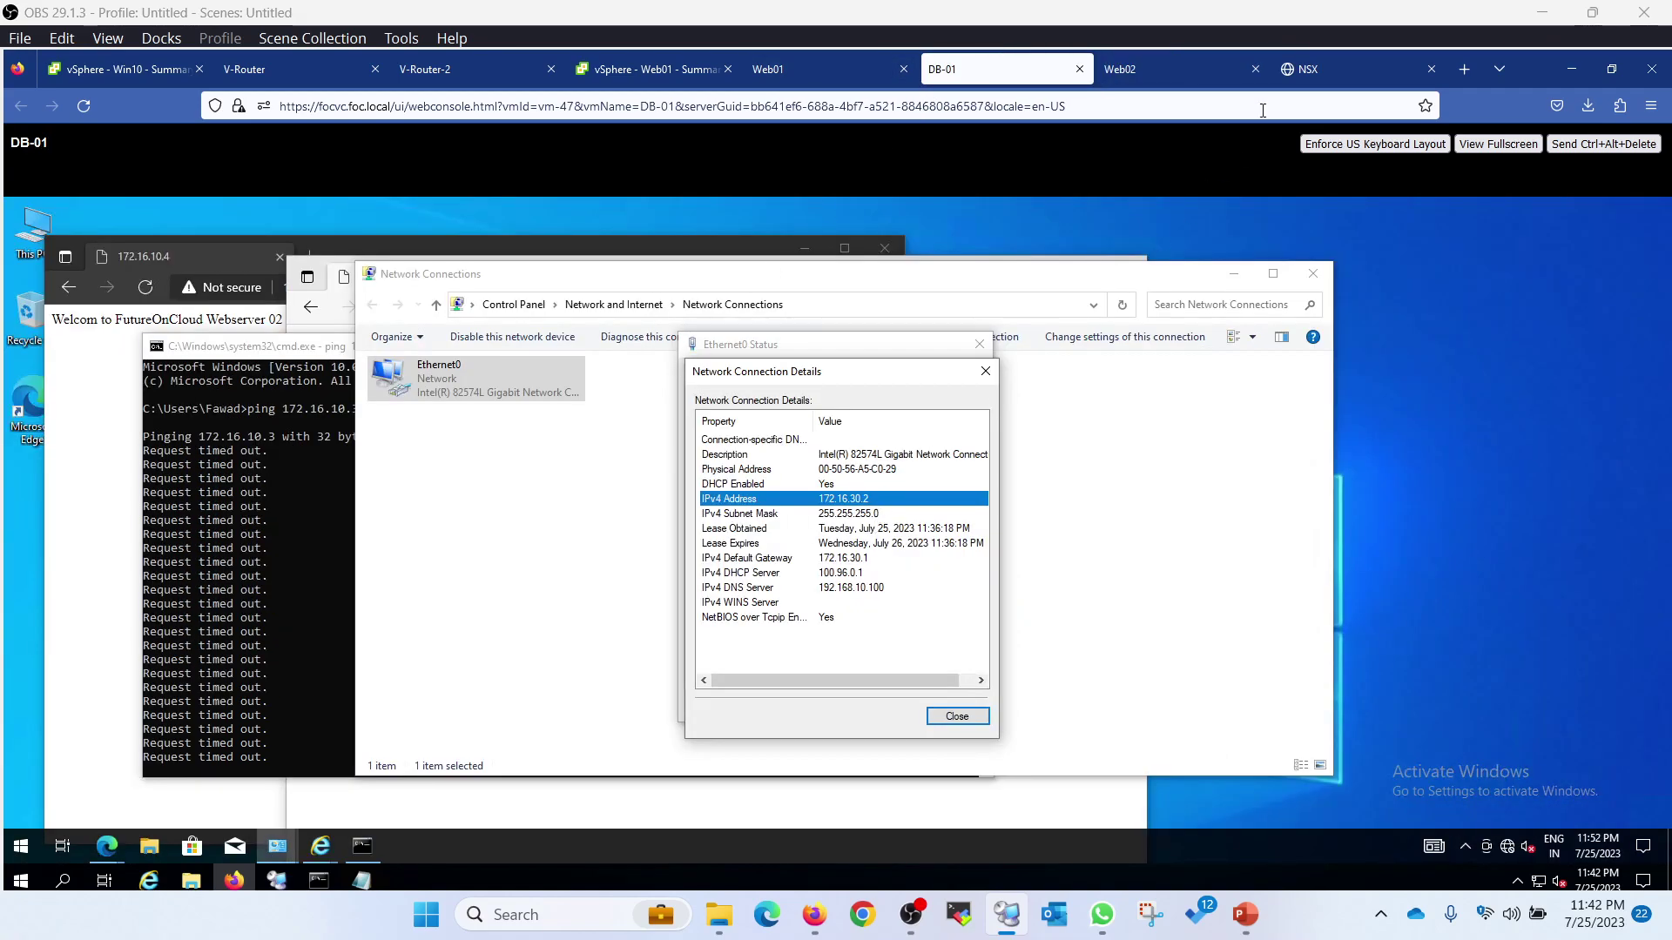
pyautogui.click(1151, 69)
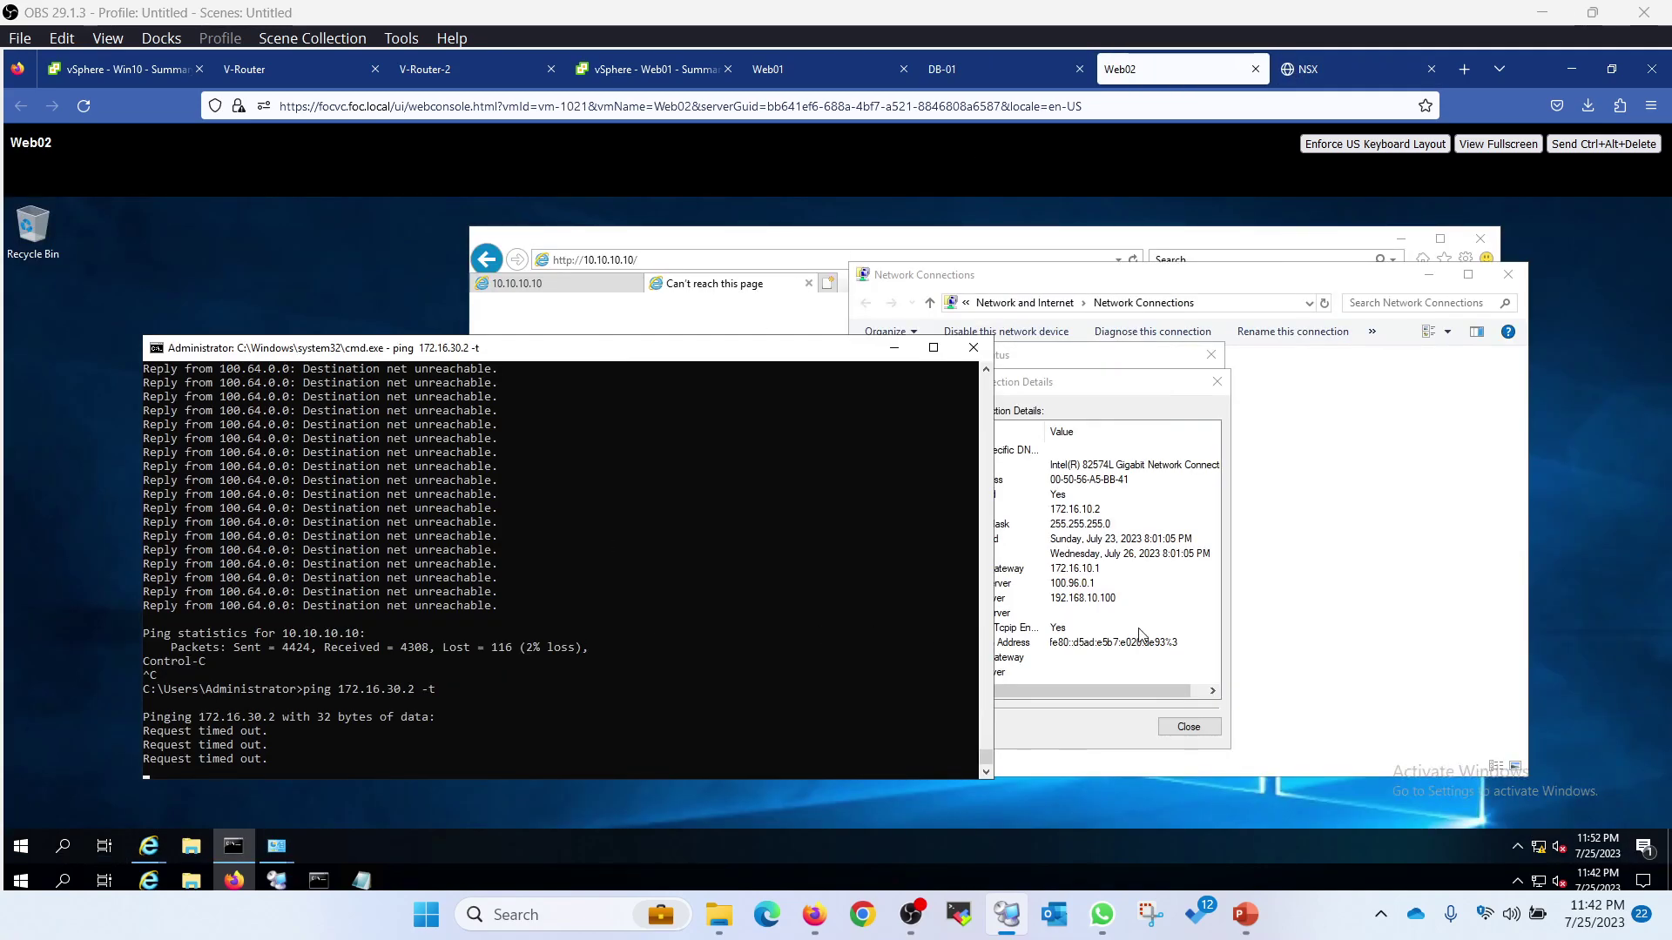
pyautogui.click(801, 64)
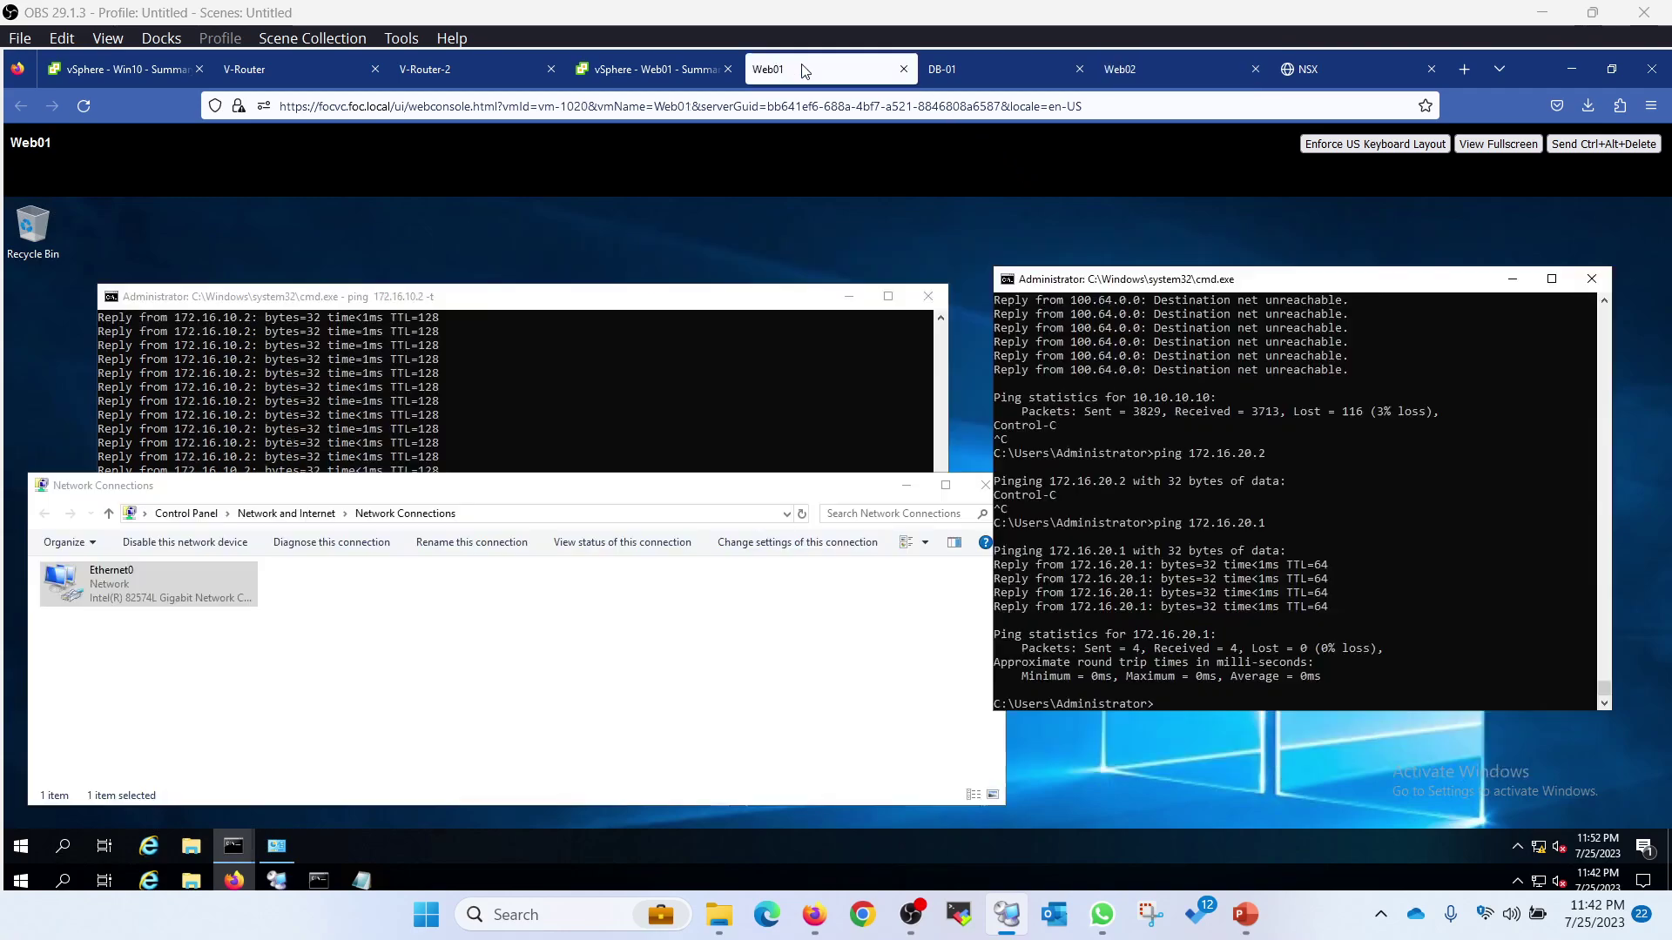
pyautogui.click(588, 392)
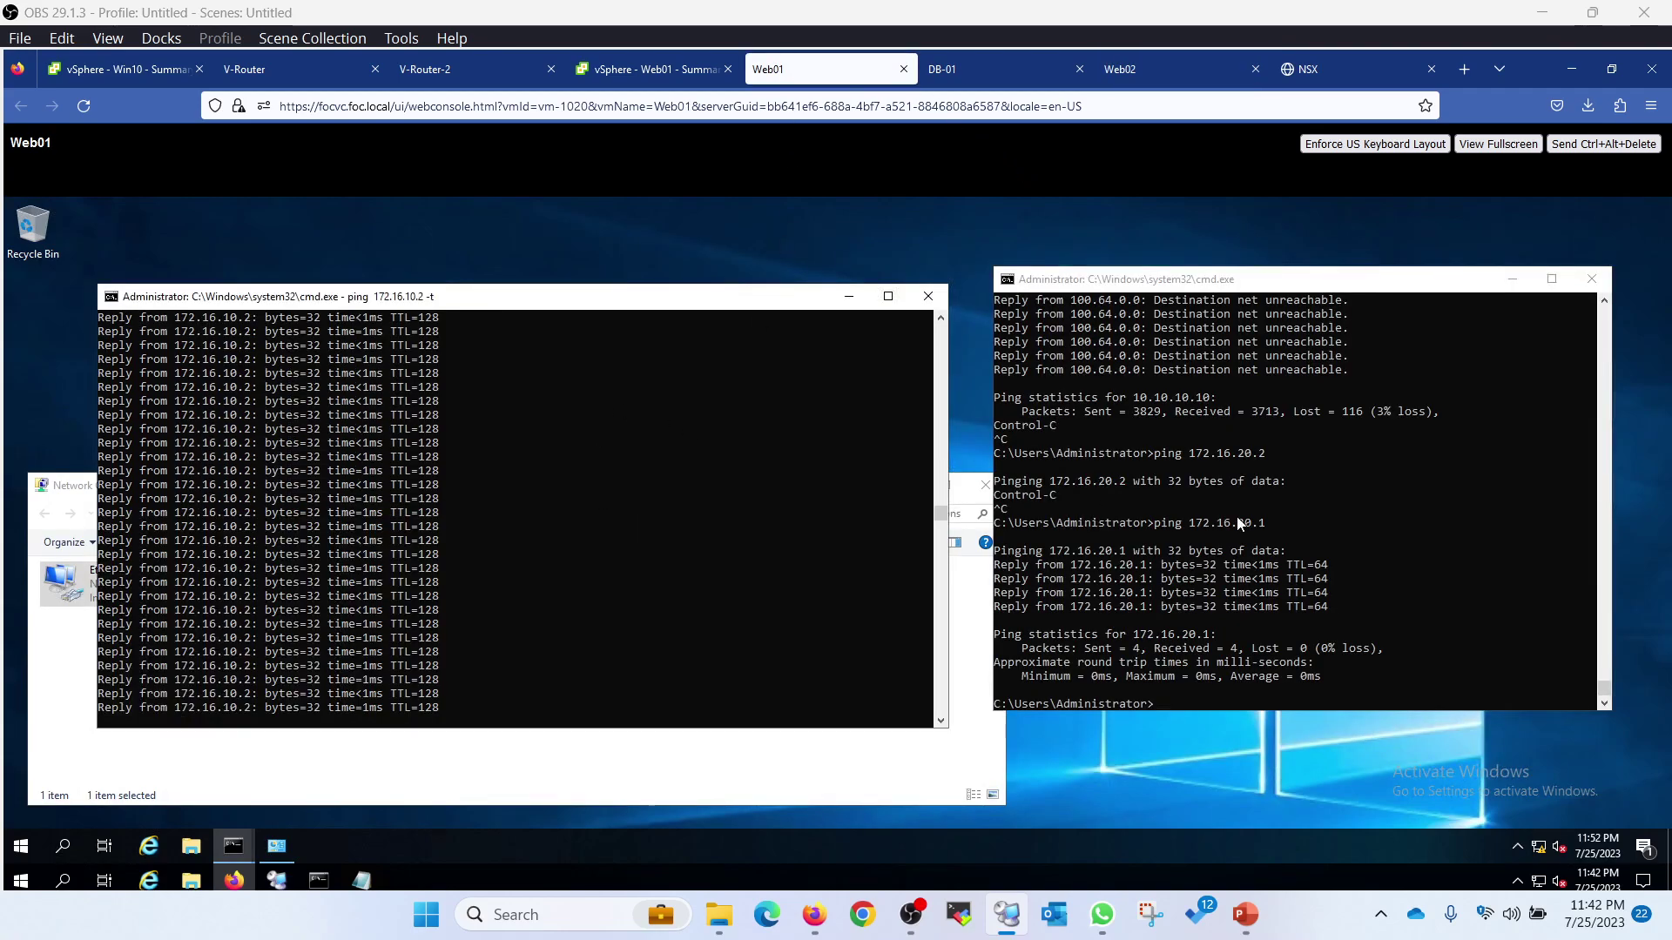
pyautogui.press('Up')
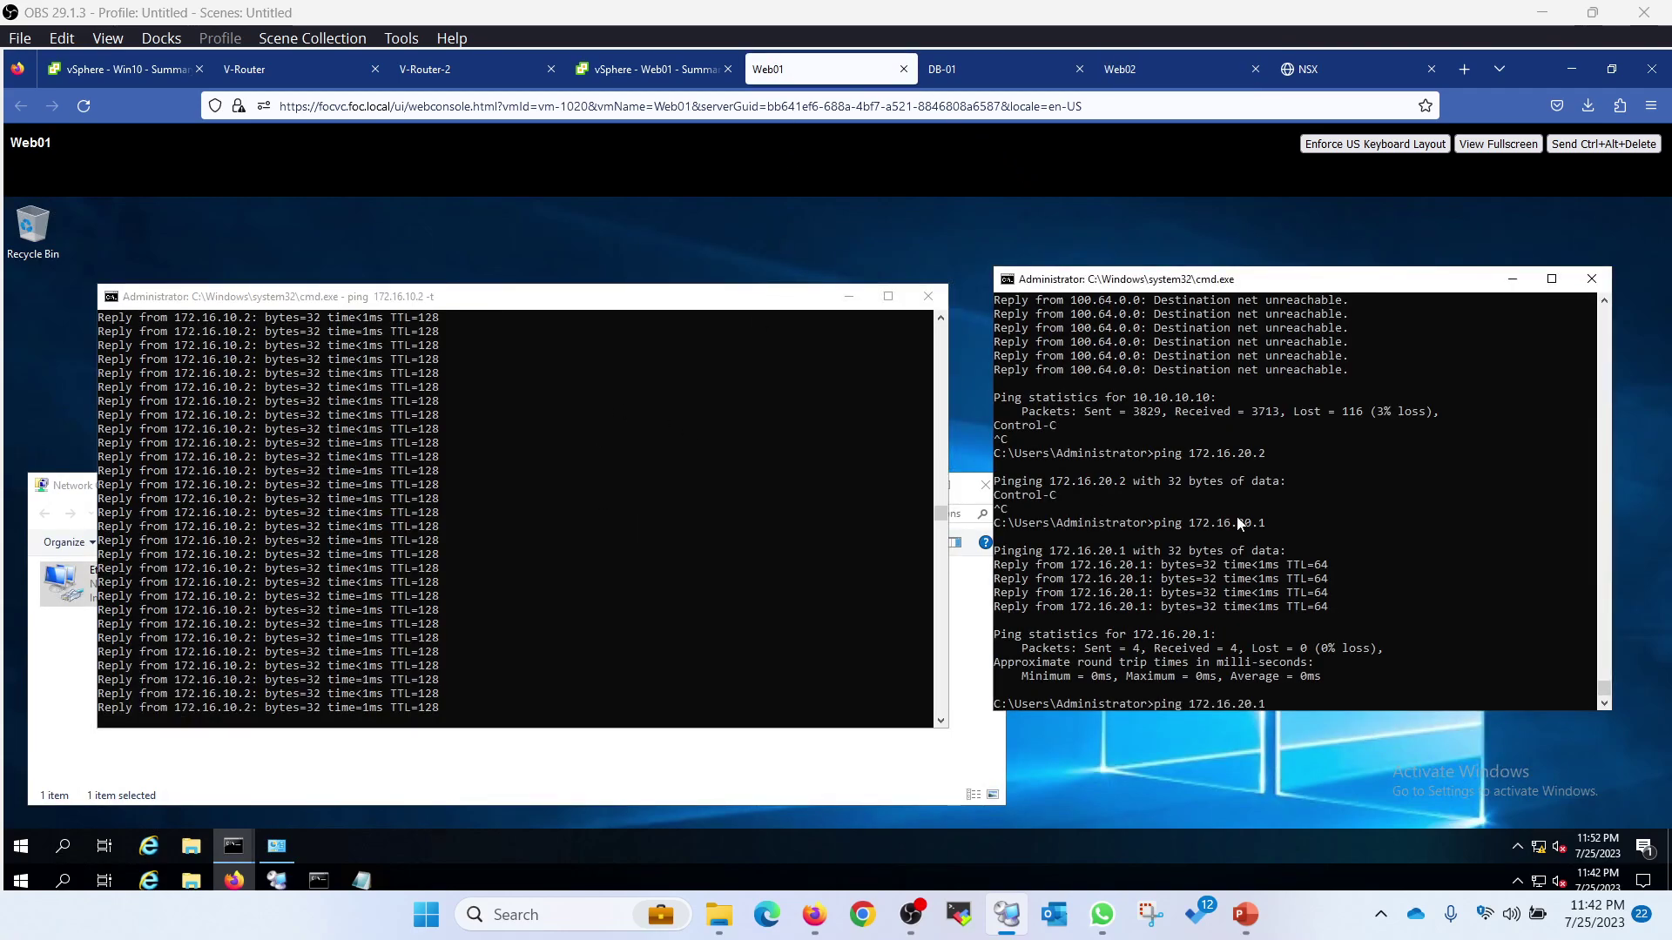
pyautogui.press('BackSpace')
pyautogui.press('BackSpace')
pyautogui.write('30.2')
pyautogui.press('Return')
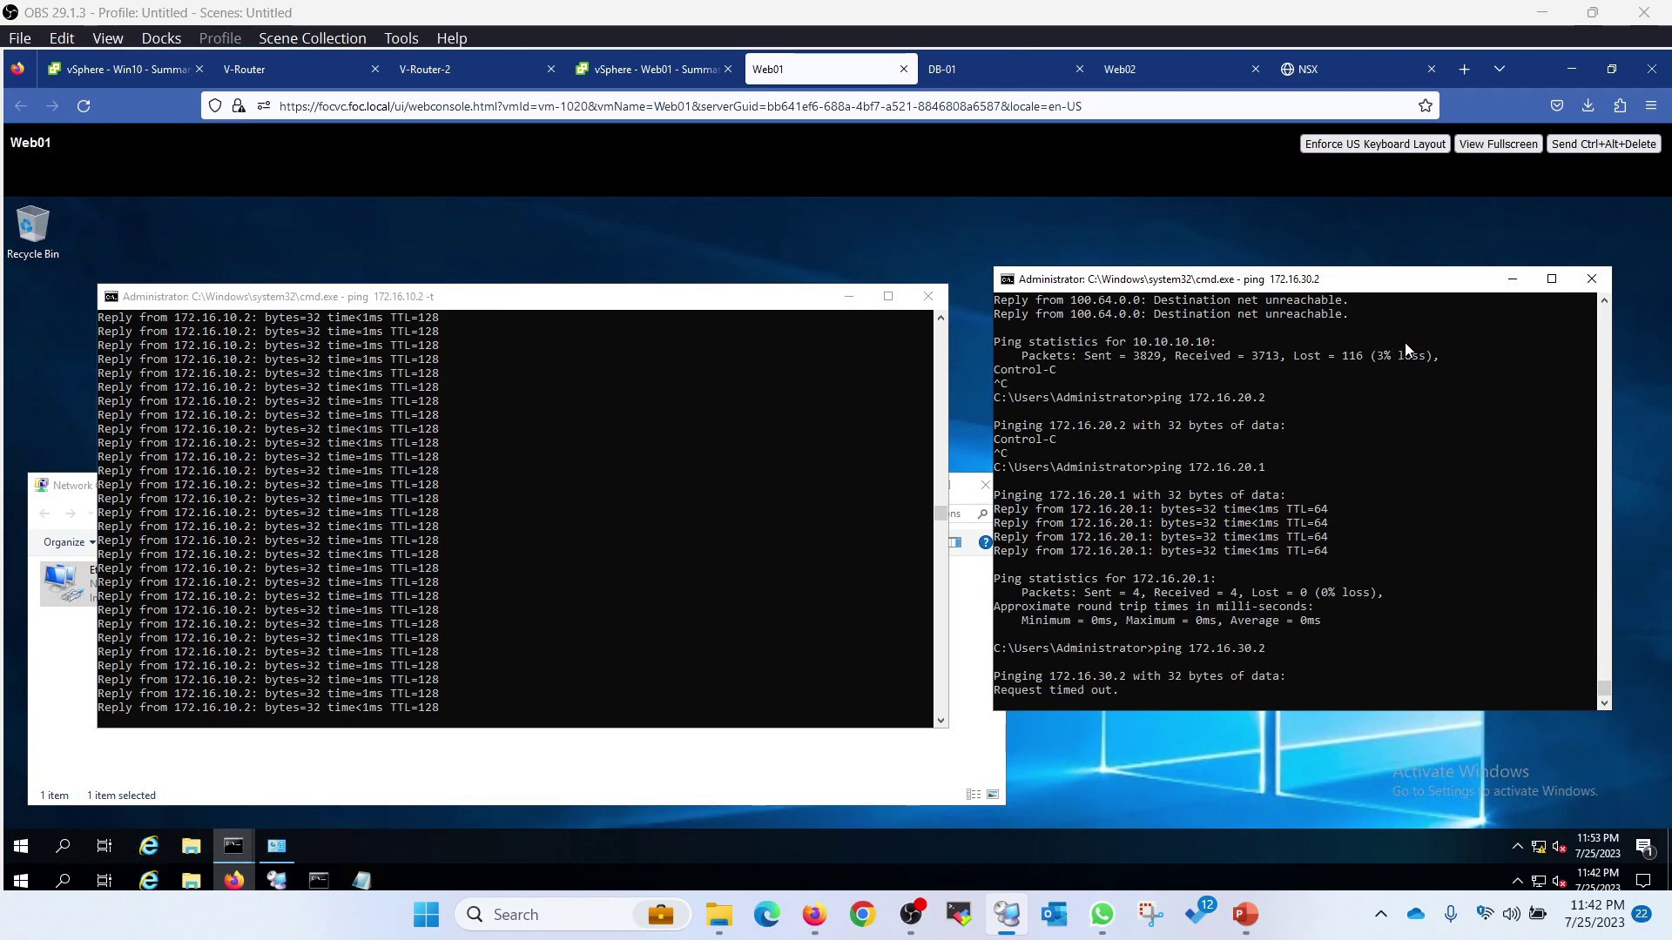
# Step: In NSX, open the Virtual server at 172.16.10.4 for editing, review its settings and leave without changes
pyautogui.click(1335, 74)
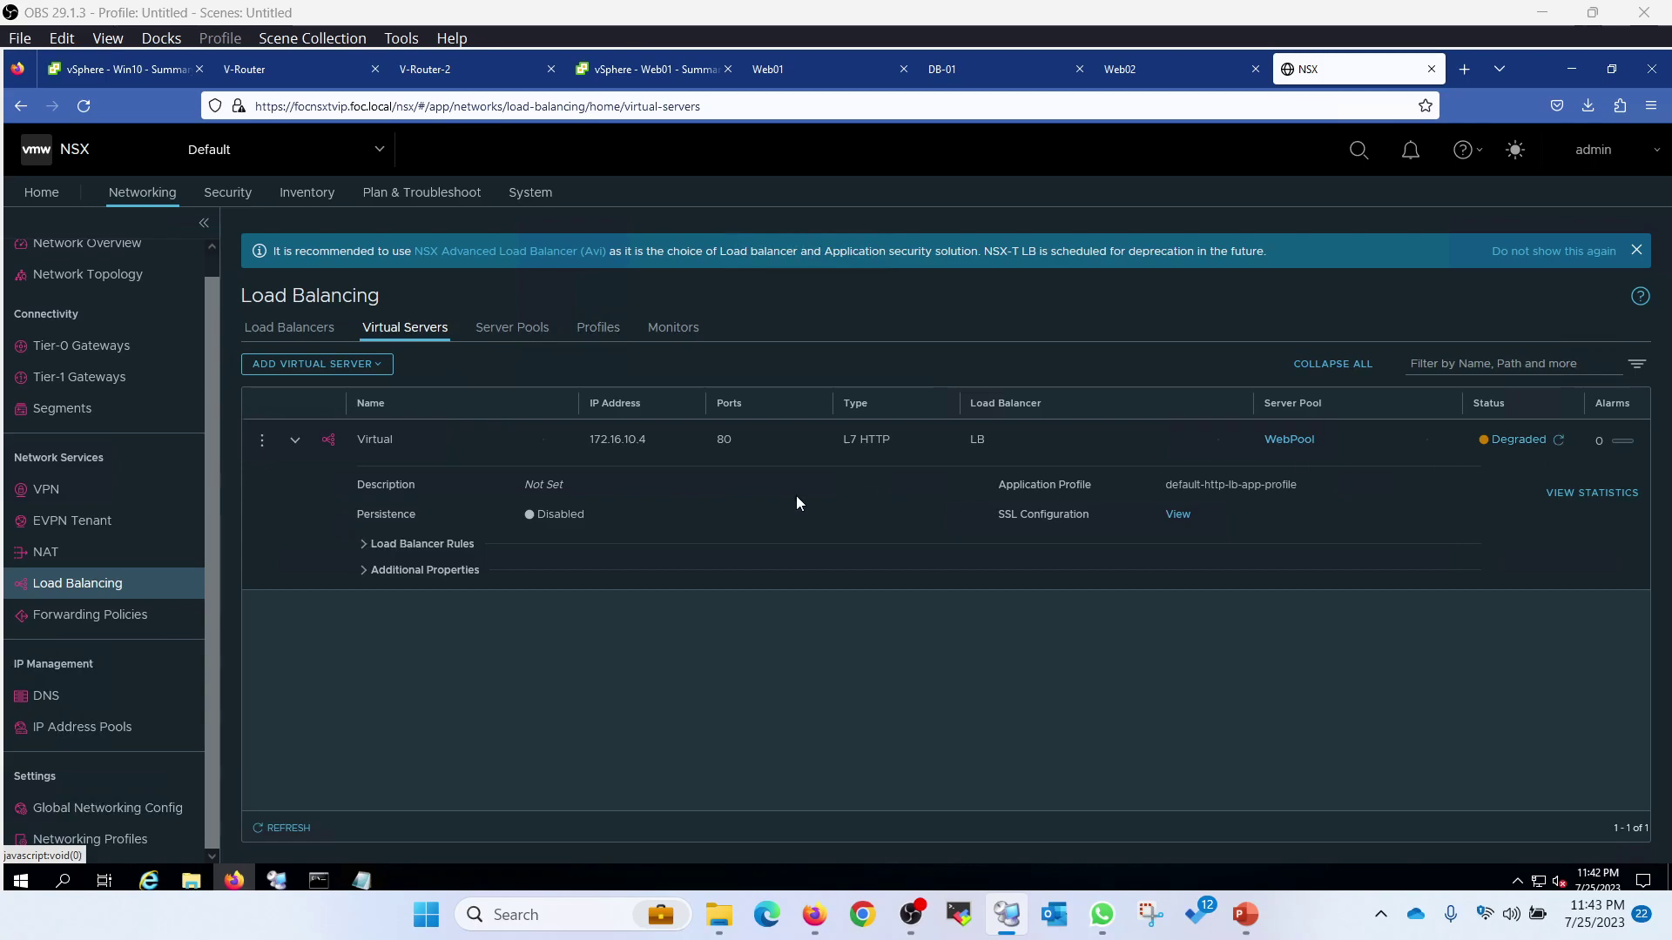
pyautogui.click(261, 441)
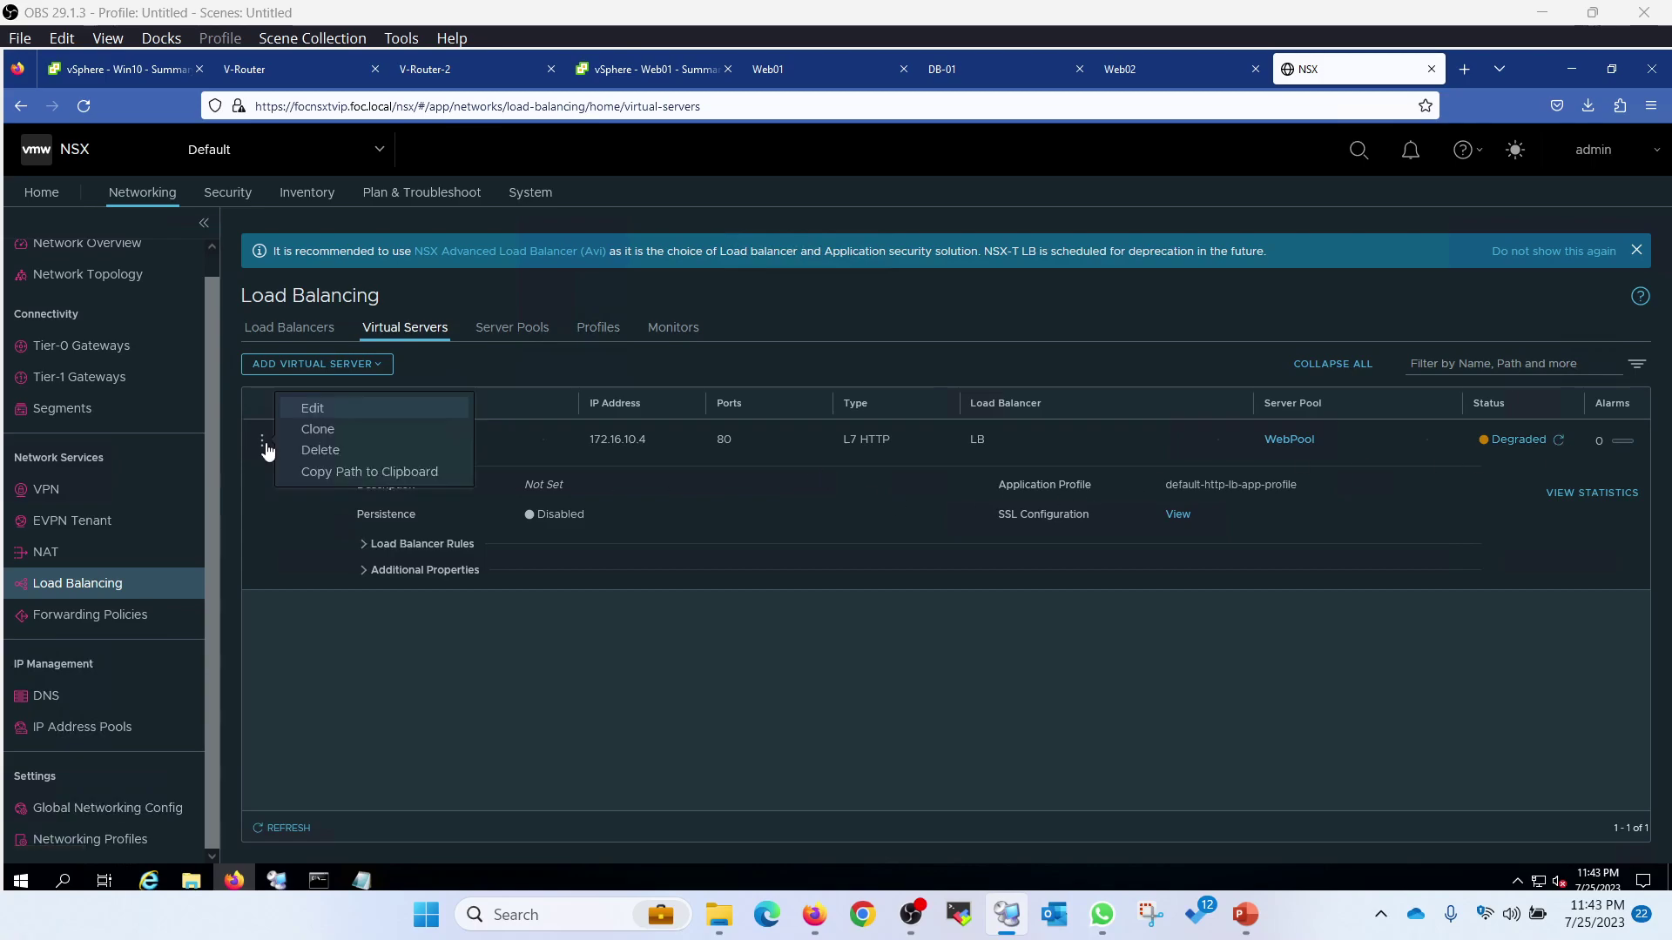
pyautogui.click(312, 409)
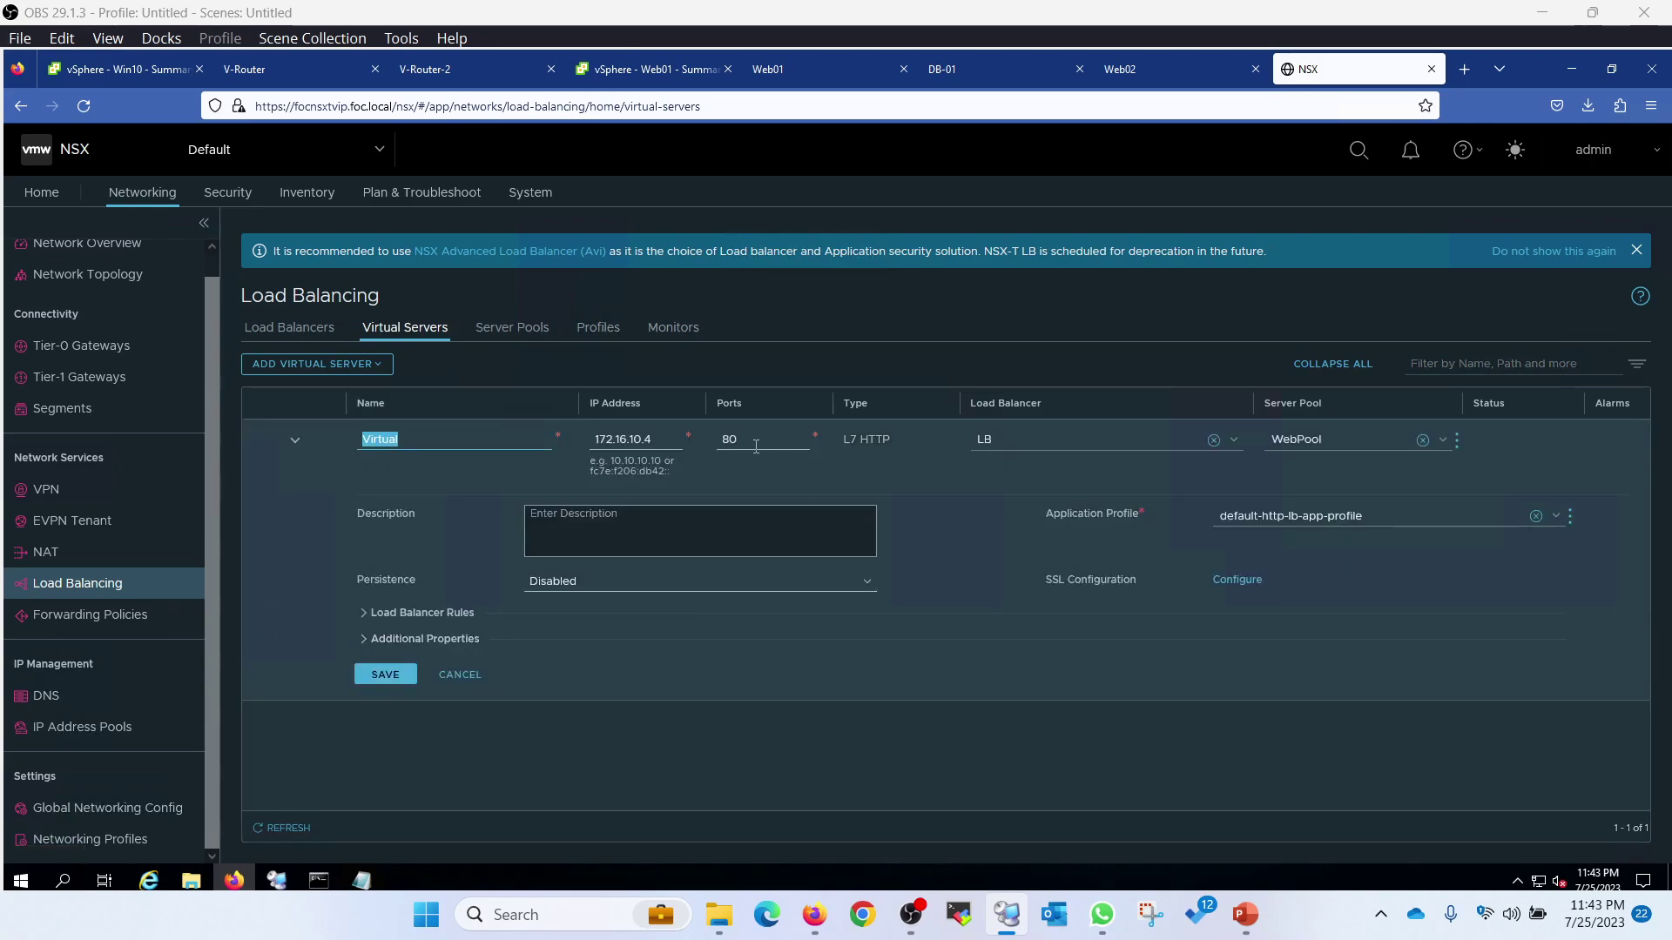
pyautogui.click(461, 677)
# Step: Open the LB load balancer for editing, save it with its existing settings, and refresh the Virtual server's status
pyautogui.click(289, 328)
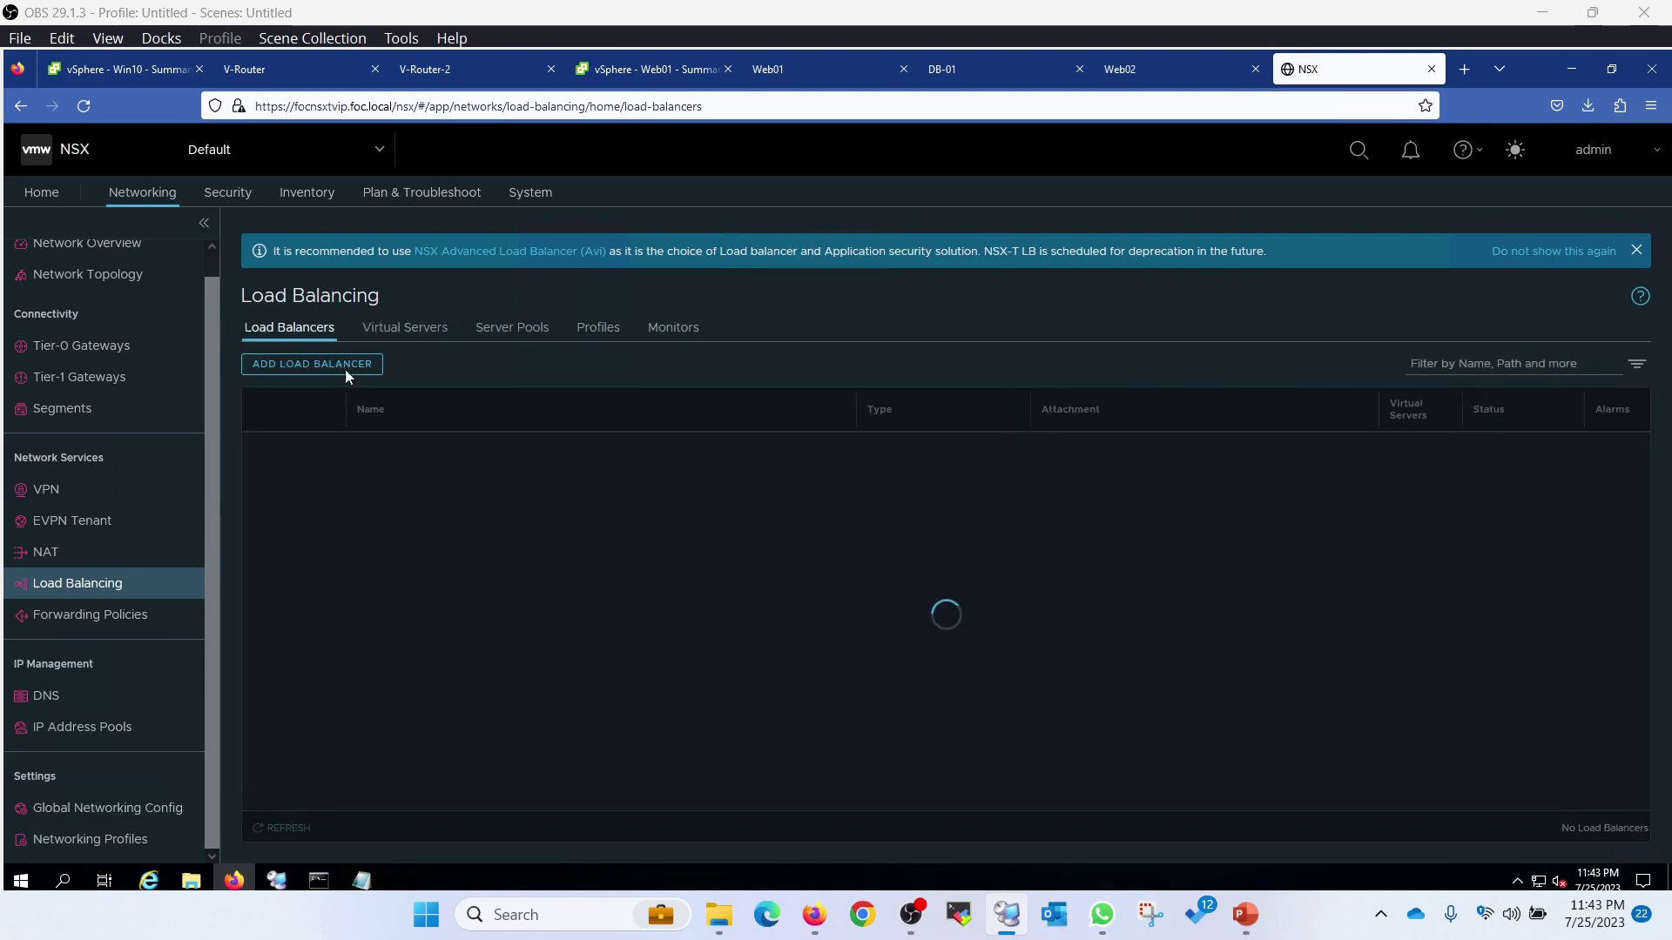
pyautogui.click(262, 454)
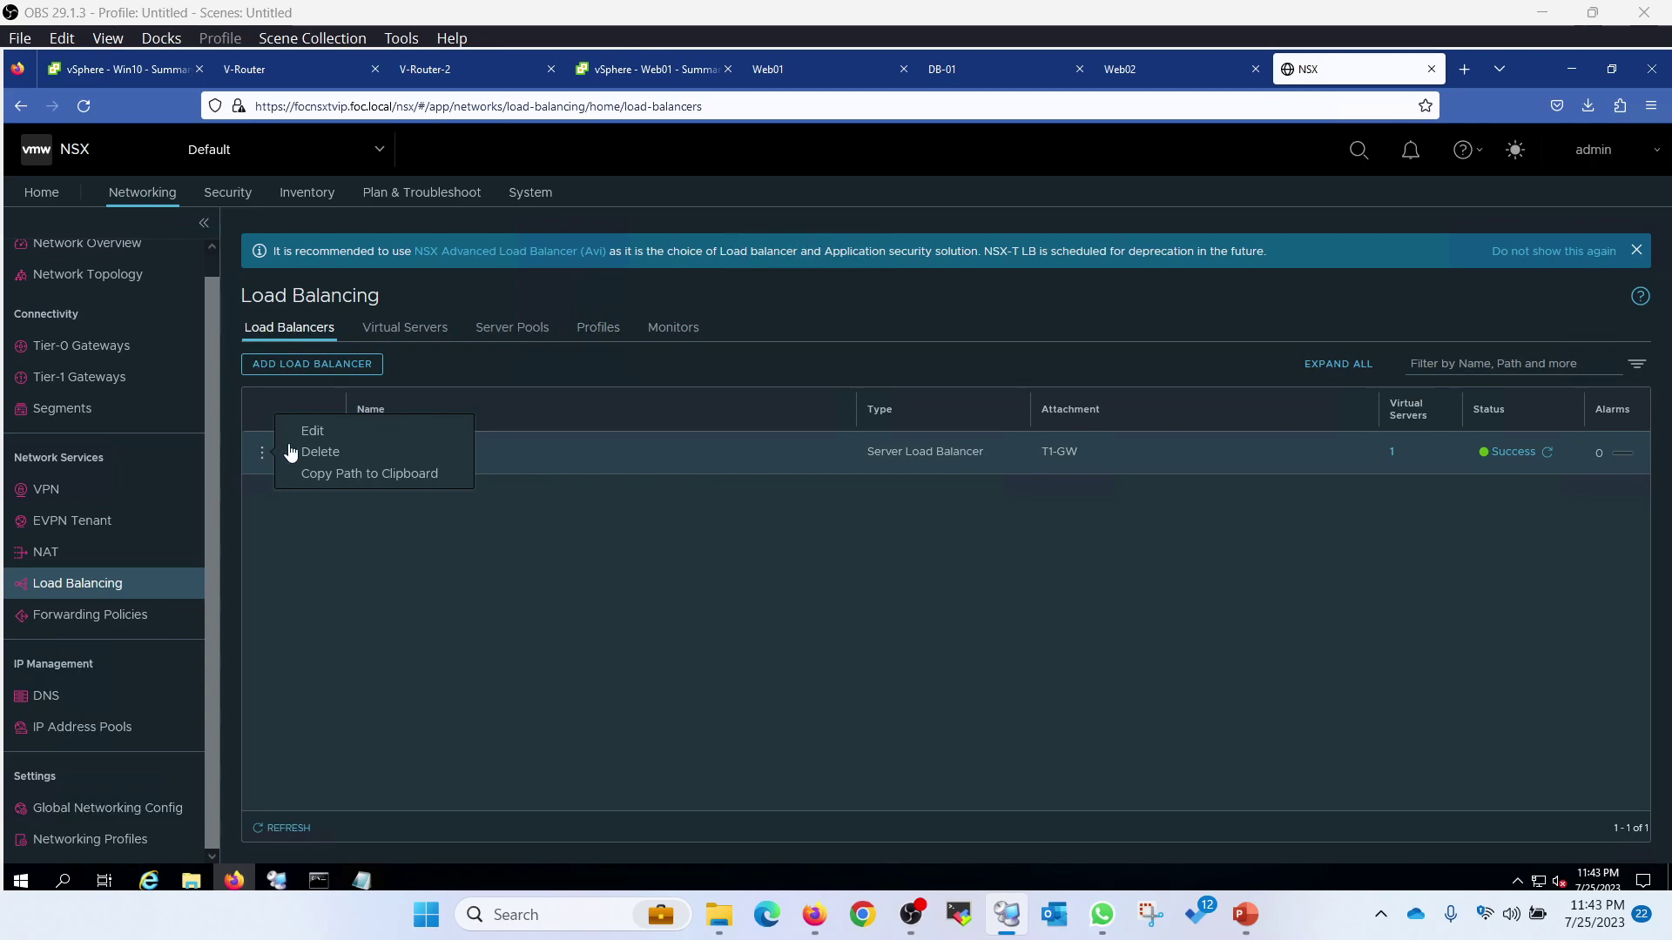
pyautogui.click(315, 432)
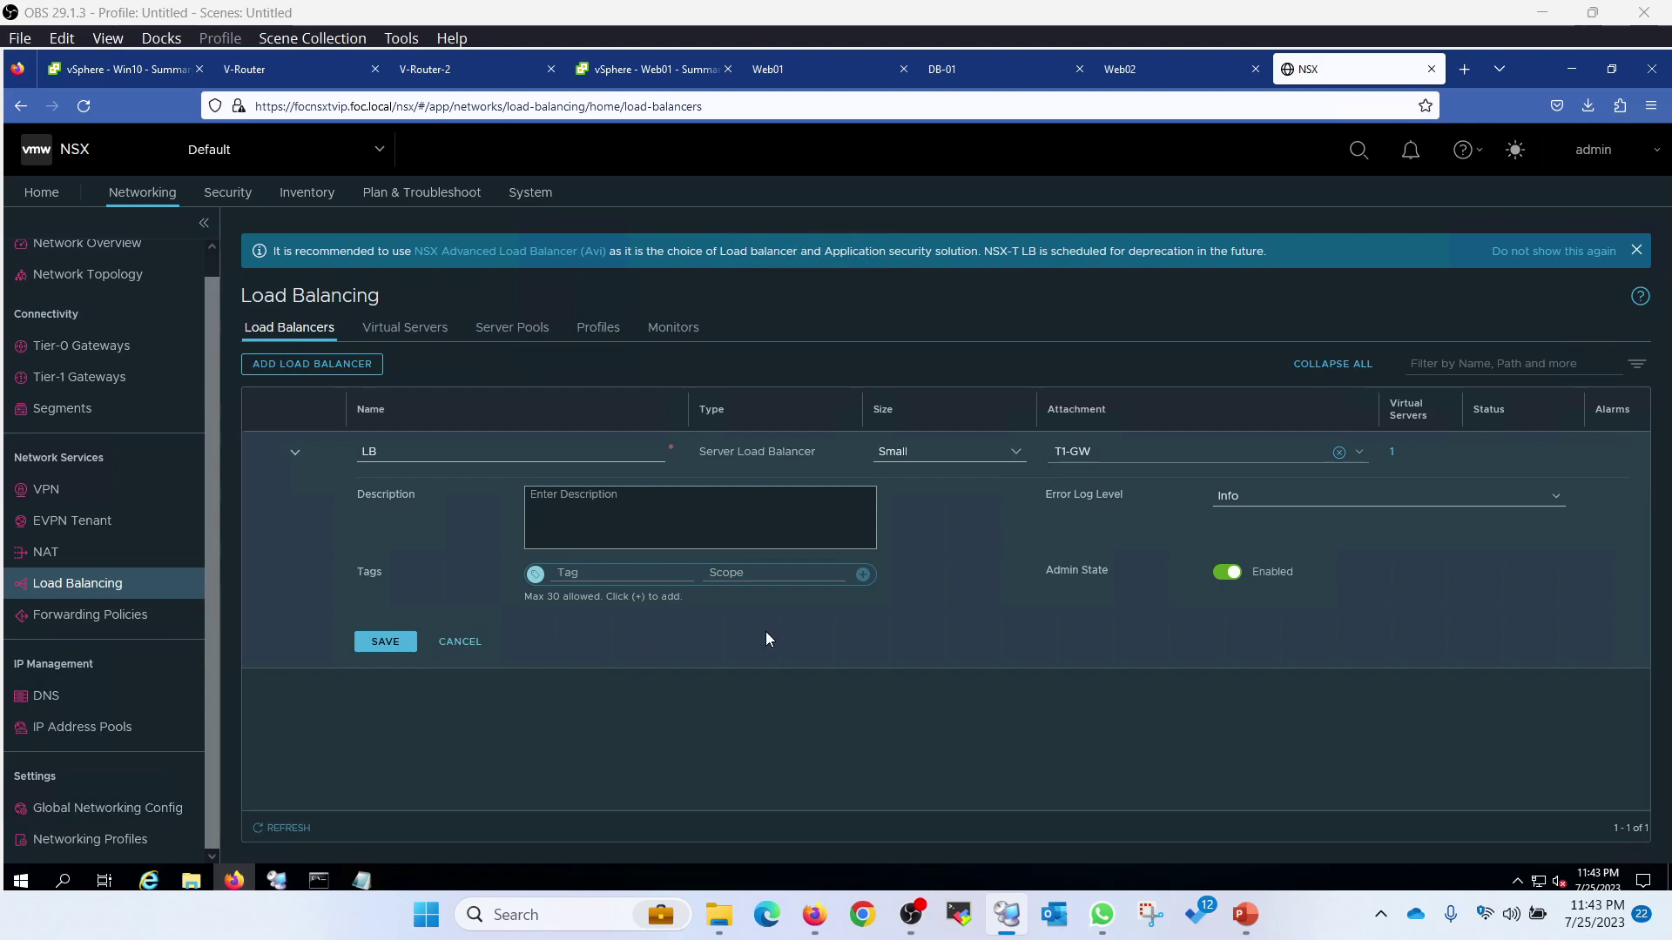
pyautogui.click(411, 646)
pyautogui.click(404, 345)
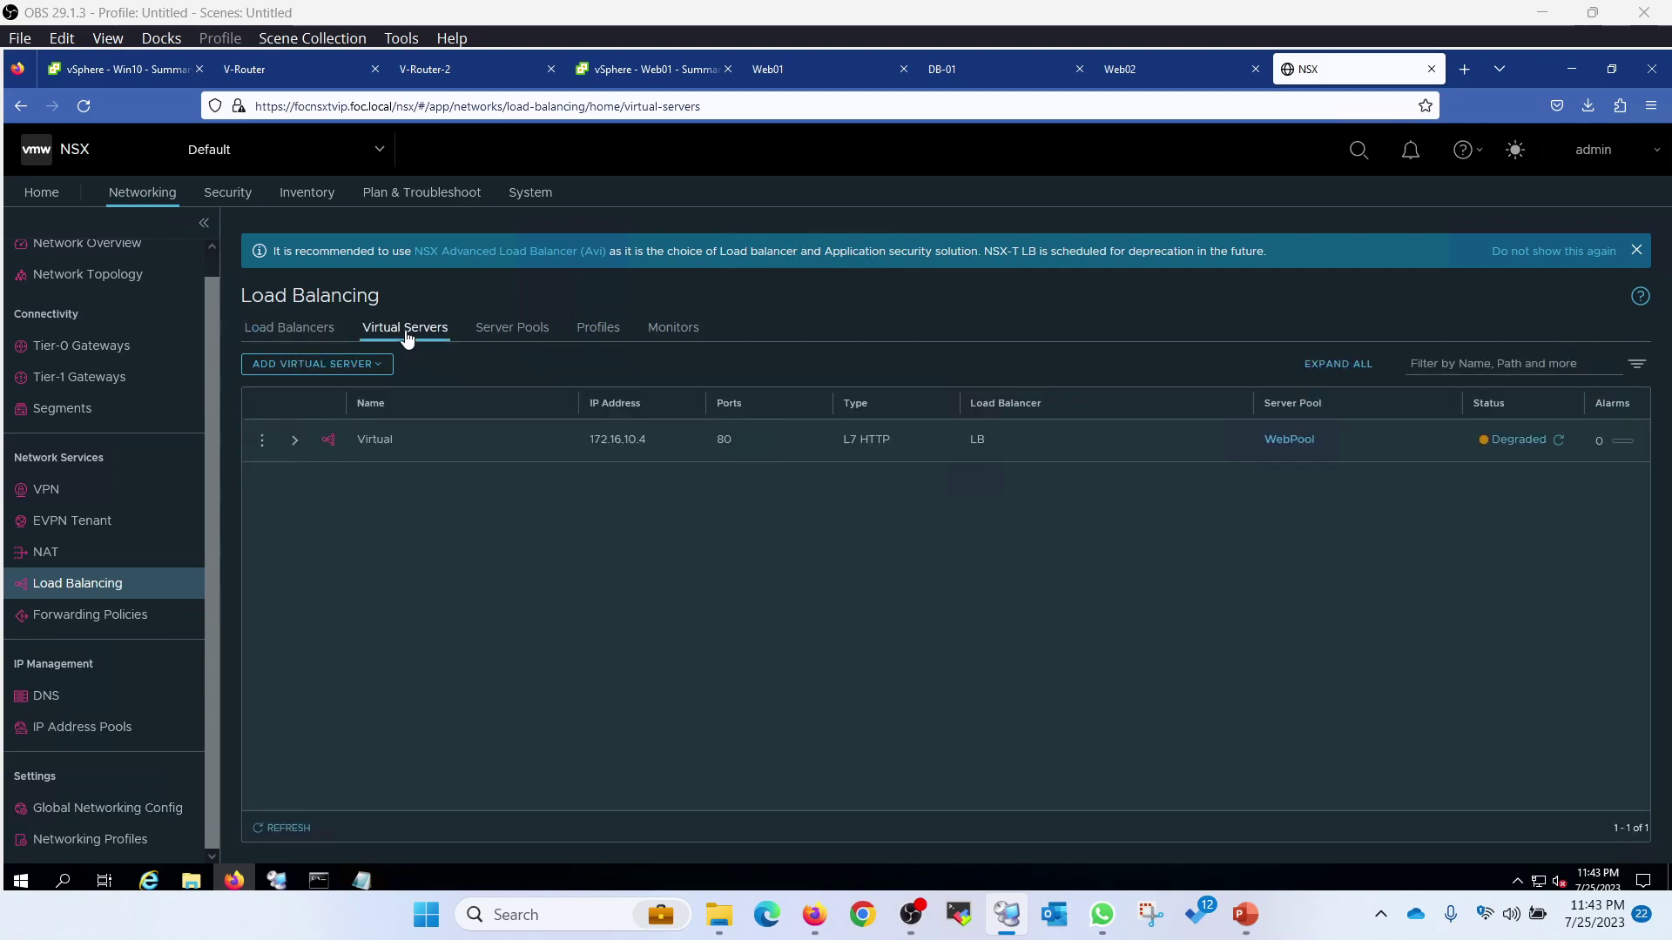
pyautogui.click(1563, 442)
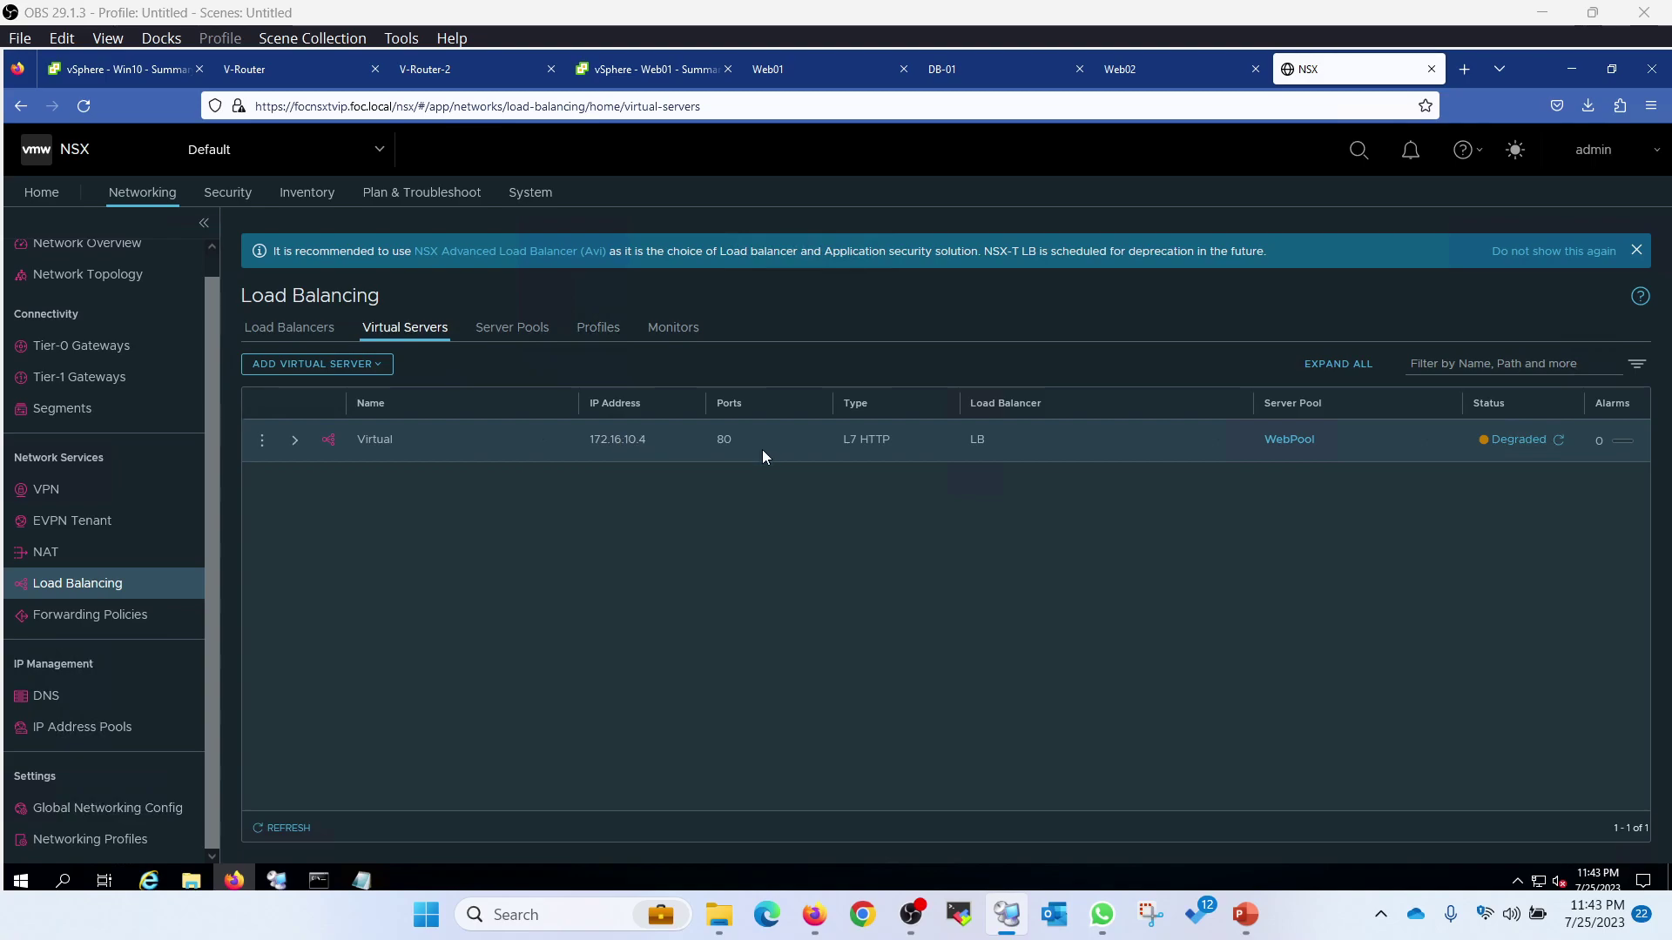
# Step: On Web01, run ipconfig in the command prompt used for the 172.16.30.2 ping
pyautogui.click(814, 70)
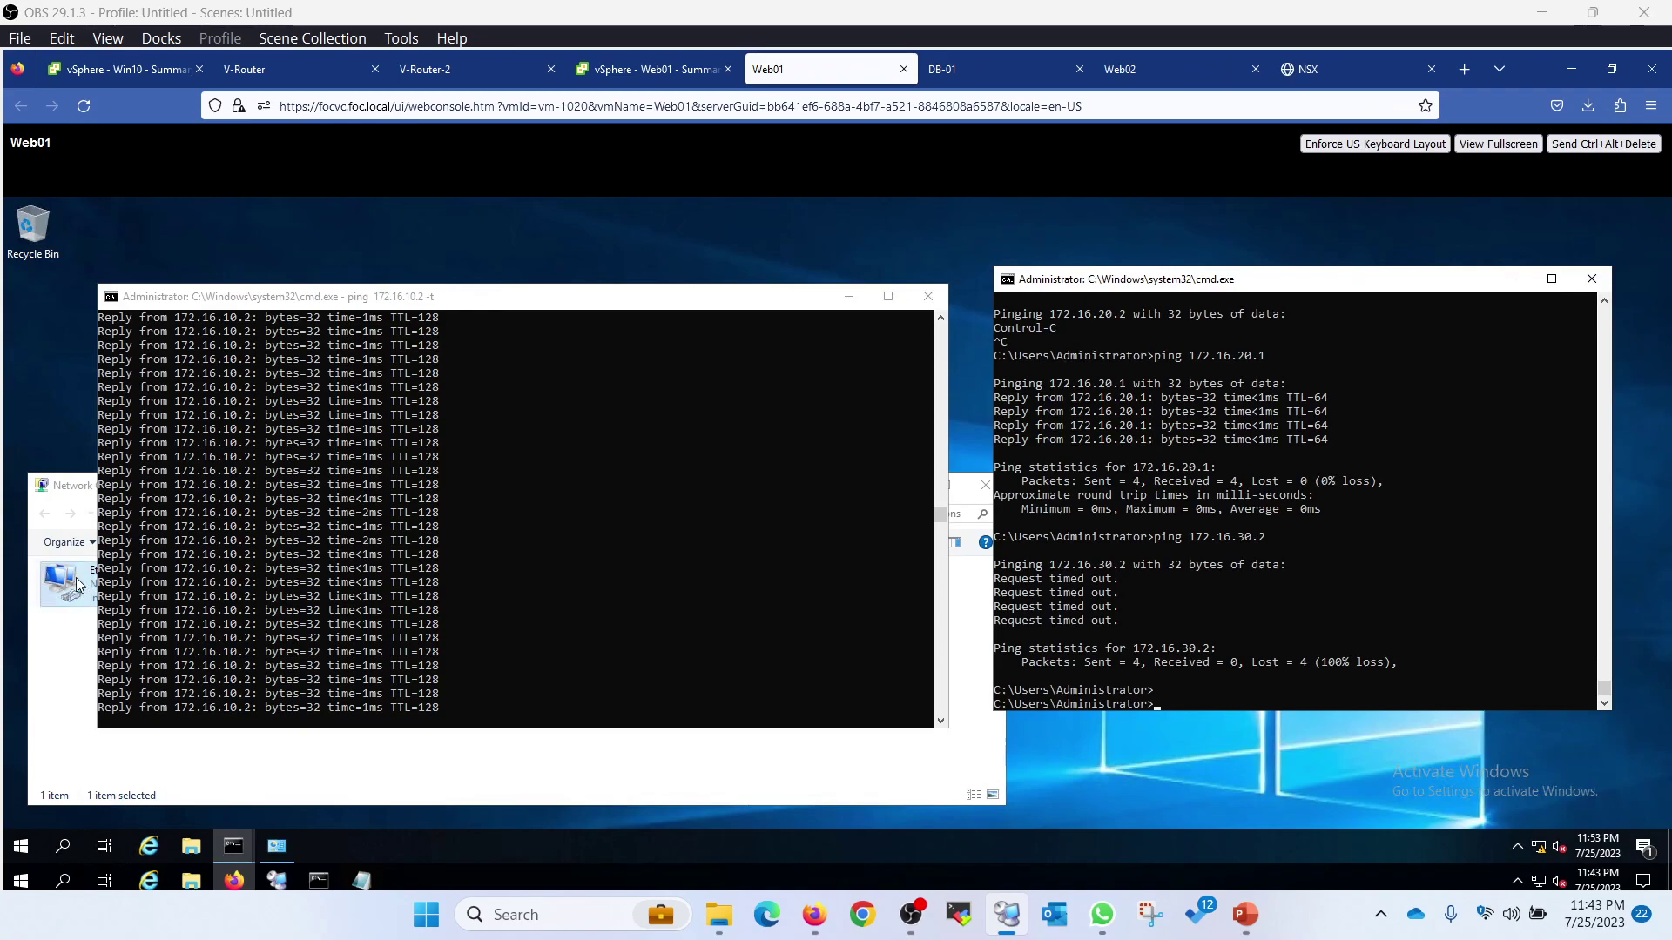
pyautogui.click(1199, 570)
pyautogui.write('ipconfig')
pyautogui.press('Return')
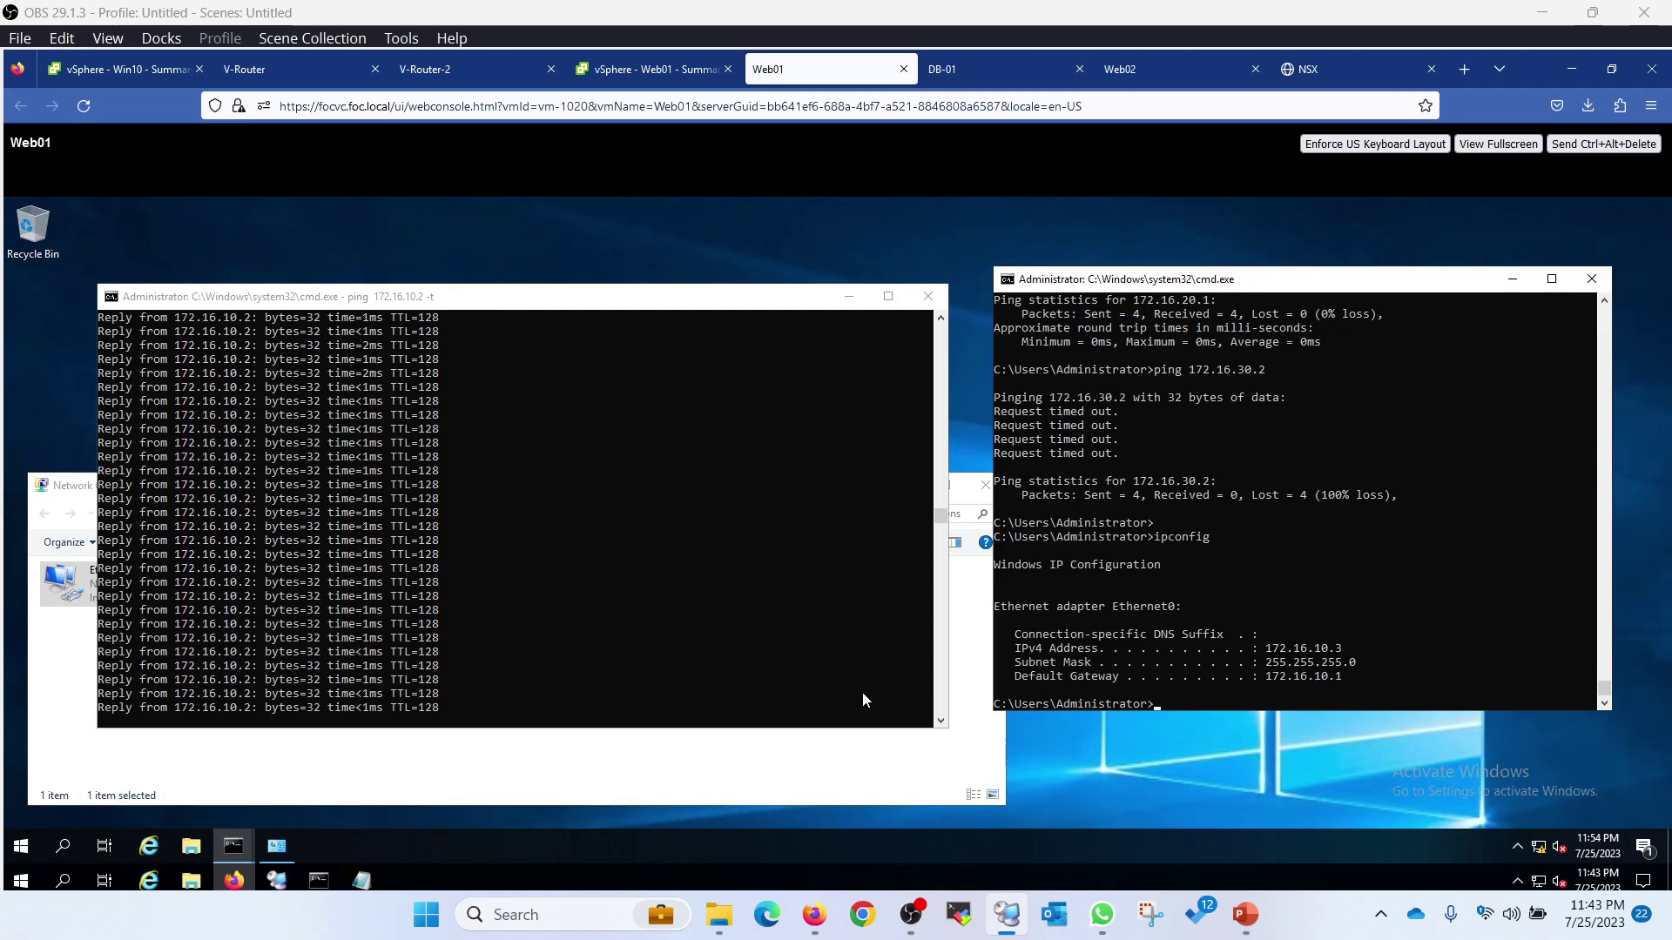
# Step: Browse to 172.16.10.4 in Internet Explorer on Web01 and check which web server the welcome text names
pyautogui.click(150, 848)
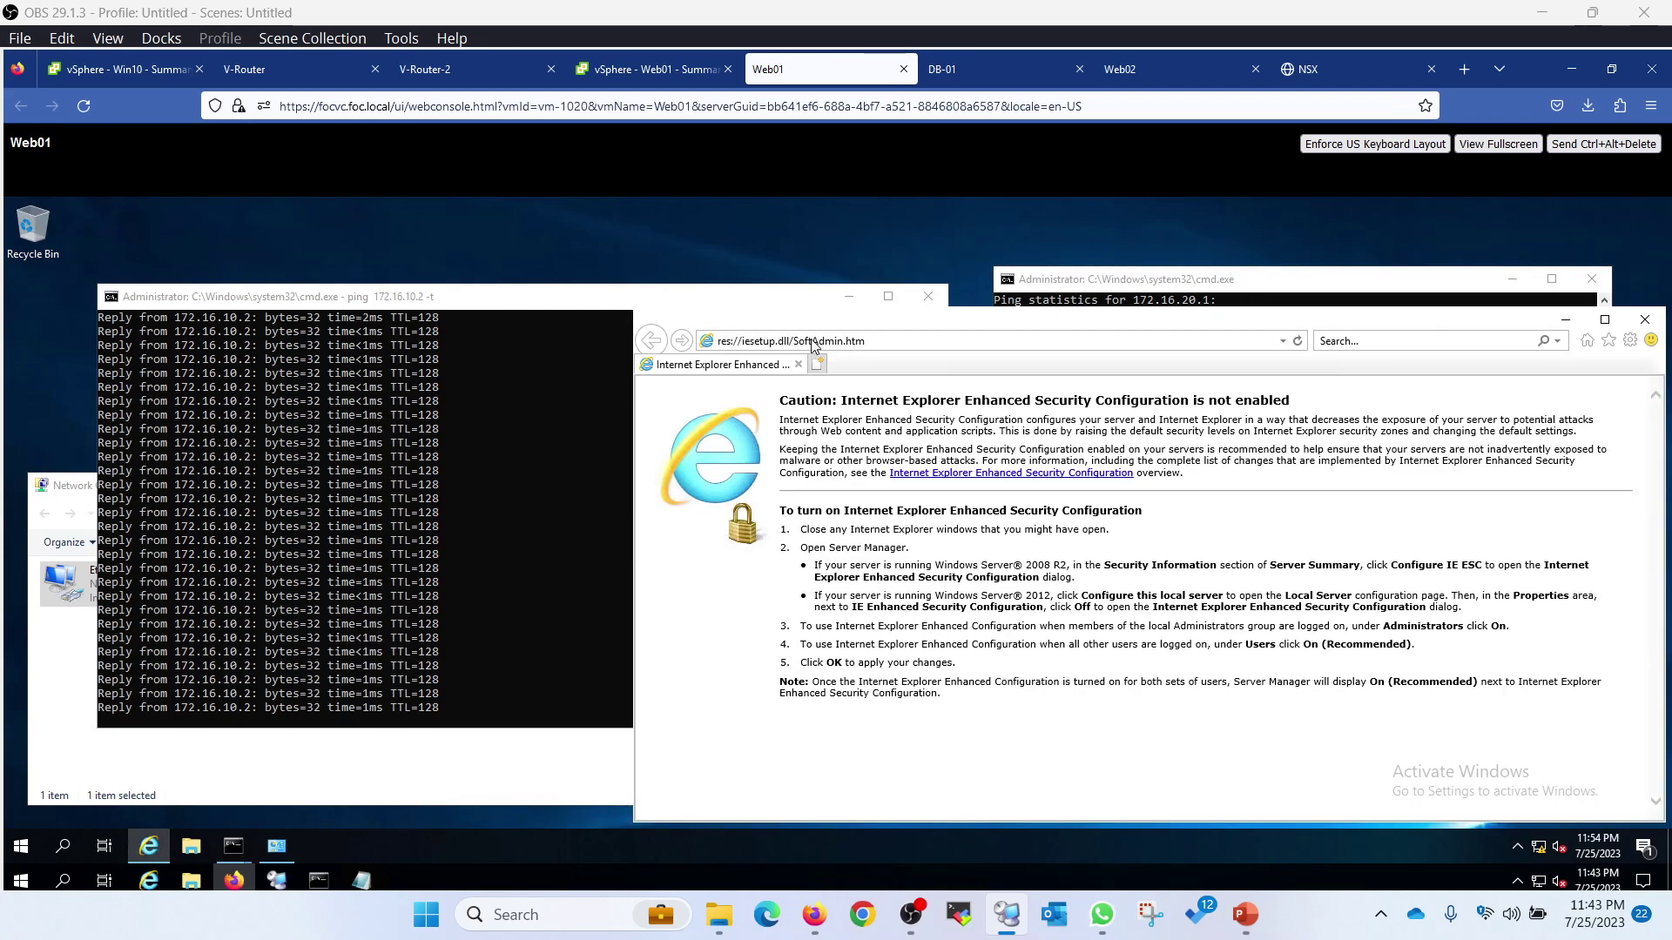
pyautogui.click(812, 340)
pyautogui.write('172.16.1')
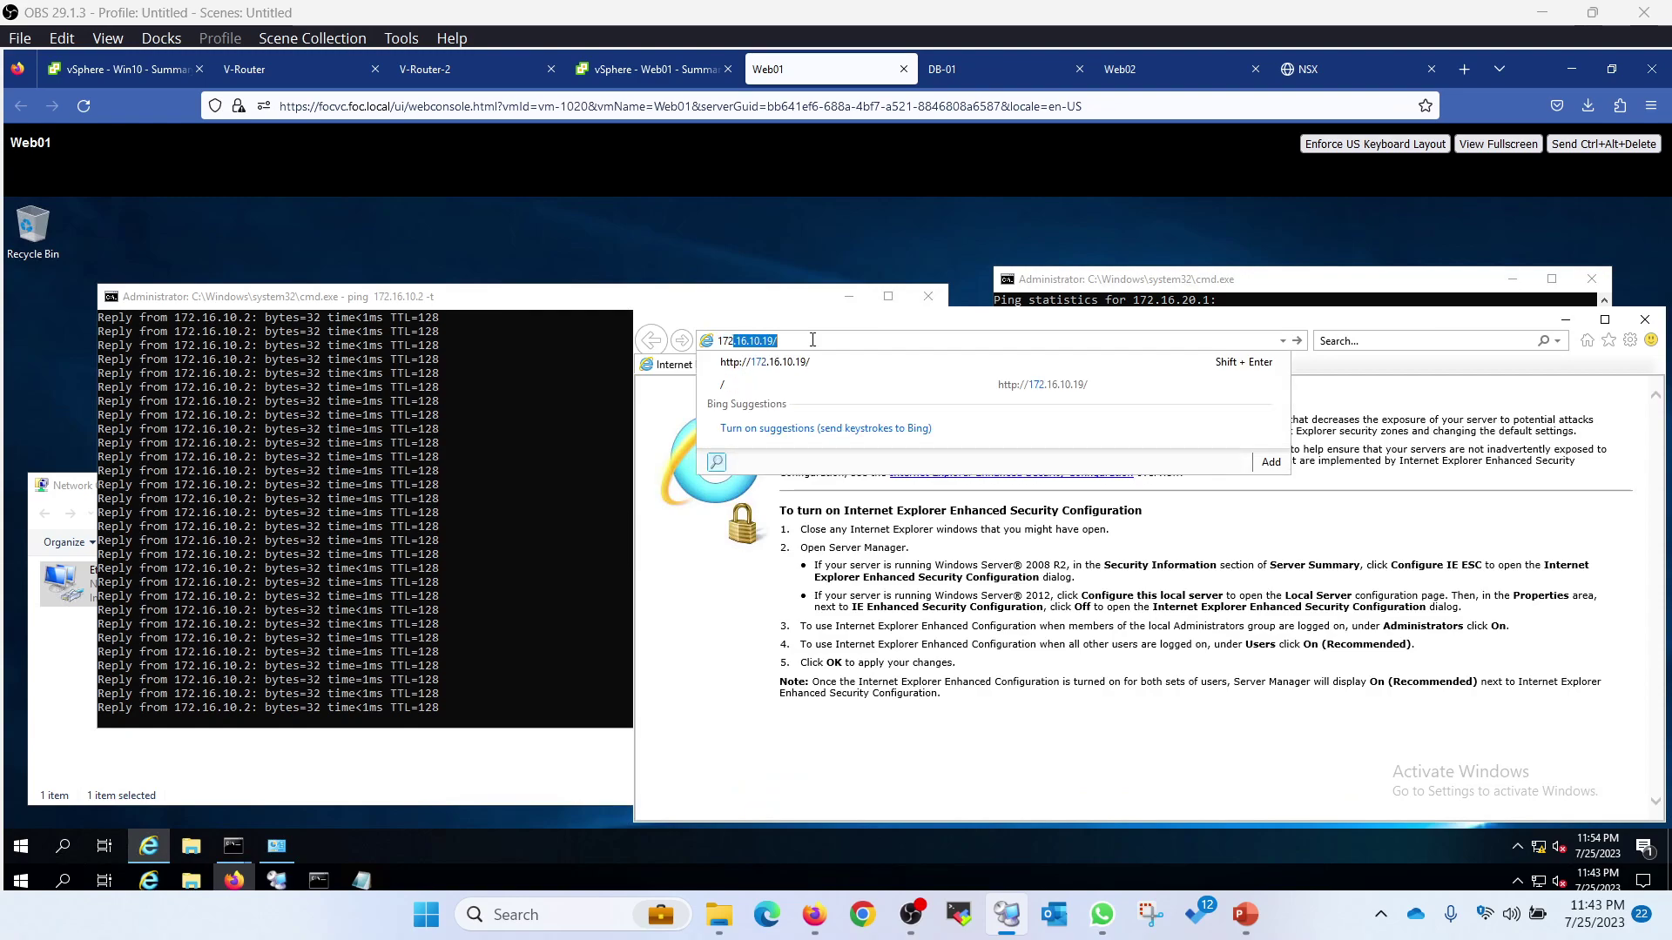
pyautogui.write('0.4')
pyautogui.press('Return')
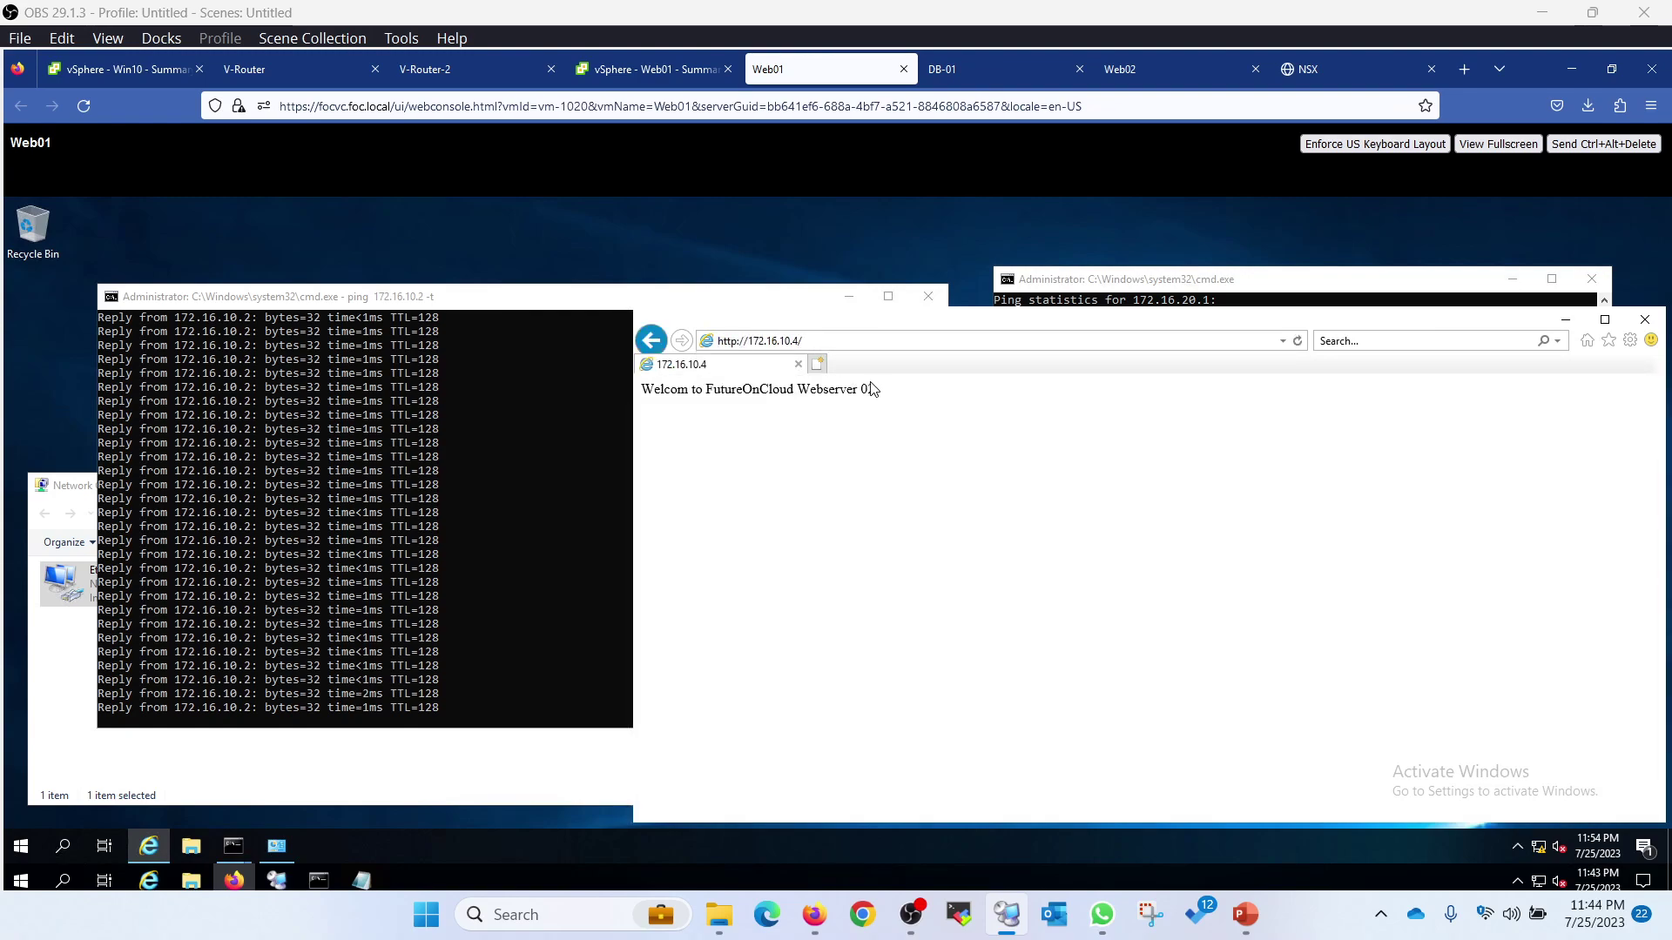
pyautogui.moveTo(874, 389); pyautogui.dragTo(793, 396)
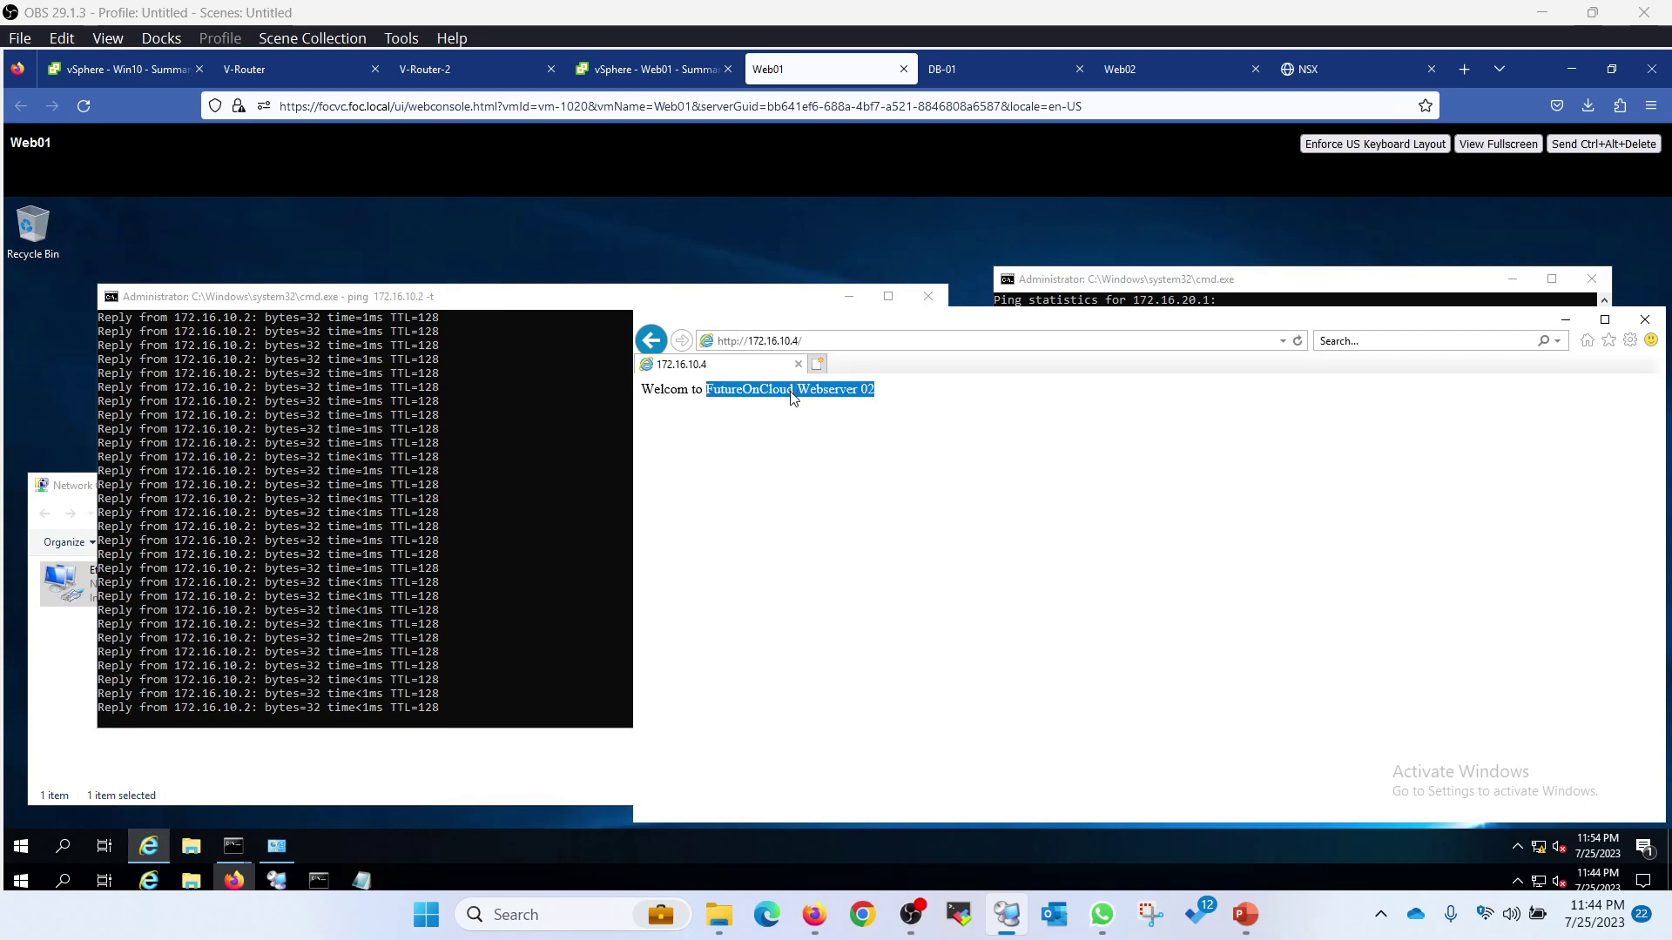
# Step: Stop Web01's continuous ping to 172.16.10.2, and run ipconfig and whoami there to verify the machine's identity
pyautogui.click(546, 434)
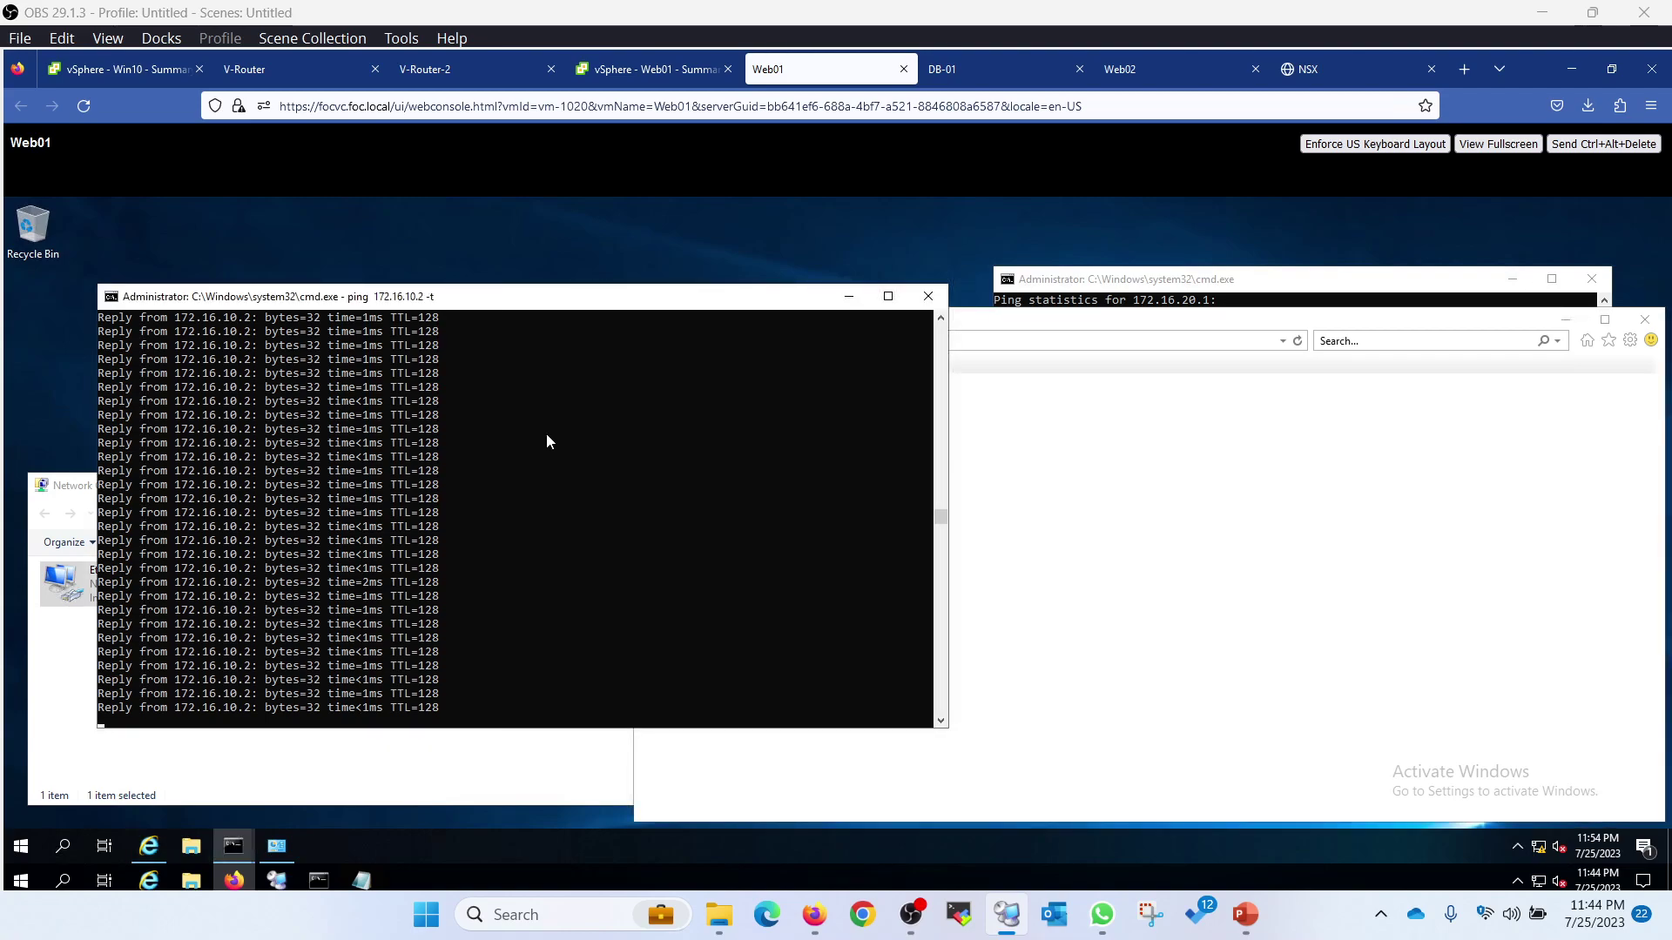
pyautogui.hotkey('ctrl', 'c')
pyautogui.press('Return')
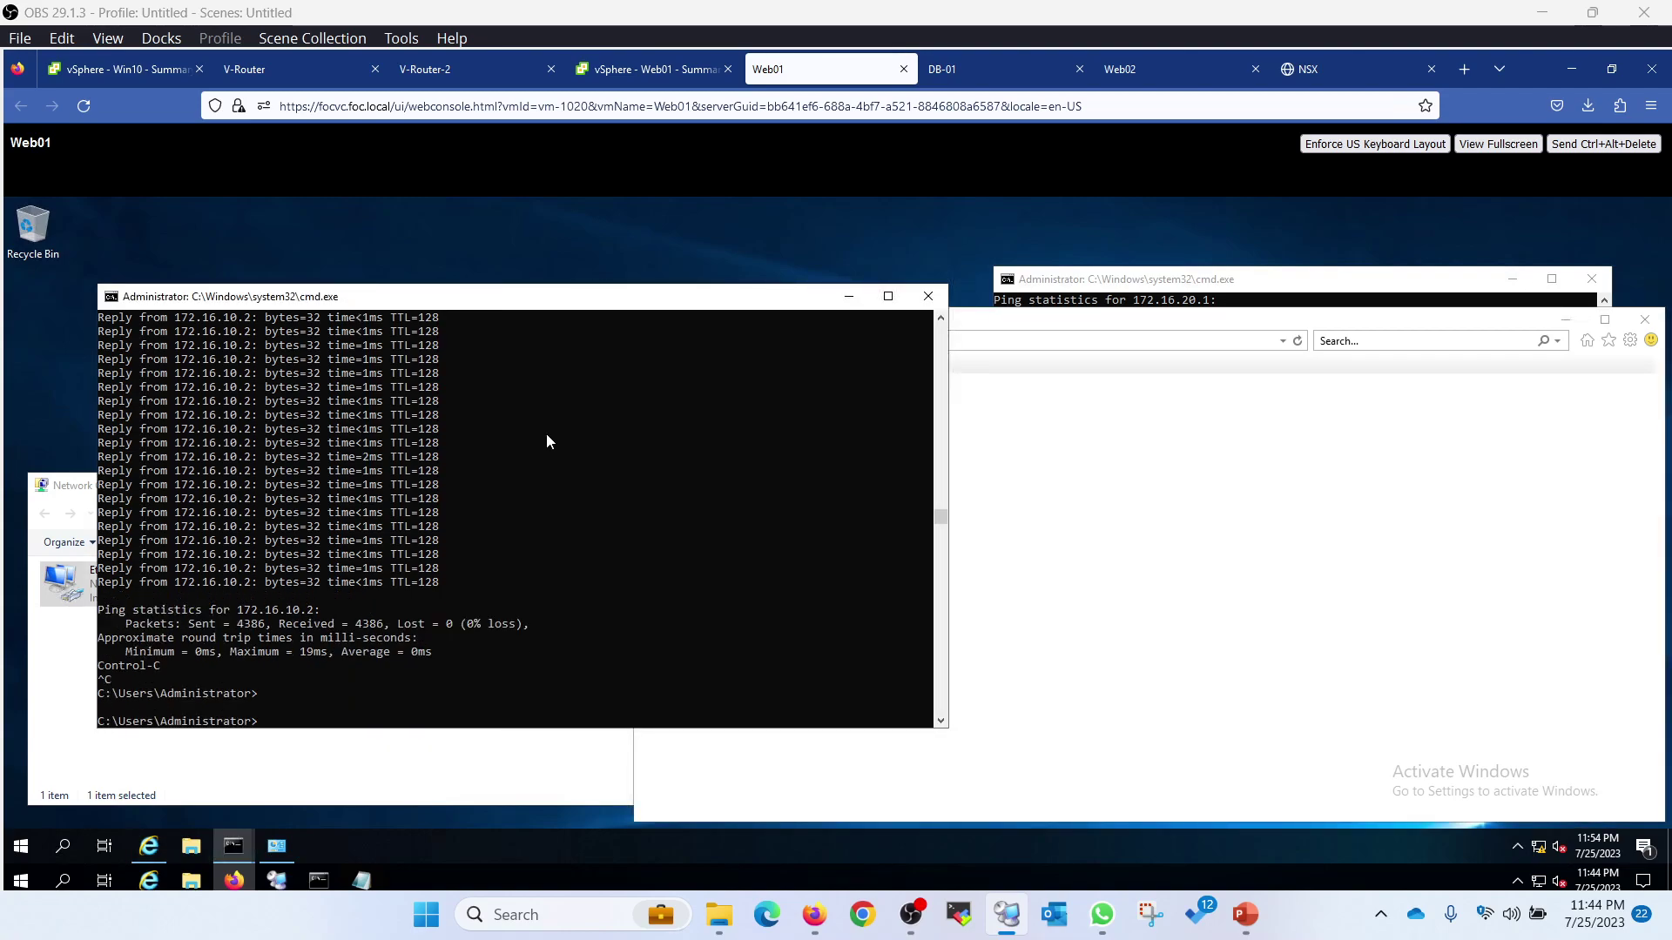
pyautogui.write('ipconfig')
pyautogui.press('Return')
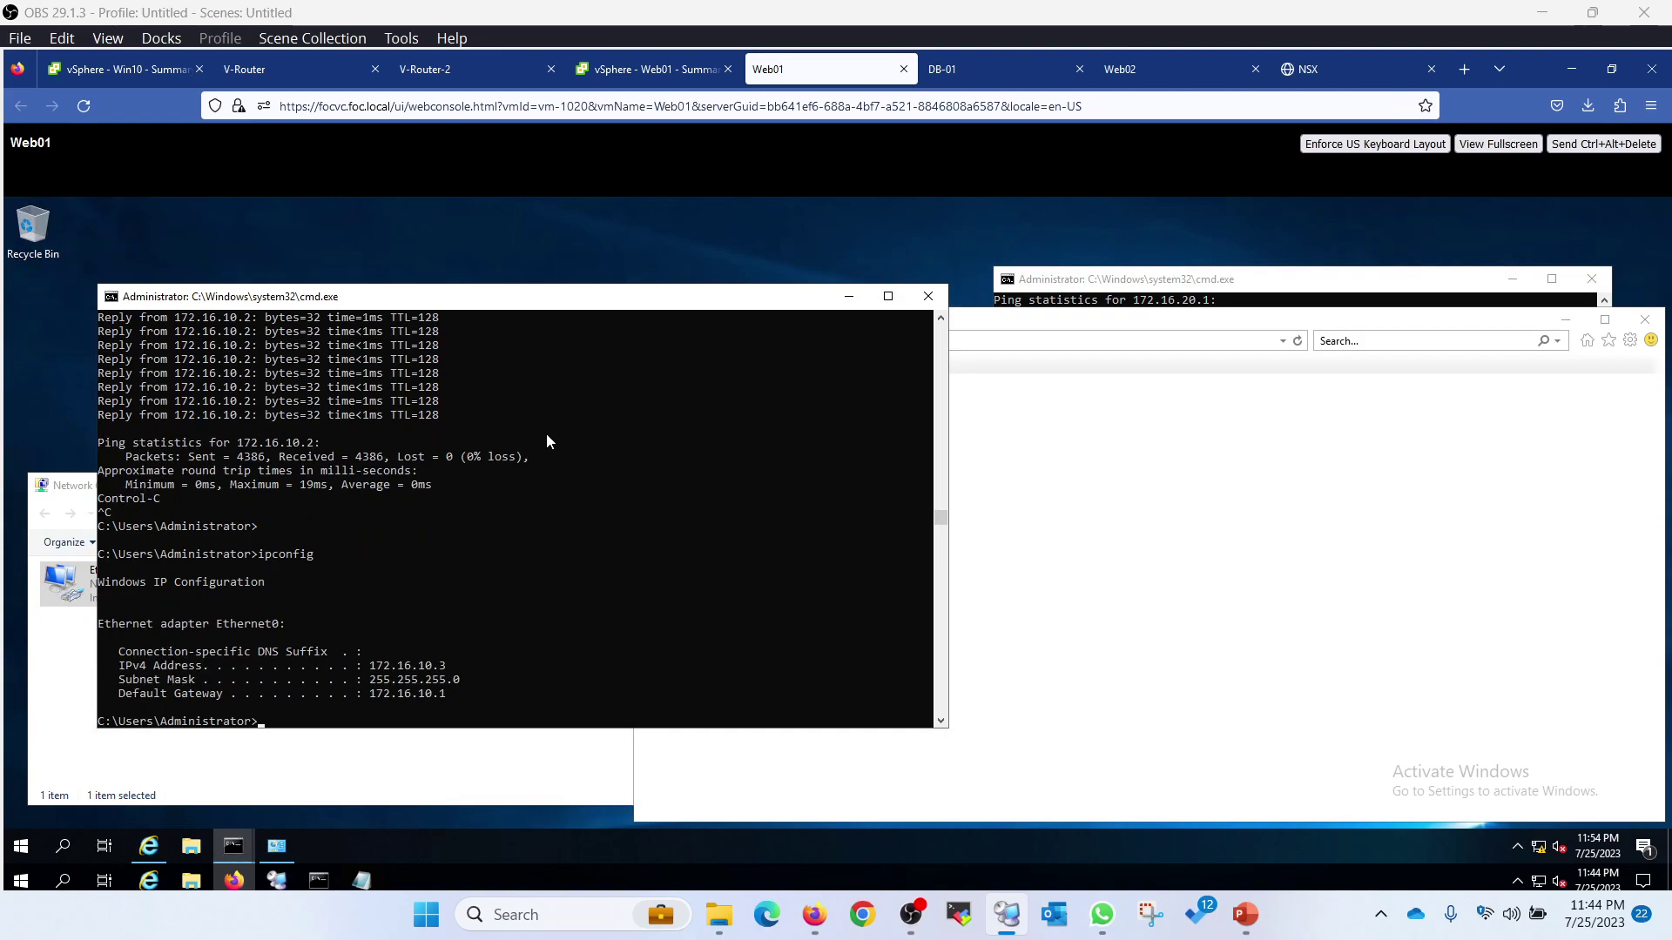
pyautogui.write('whoami')
pyautogui.press('Return')
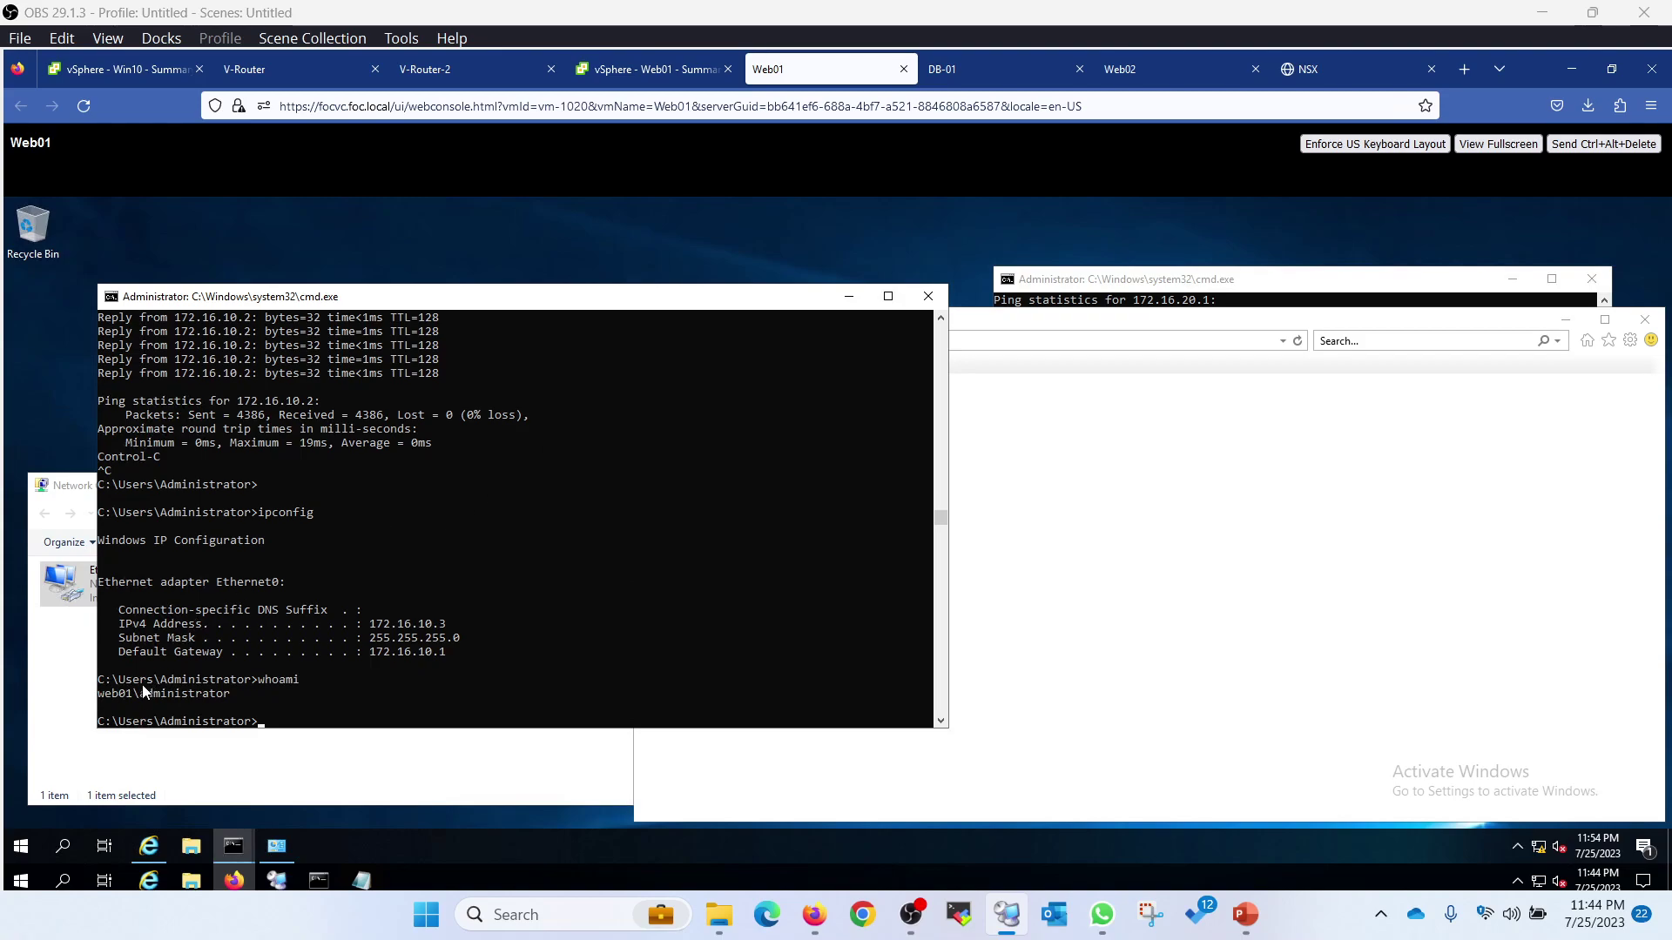
pyautogui.moveTo(134, 696); pyautogui.dragTo(96, 697)
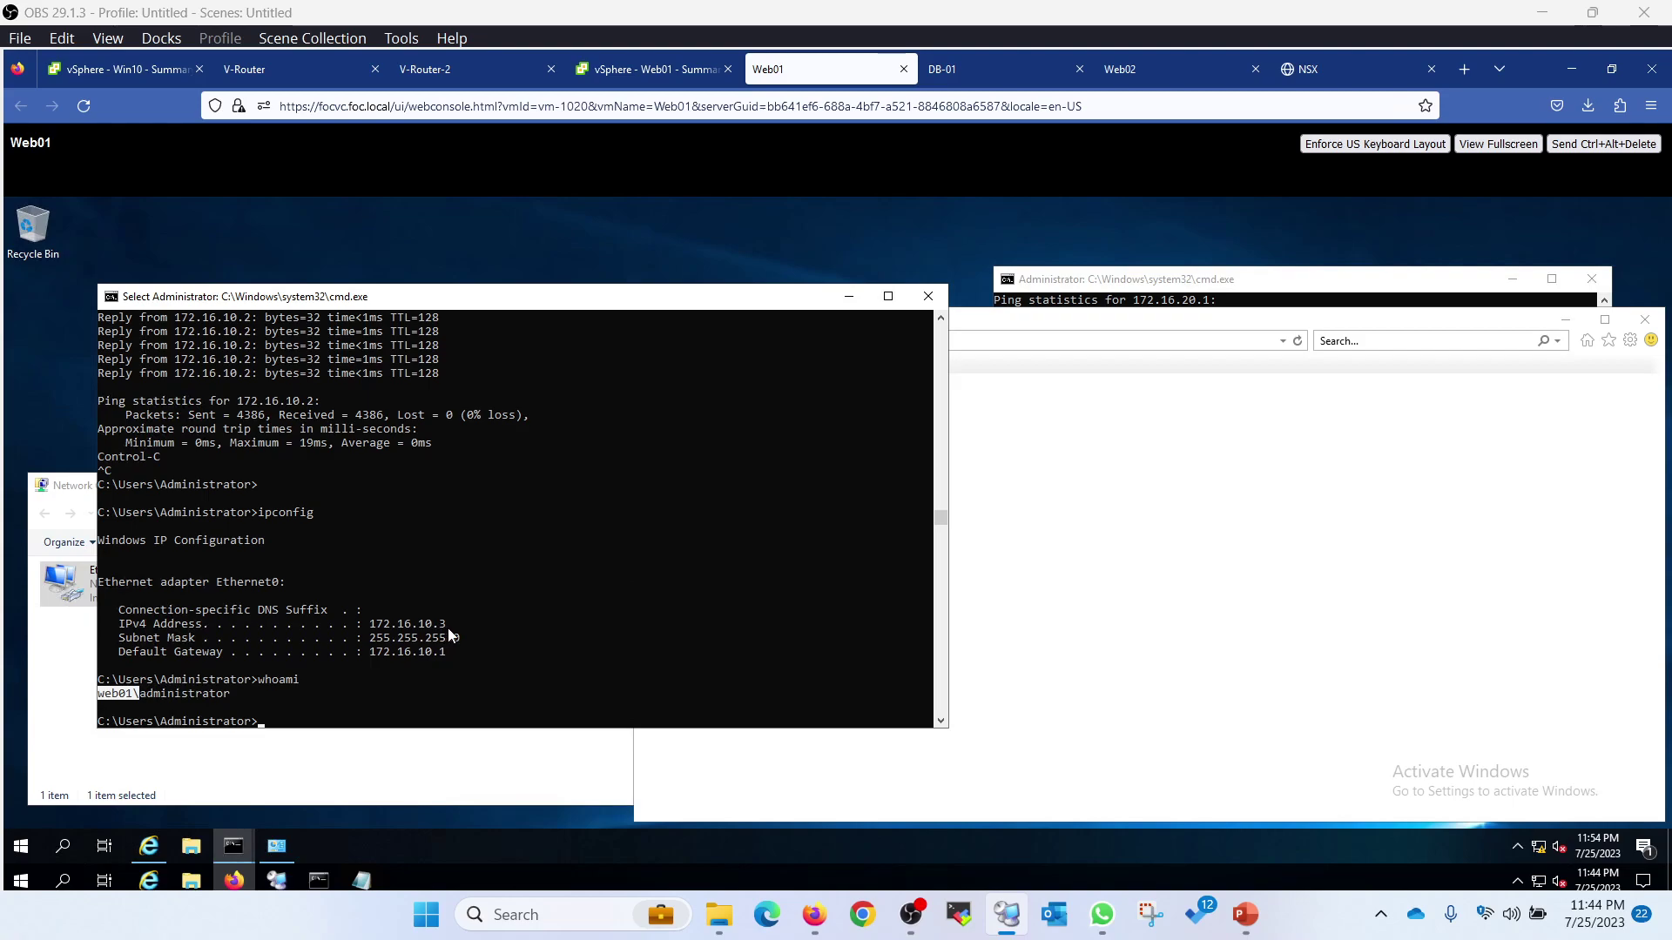
# Step: Restart the continuous ping to 172.16.10.2 on Web01 with the -t option
pyautogui.press('Up')
pyautogui.press('Up')
pyautogui.press('Up')
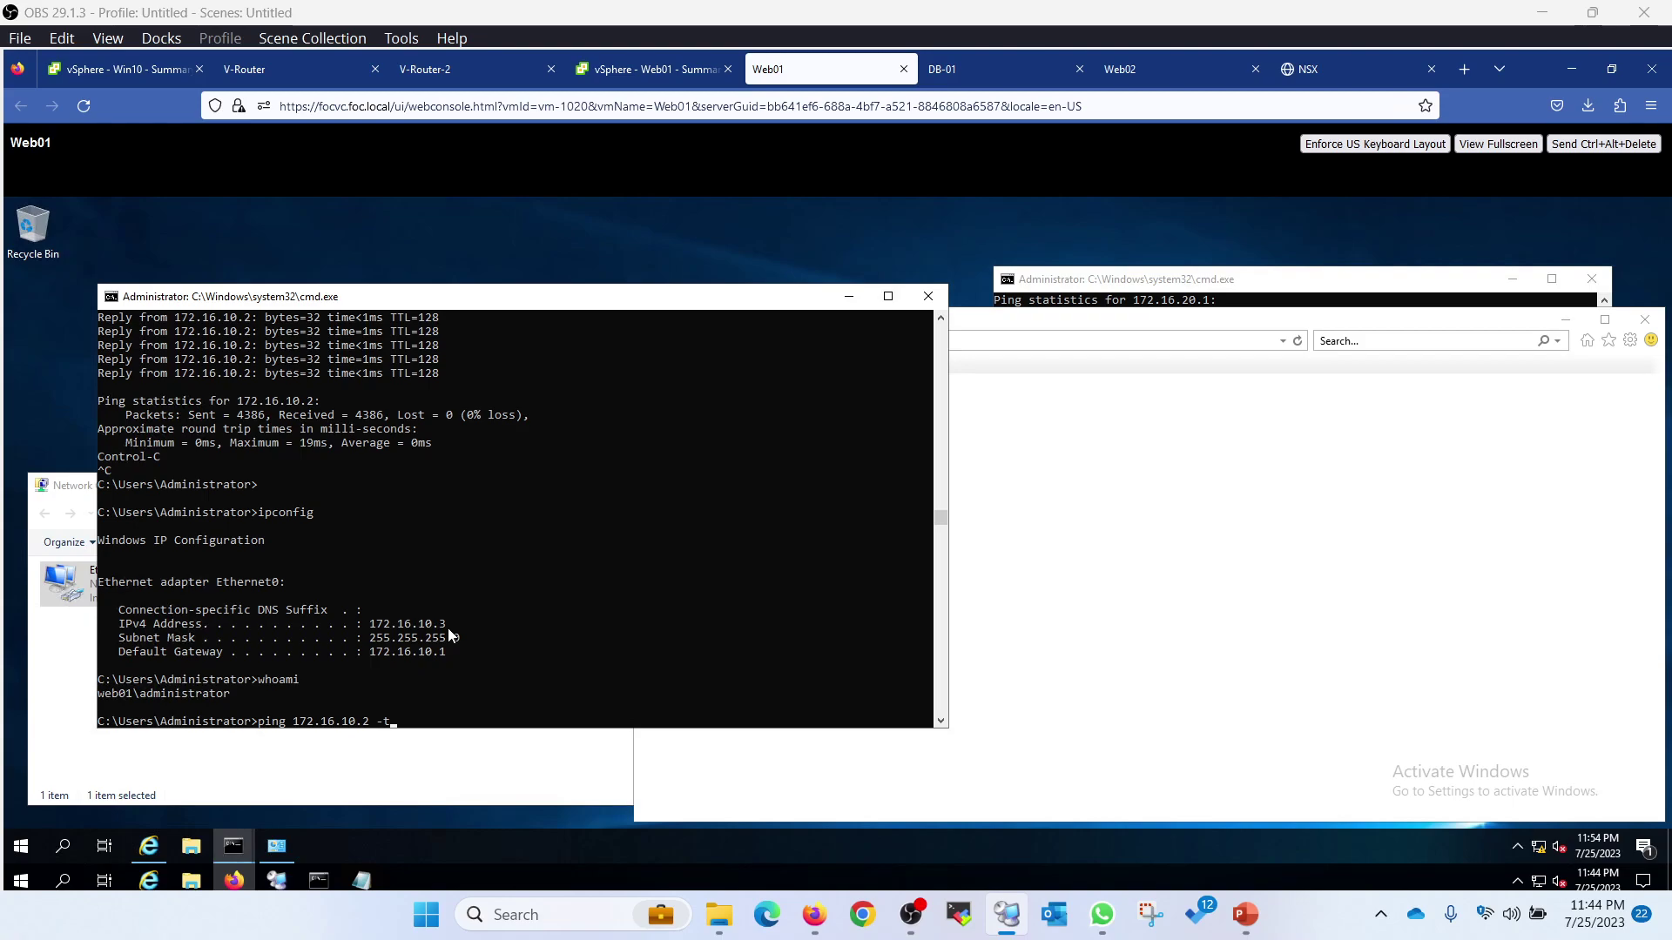
pyautogui.press('Return')
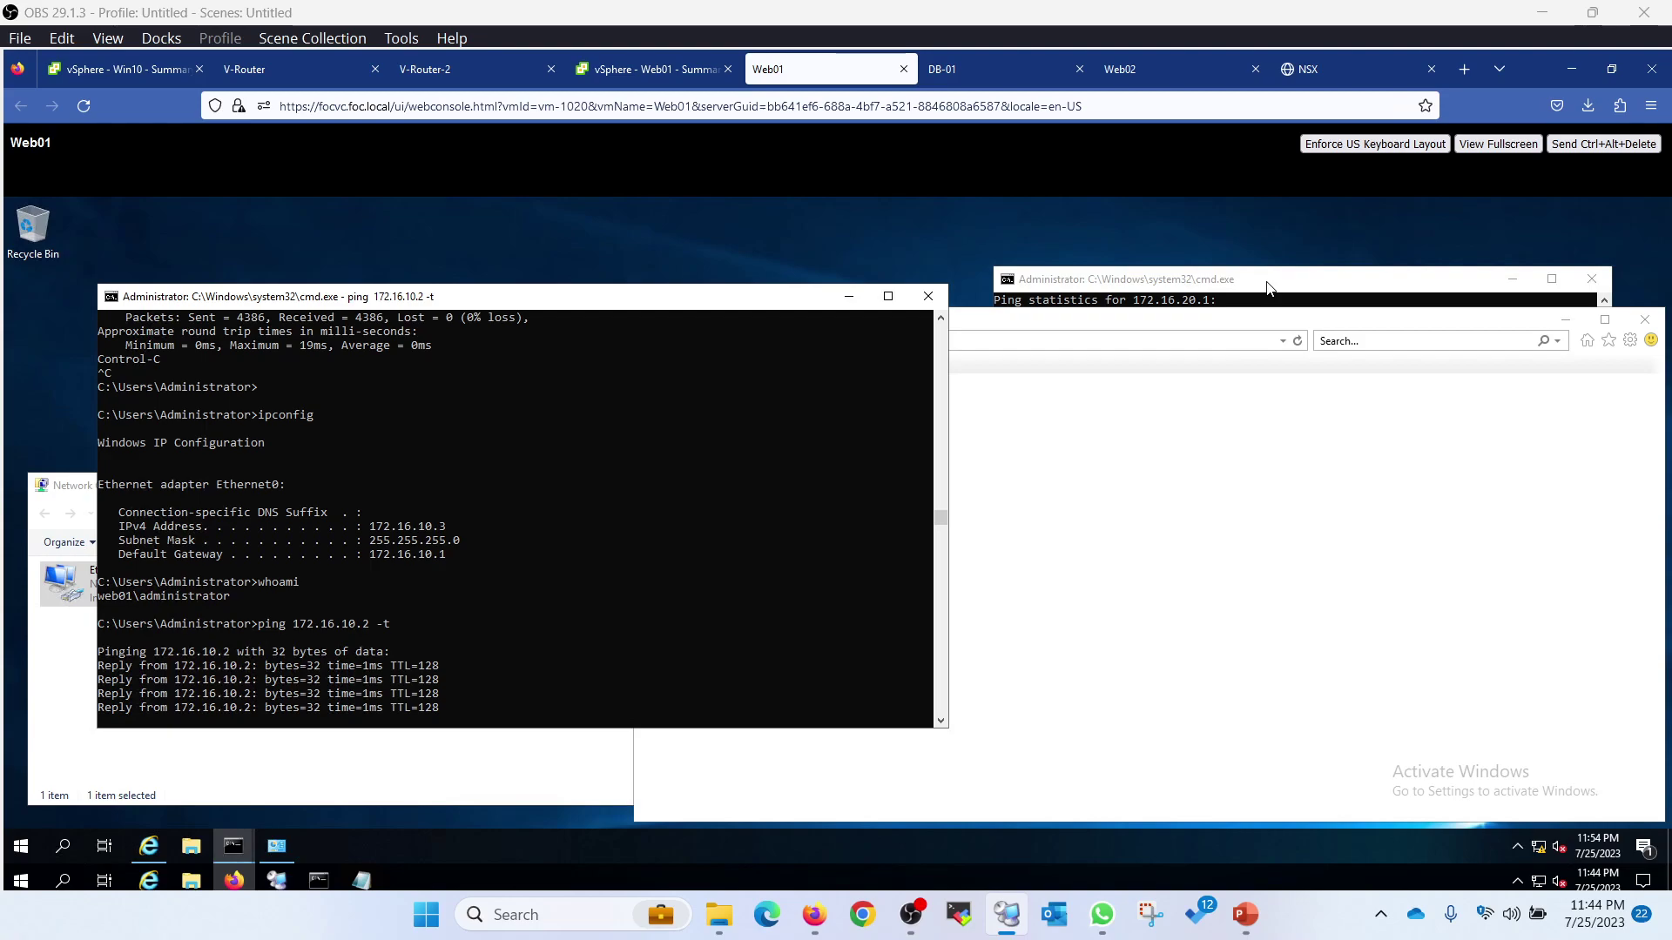
# Step: In NSX's Distributed Firewall, expand the ICMP Block and Default Layer3 policies to inspect their rules
pyautogui.click(1315, 73)
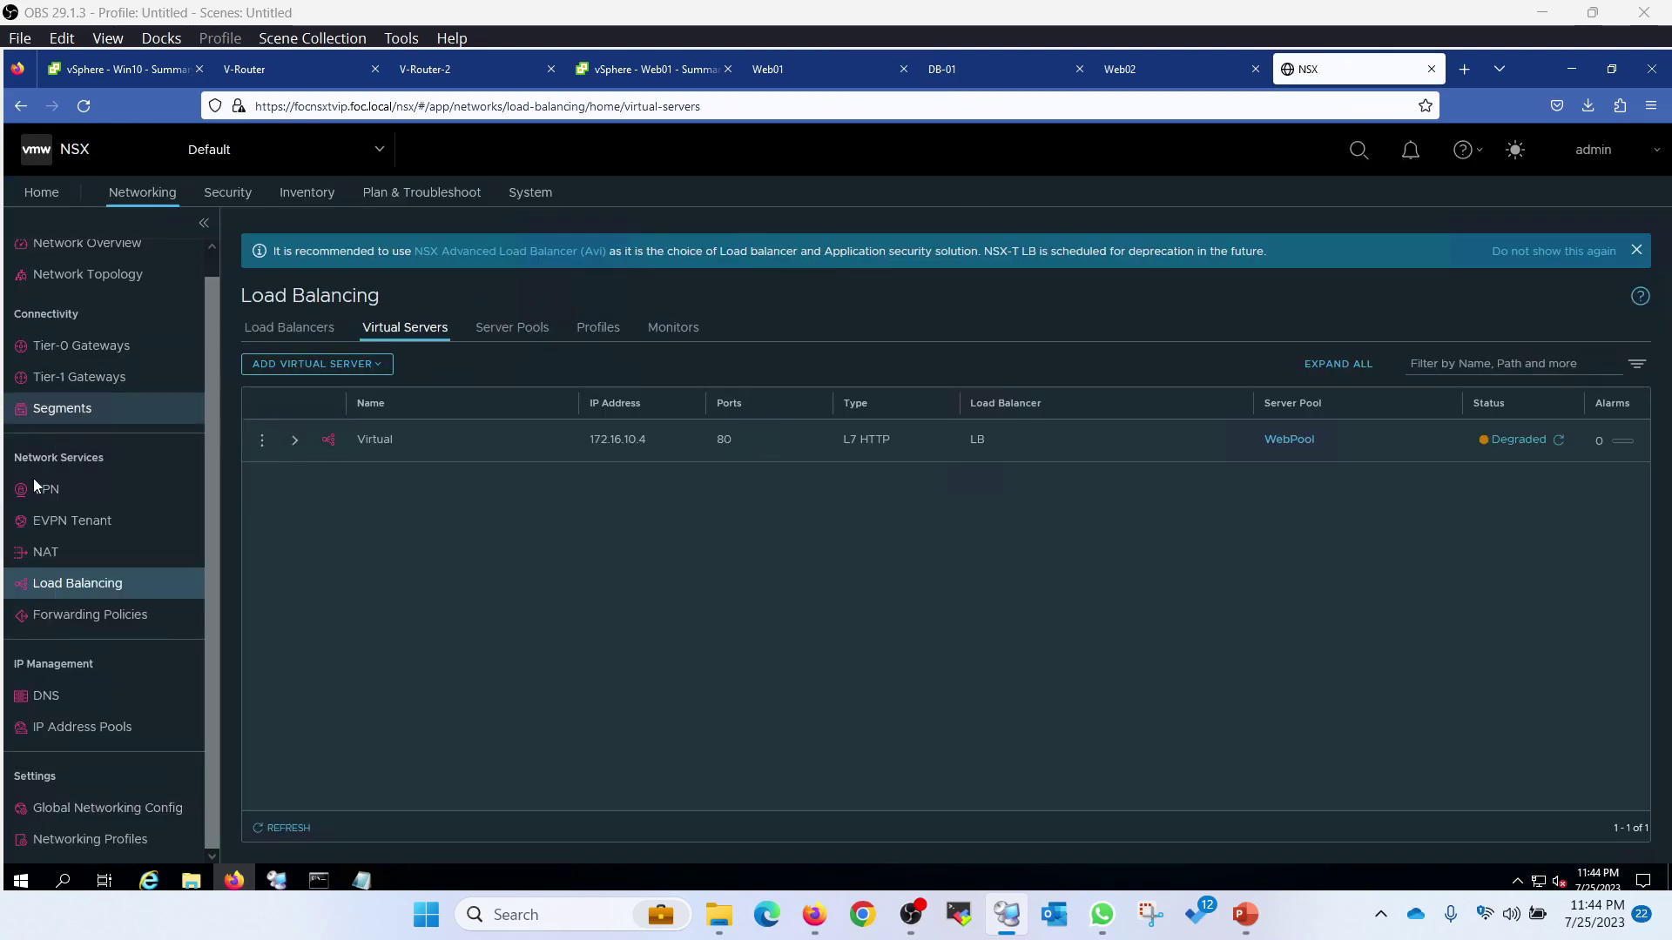
pyautogui.click(226, 191)
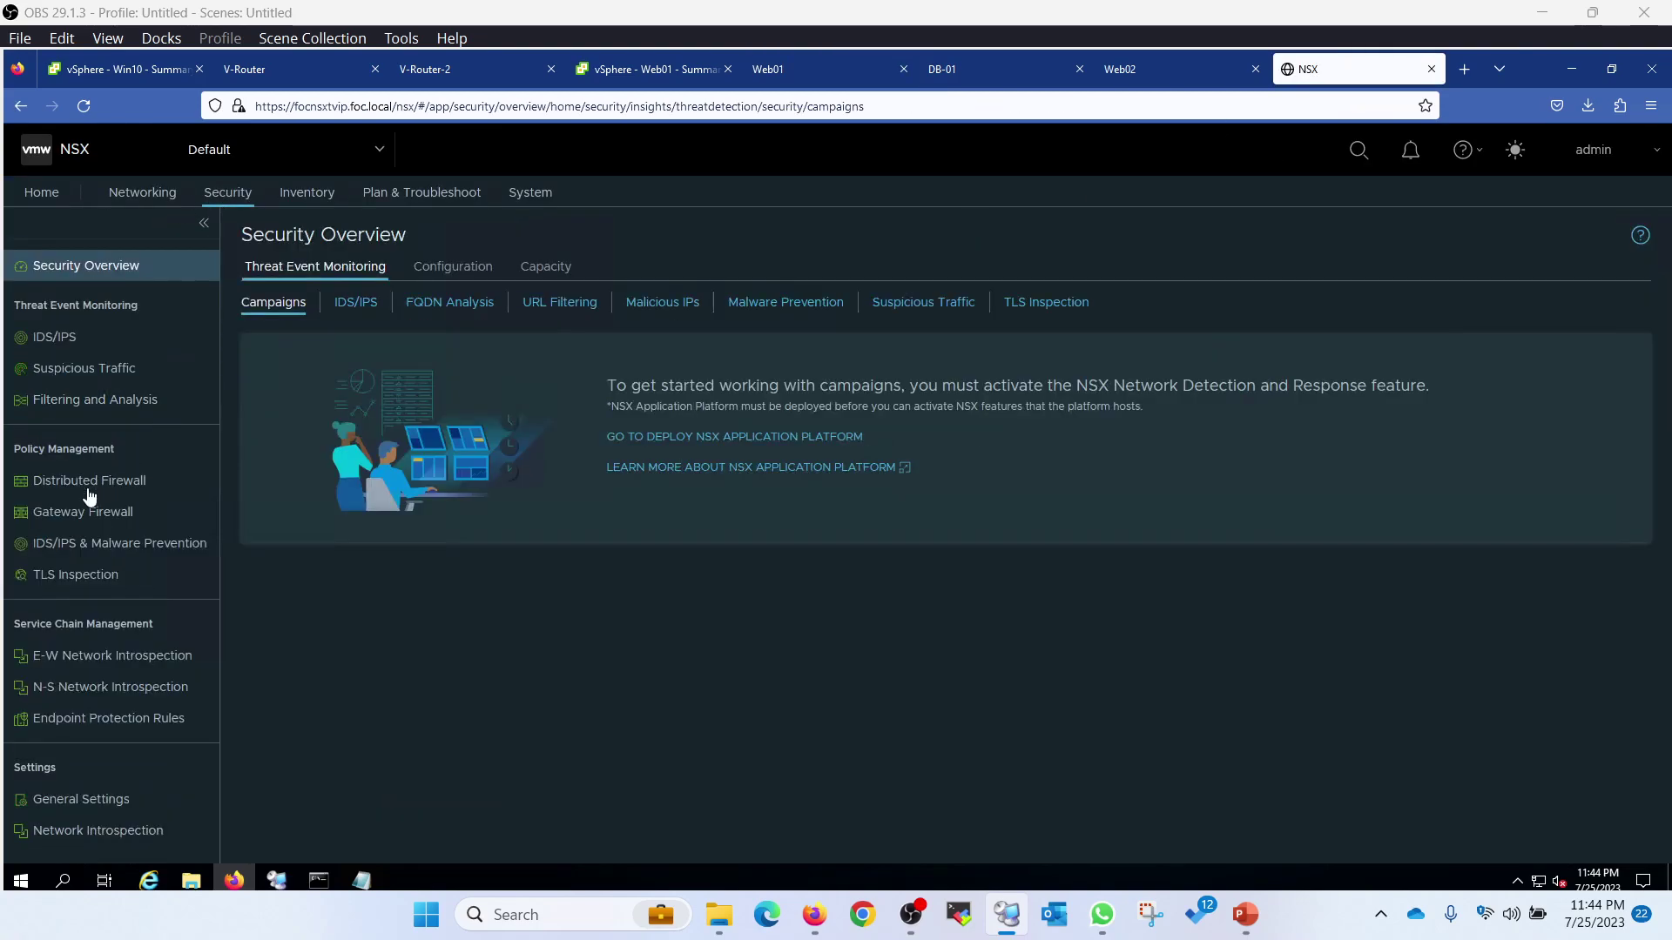
pyautogui.moveTo(28, 512)
pyautogui.click(112, 479)
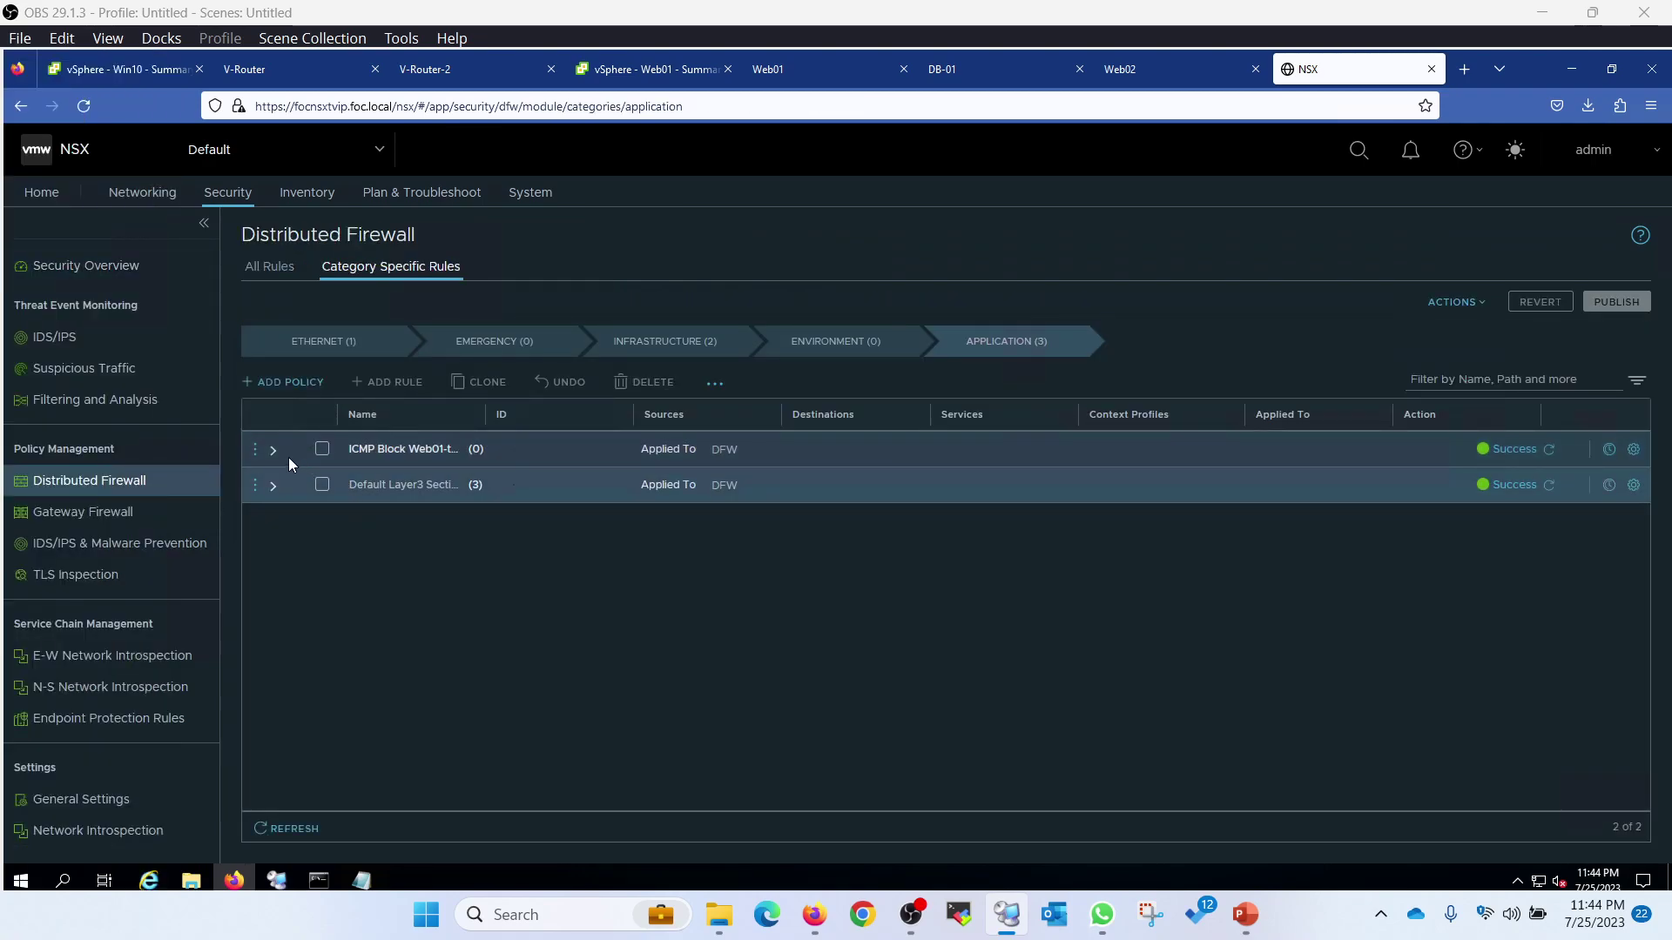
pyautogui.click(275, 453)
pyautogui.click(276, 490)
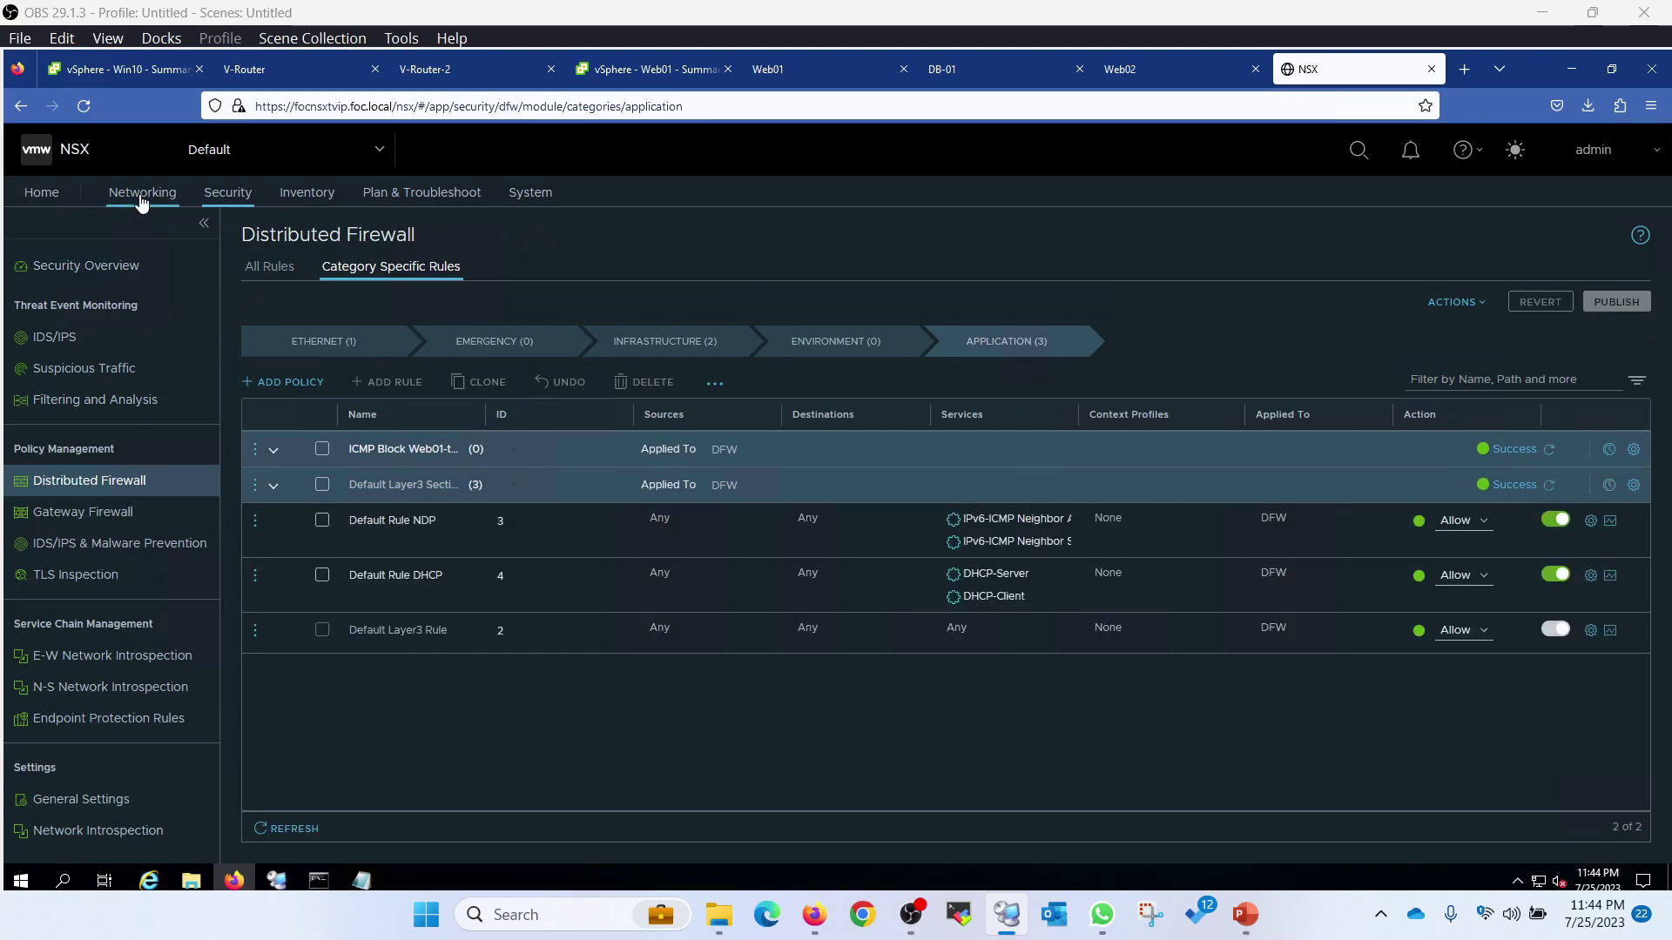
# Step: Check the NAT rules of the T1-GW Tier-1 gateway, and return to the load balancer list
pyautogui.click(142, 195)
pyautogui.click(68, 578)
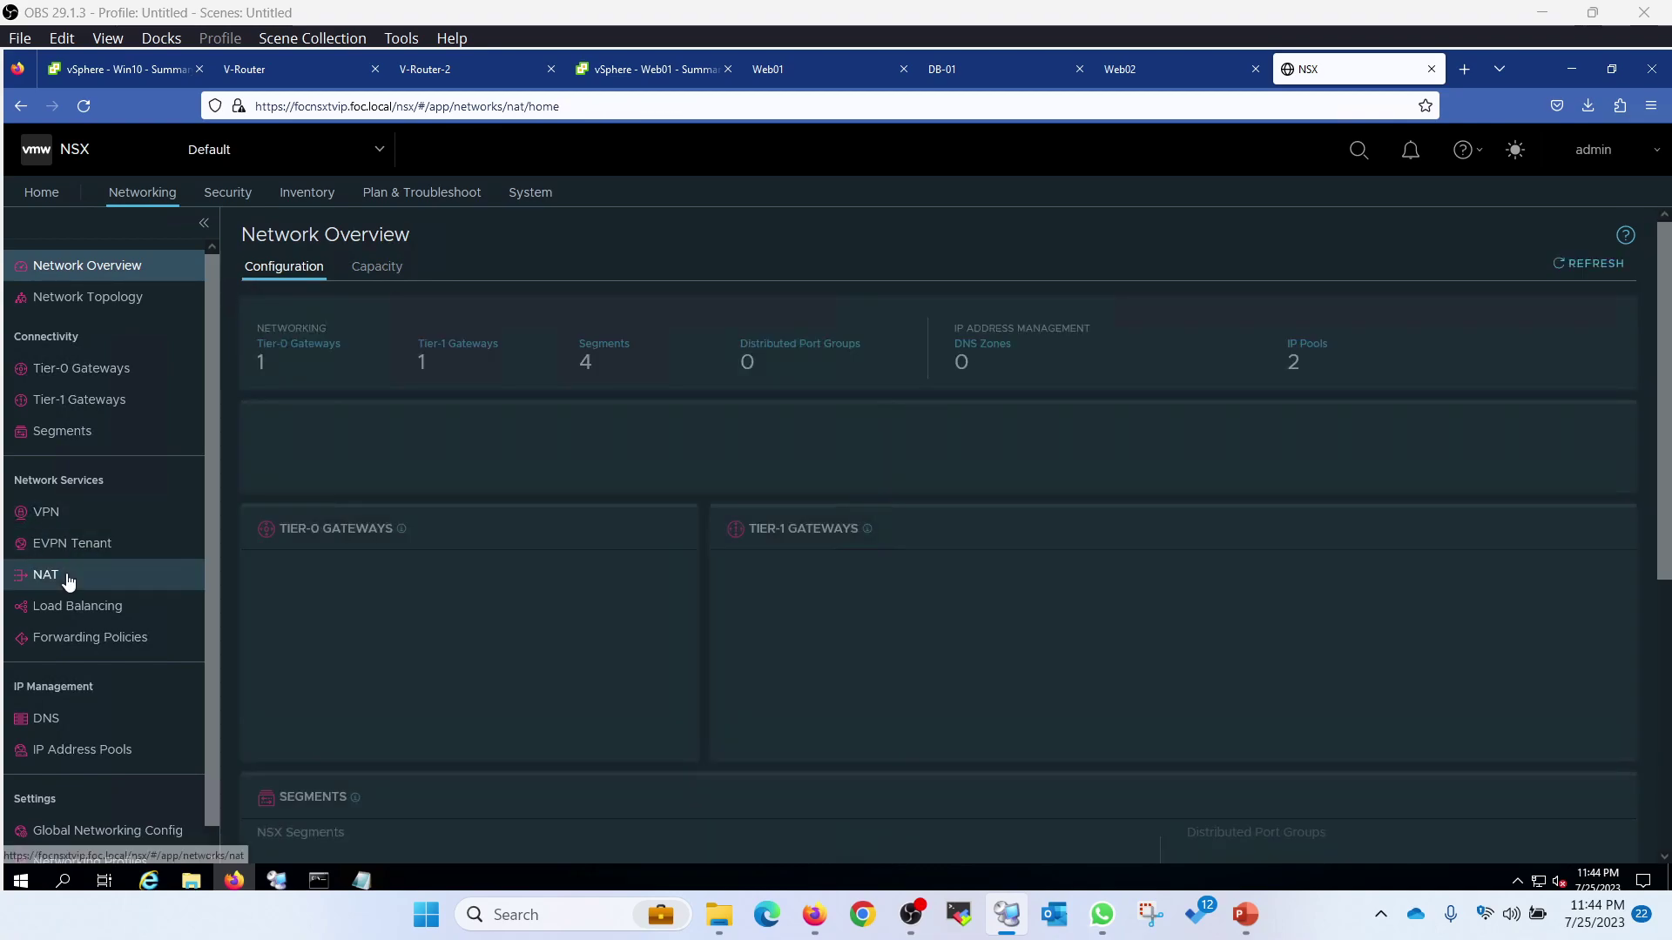
pyautogui.click(74, 605)
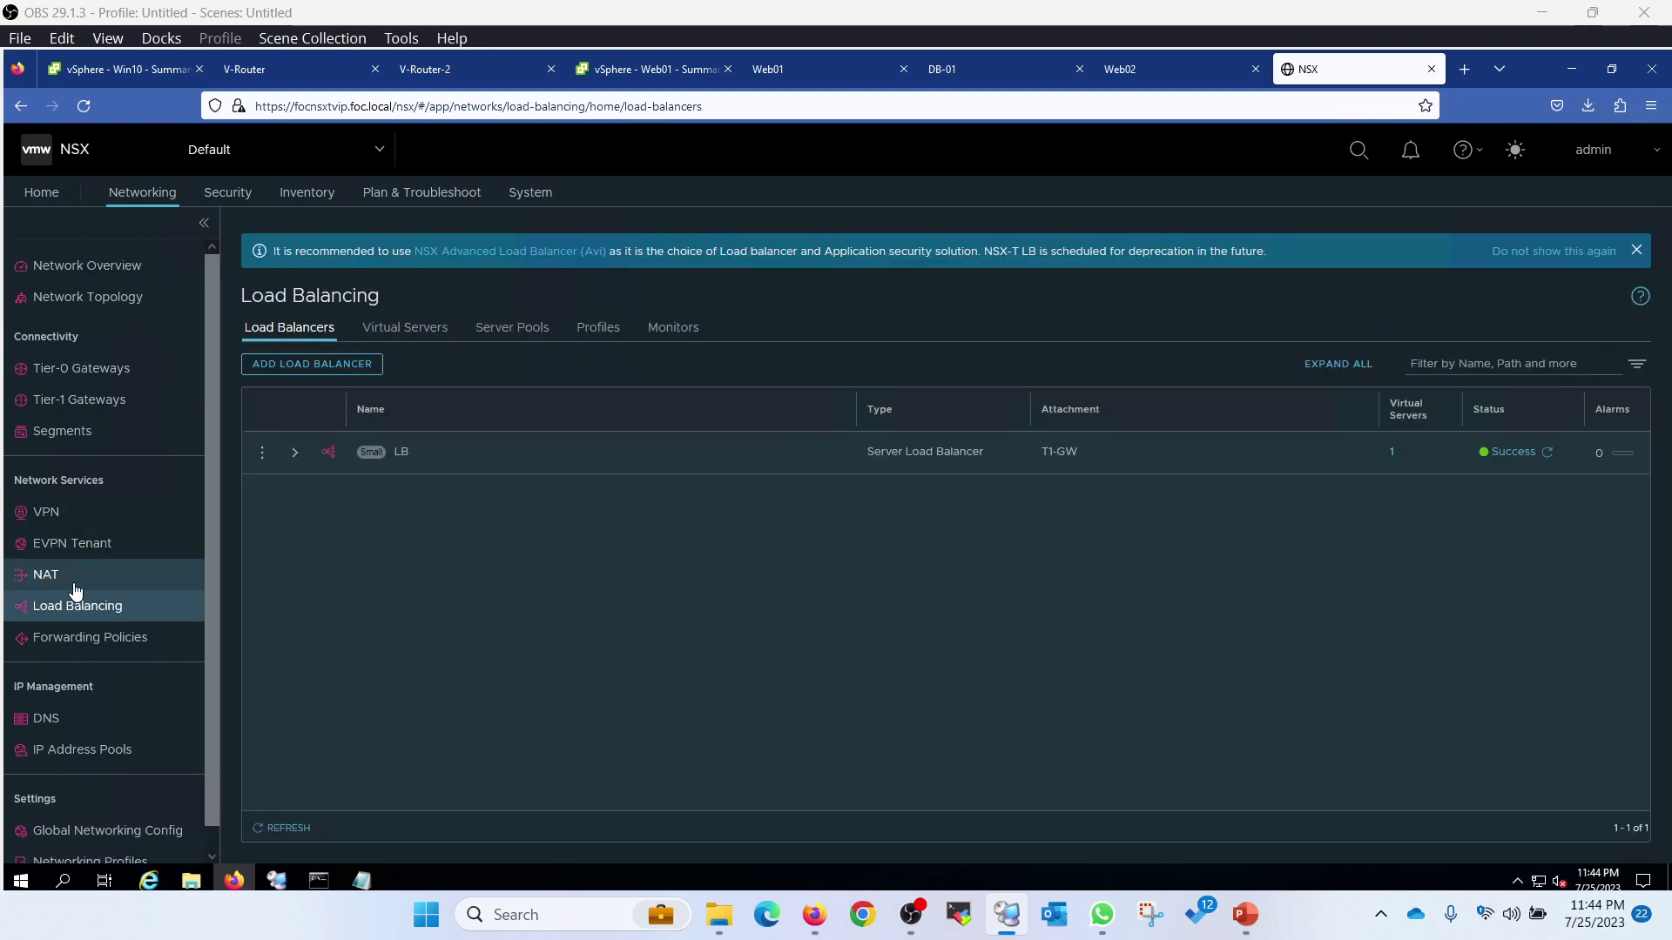
pyautogui.click(75, 582)
pyautogui.click(411, 280)
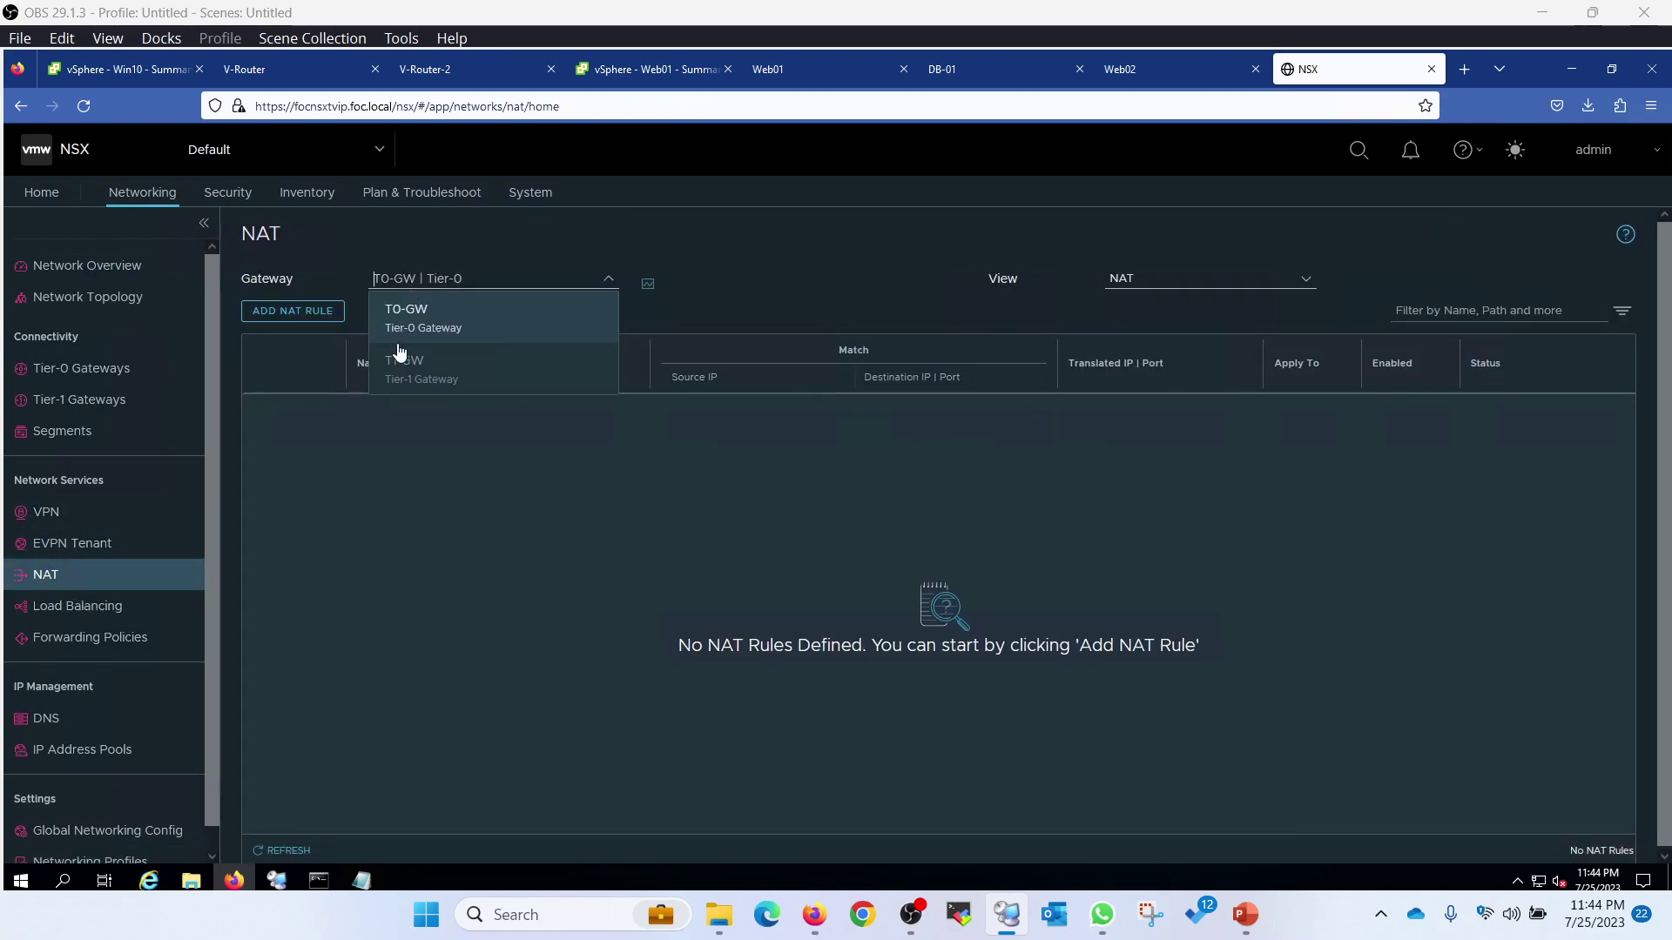
pyautogui.click(401, 378)
pyautogui.click(125, 606)
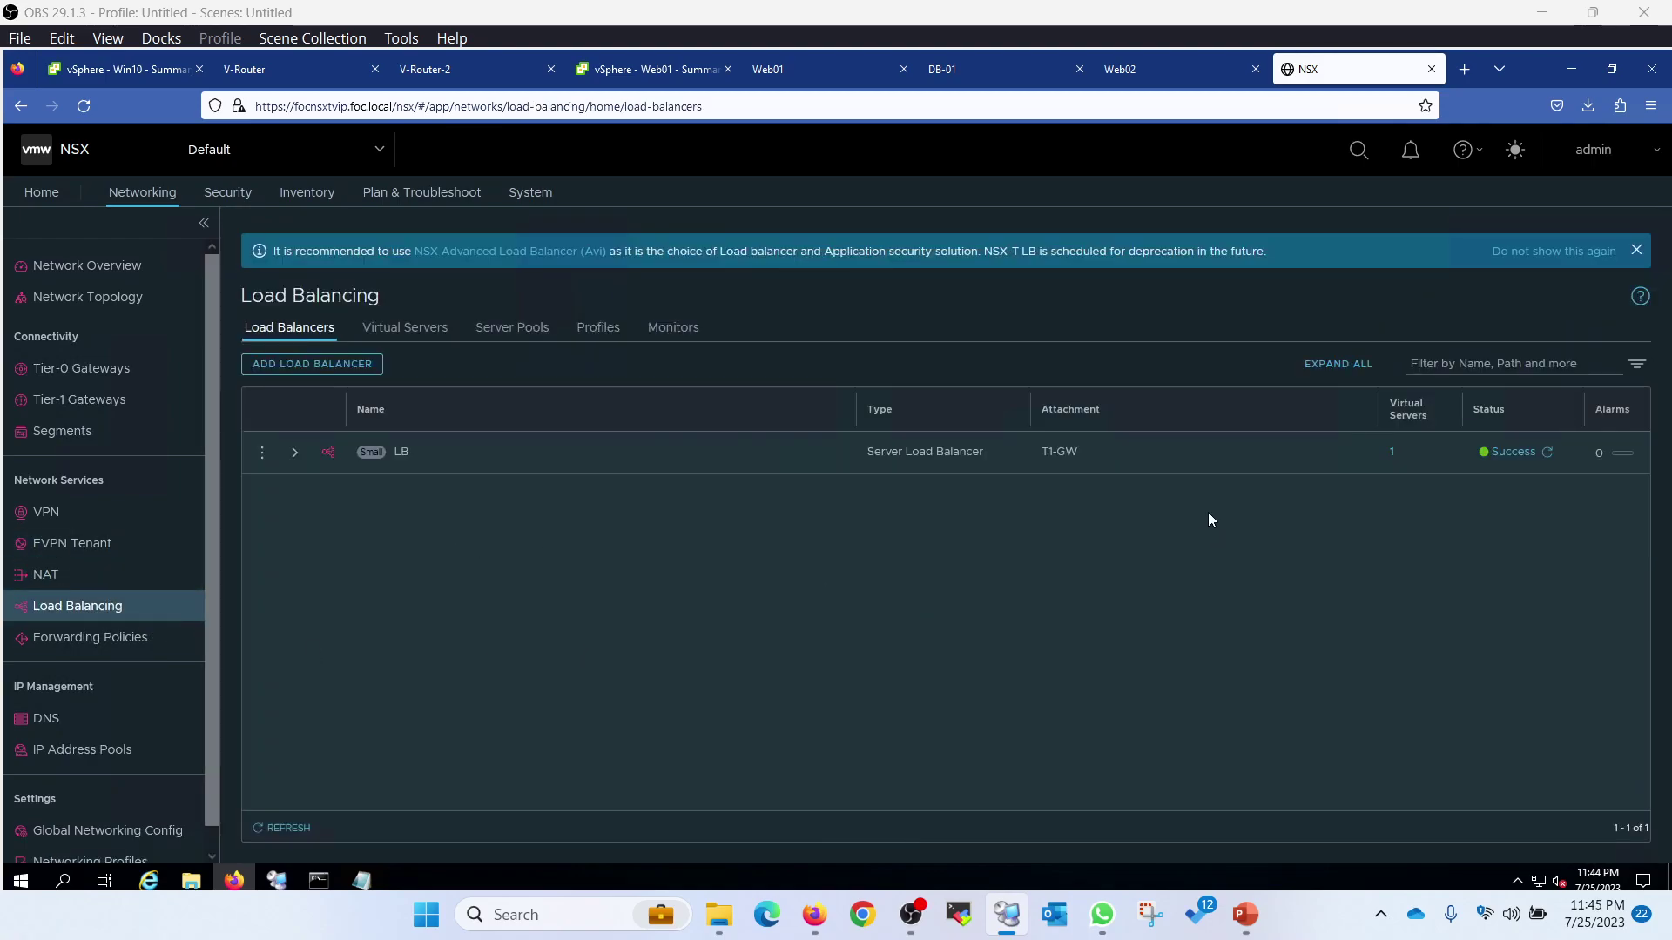
# Step: Review the virtual server and the WebPool server pool, and check the IP addresses of the pool's members
pyautogui.click(409, 335)
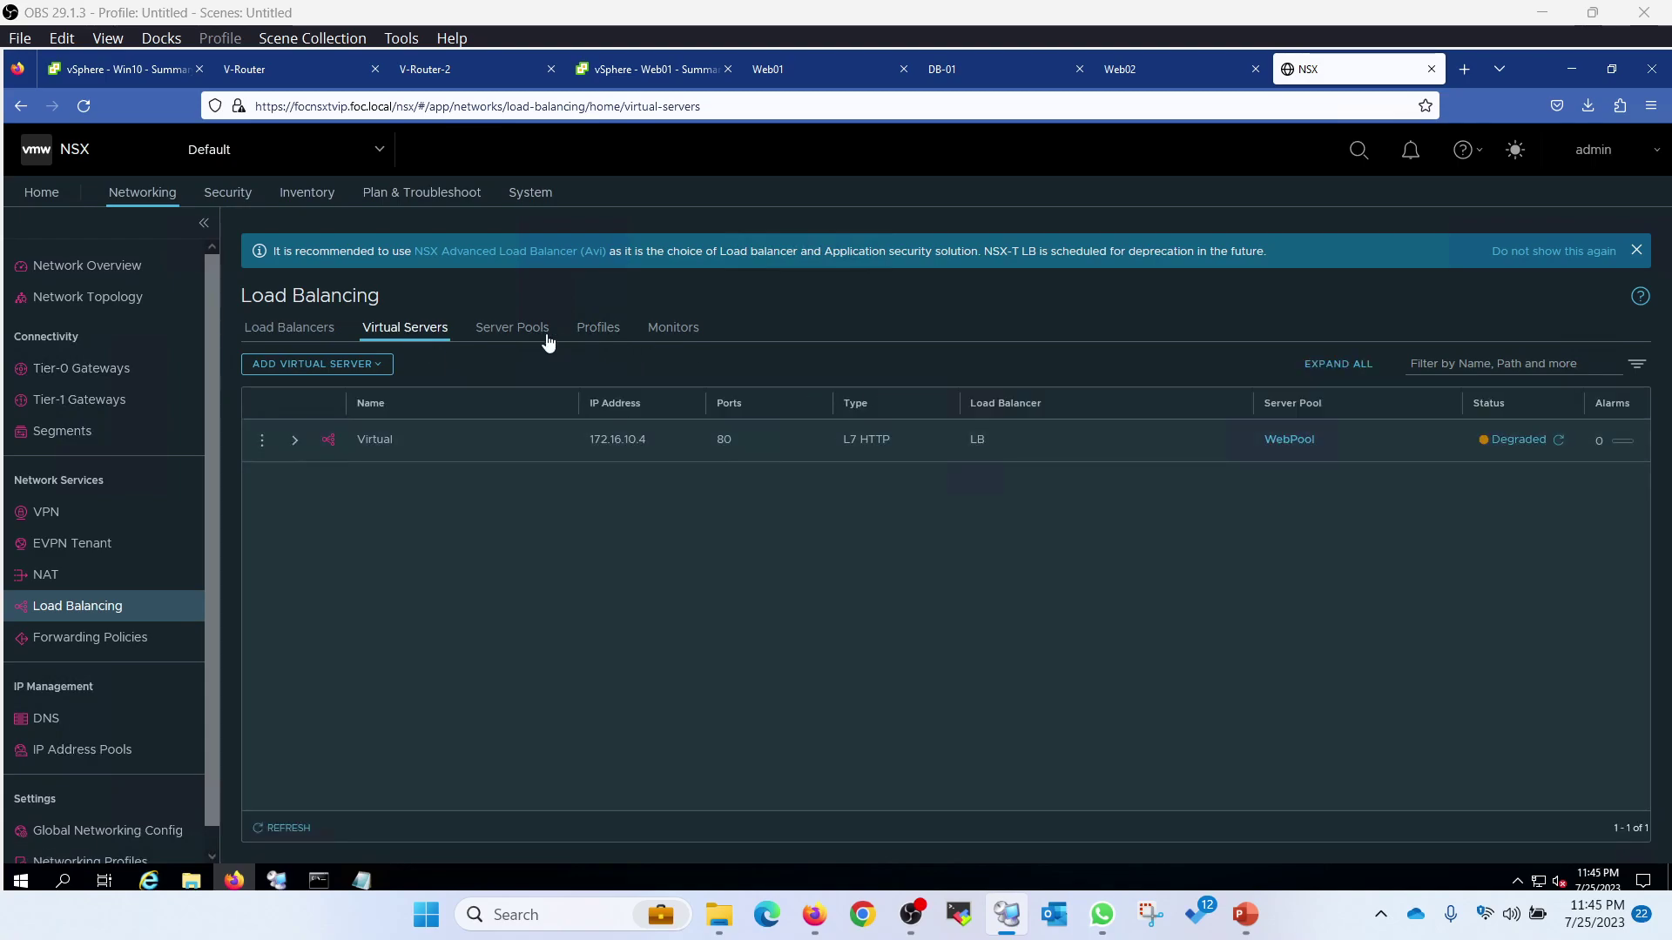
pyautogui.click(520, 333)
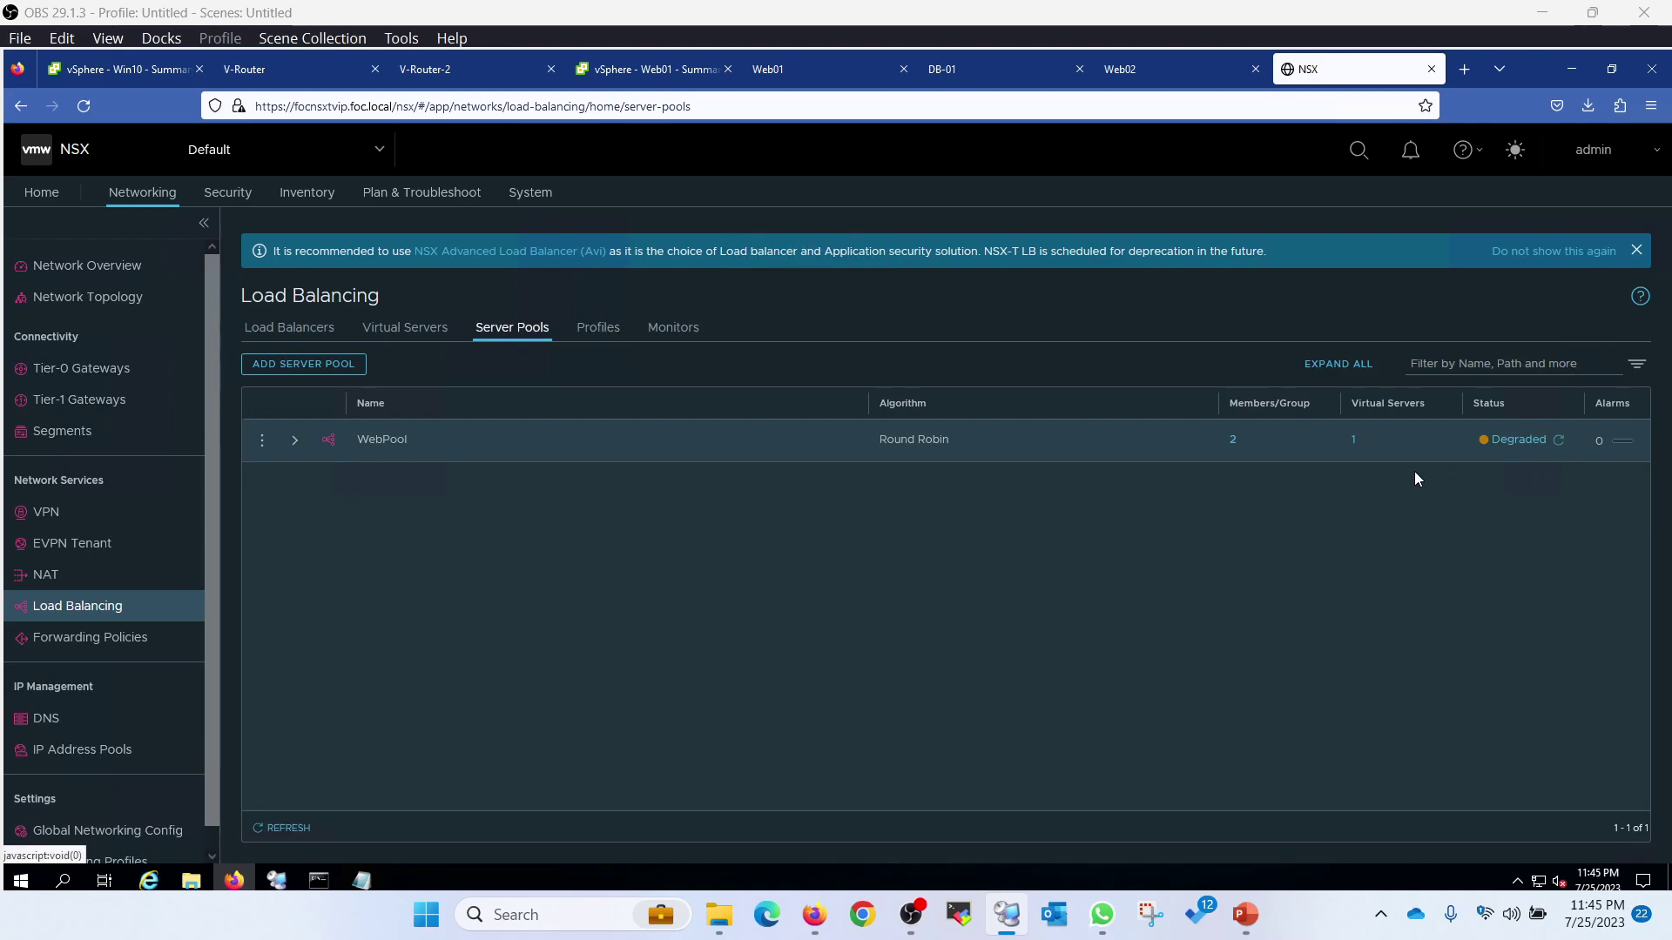
pyautogui.click(1233, 440)
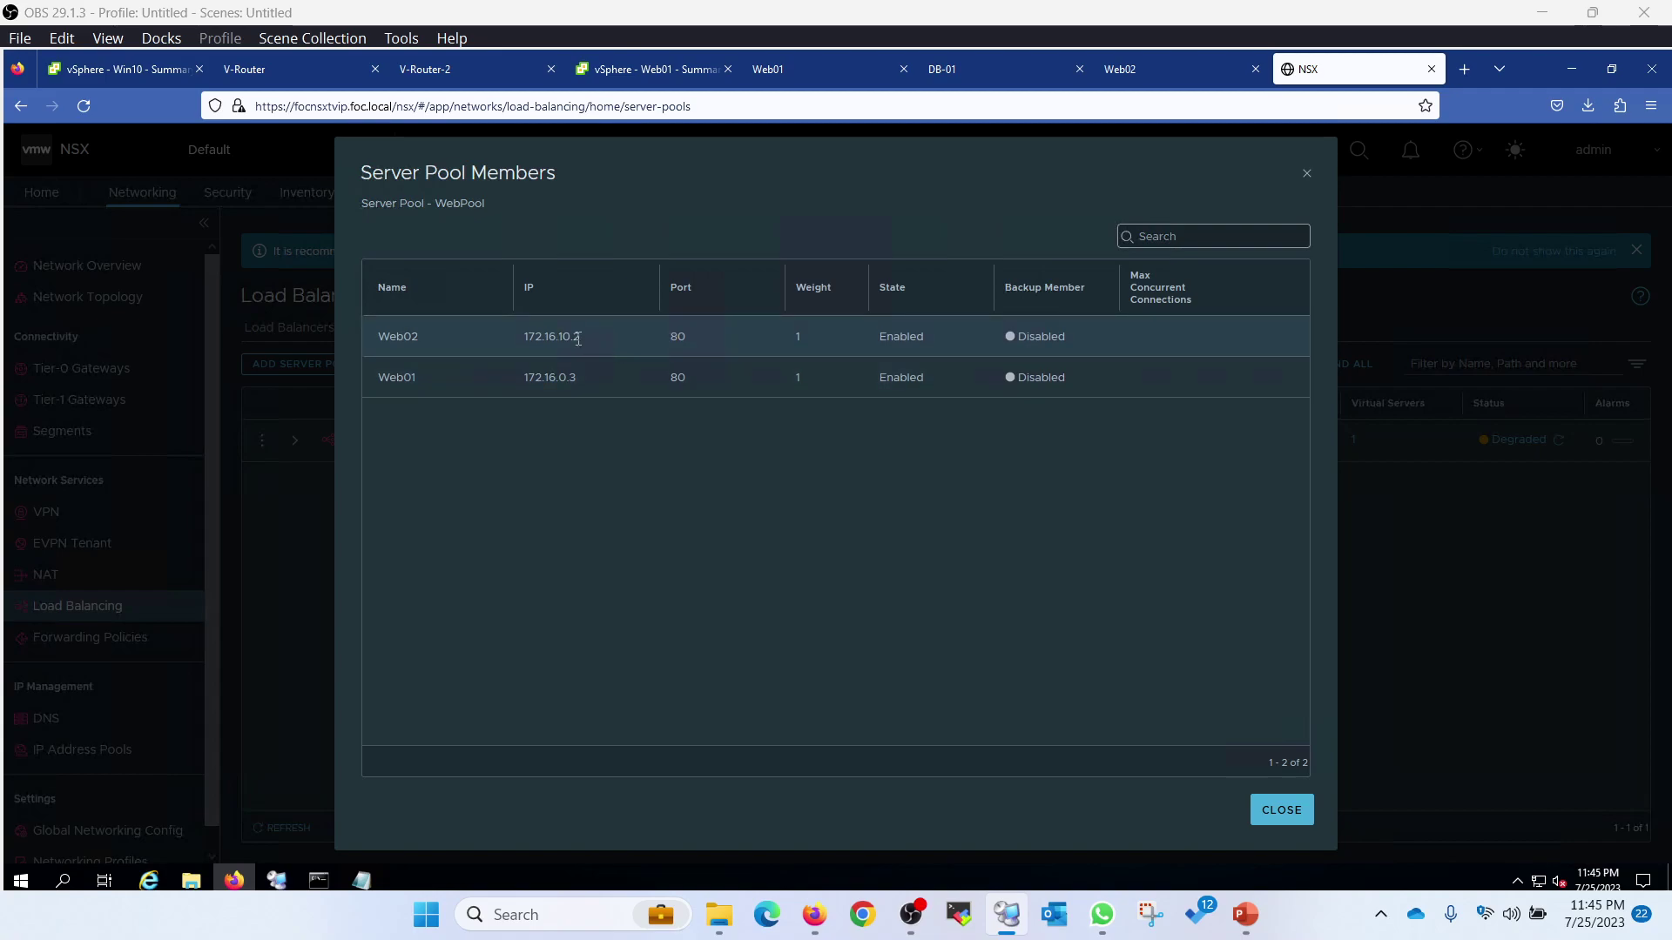
pyautogui.moveTo(581, 338); pyautogui.dragTo(502, 334)
pyautogui.click(564, 385)
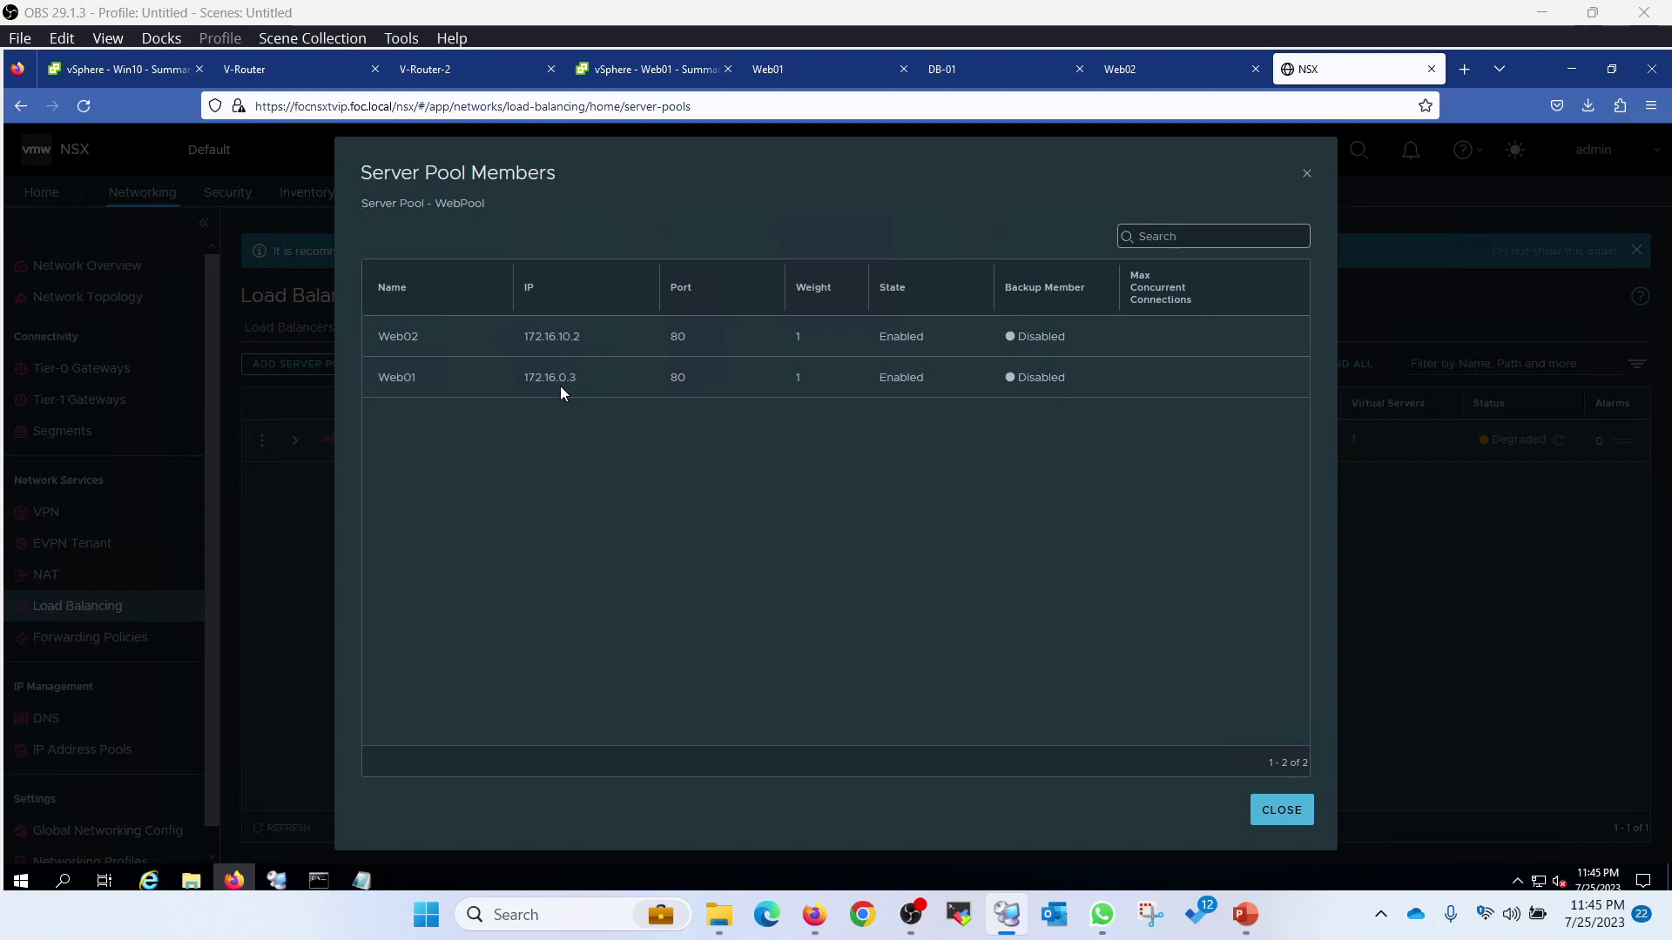
pyautogui.doubleClick(562, 383)
pyautogui.click(1280, 809)
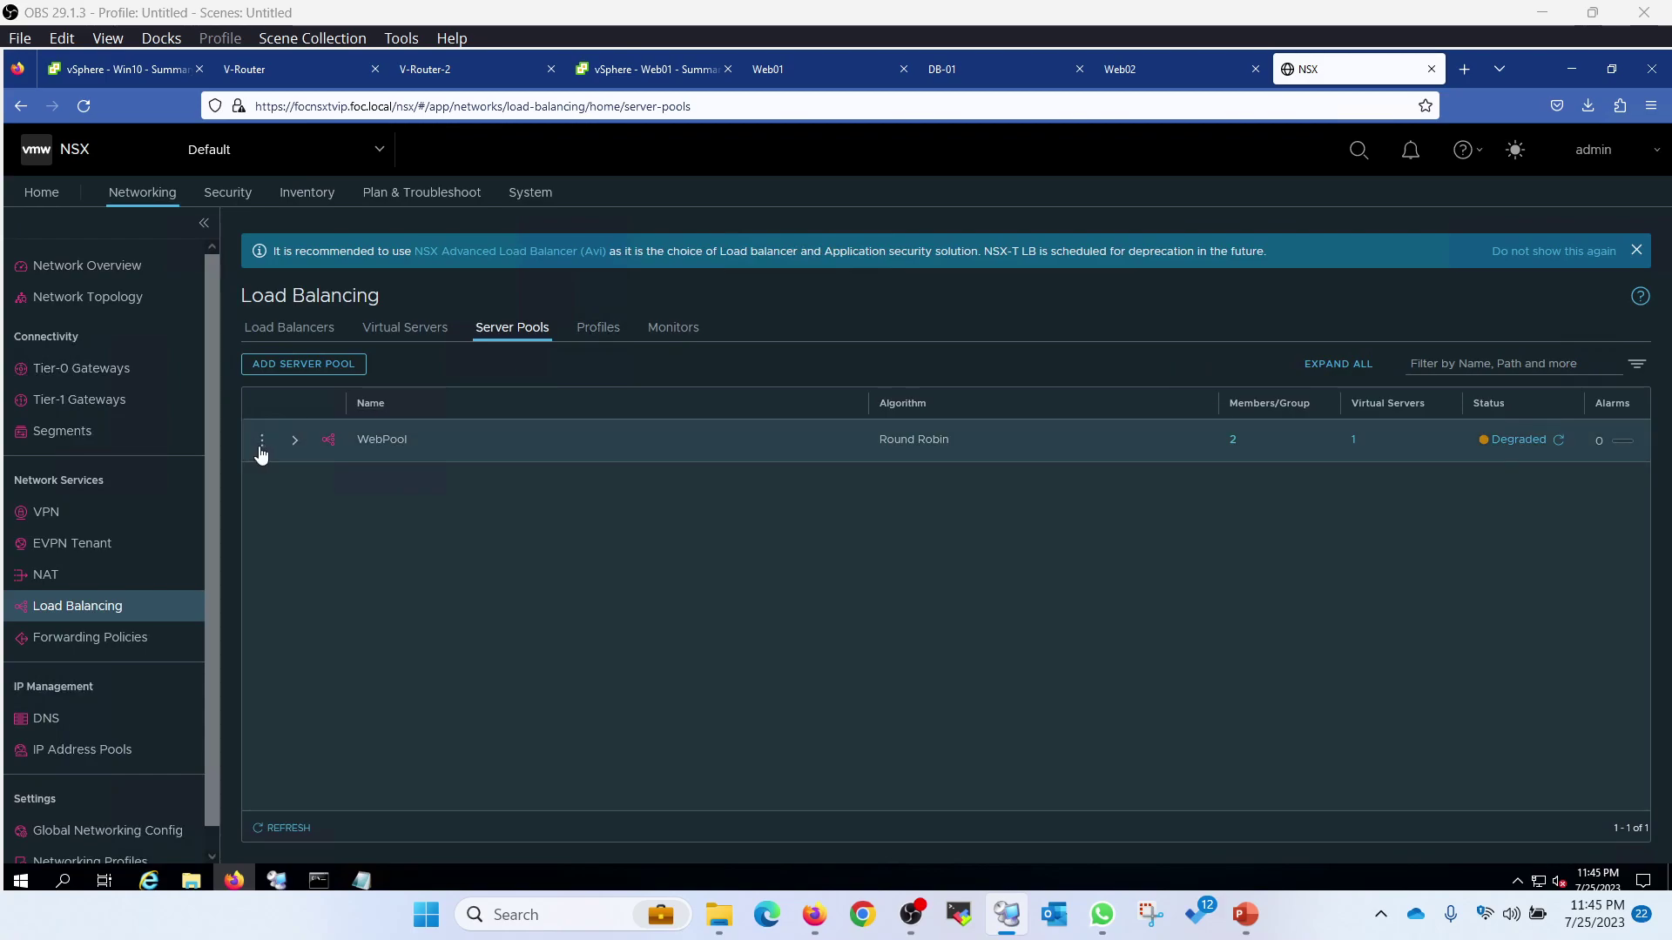
# Step: Edit WebPool to set the Web01 member's IP to 172.16.10.3, then apply the member change and save the pool
pyautogui.click(261, 440)
pyautogui.click(300, 419)
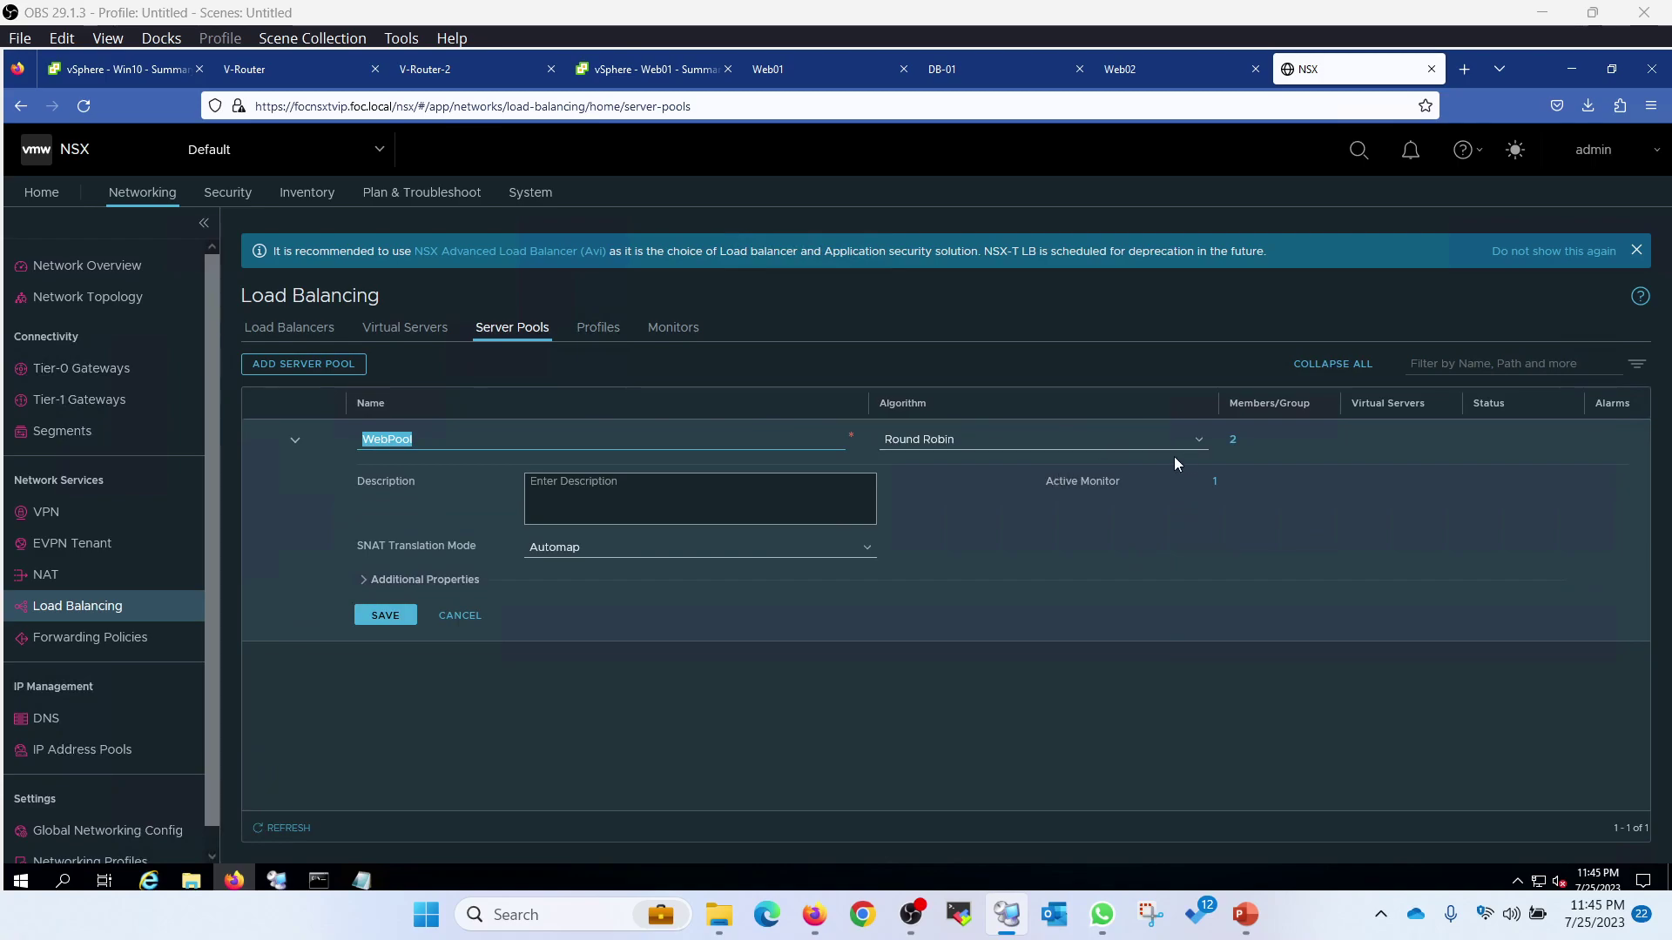
pyautogui.click(1234, 440)
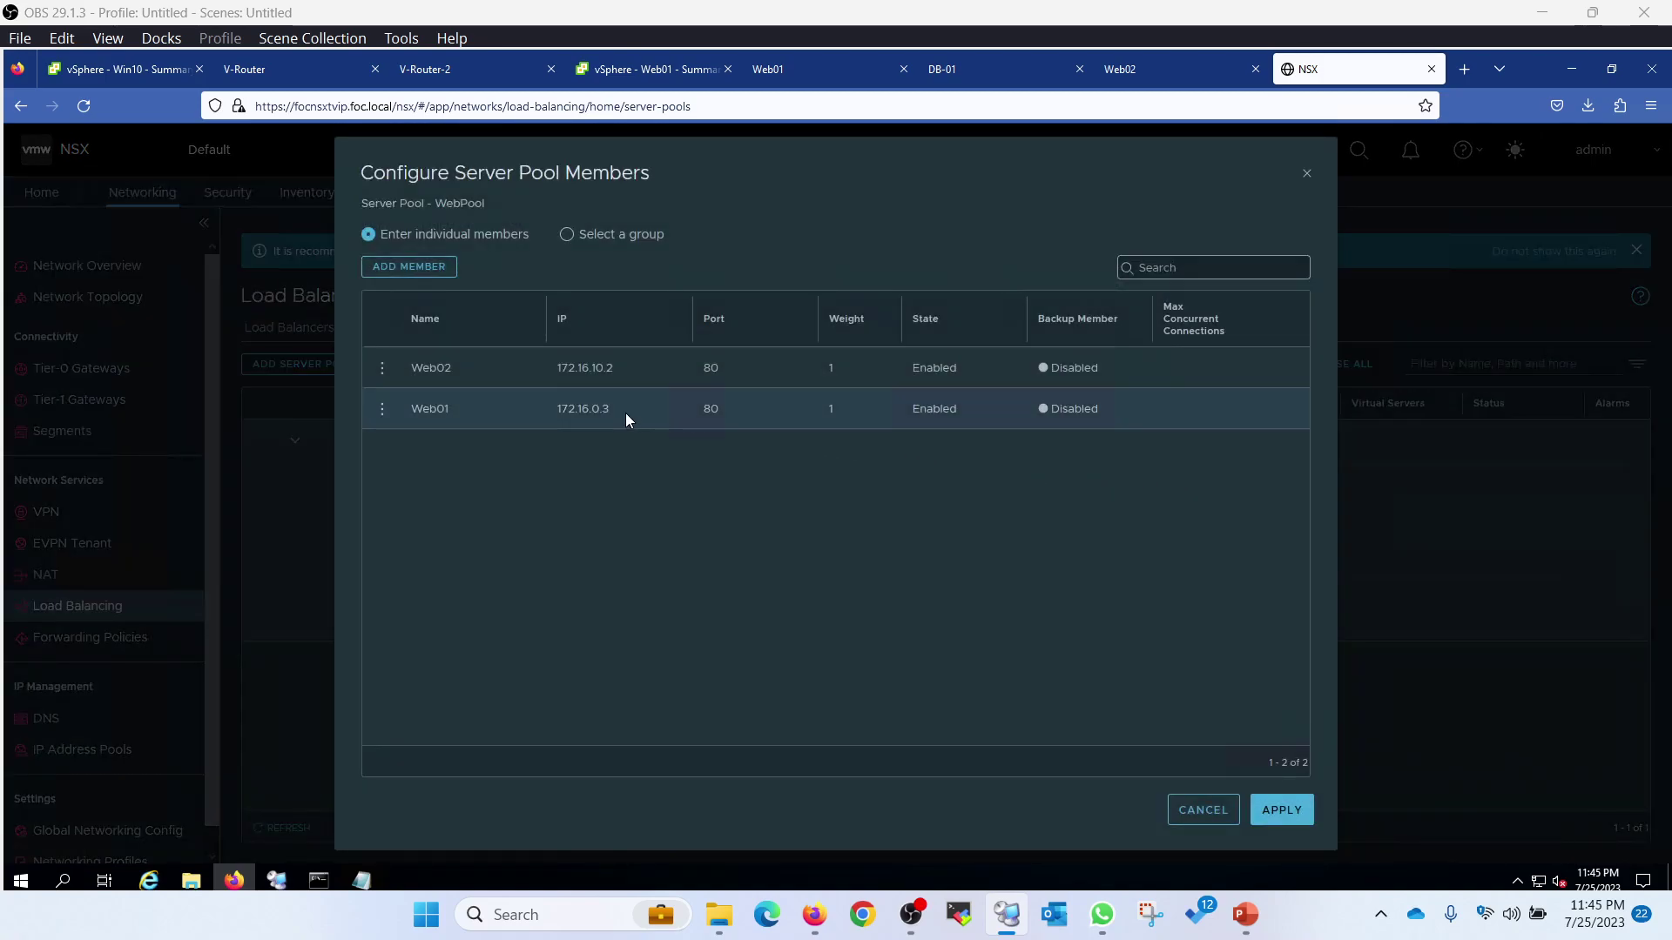
pyautogui.click(383, 414)
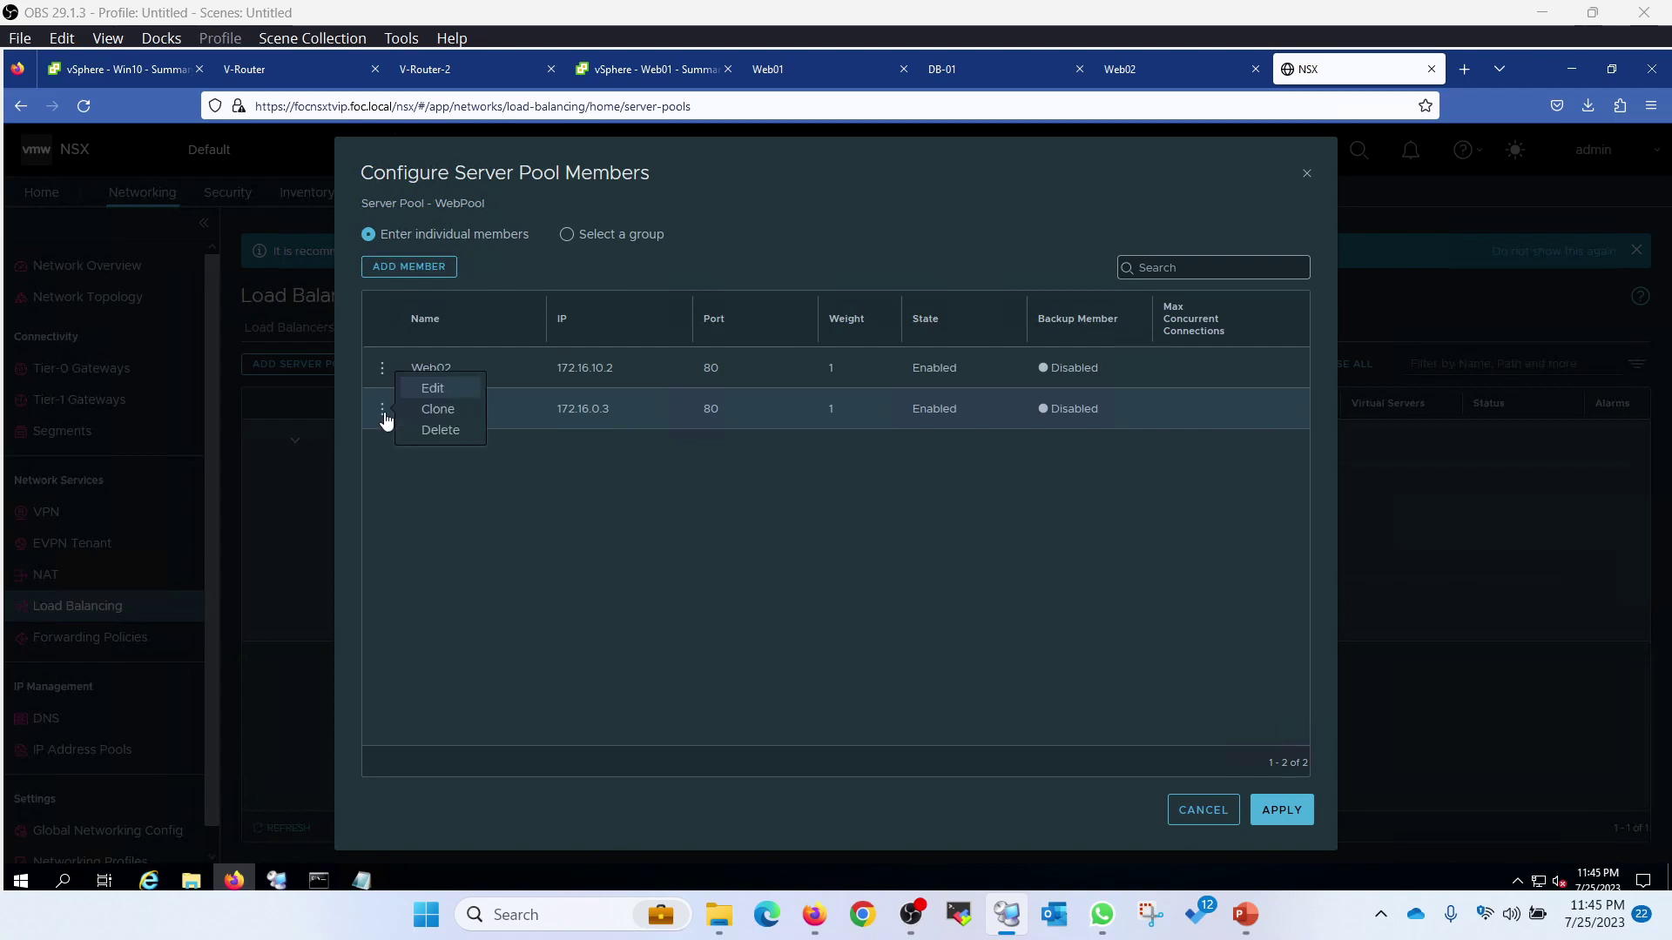
pyautogui.click(430, 398)
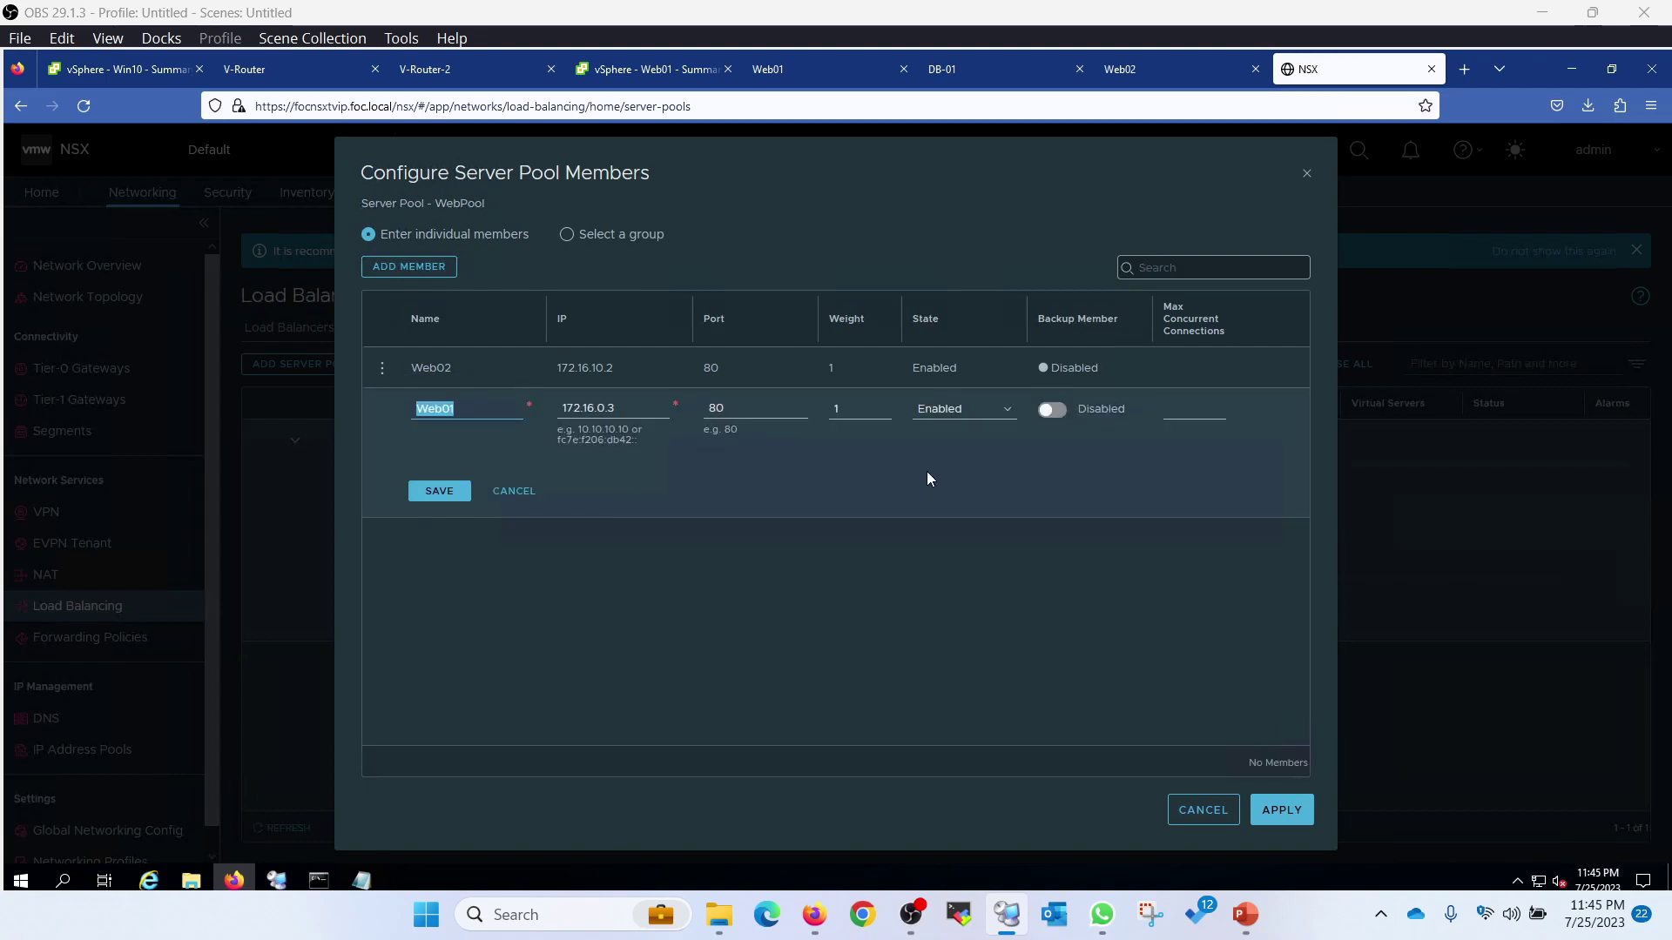
pyautogui.click(601, 407)
pyautogui.write('1')
pyautogui.click(440, 492)
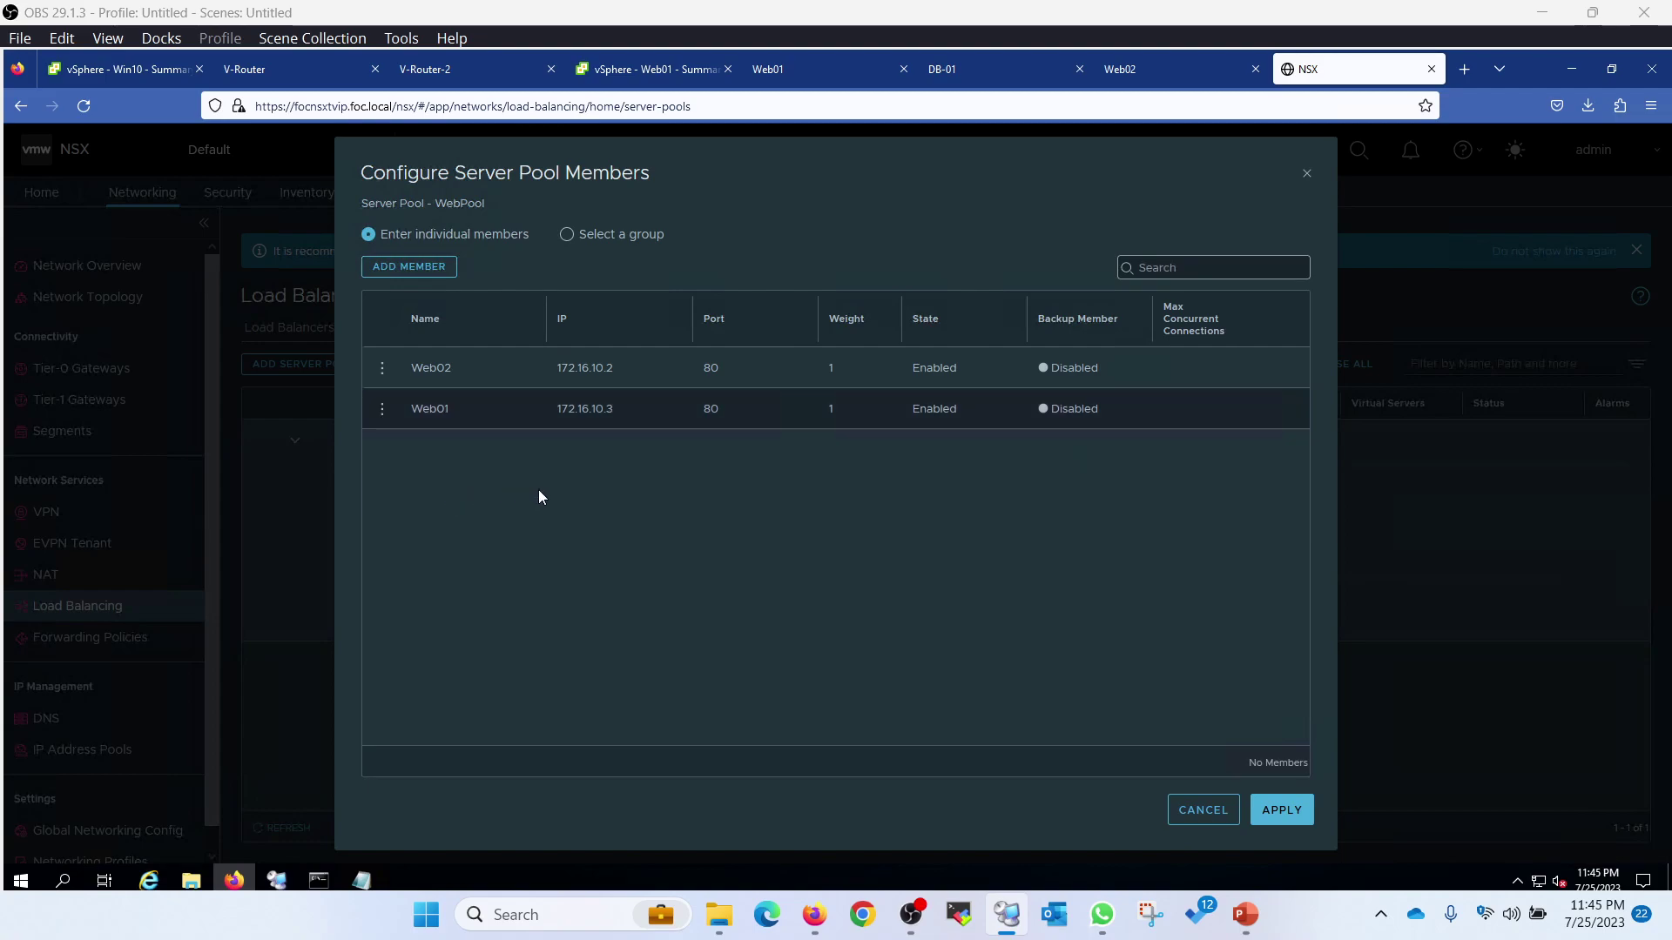
pyautogui.click(1279, 816)
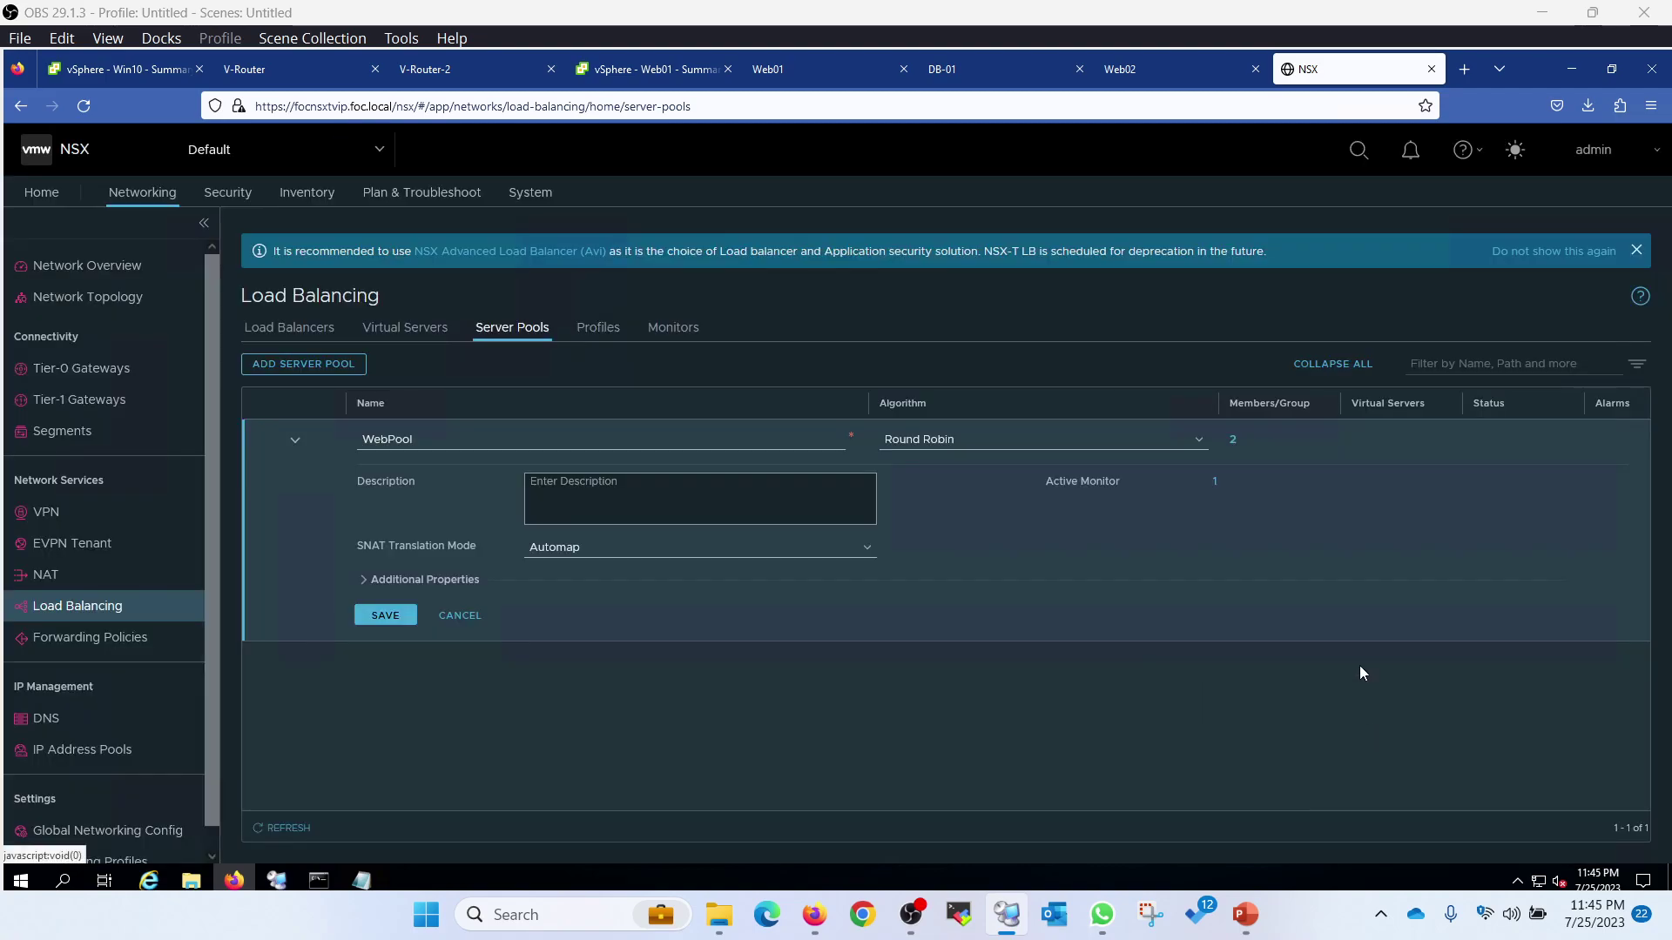
pyautogui.click(381, 614)
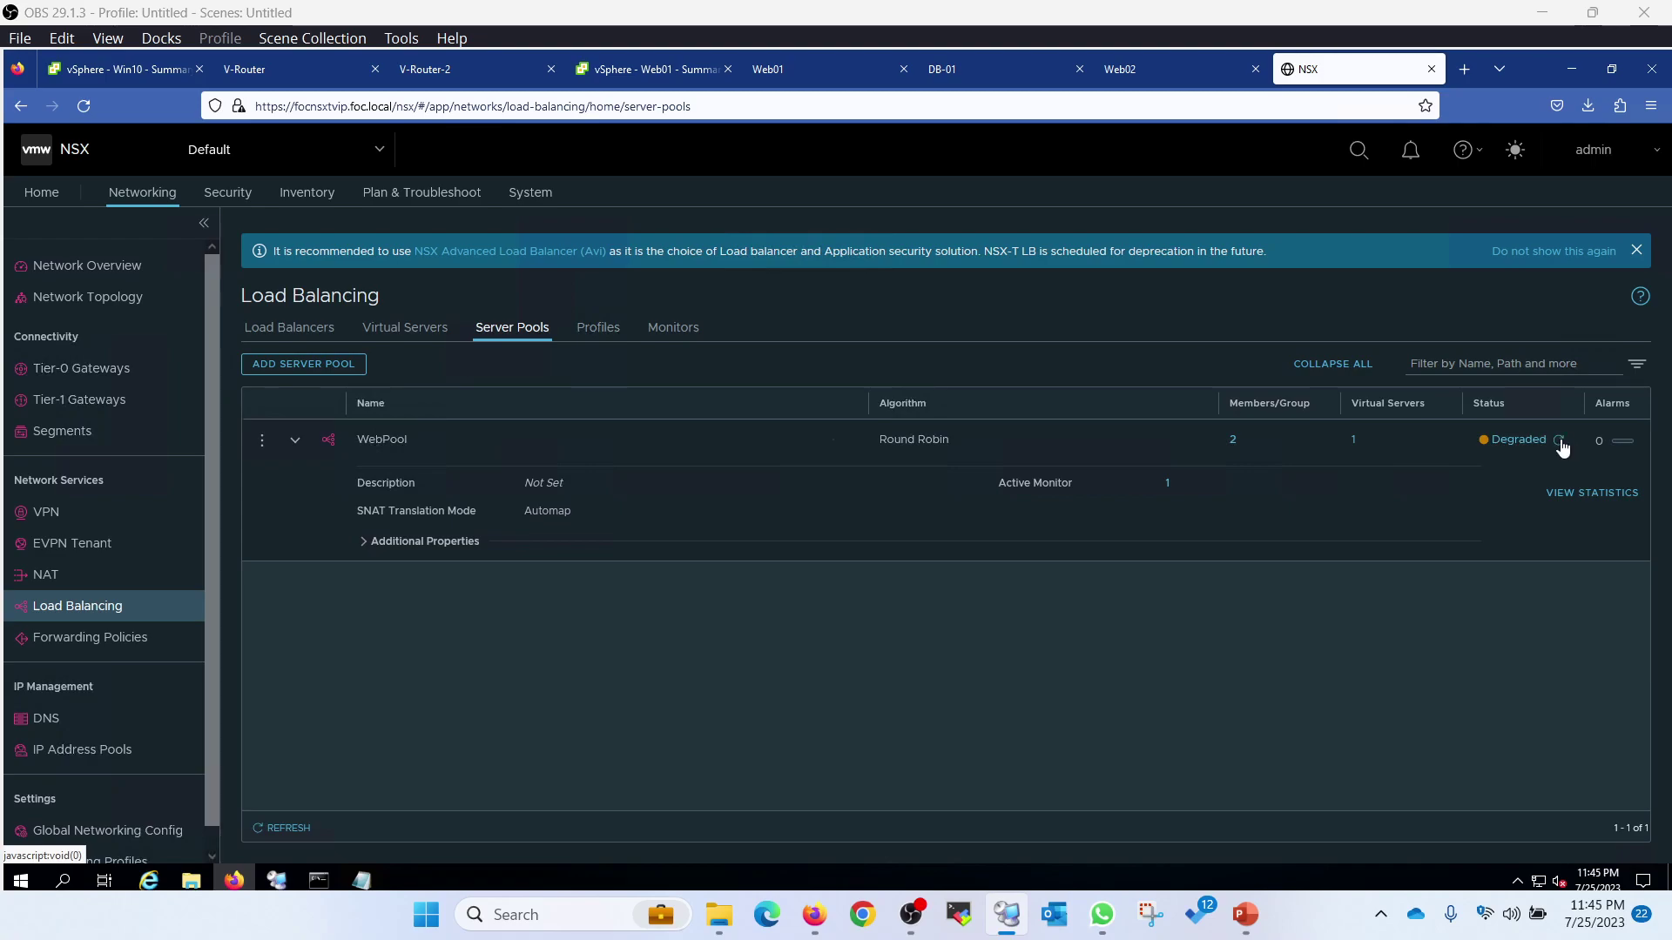
# Step: Refresh the virtual servers list to recheck the status of the L7 HTTP virtual server
pyautogui.click(408, 331)
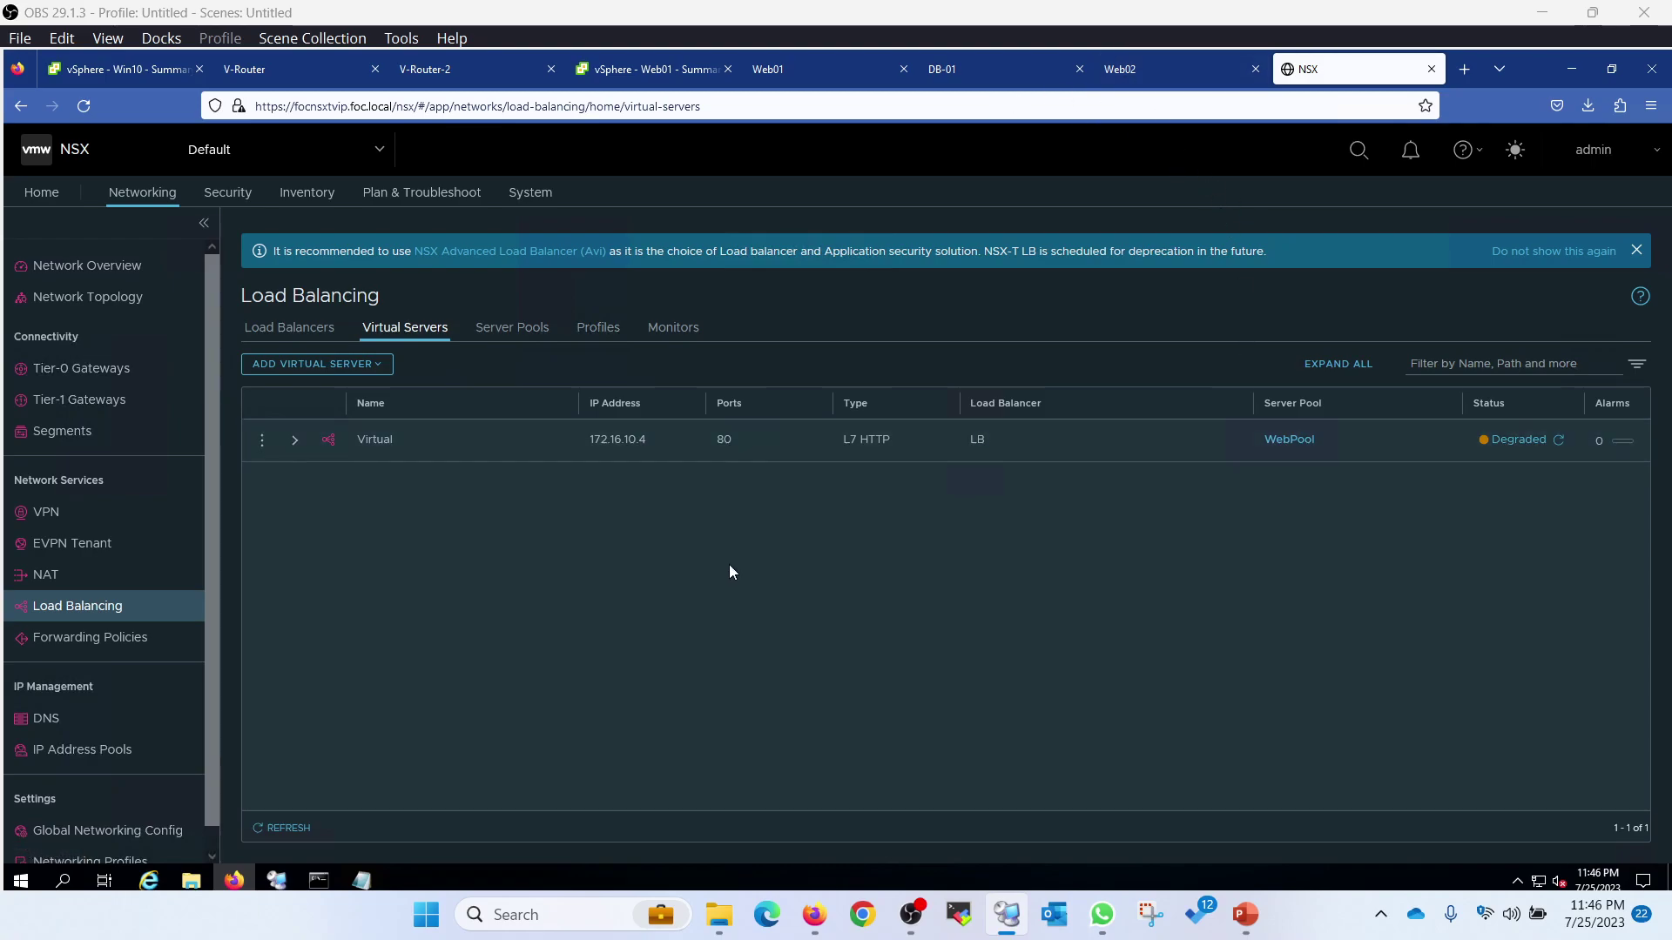
pyautogui.click(281, 829)
pyautogui.click(281, 829)
# Step: Compare the continuous ping output in the Web01 and DB-01 consoles
pyautogui.click(798, 75)
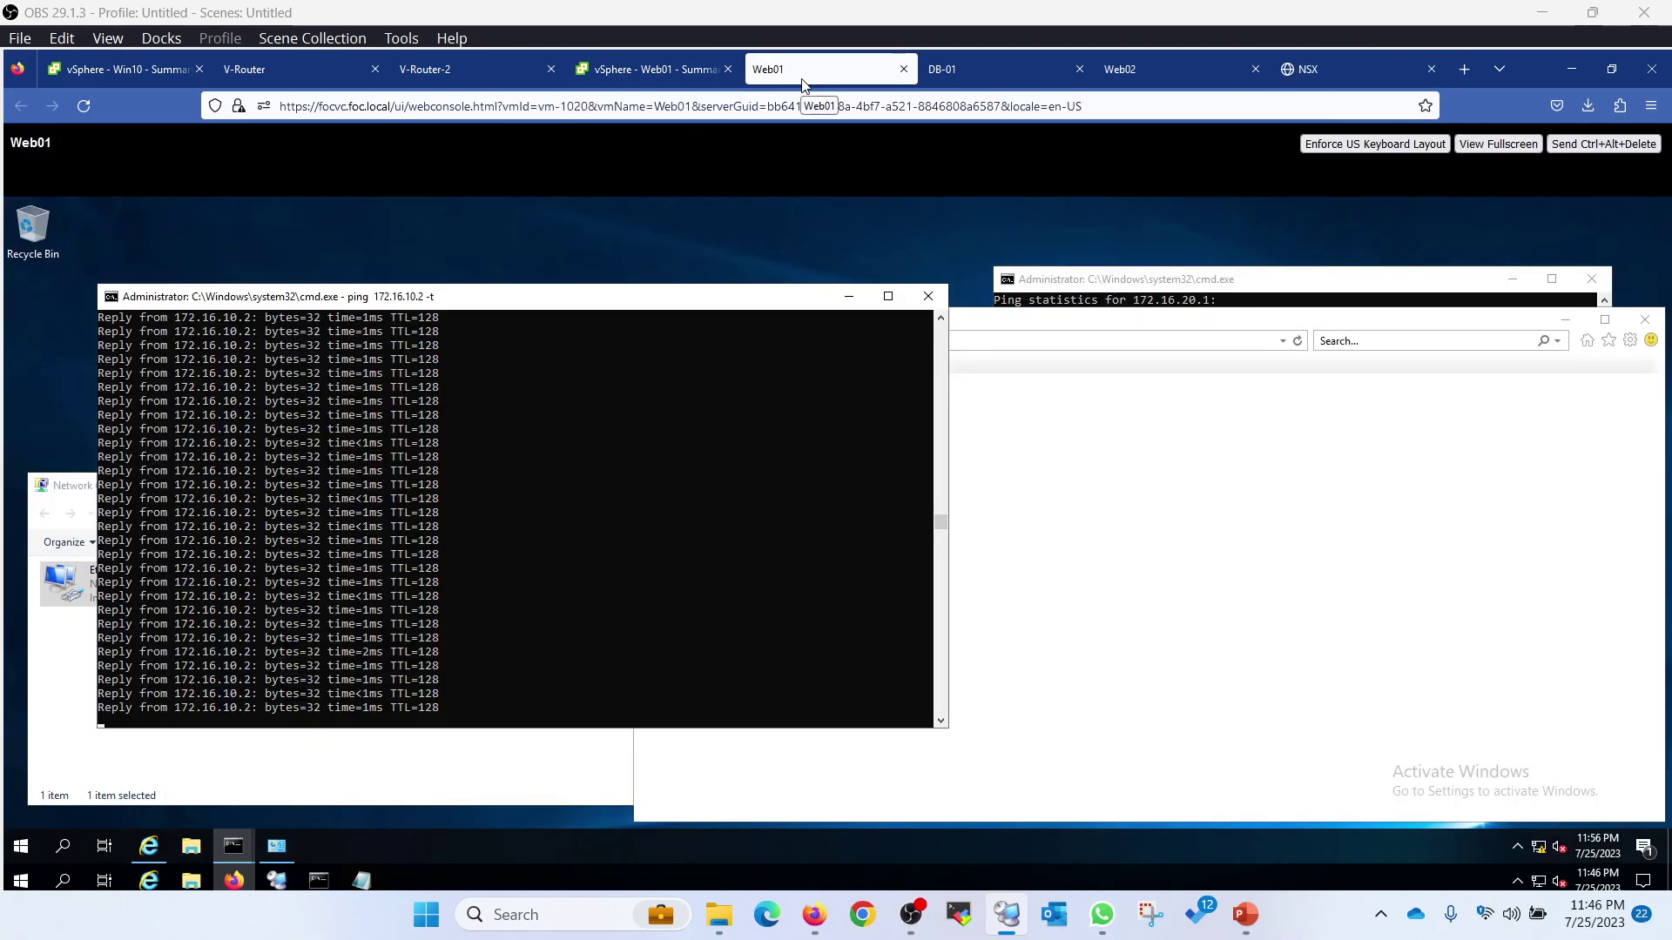
pyautogui.click(958, 69)
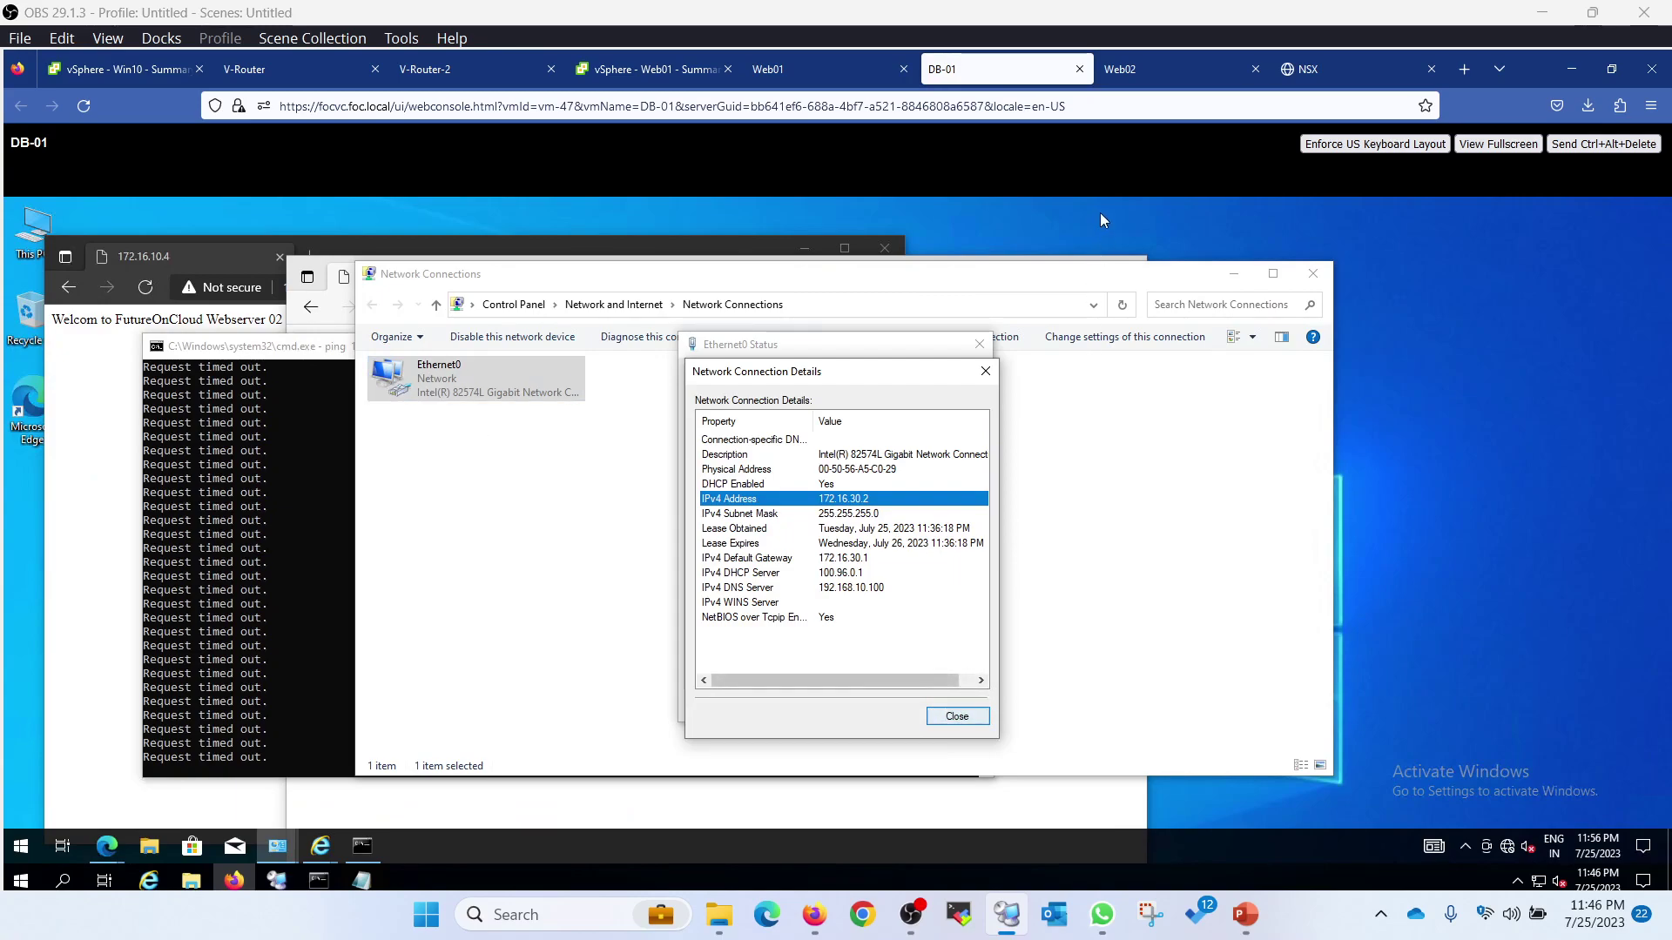
pyautogui.click(803, 71)
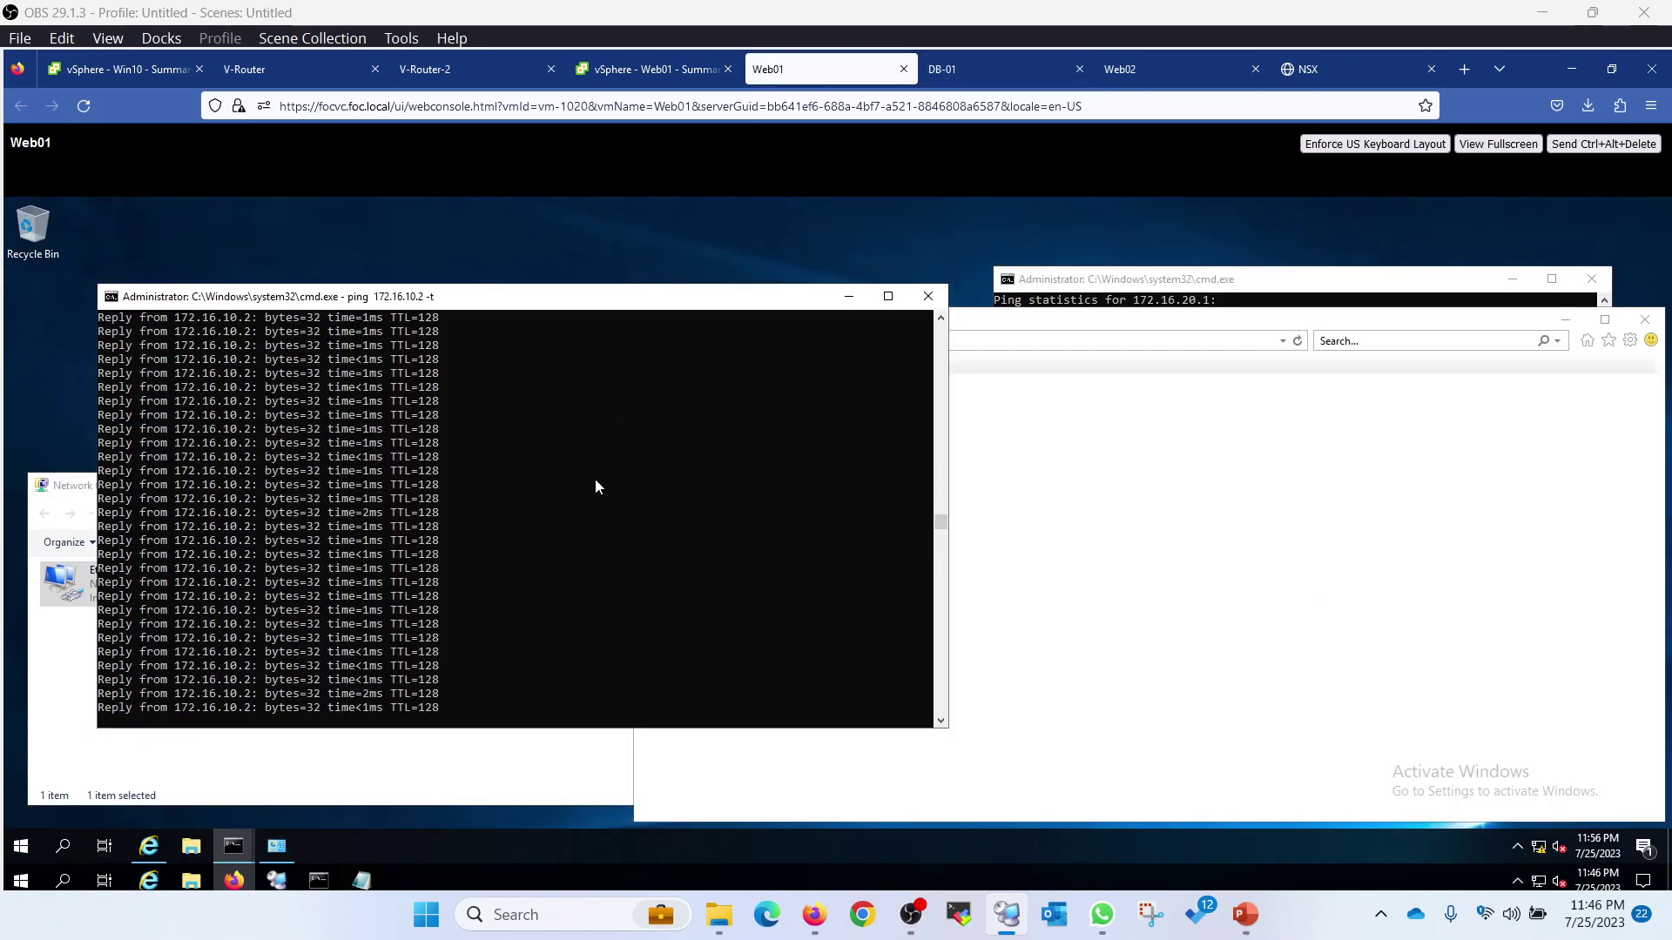
# Step: On DB-01, stop the running ping and start a continuous ping to 172.16.10.2 with the -t option
pyautogui.click(930, 81)
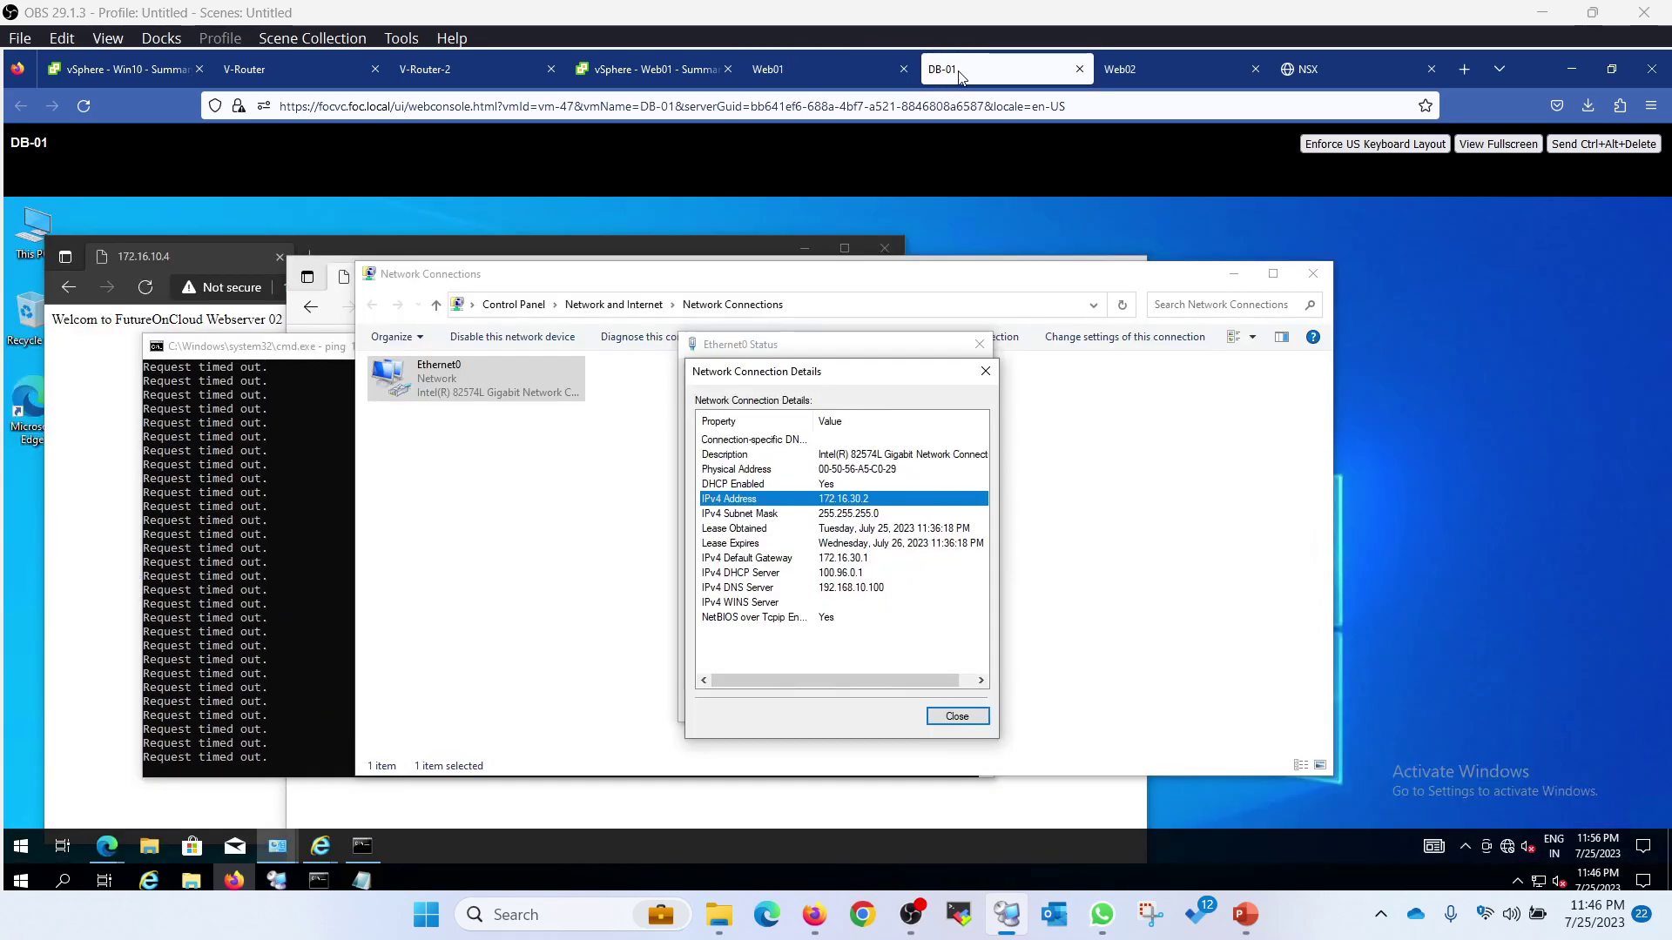
pyautogui.click(251, 525)
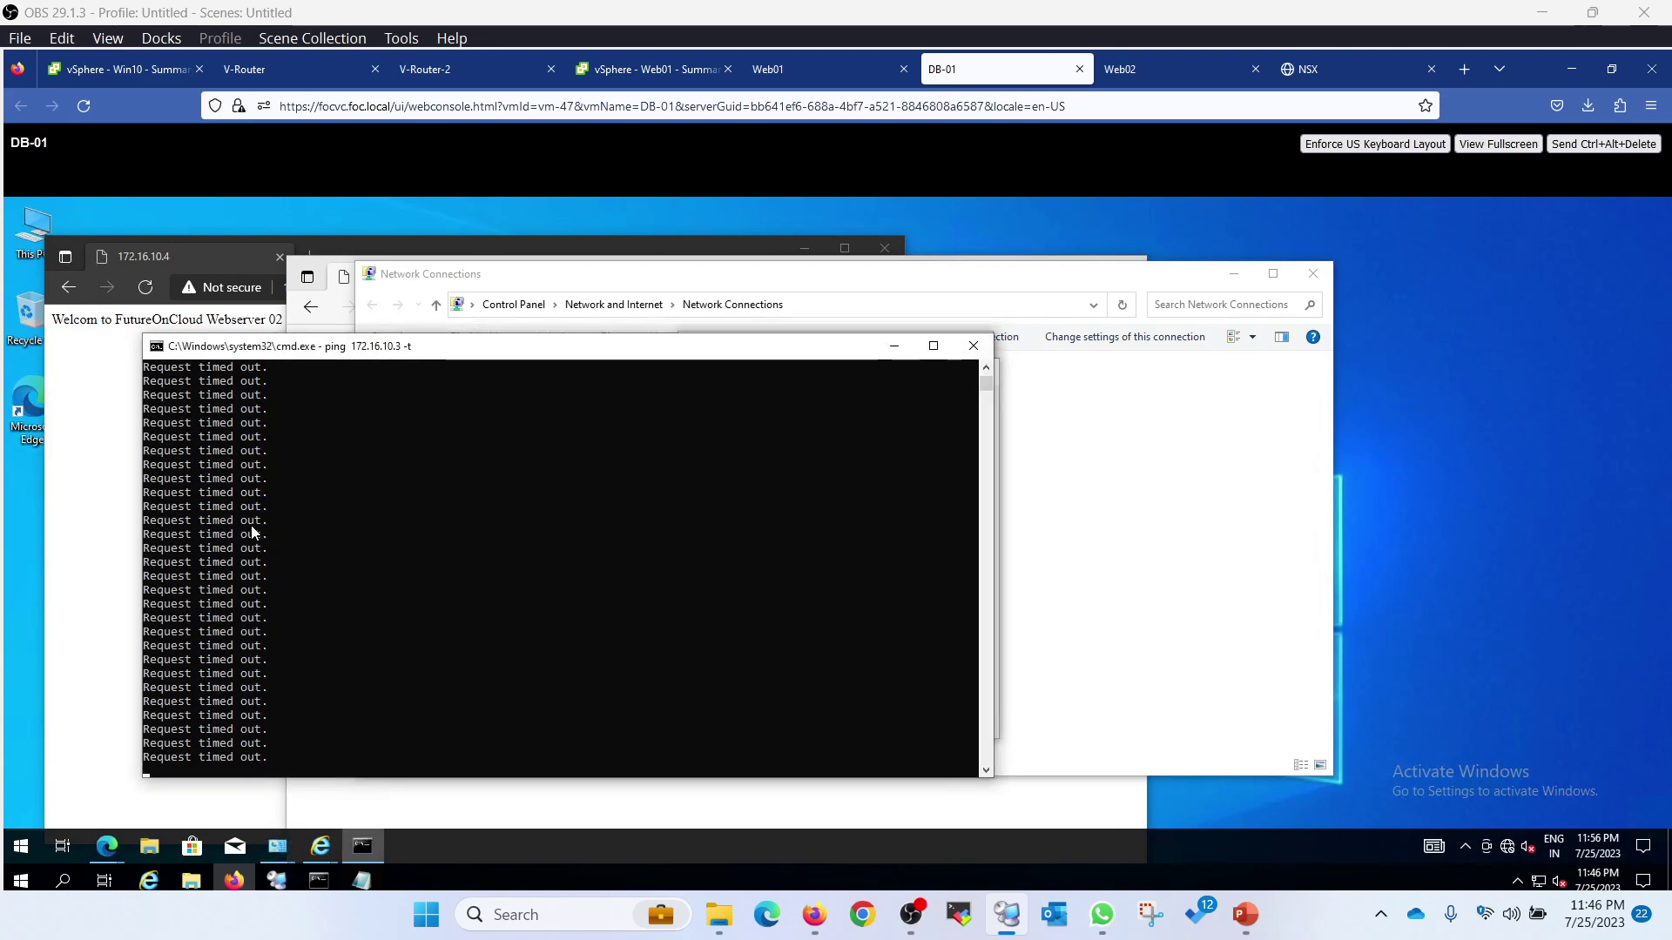
pyautogui.hotkey('ctrl', 'c')
pyautogui.press('Return')
pyautogui.press('Up')
pyautogui.press('Left')
pyautogui.press('Left')
pyautogui.press('Left')
pyautogui.press('BackSpace')
pyautogui.write('2')
pyautogui.press('Return')
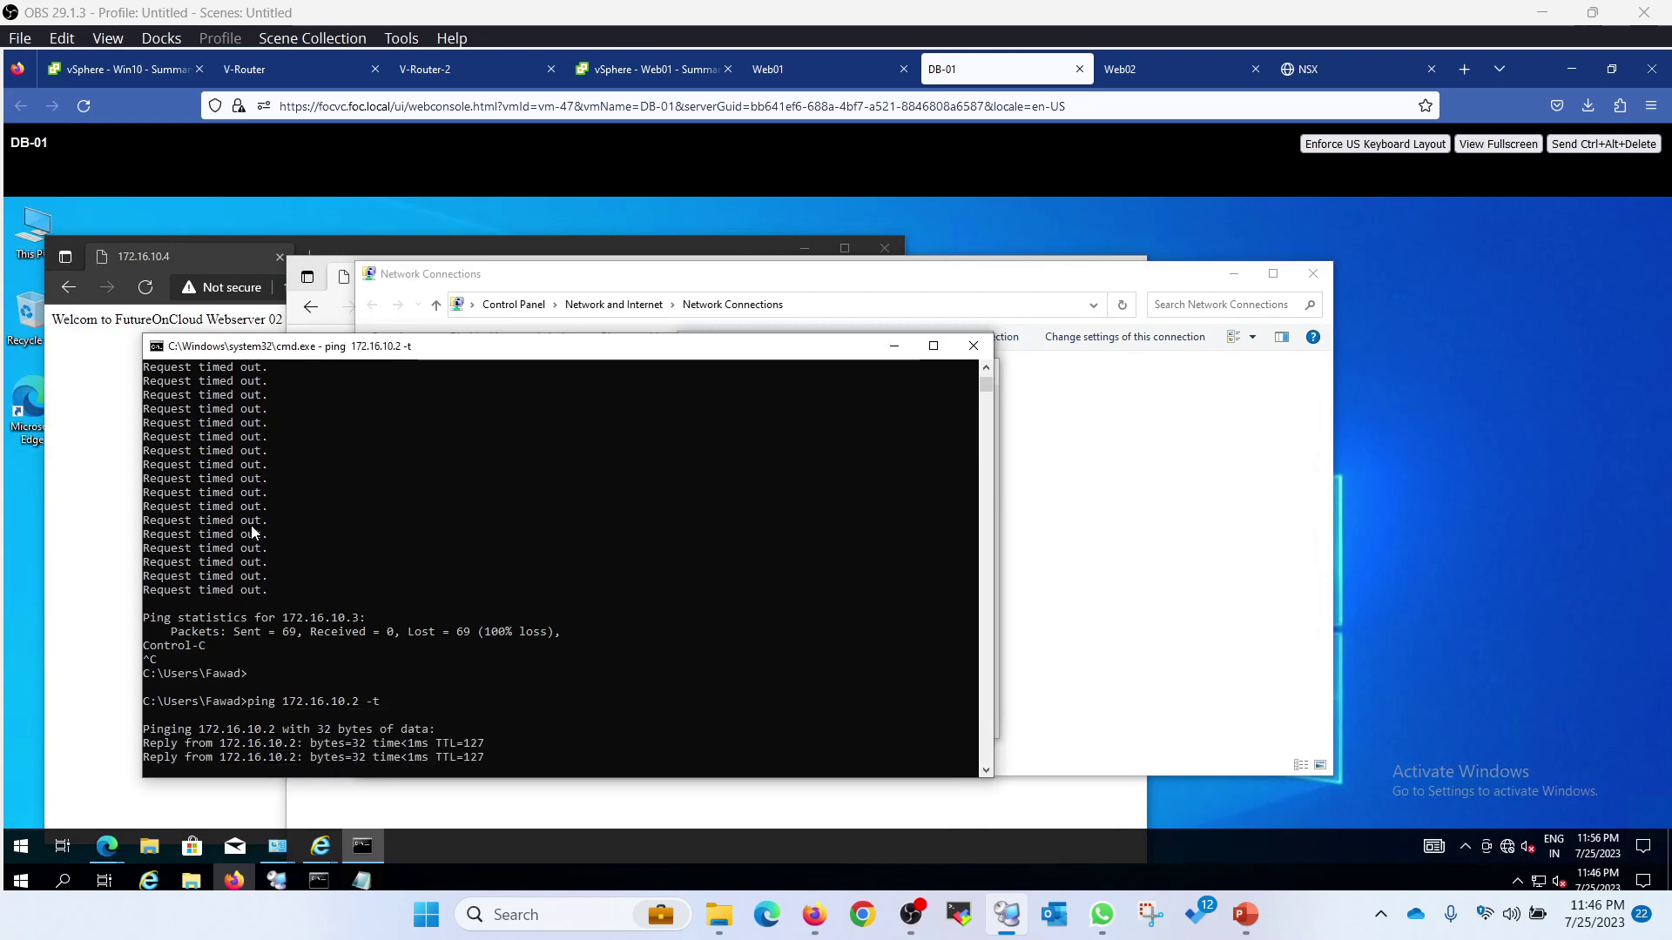
# Step: Stop the ping on DB-01 and run nslookup for 172.16.10.3
pyautogui.hotkey('ctrl', 'c')
pyautogui.write('nslookup 1721.6.10')
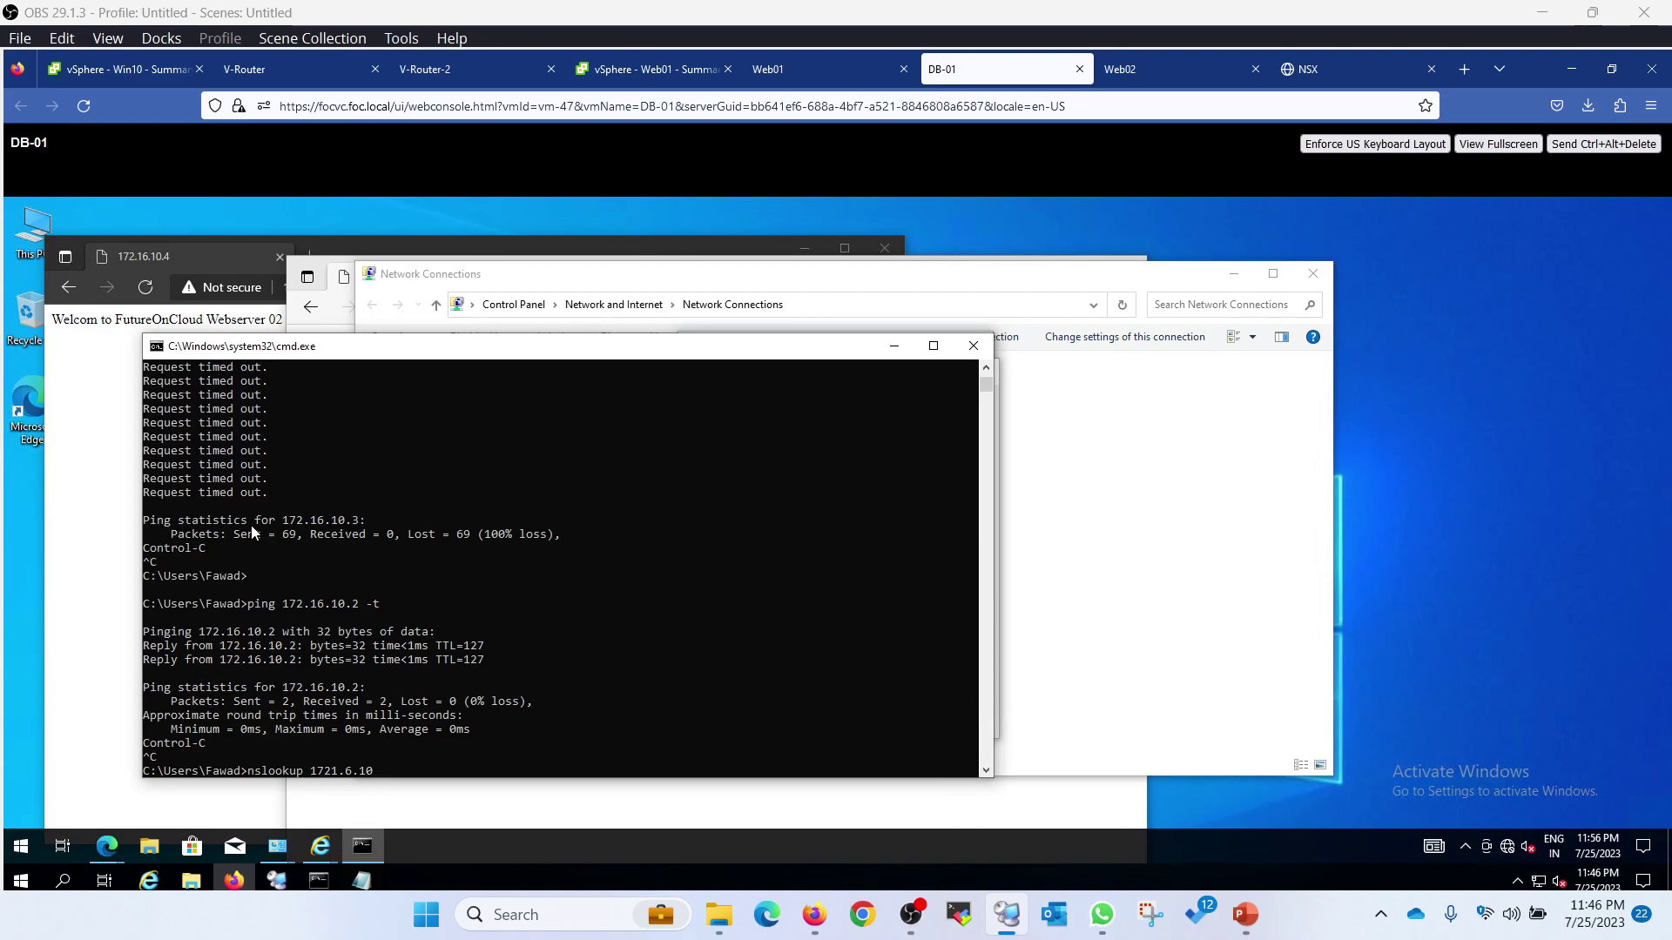
pyautogui.press('Left')
pyautogui.press('Left')
pyautogui.press('Left')
pyautogui.press('Left')
pyautogui.press('BackSpace')
pyautogui.press('BackSpace')
pyautogui.write('.10.3')
pyautogui.press('Return')
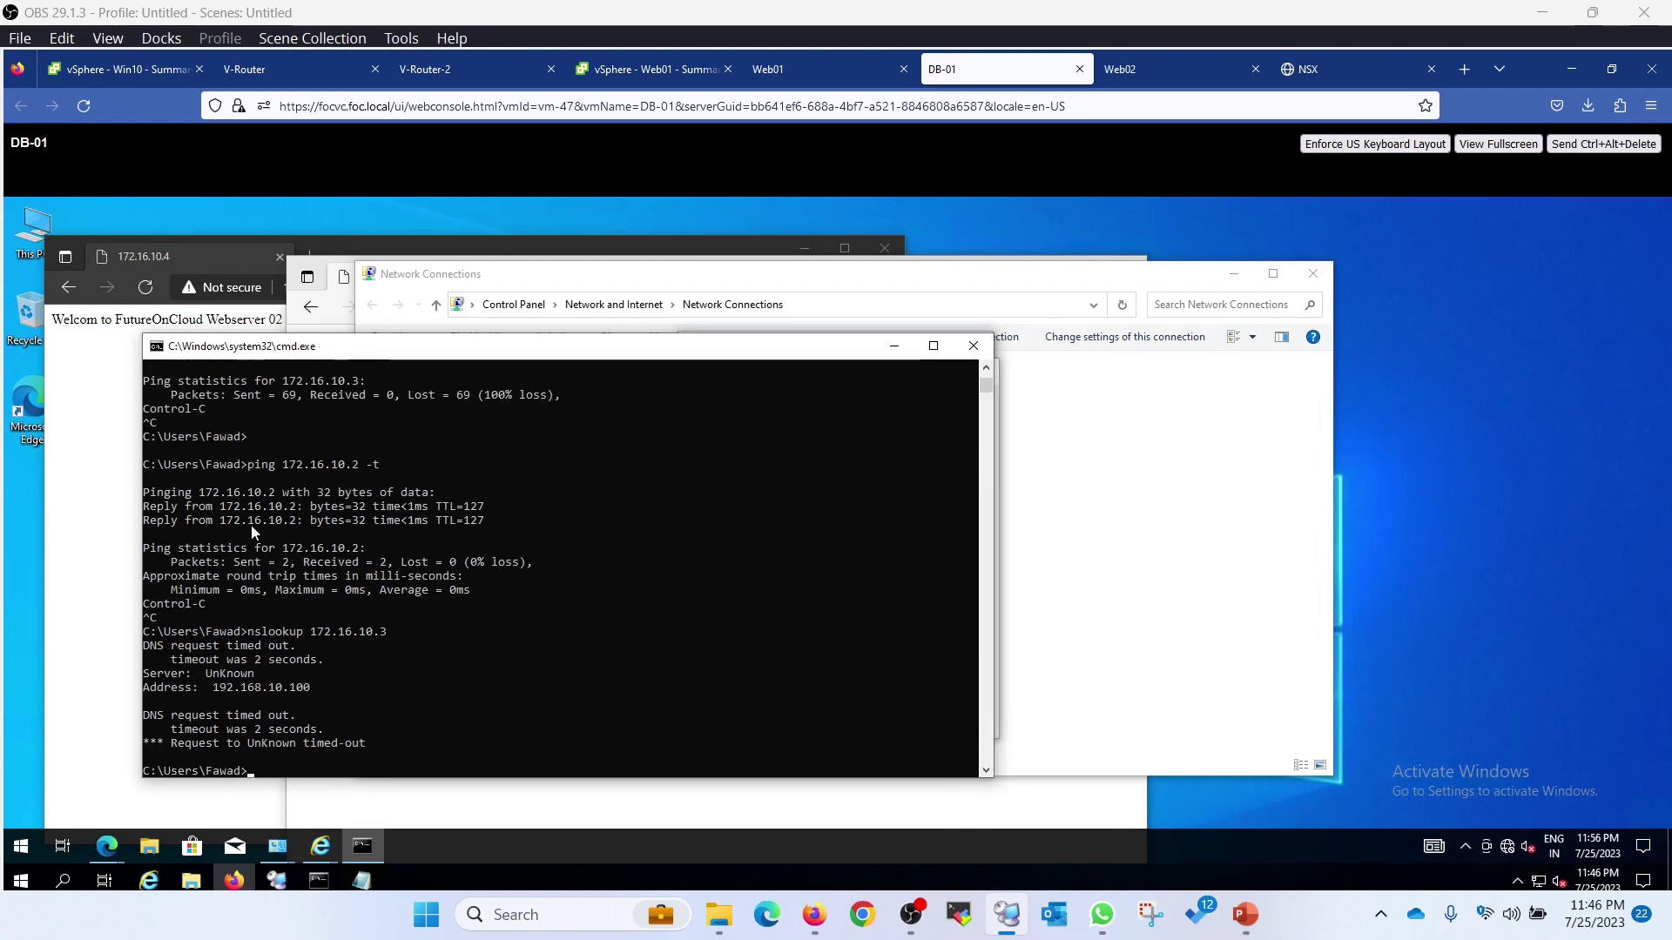
# Step: Repeat the ping to 172.16.10.2 from DB-01 briefly and stop it
pyautogui.press('Up')
pyautogui.press('Up')
pyautogui.press('Return')
pyautogui.hotkey('ctrl', 'c')
# Step: Start a continuous ping from DB-01 to 172.16.10.3 with the -t option
pyautogui.press('Up')
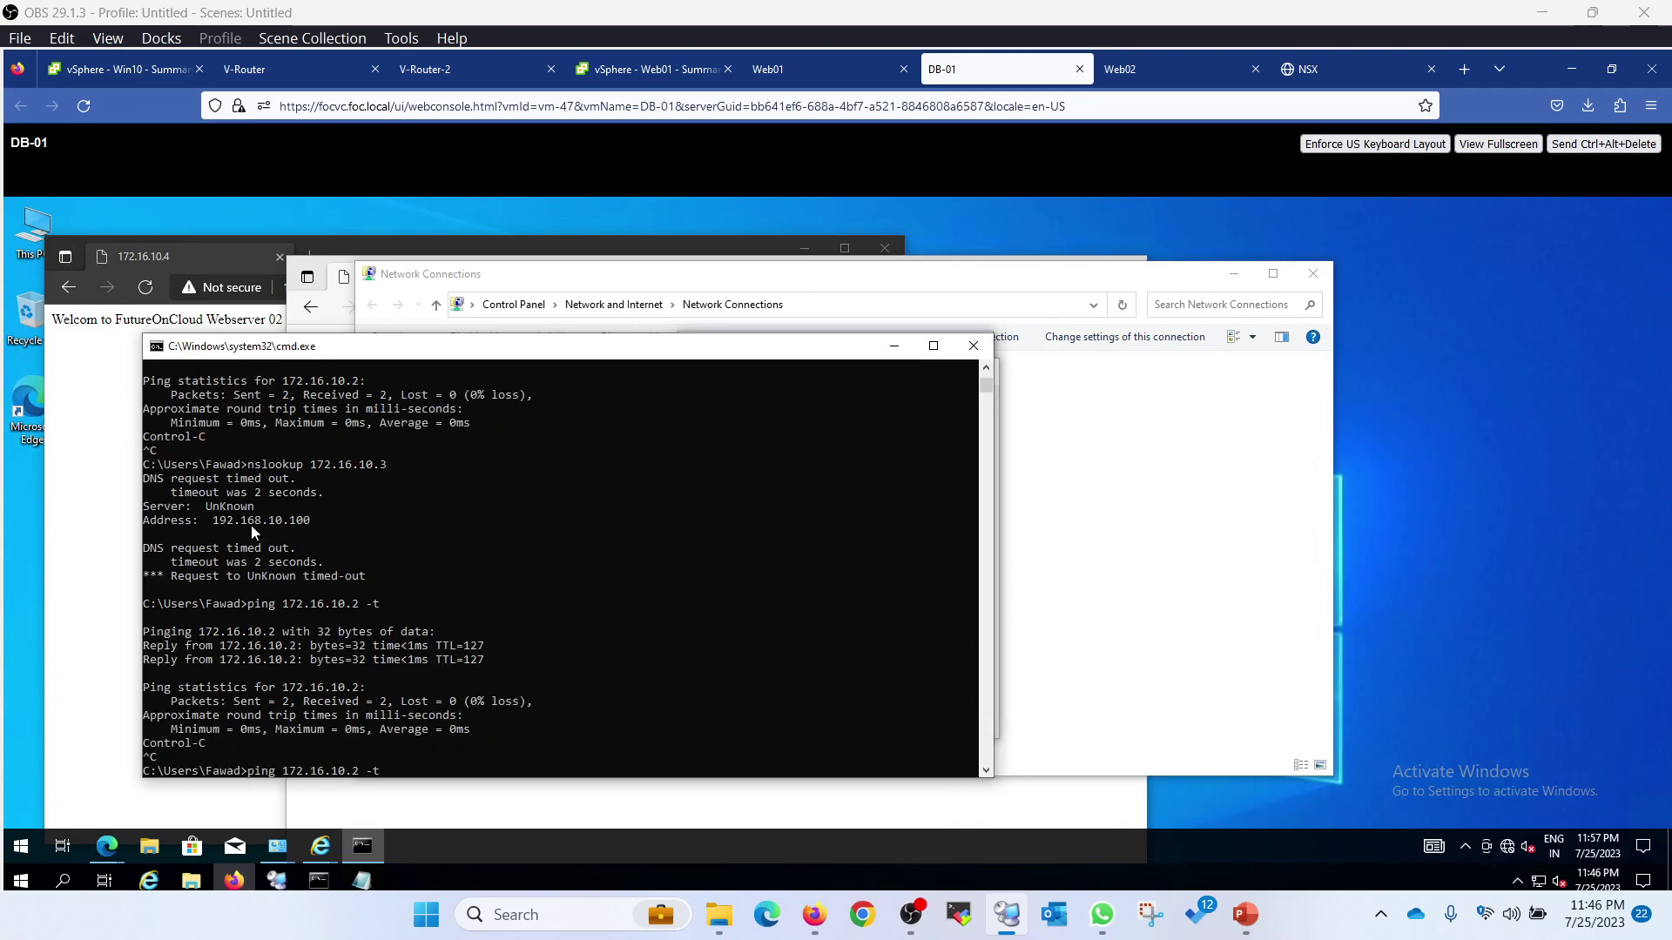
pyautogui.press('Left')
pyautogui.press('Left')
pyautogui.press('BackSpace')
pyautogui.write('3')
pyautogui.press('Return')
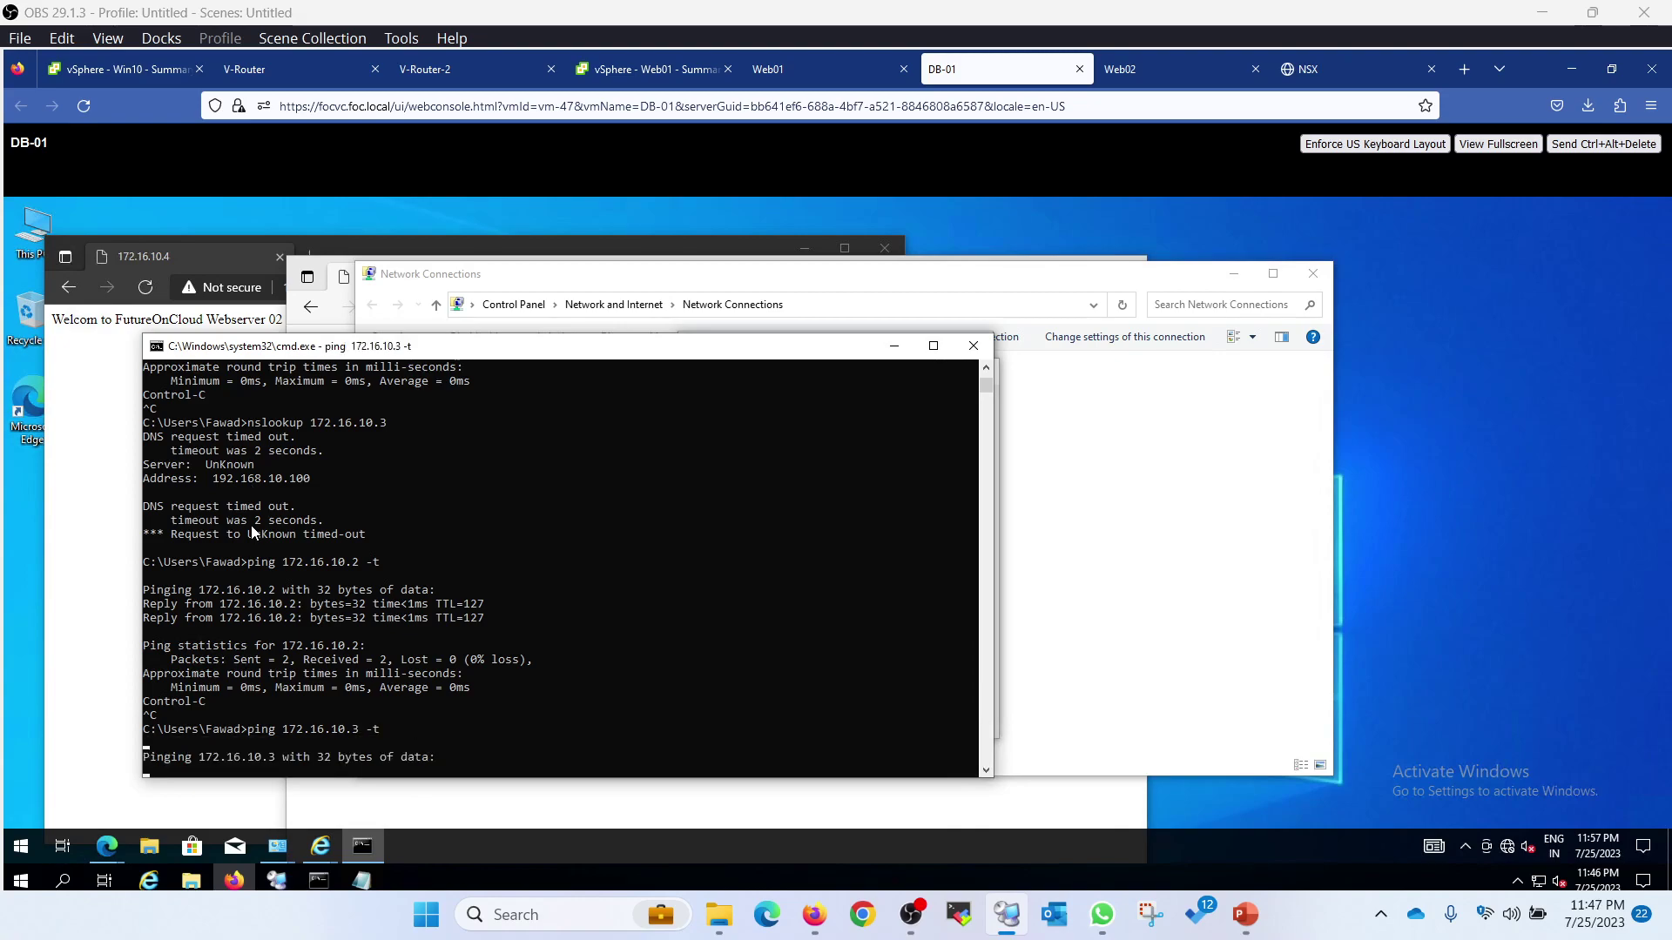
# Step: Check the network connection details of the Ethernet0 adapter on Web02 and on Web01, focusing on the IPv4 address
pyautogui.click(1132, 69)
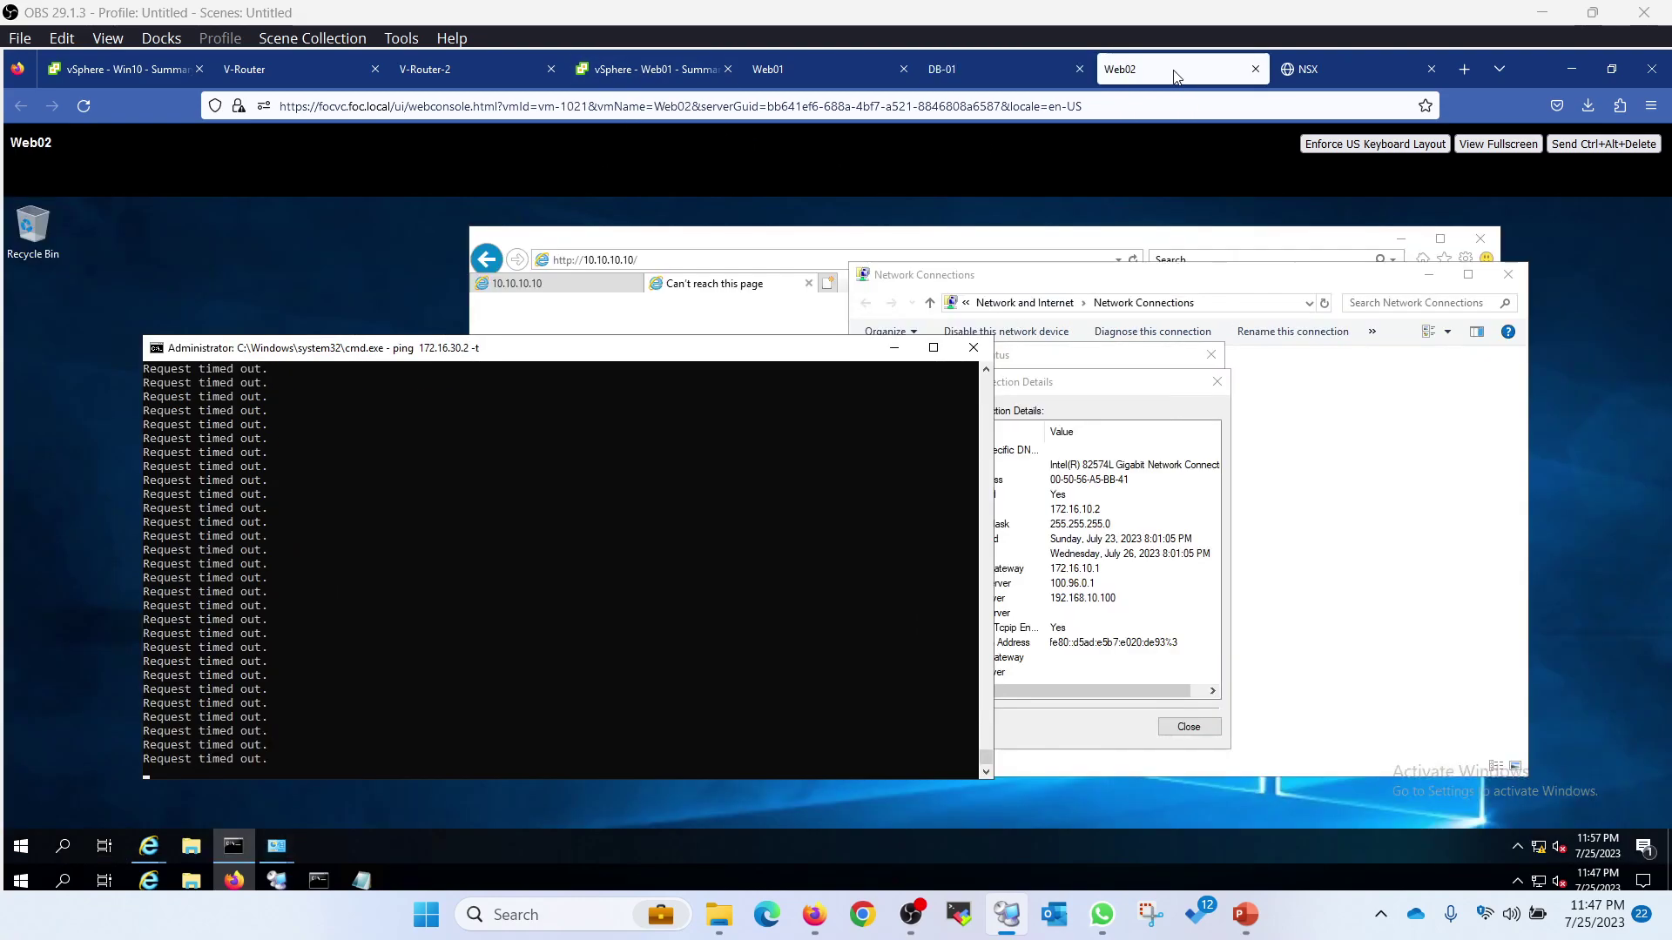
pyautogui.click(1095, 533)
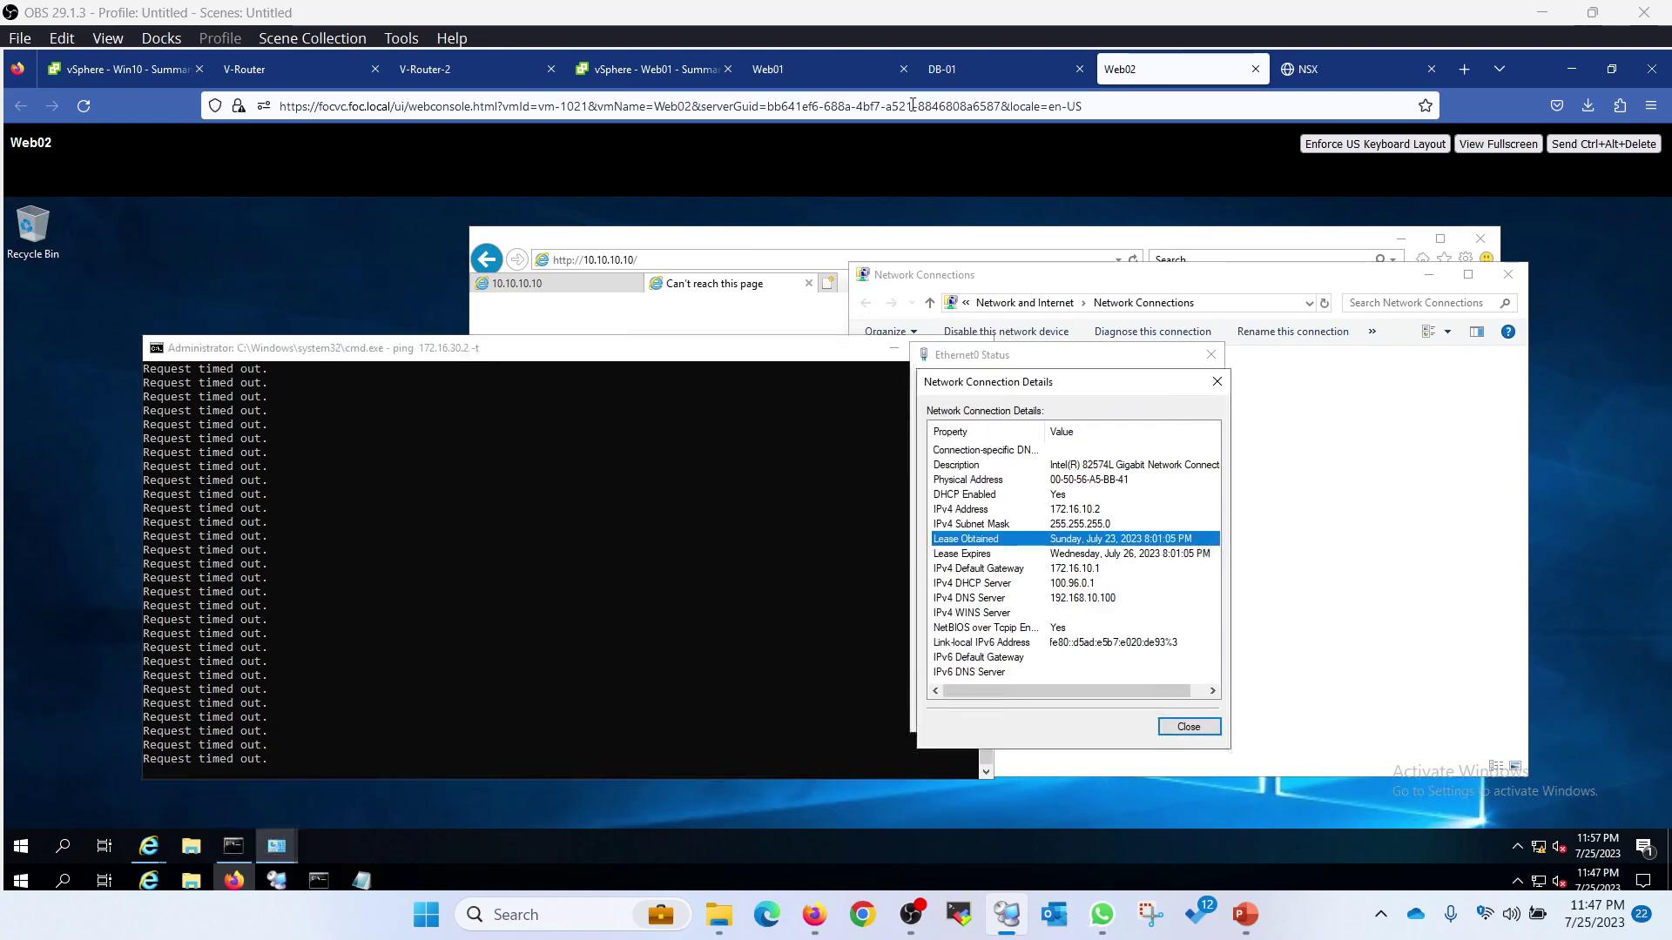
pyautogui.click(870, 70)
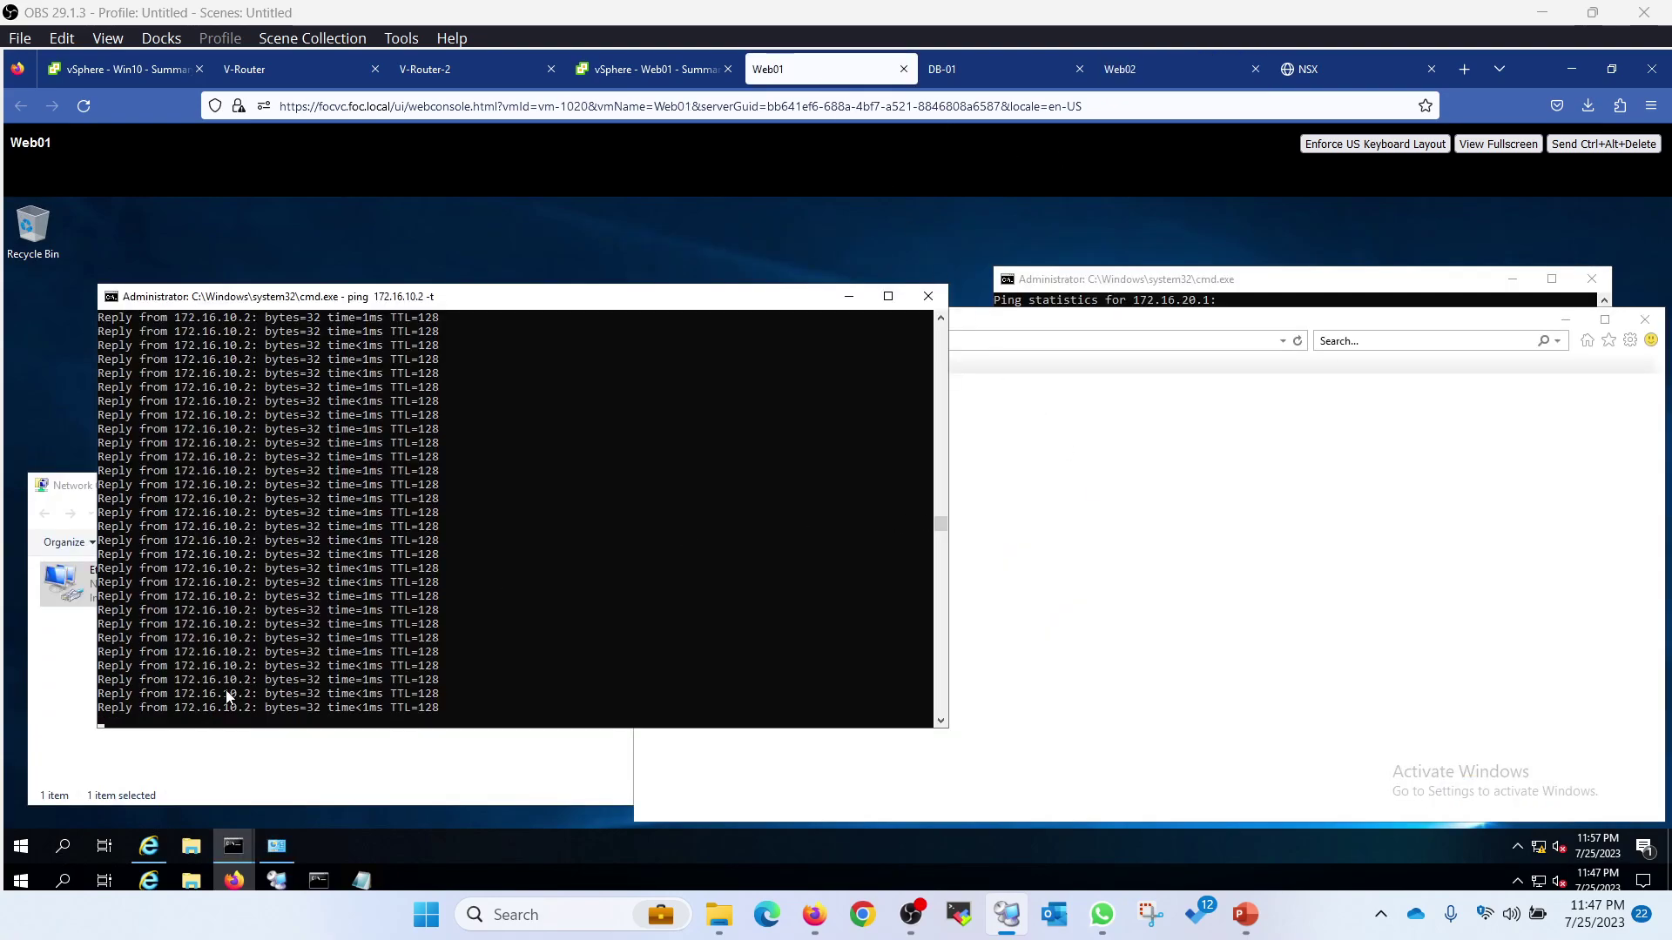
pyautogui.click(200, 762)
pyautogui.rightClick(95, 585)
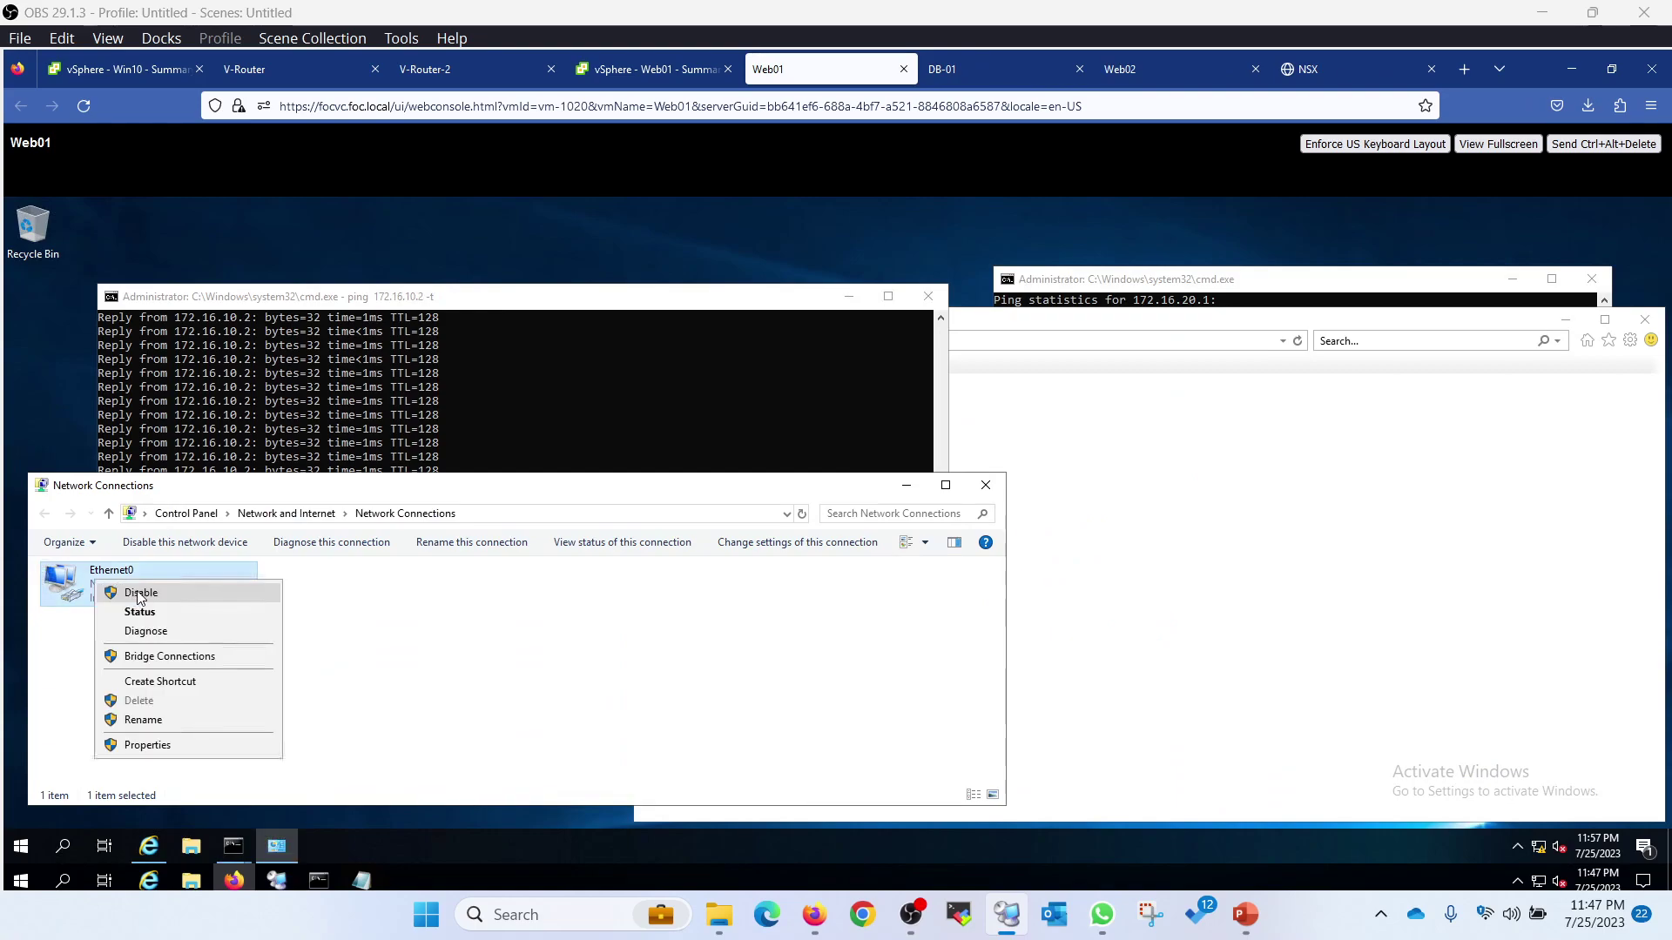
pyautogui.click(152, 613)
pyautogui.click(741, 511)
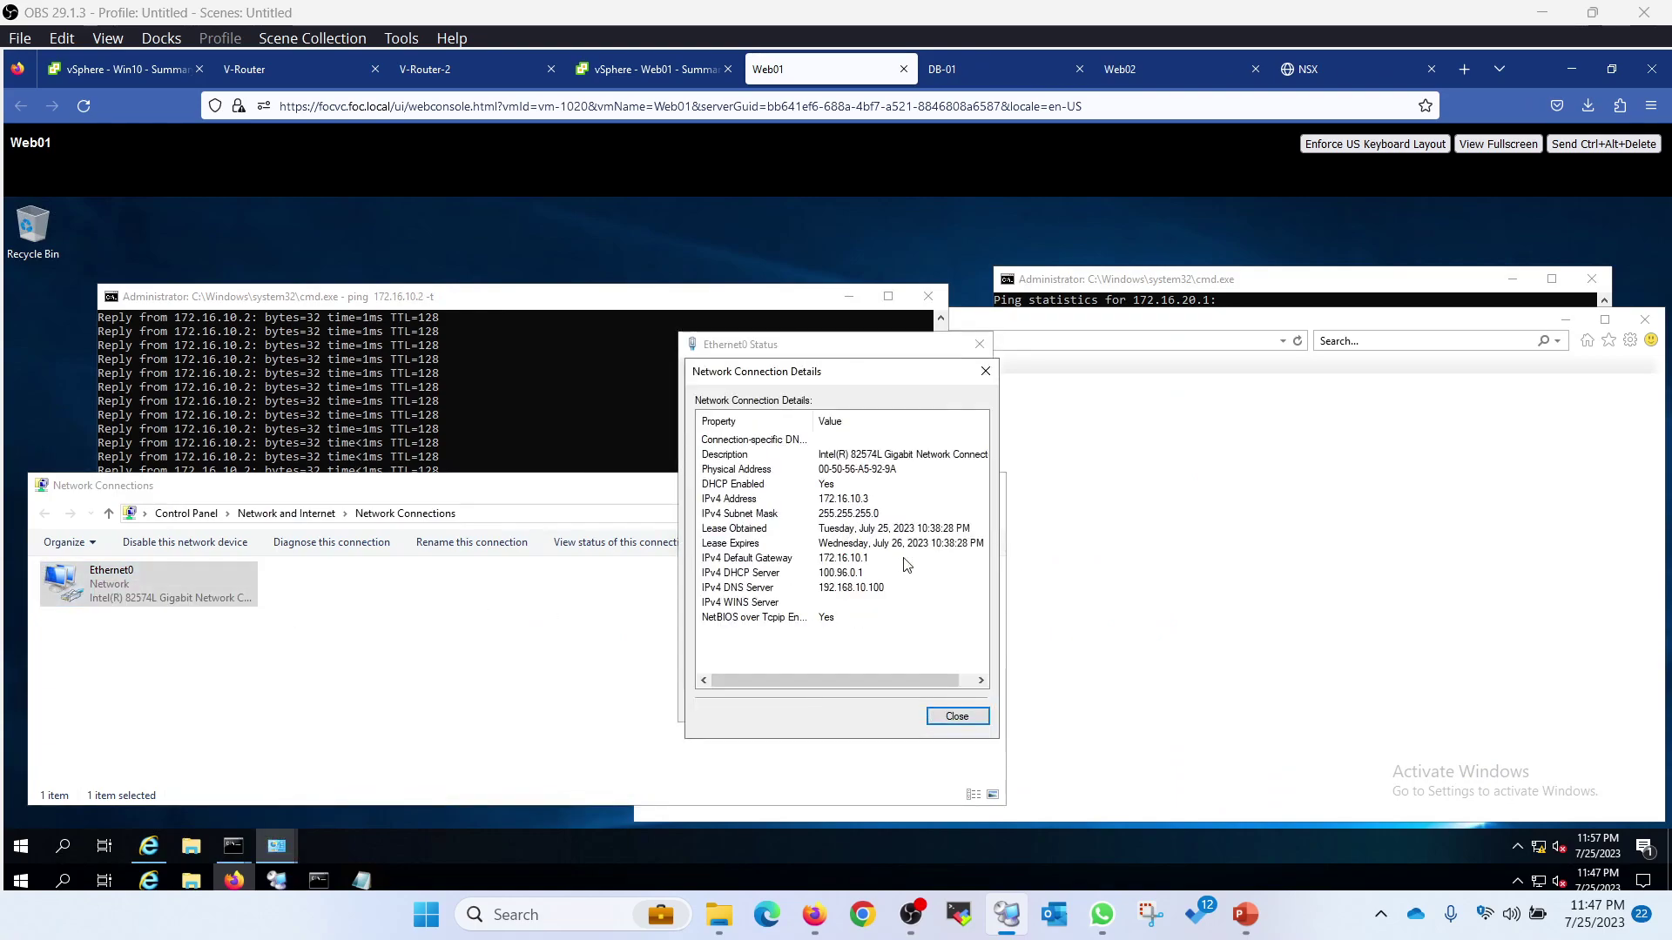
pyautogui.click(859, 502)
pyautogui.click(953, 715)
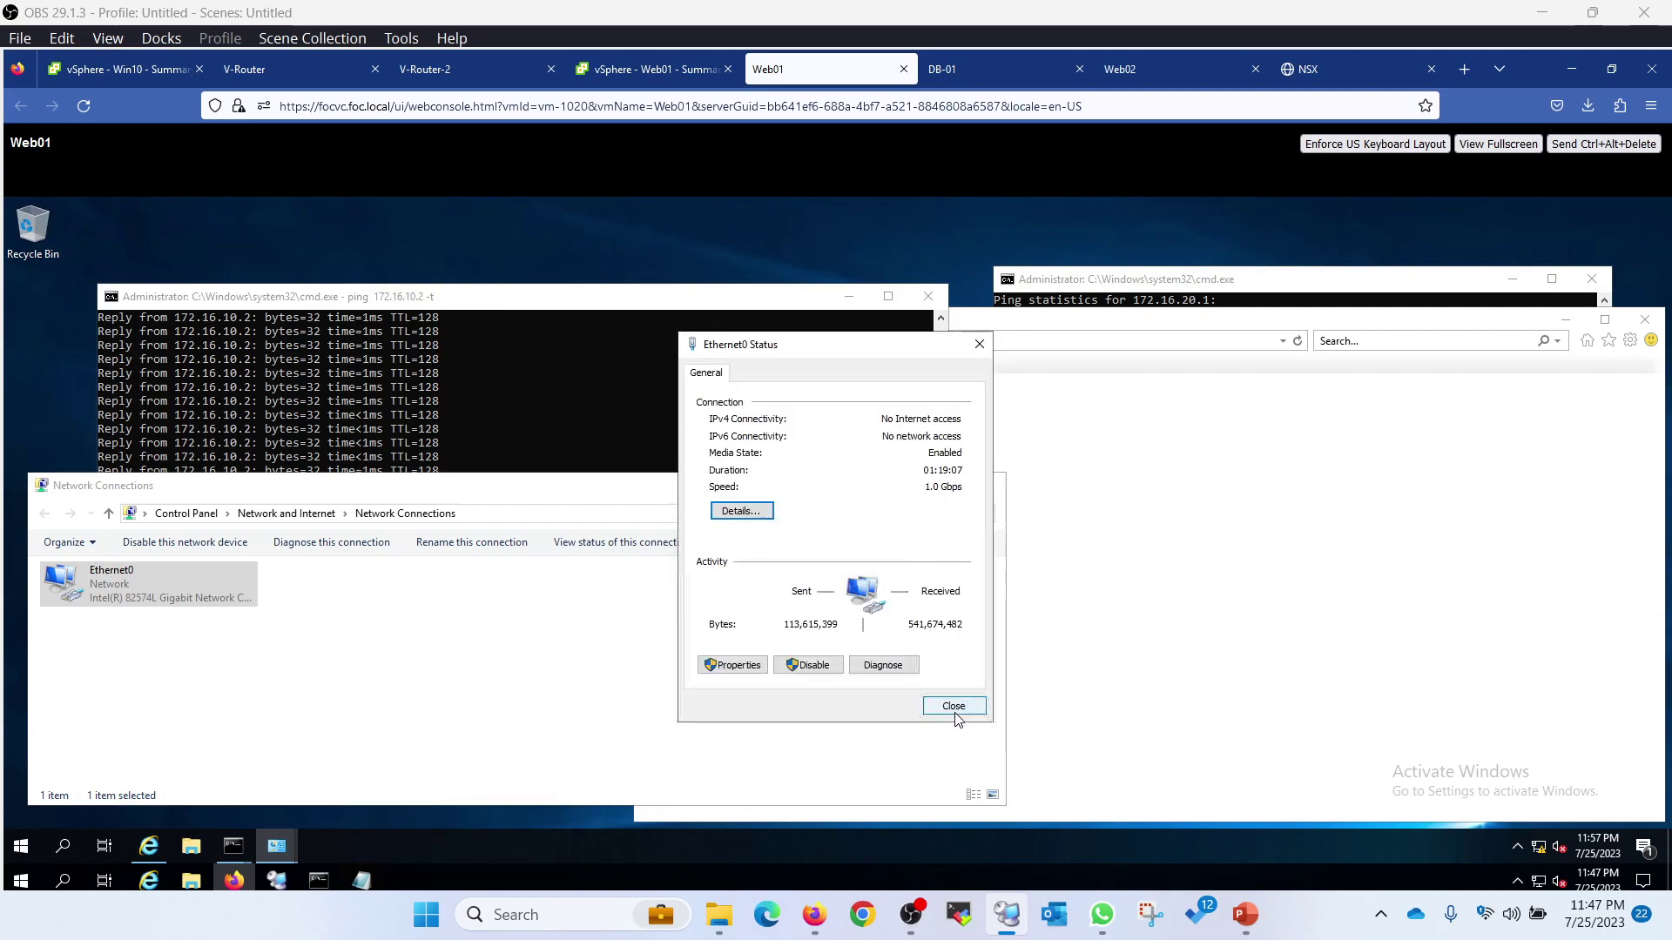
# Step: Disable and re-enable the Ethernet0 adapter on Web01
pyautogui.click(808, 666)
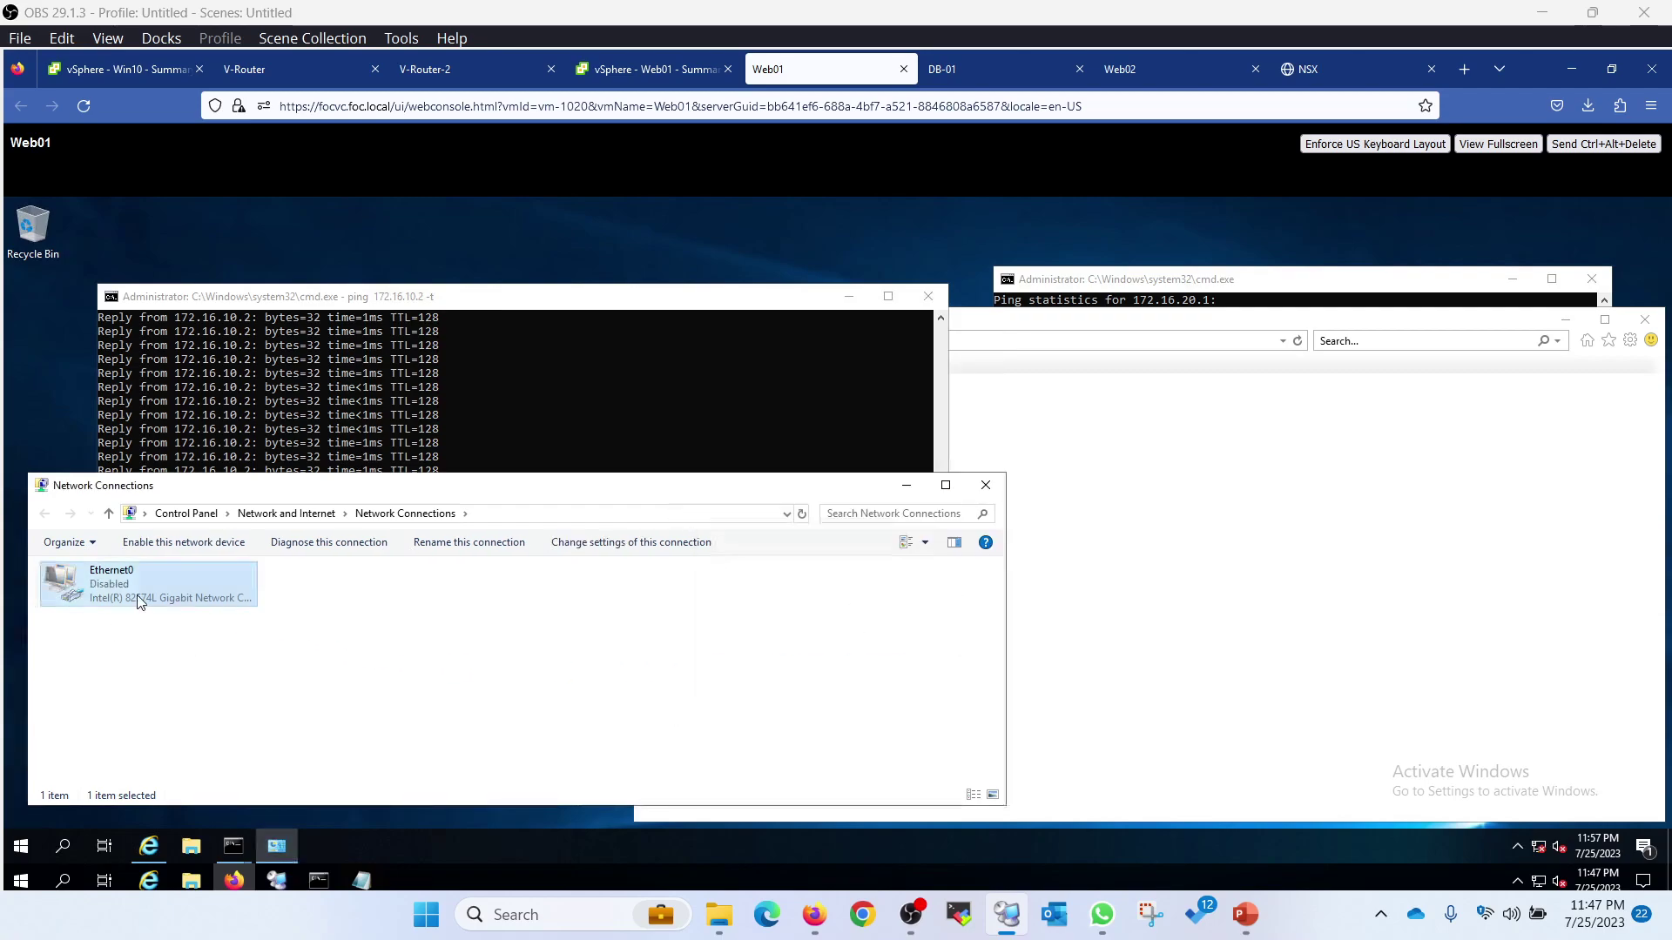
pyautogui.rightClick(139, 595)
pyautogui.click(296, 605)
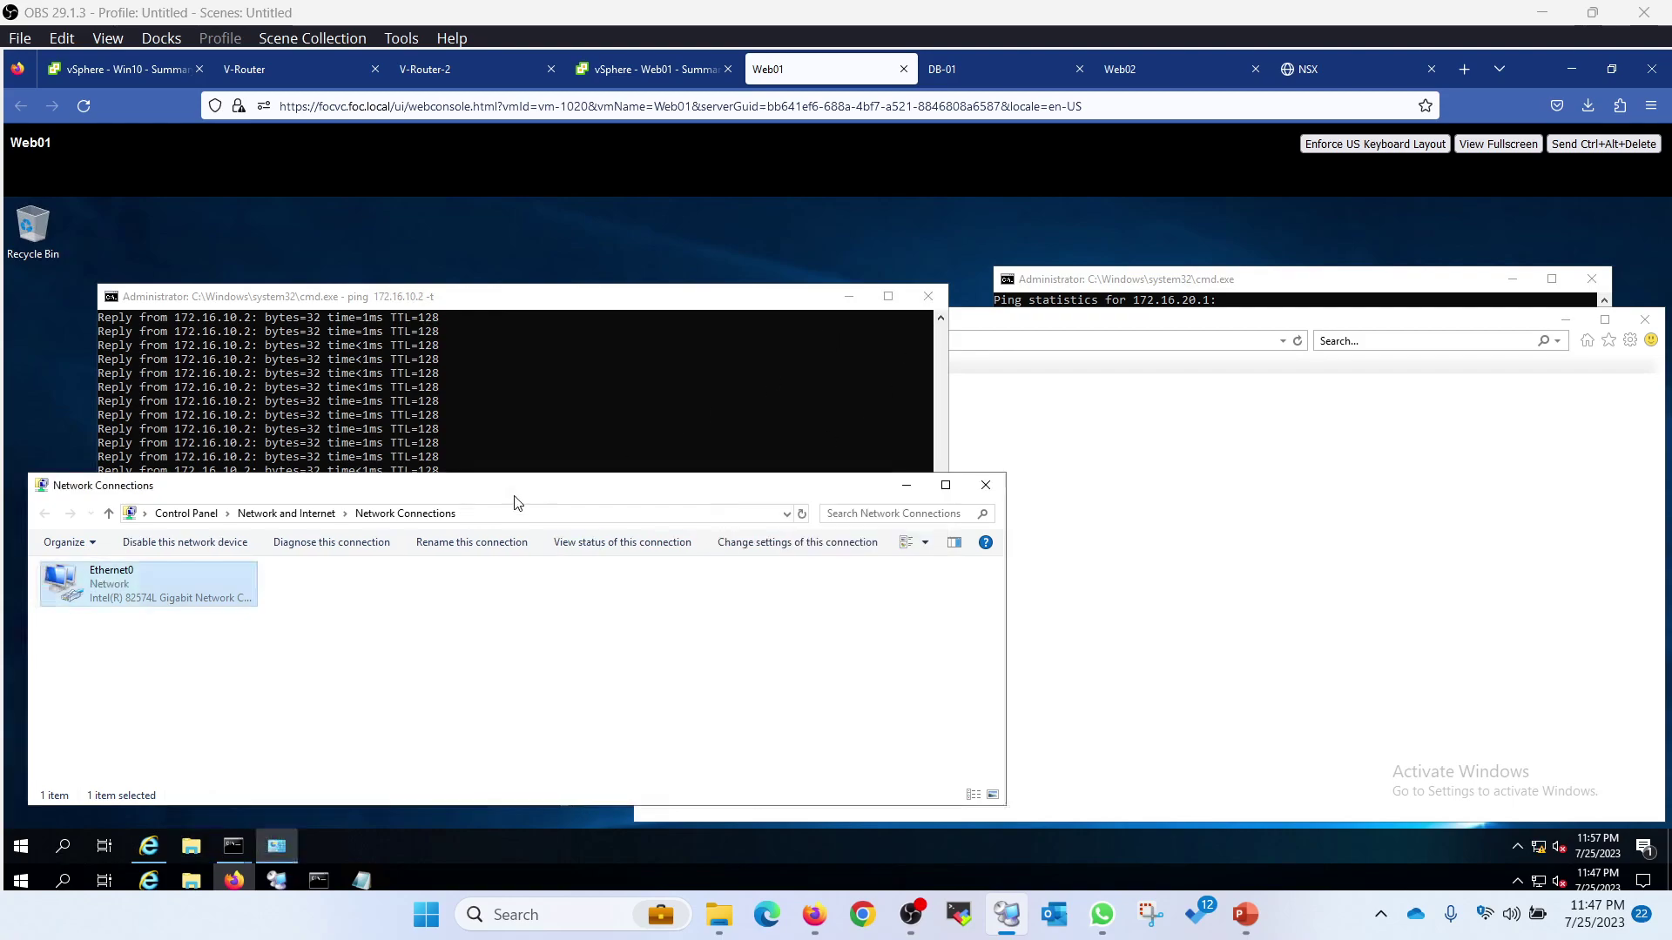
# Step: Recheck Ethernet0's IPv4 address in Web01's connection details, and return to DB-01 to watch its ping to 172.16.10.3
pyautogui.rightClick(120, 595)
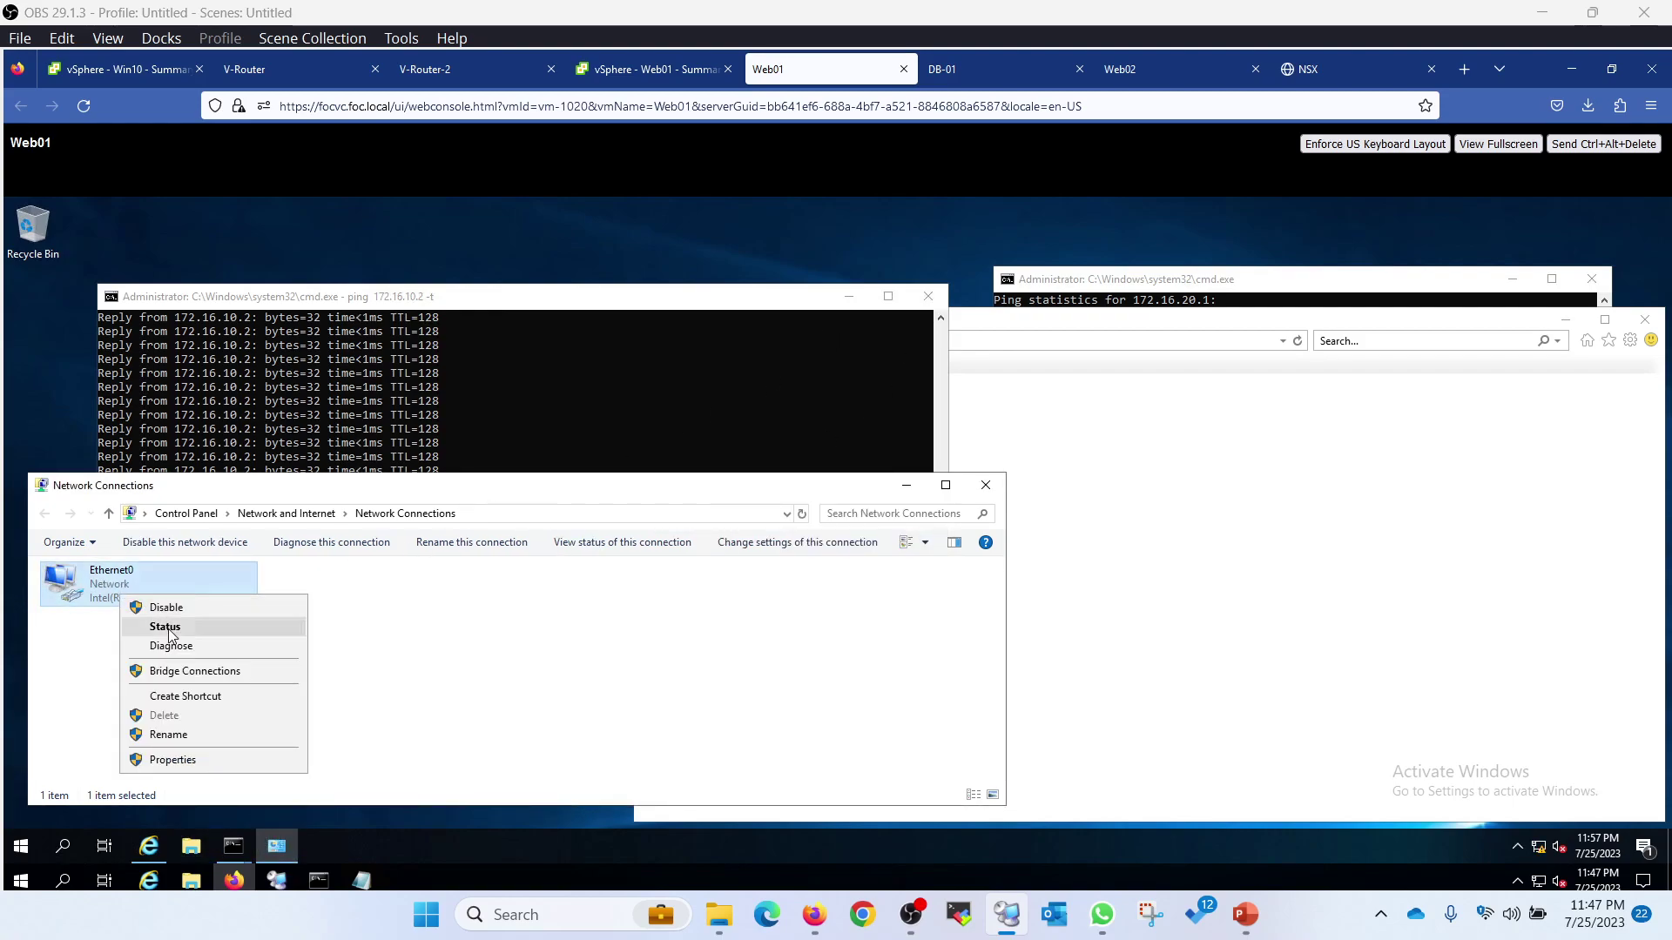
pyautogui.click(168, 627)
pyautogui.click(741, 511)
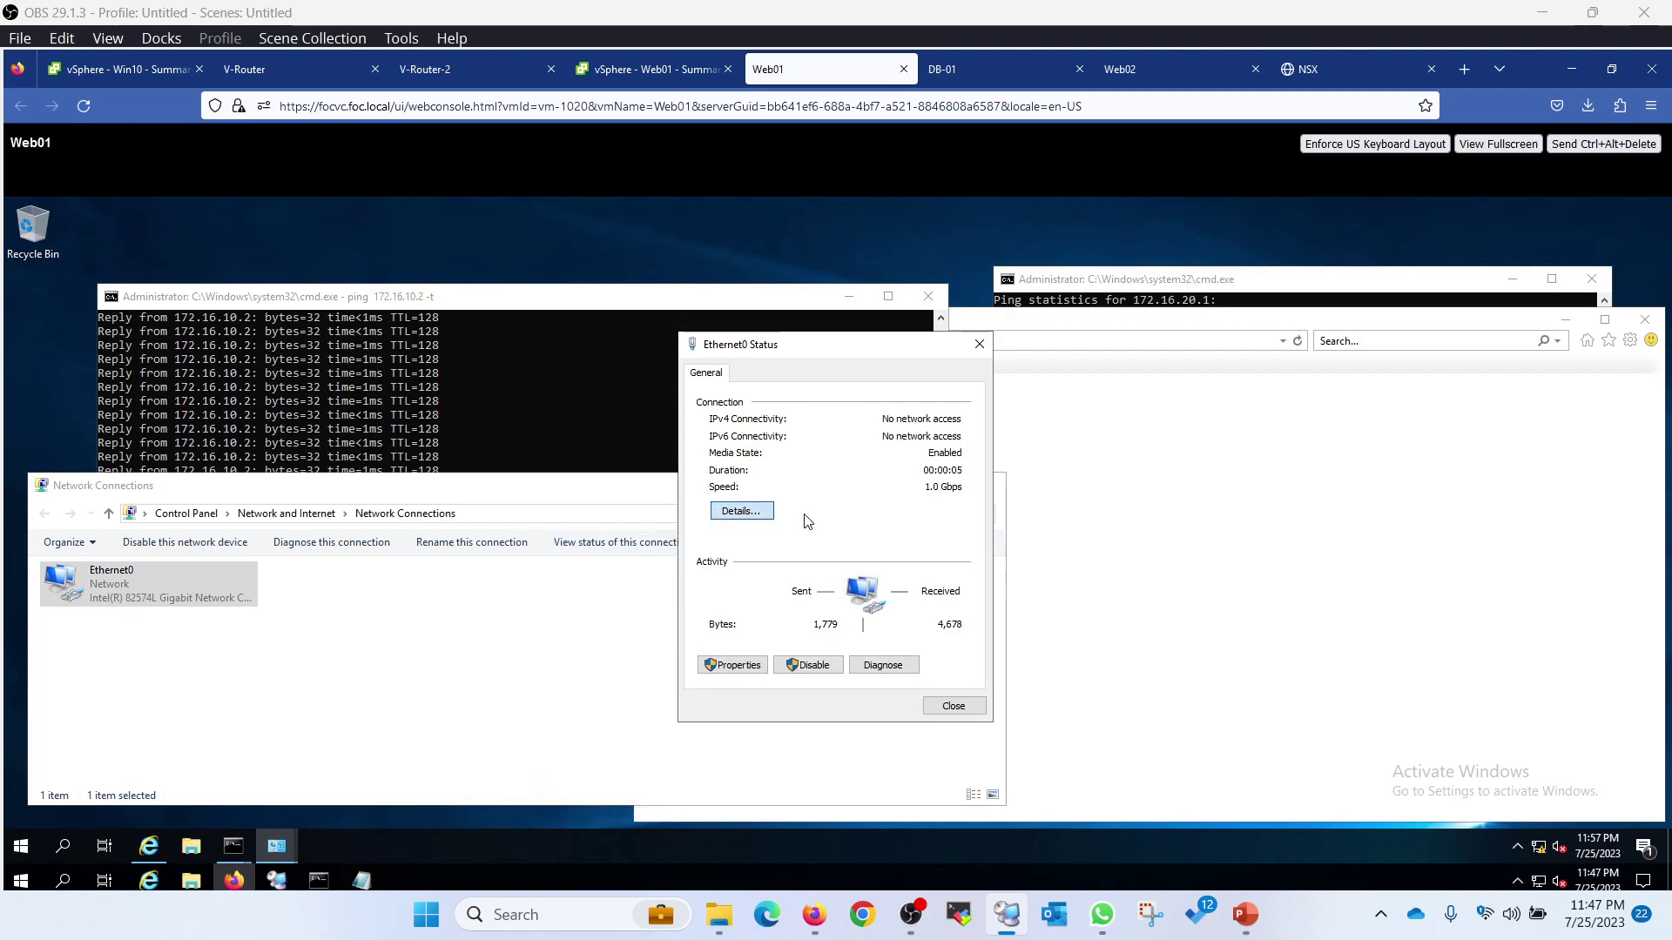
pyautogui.click(875, 496)
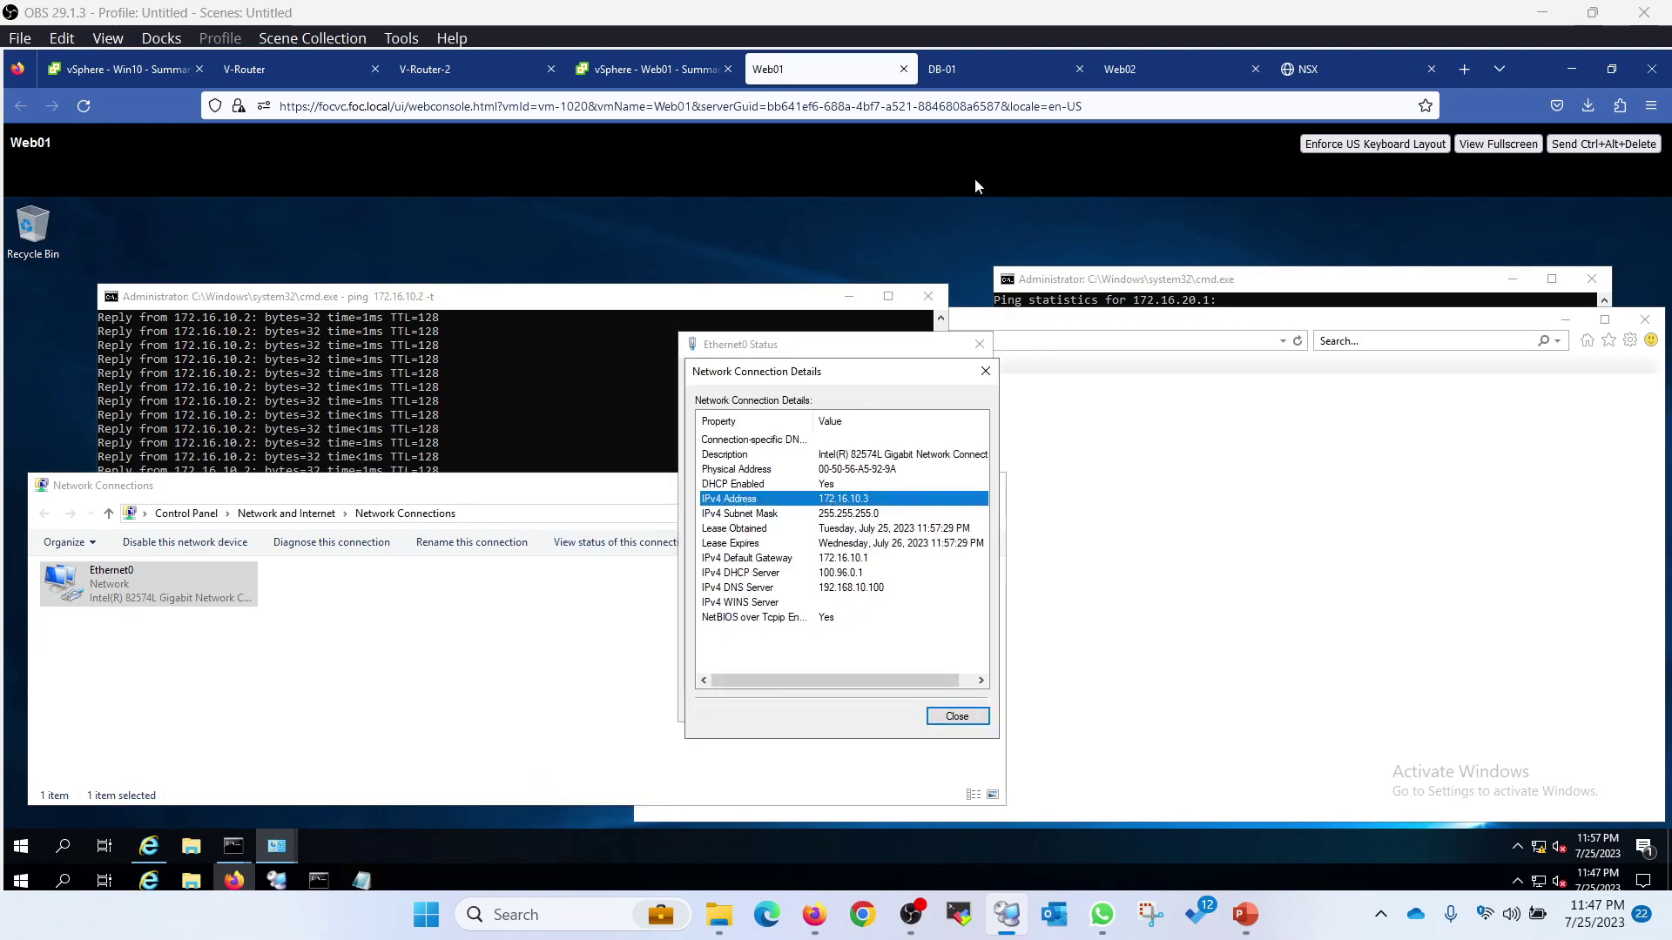
pyautogui.click(981, 69)
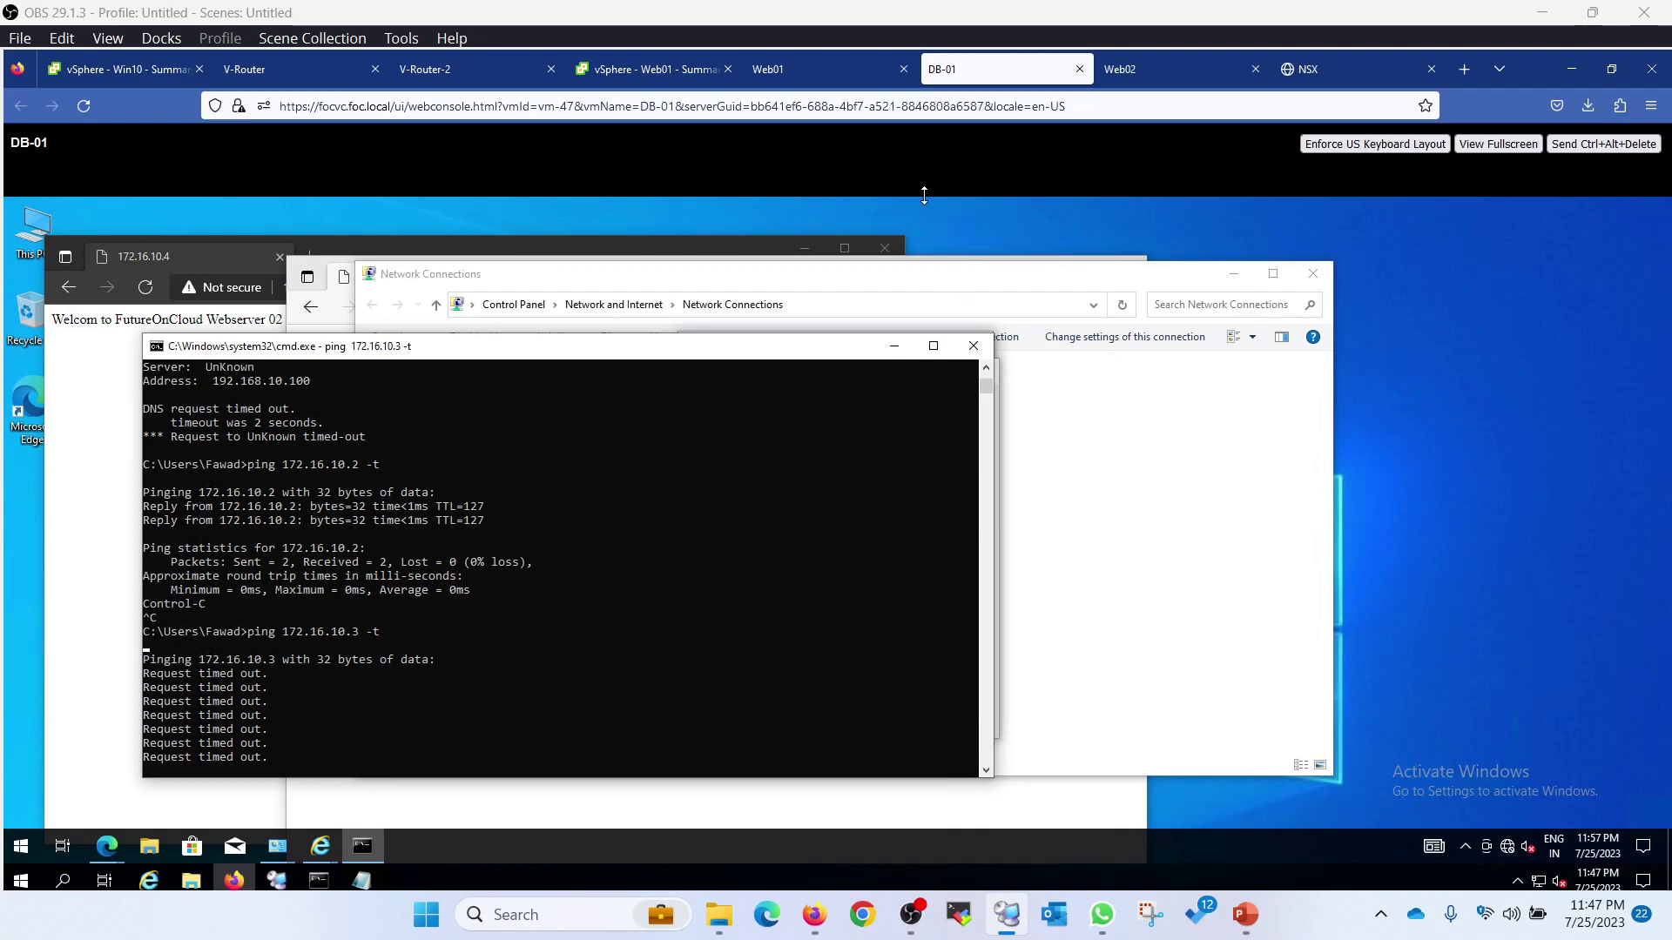
# Step: Open the Windows Firewall settings on Web01 from its Network & Internet settings, showing the domain, private and public network profiles
pyautogui.click(800, 75)
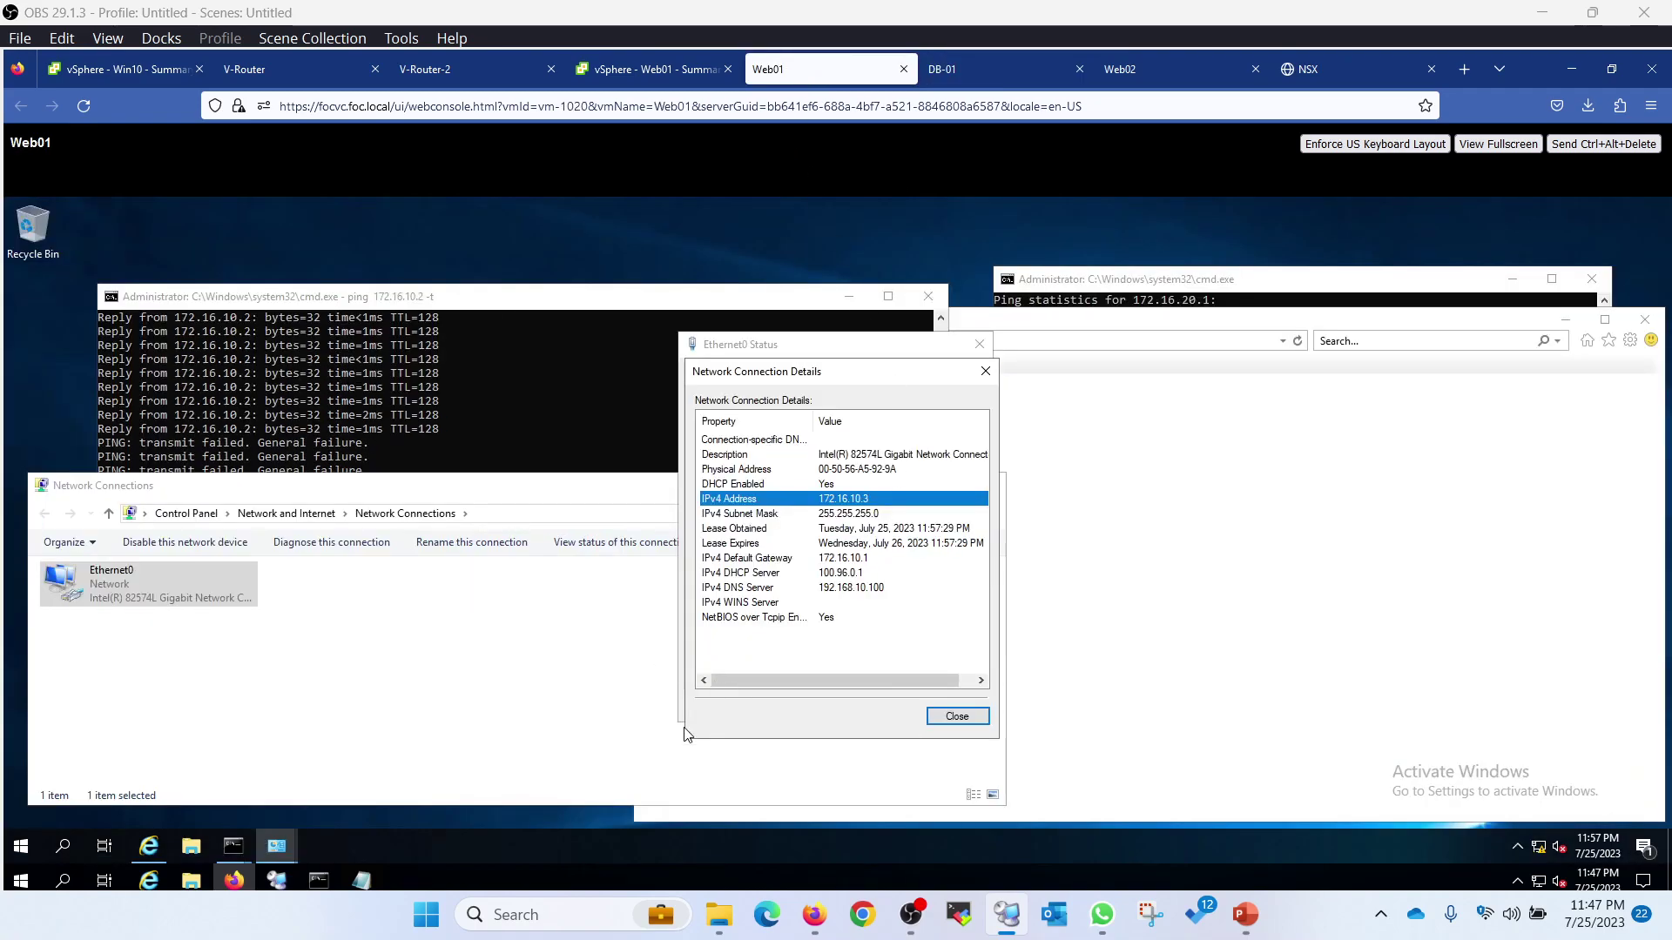
pyautogui.rightClick(1538, 847)
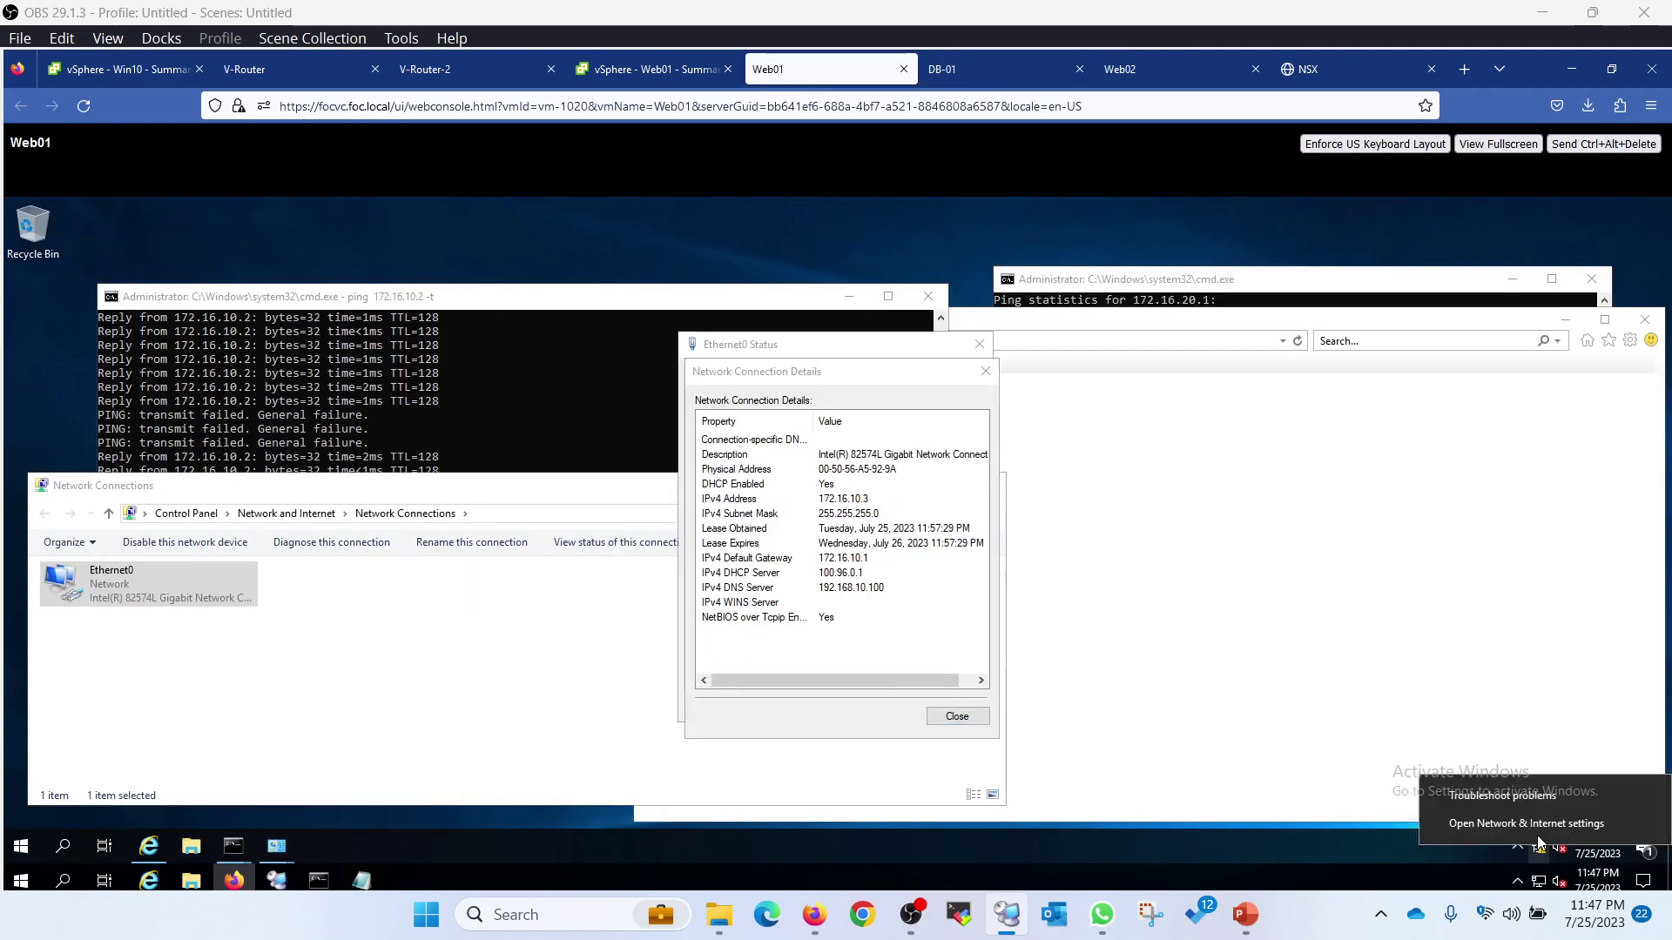
pyautogui.click(1538, 823)
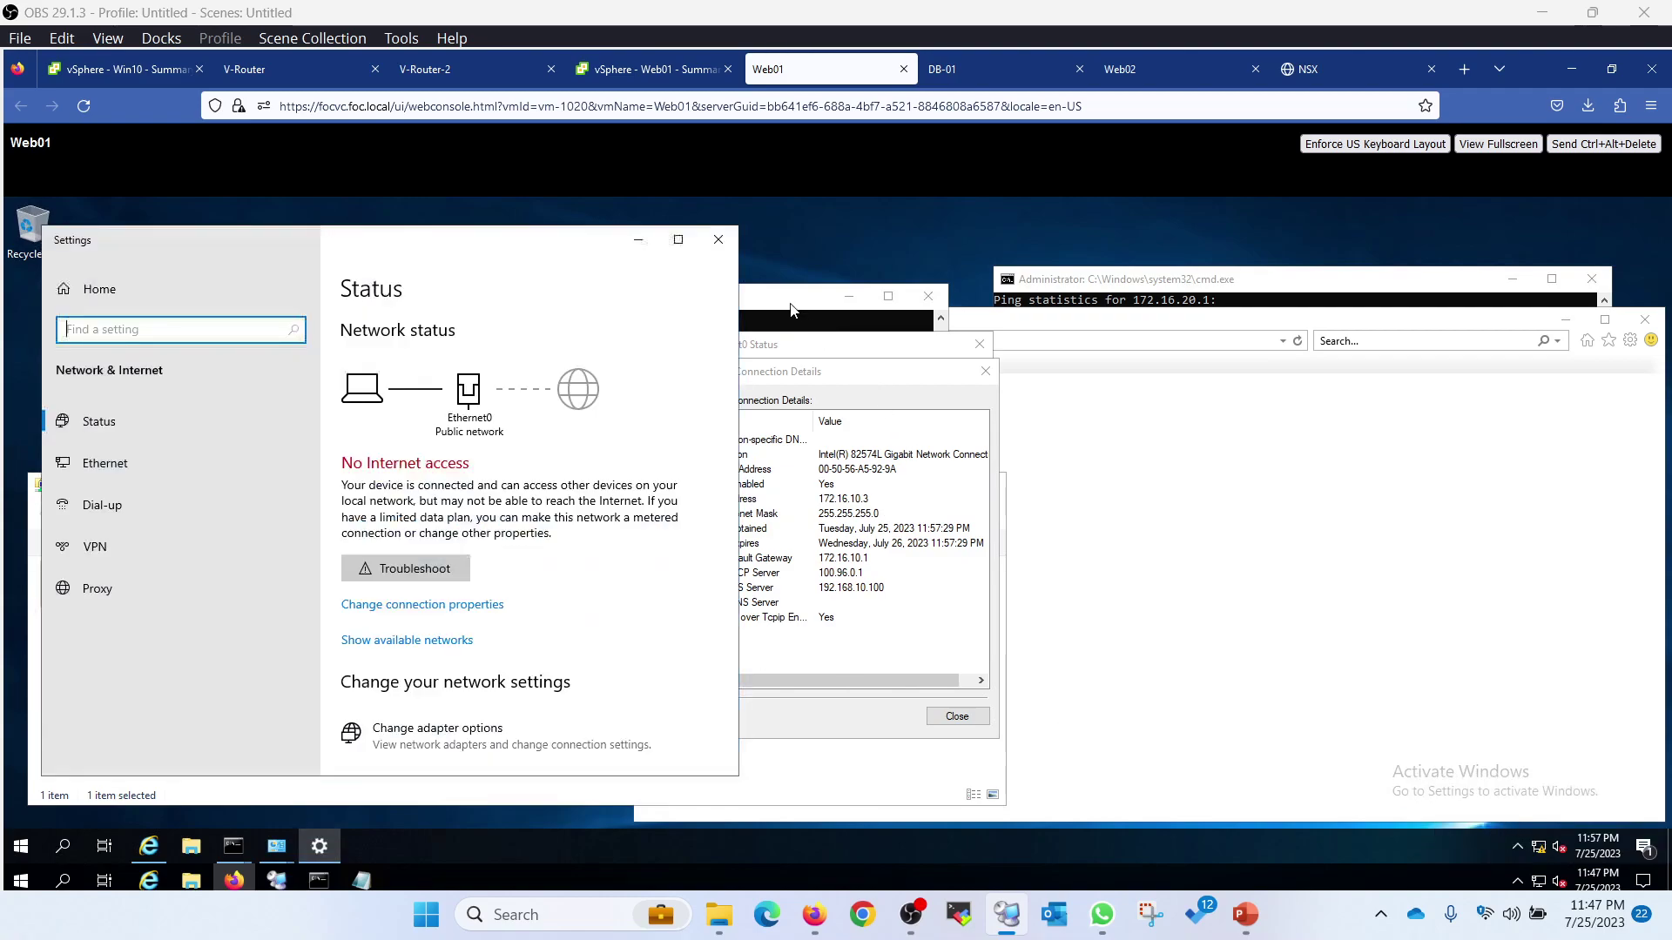
pyautogui.click(780, 347)
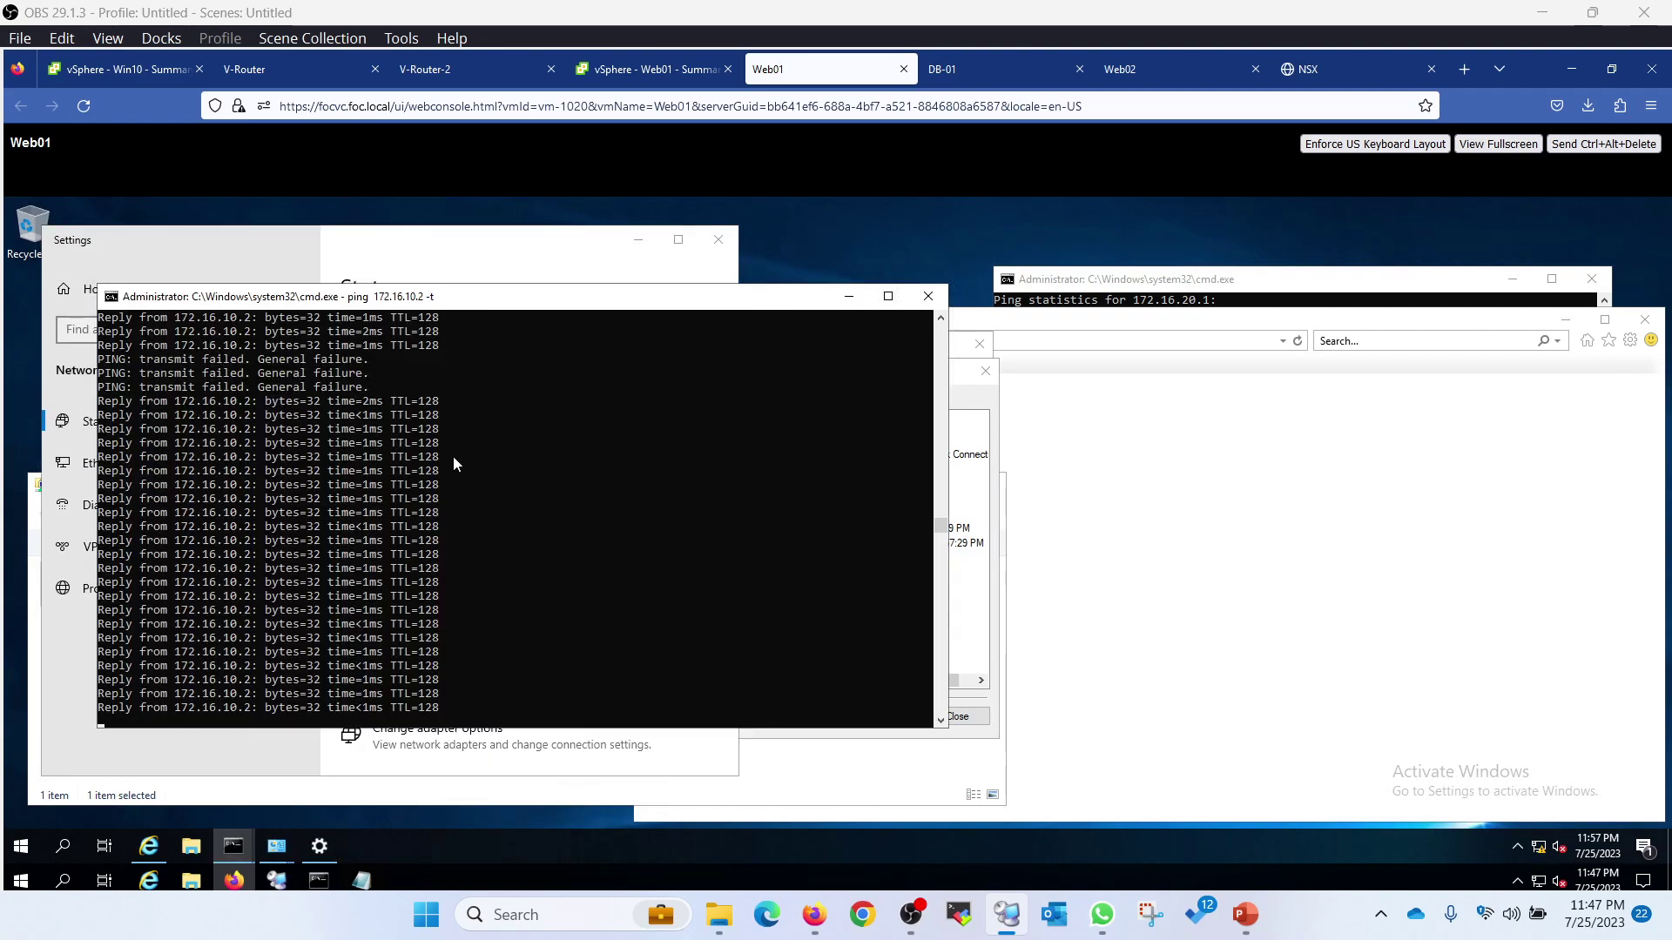
pyautogui.click(566, 254)
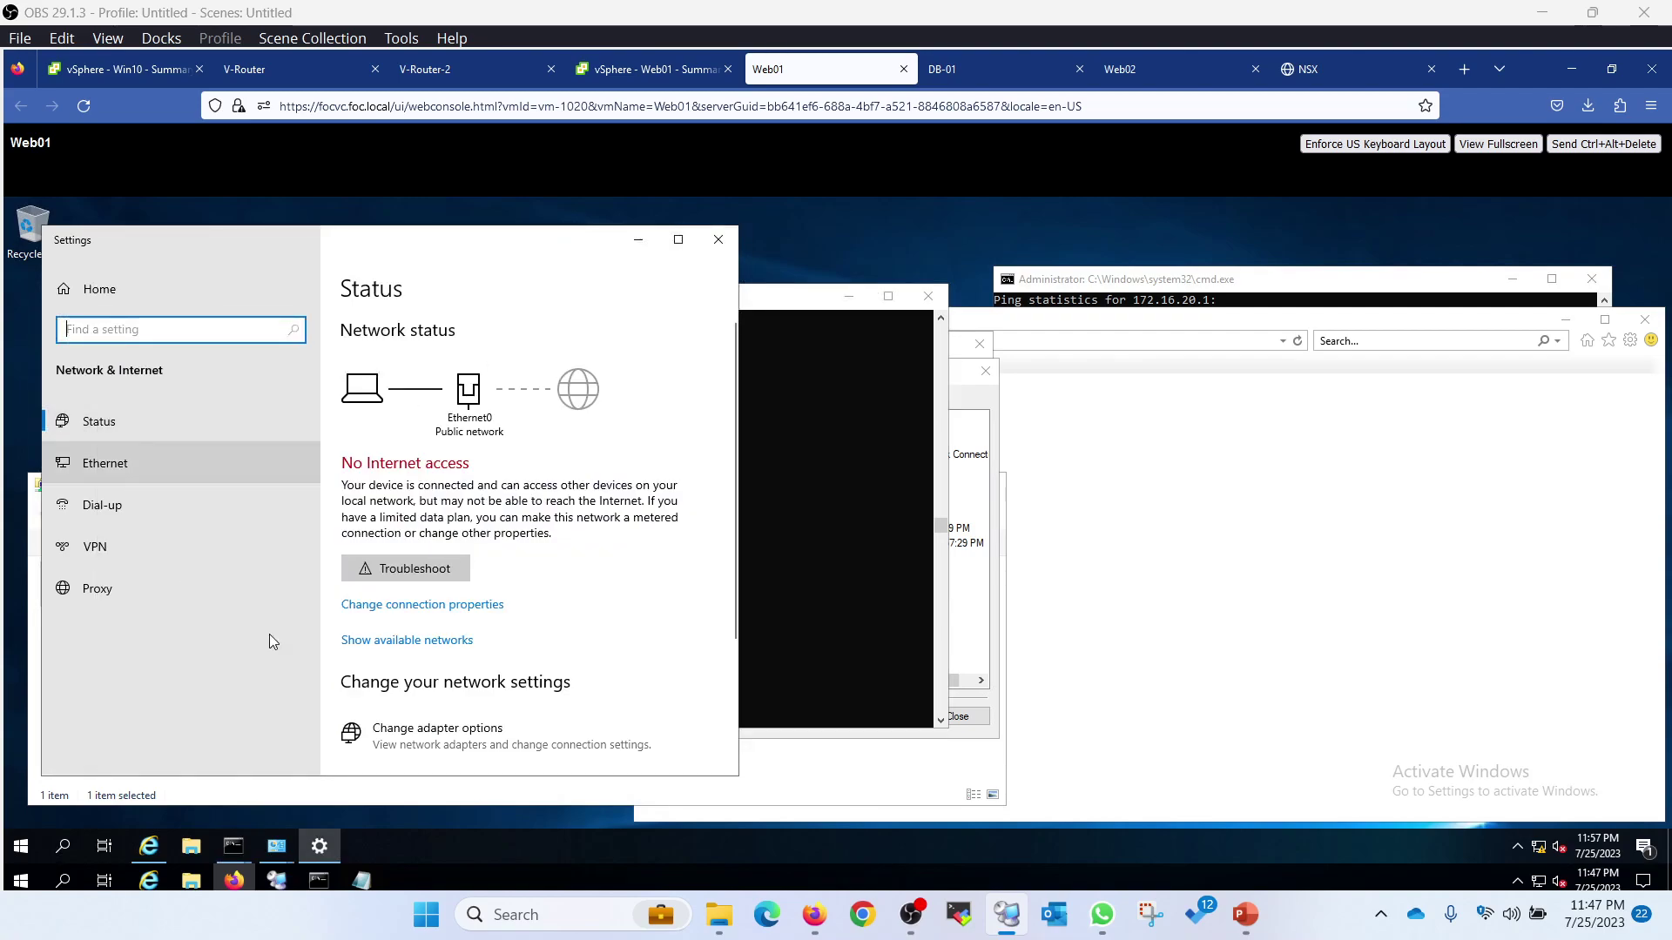
pyautogui.scroll(-3, 496, 644)
pyautogui.click(430, 649)
pyautogui.scroll(-4, 374, 523)
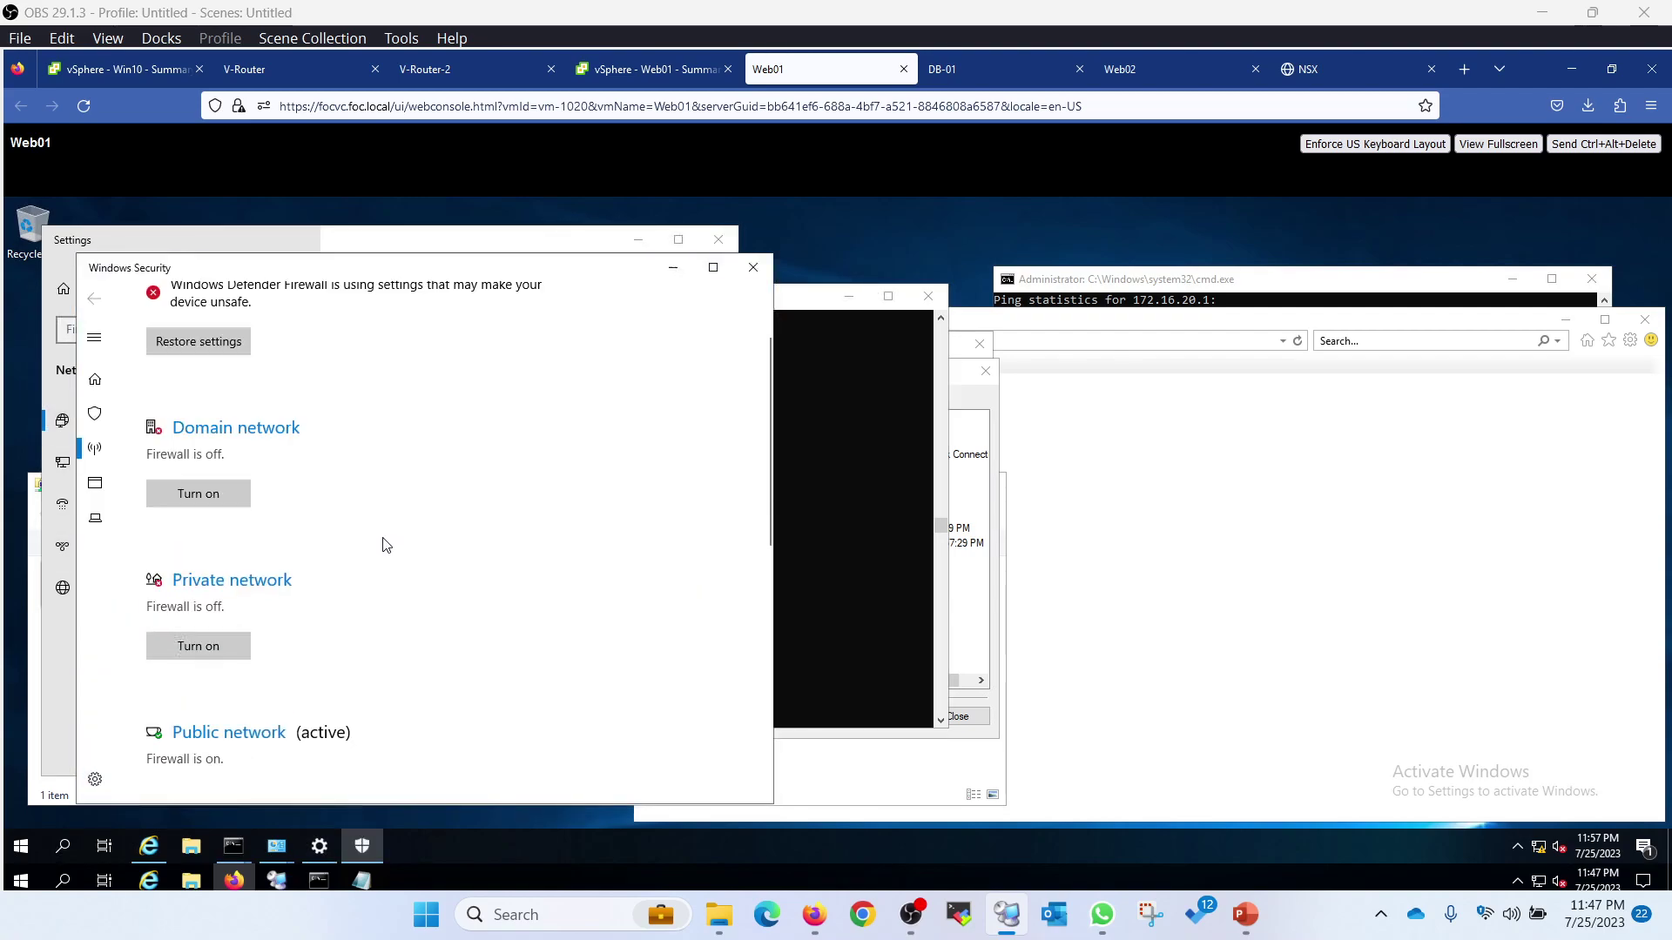
# Step: Turn off Windows Defender Firewall for the active public network on Web01, and close the security and settings windows
pyautogui.click(205, 546)
pyautogui.click(199, 607)
pyautogui.click(97, 300)
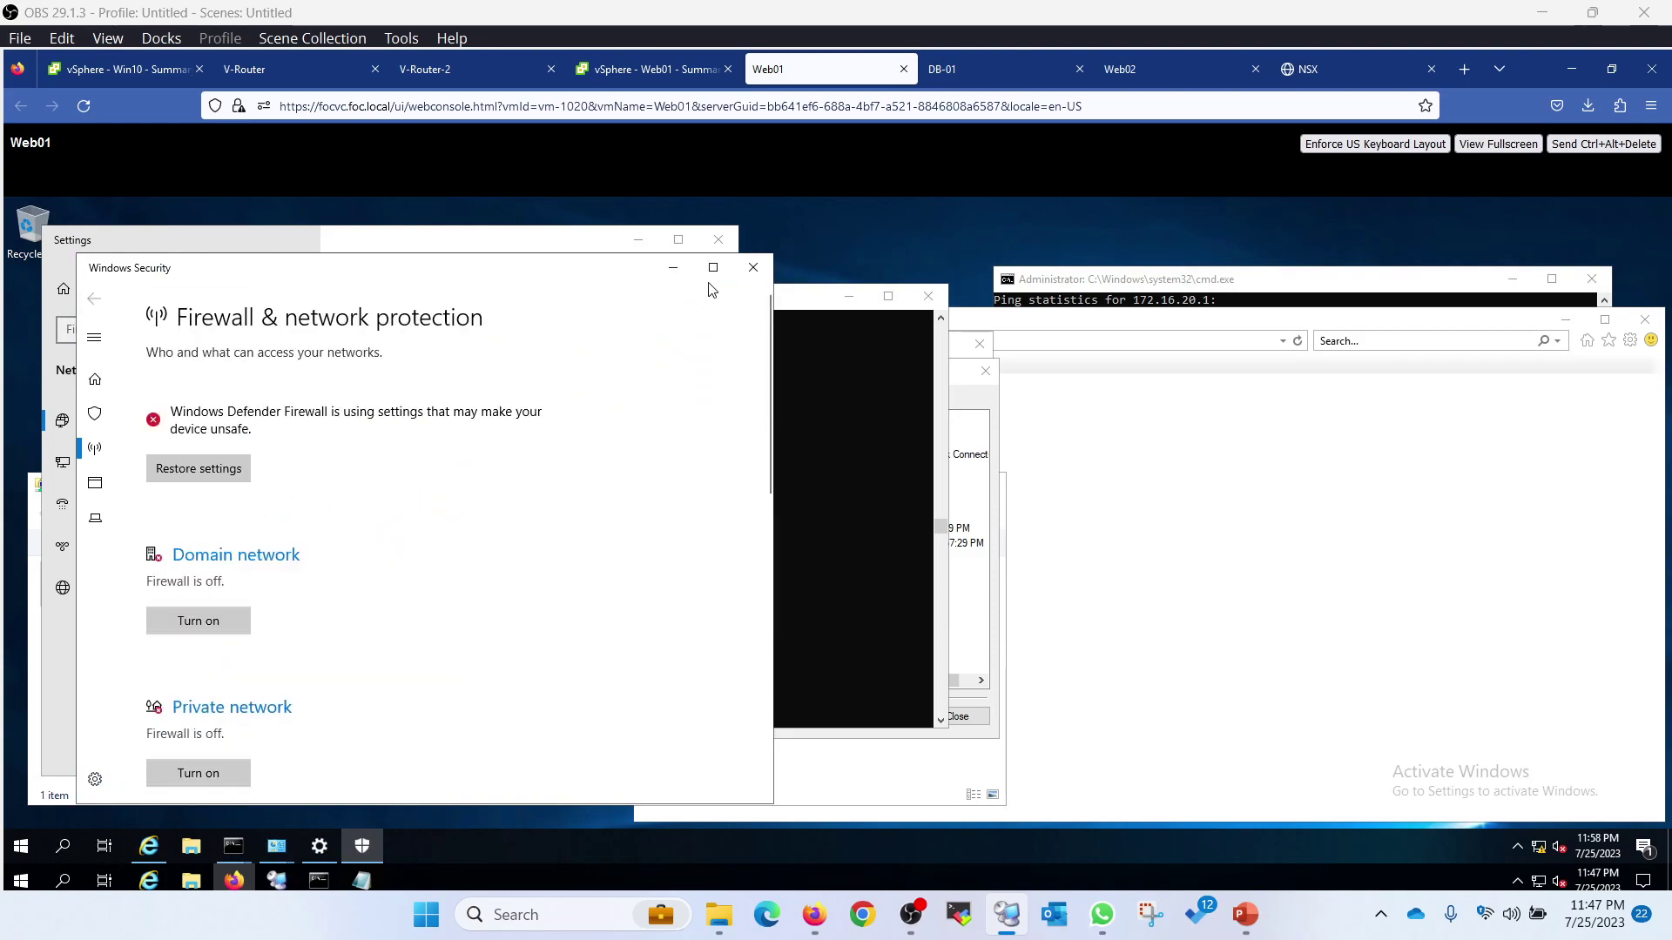
pyautogui.click(753, 268)
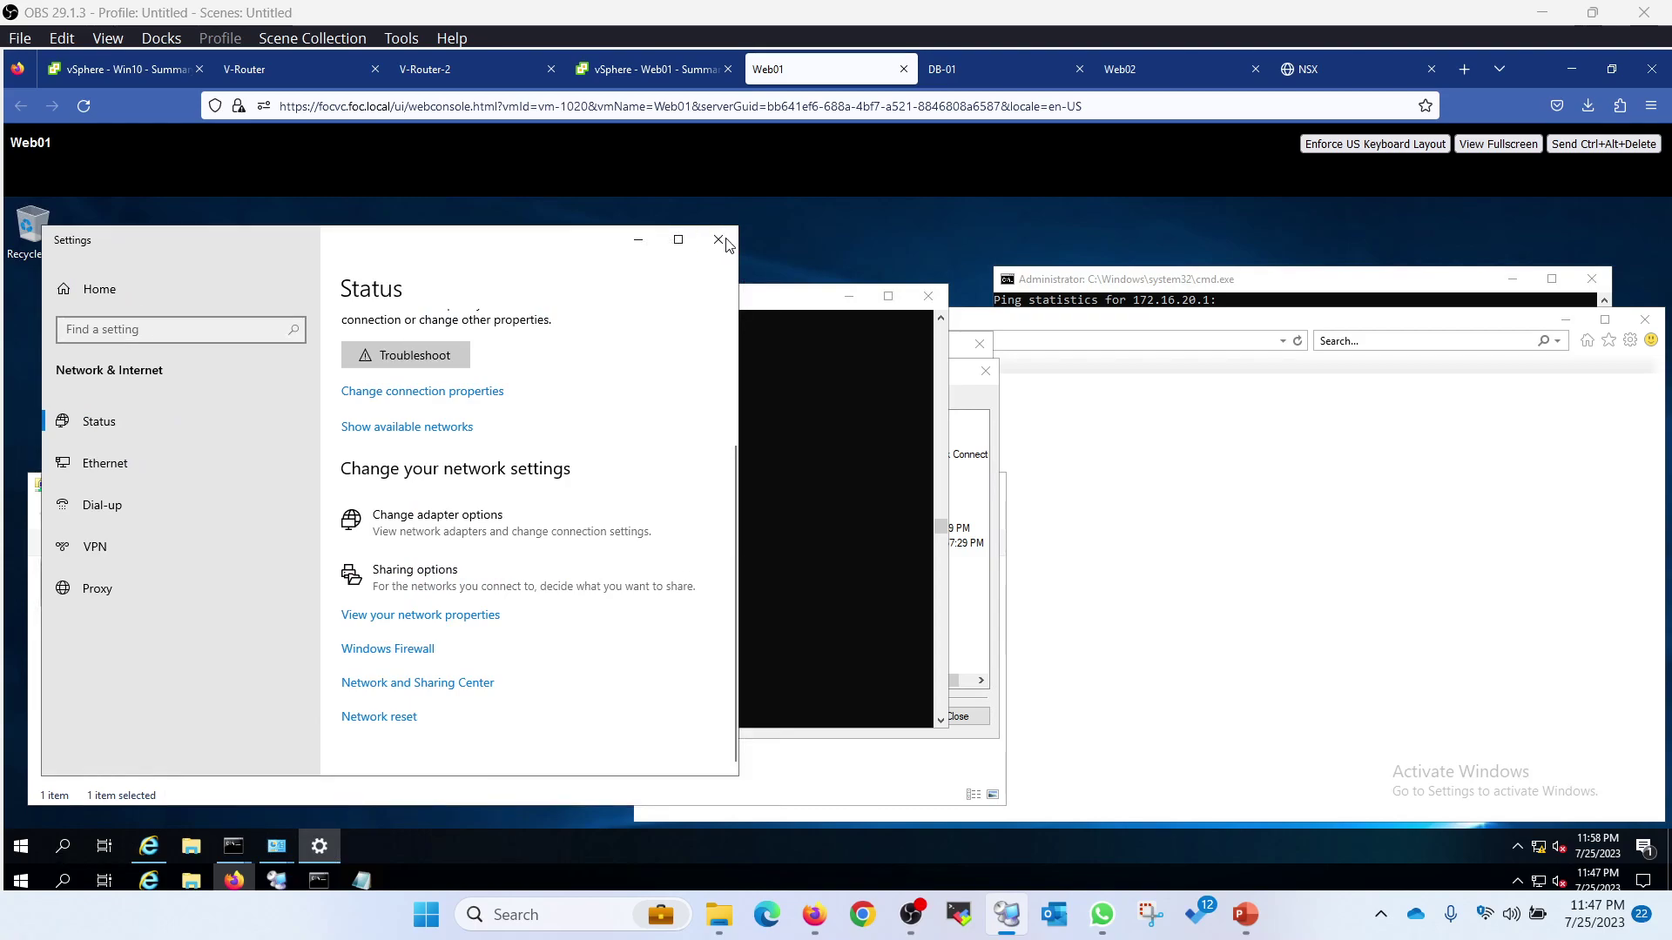
pyautogui.click(718, 239)
# Step: Check DB-01's ping to 172.16.10.3, and reload 172.16.10.4 in the InPrivate window to see which web server answers
pyautogui.click(992, 68)
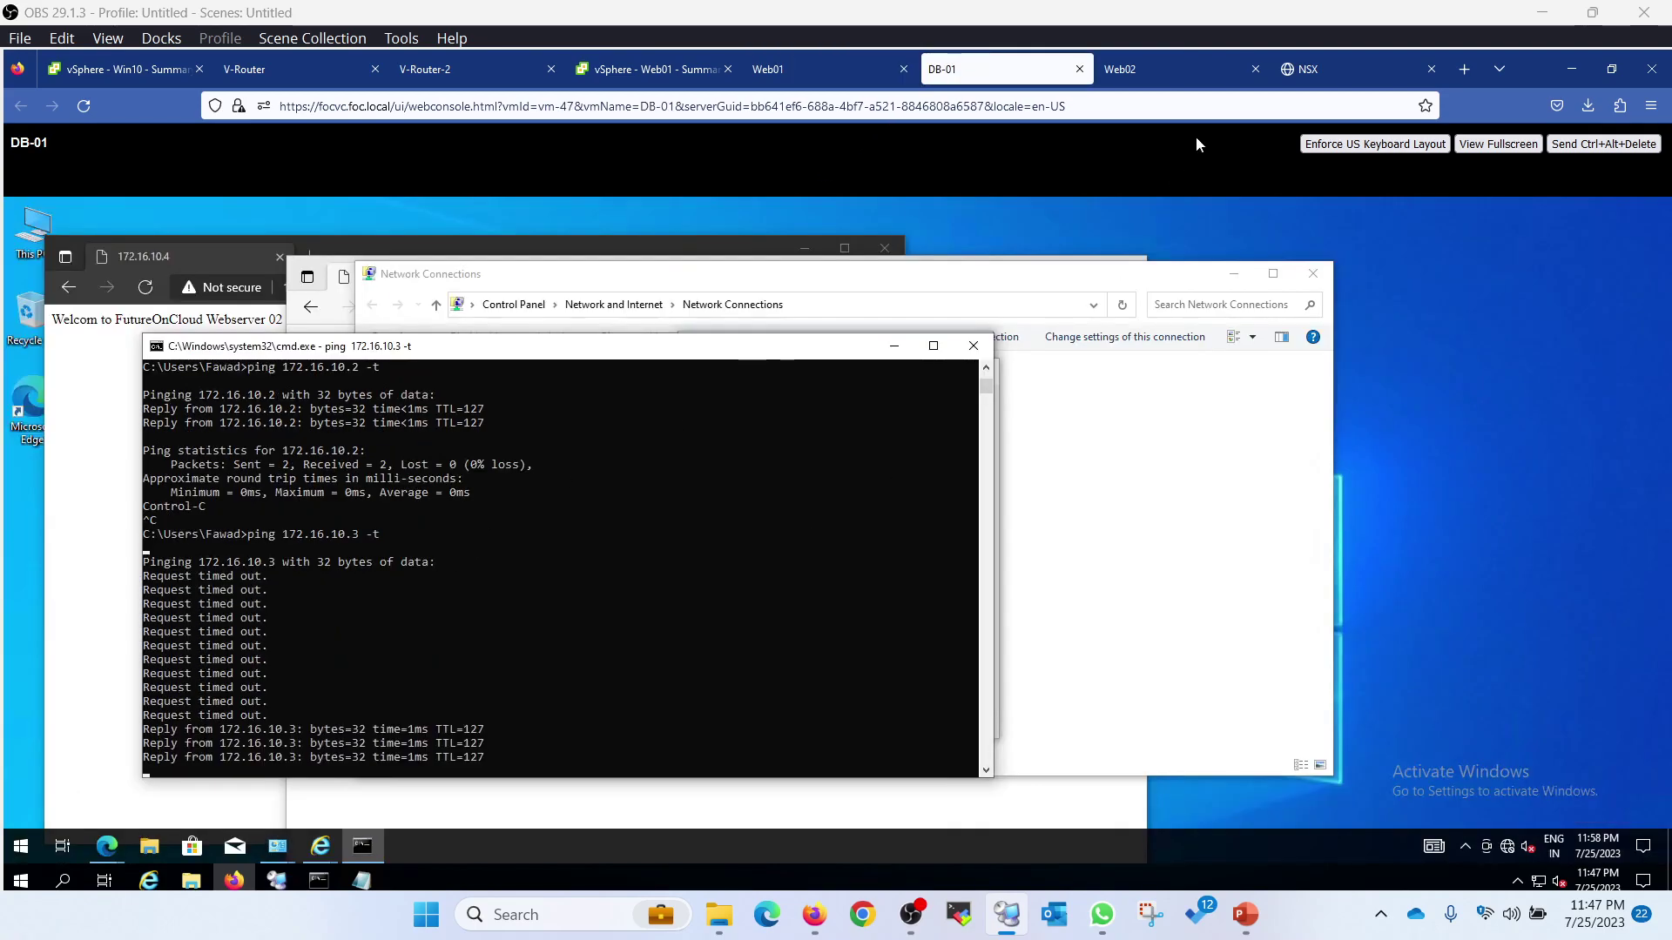
pyautogui.click(63, 418)
pyautogui.click(148, 284)
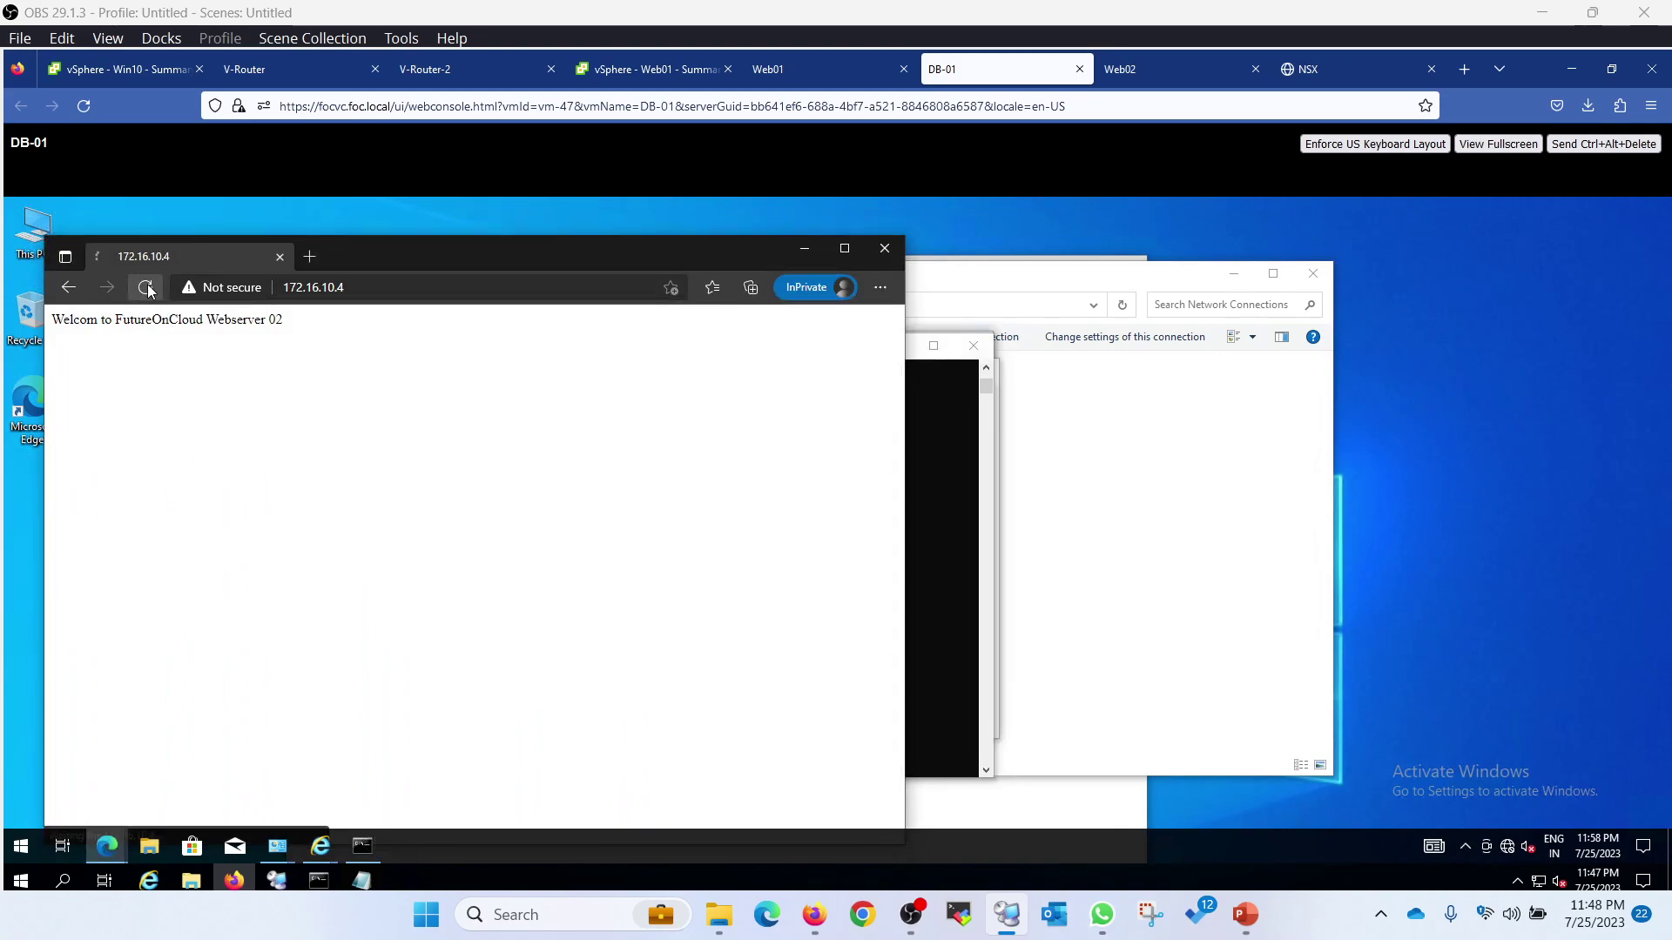
pyautogui.moveTo(248, 321); pyautogui.dragTo(336, 327)
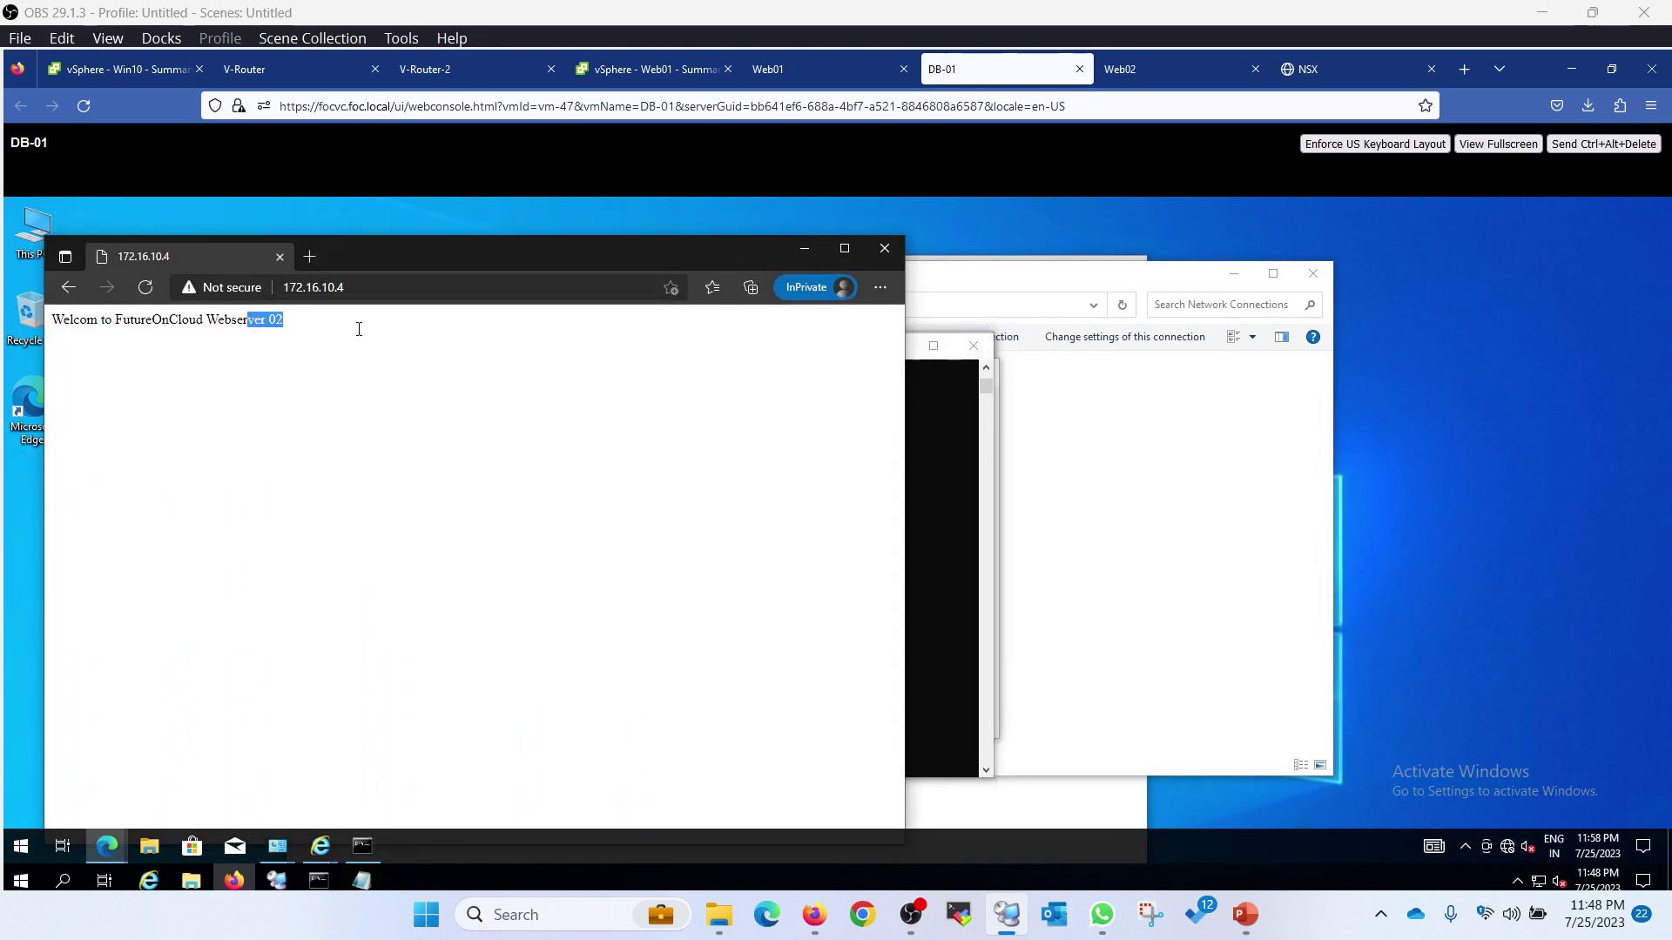
# Step: Refresh the status of the virtual server Virtual in NSX, and review the status of WebPool and the load balancer LB
pyautogui.click(1310, 73)
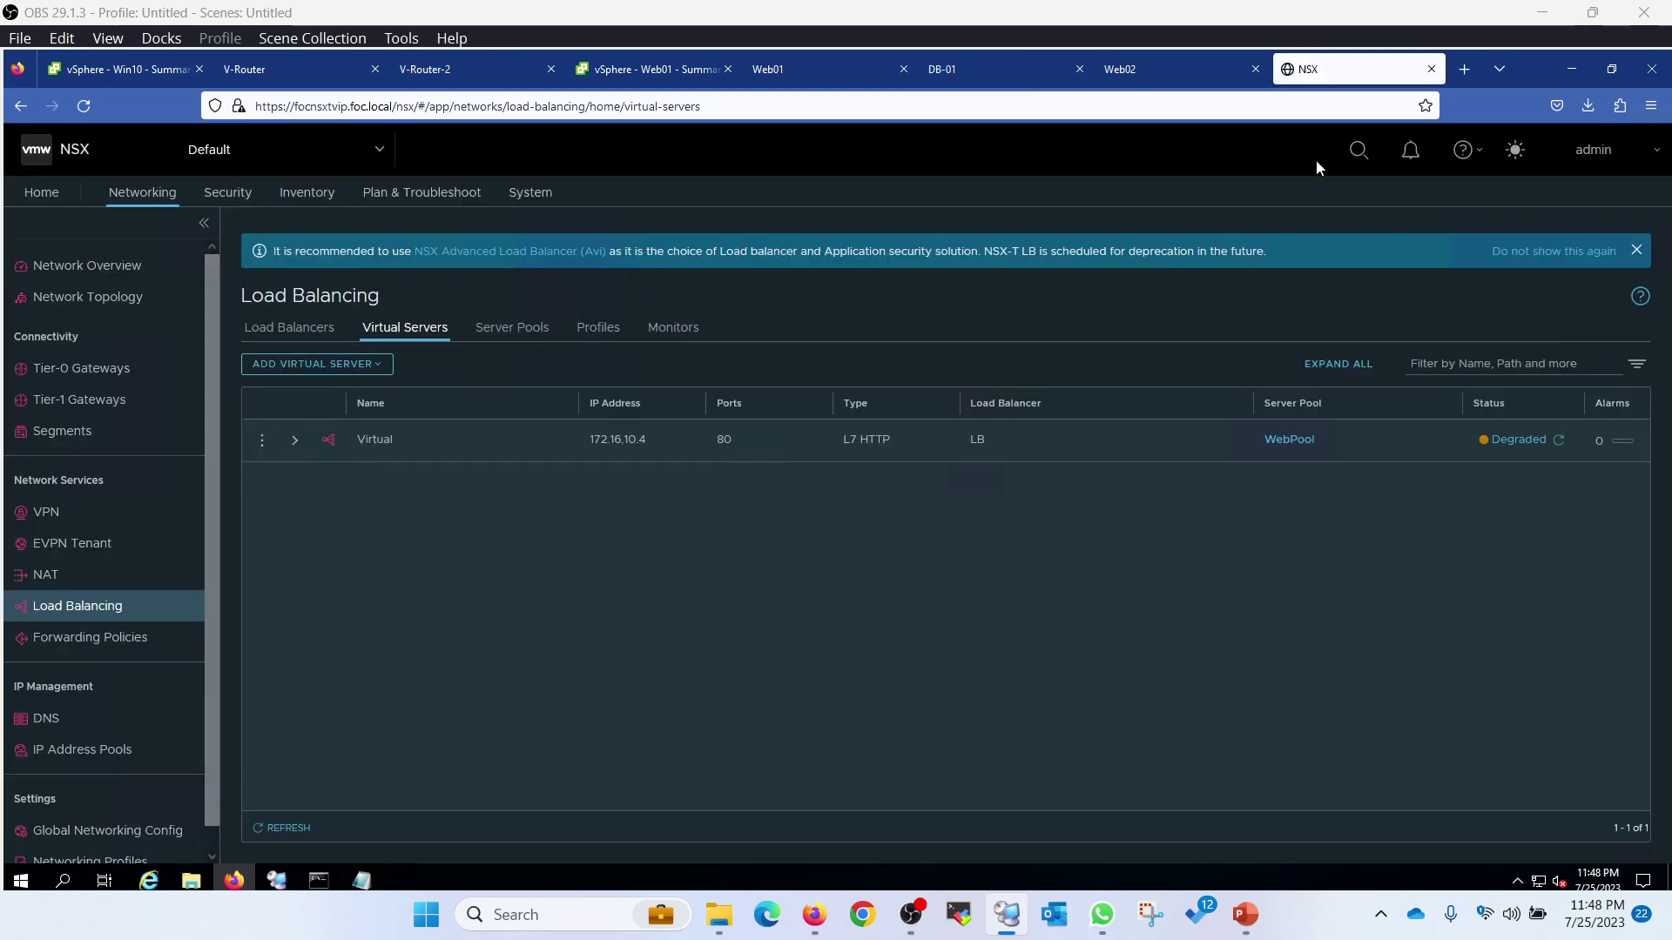
pyautogui.click(1558, 441)
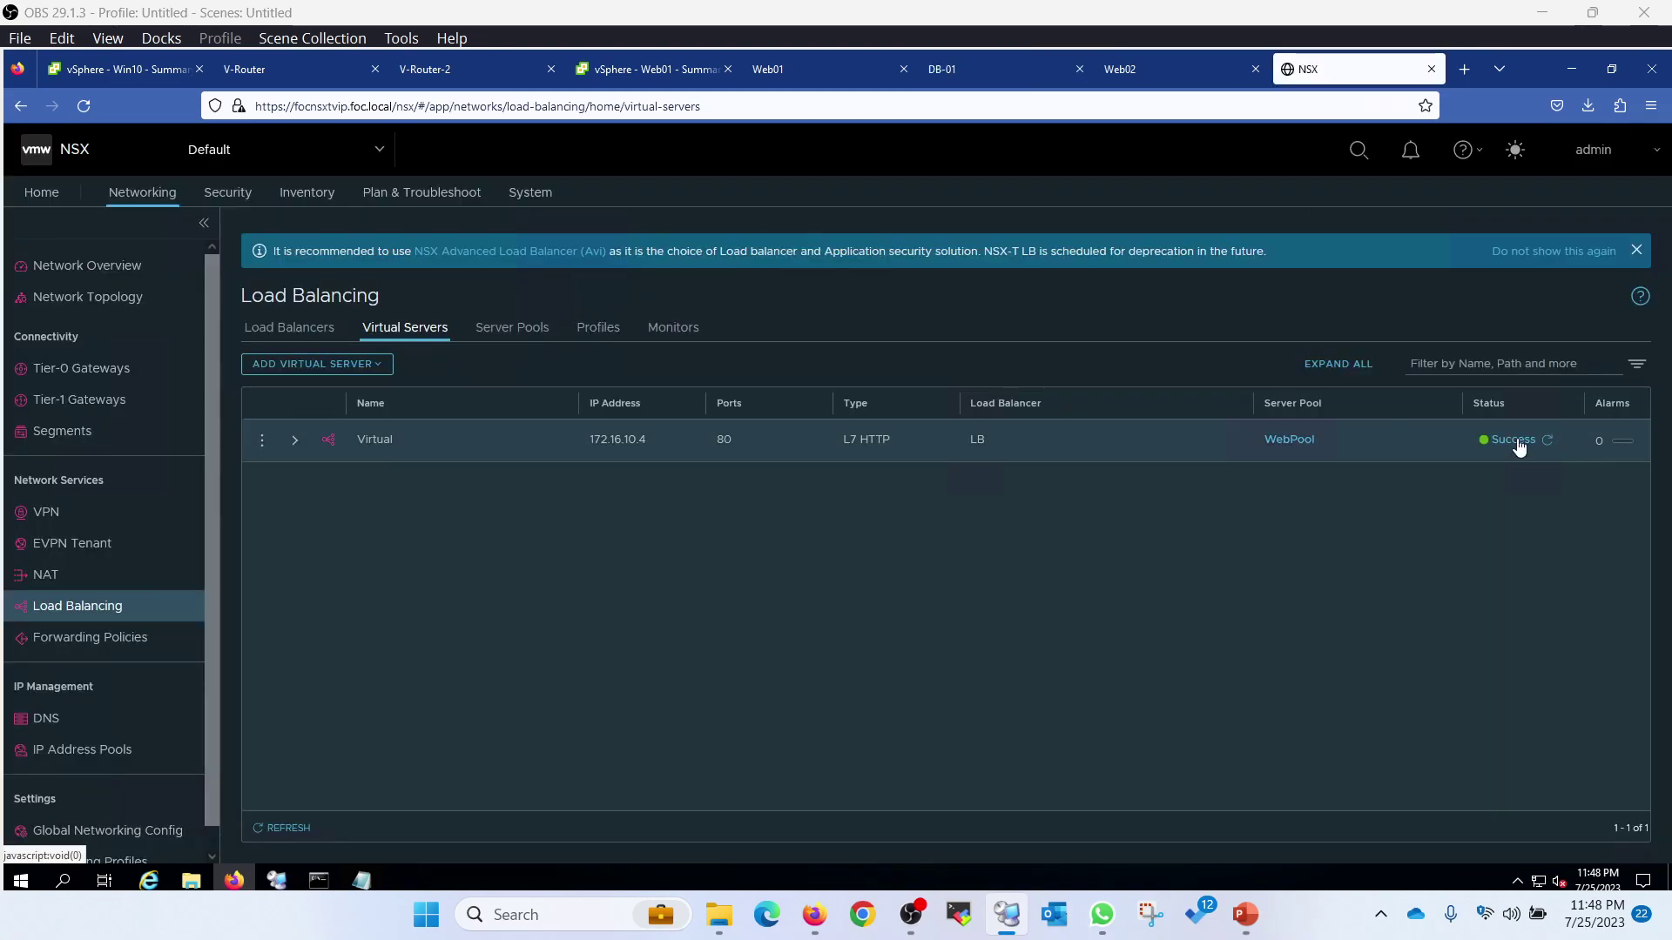
pyautogui.click(512, 330)
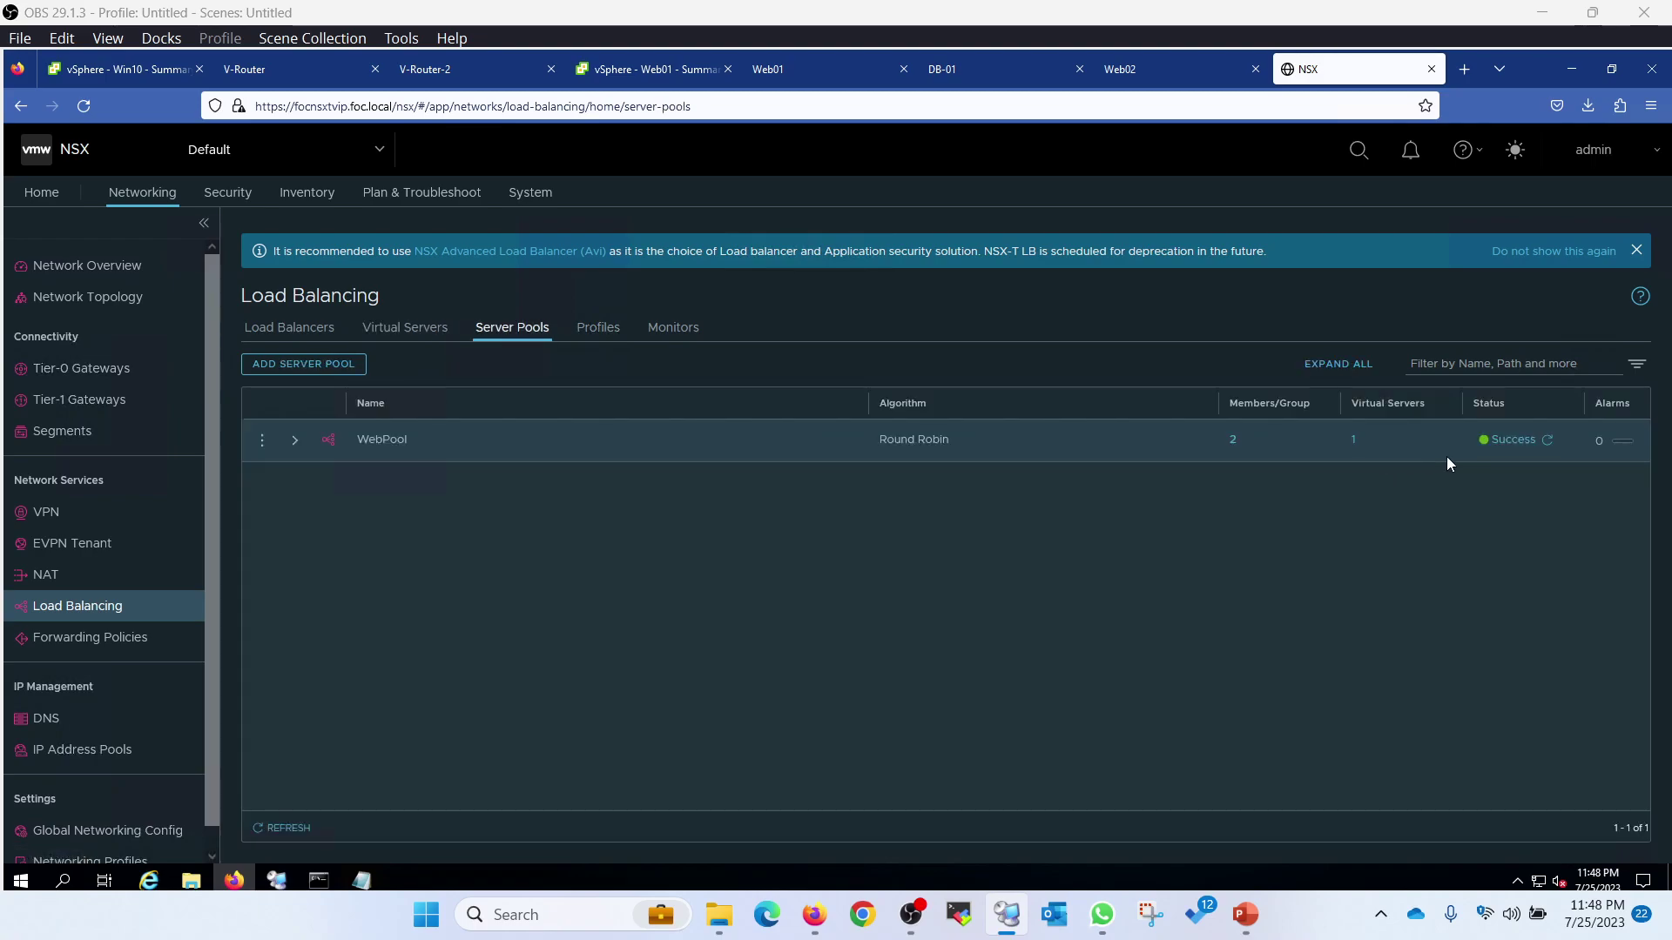
pyautogui.click(329, 336)
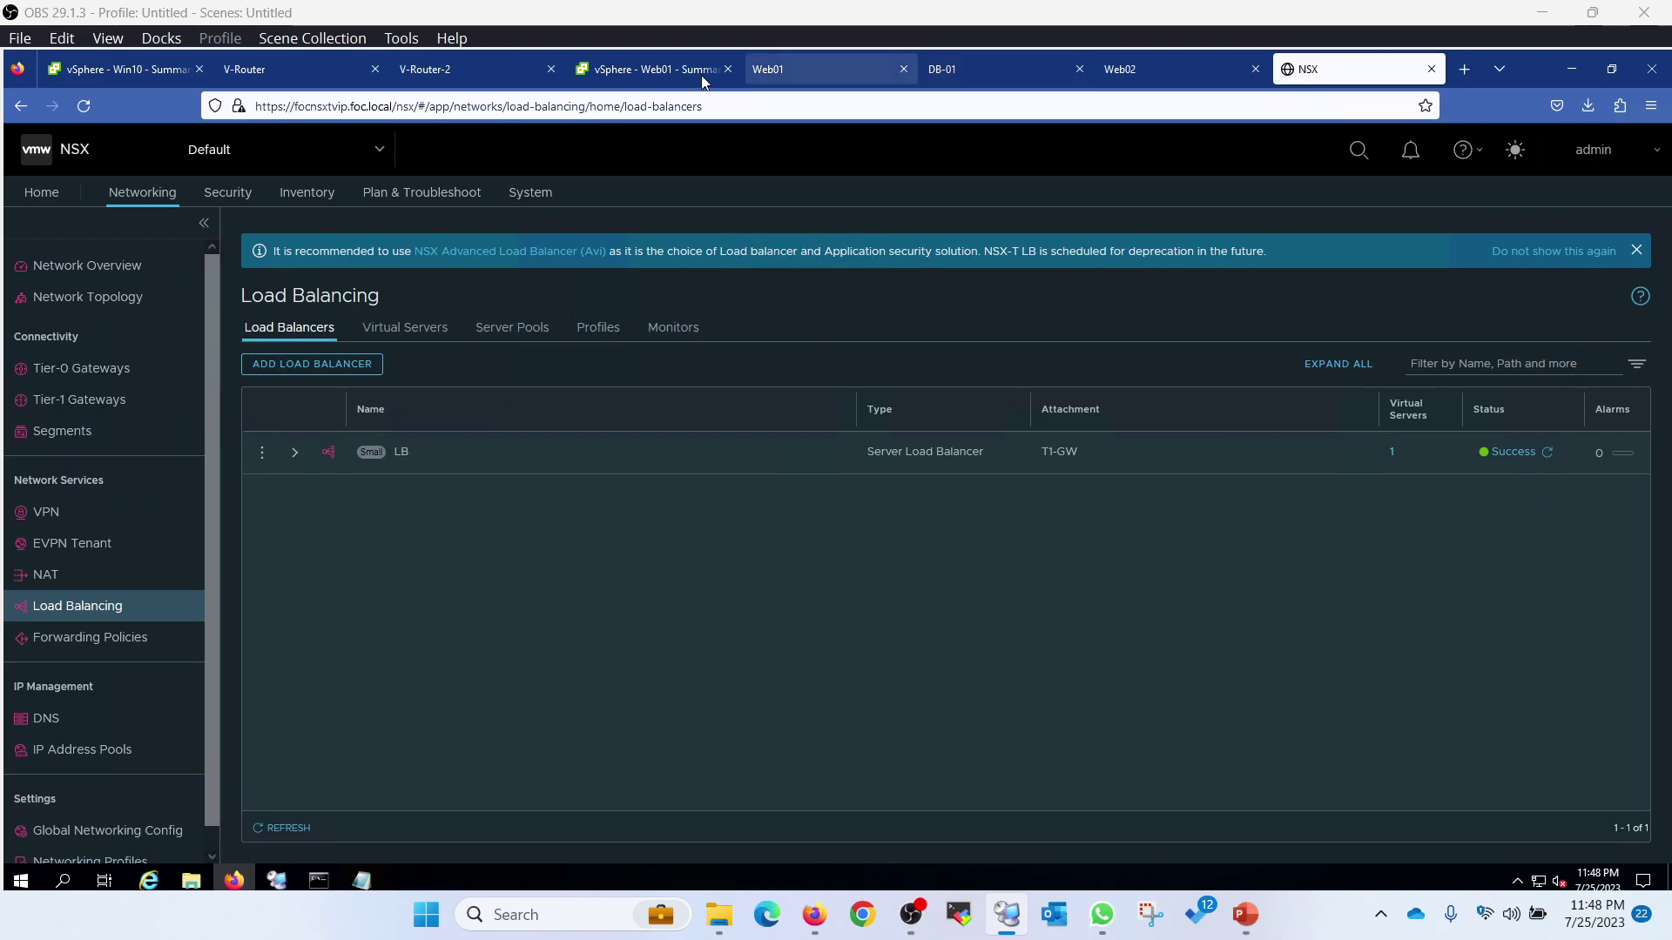
# Step: Return to DB-01 and reload the 172.16.10.4 page twice in the InPrivate window to retest the load balancer
pyautogui.click(984, 70)
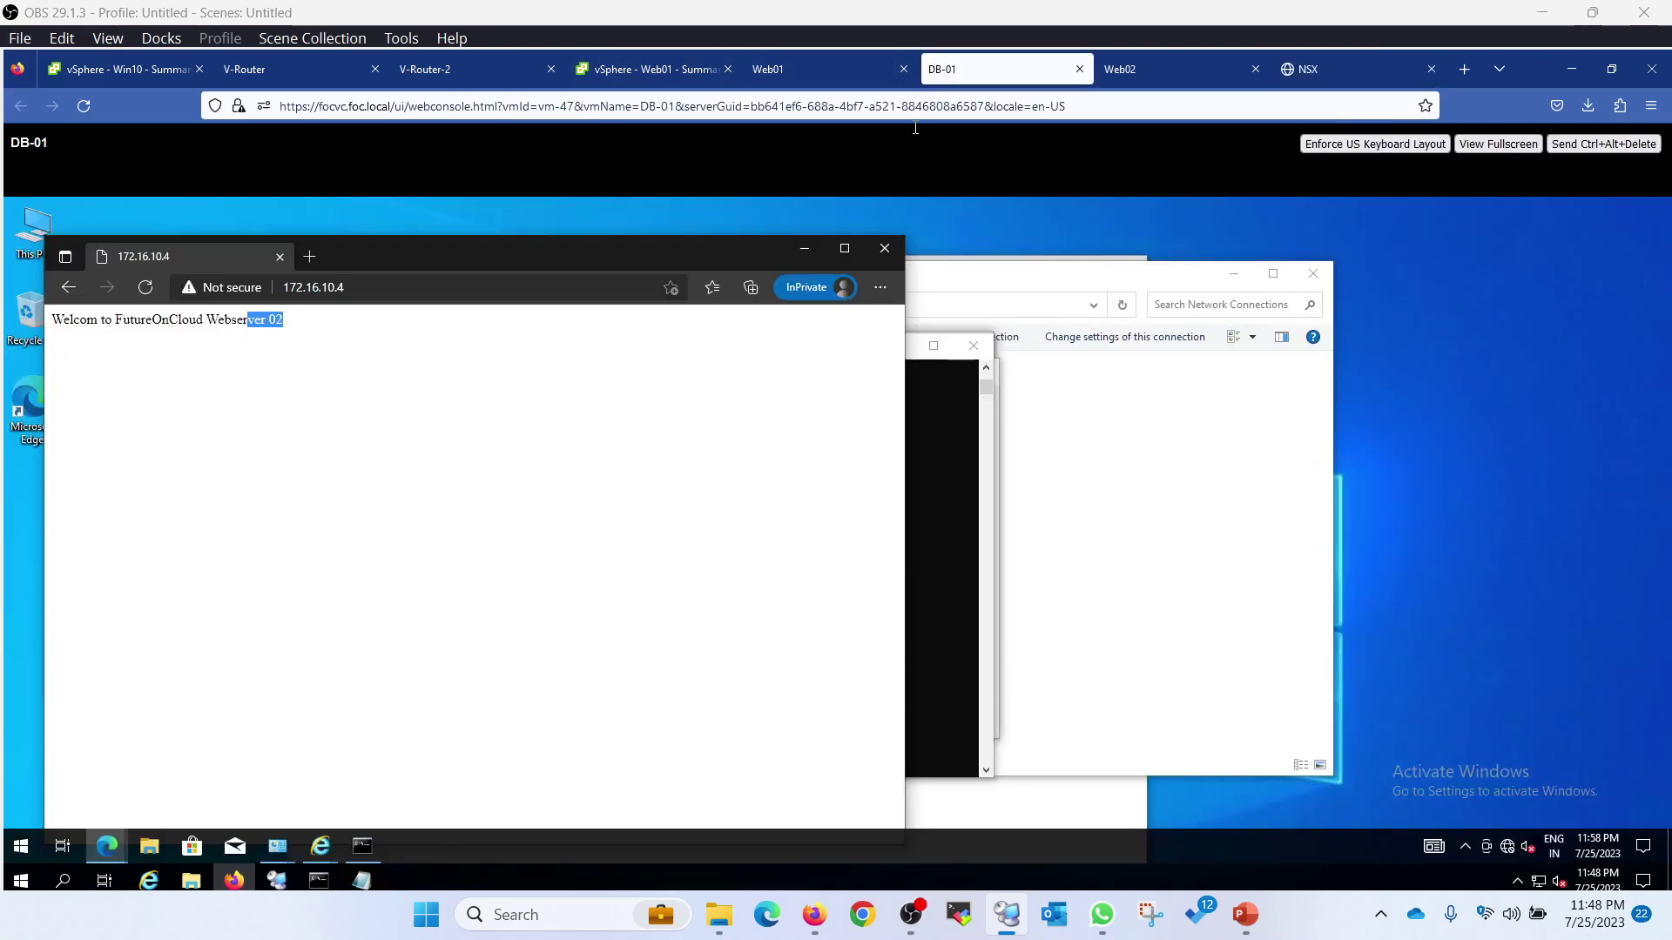
pyautogui.click(145, 287)
pyautogui.click(144, 286)
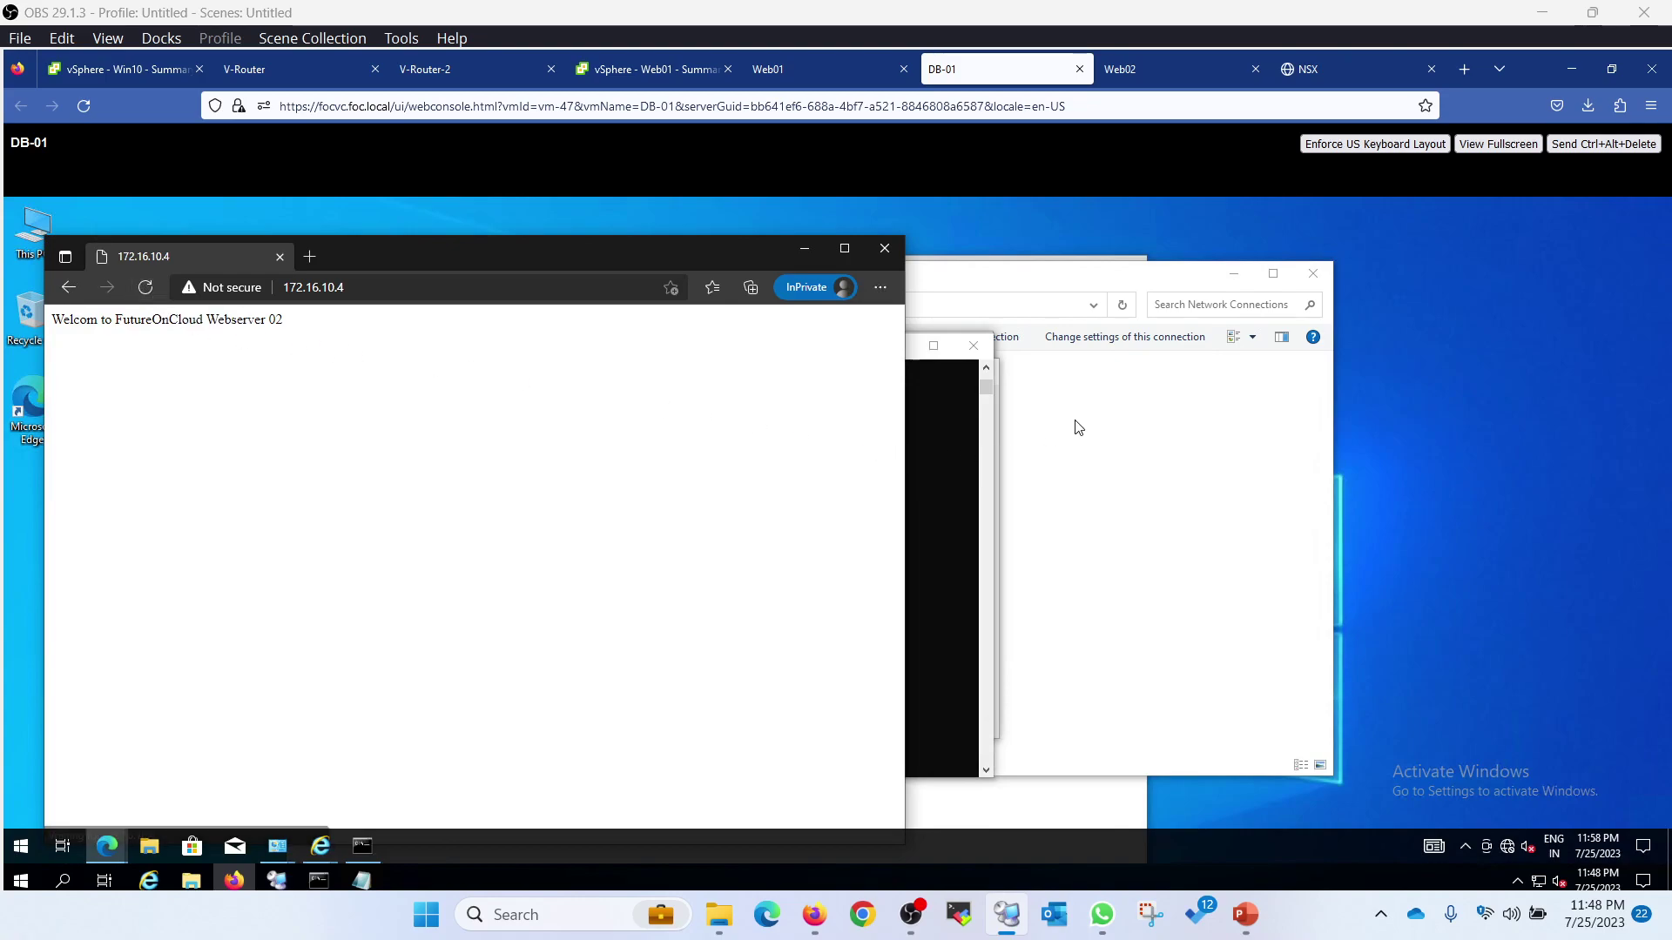
# Step: Clear the windows covering DB-01's regular browser window, and reload 172.16.10.4 there repeatedly to check whether the responding web server alternates
pyautogui.click(1027, 290)
pyautogui.click(1234, 272)
pyautogui.click(977, 278)
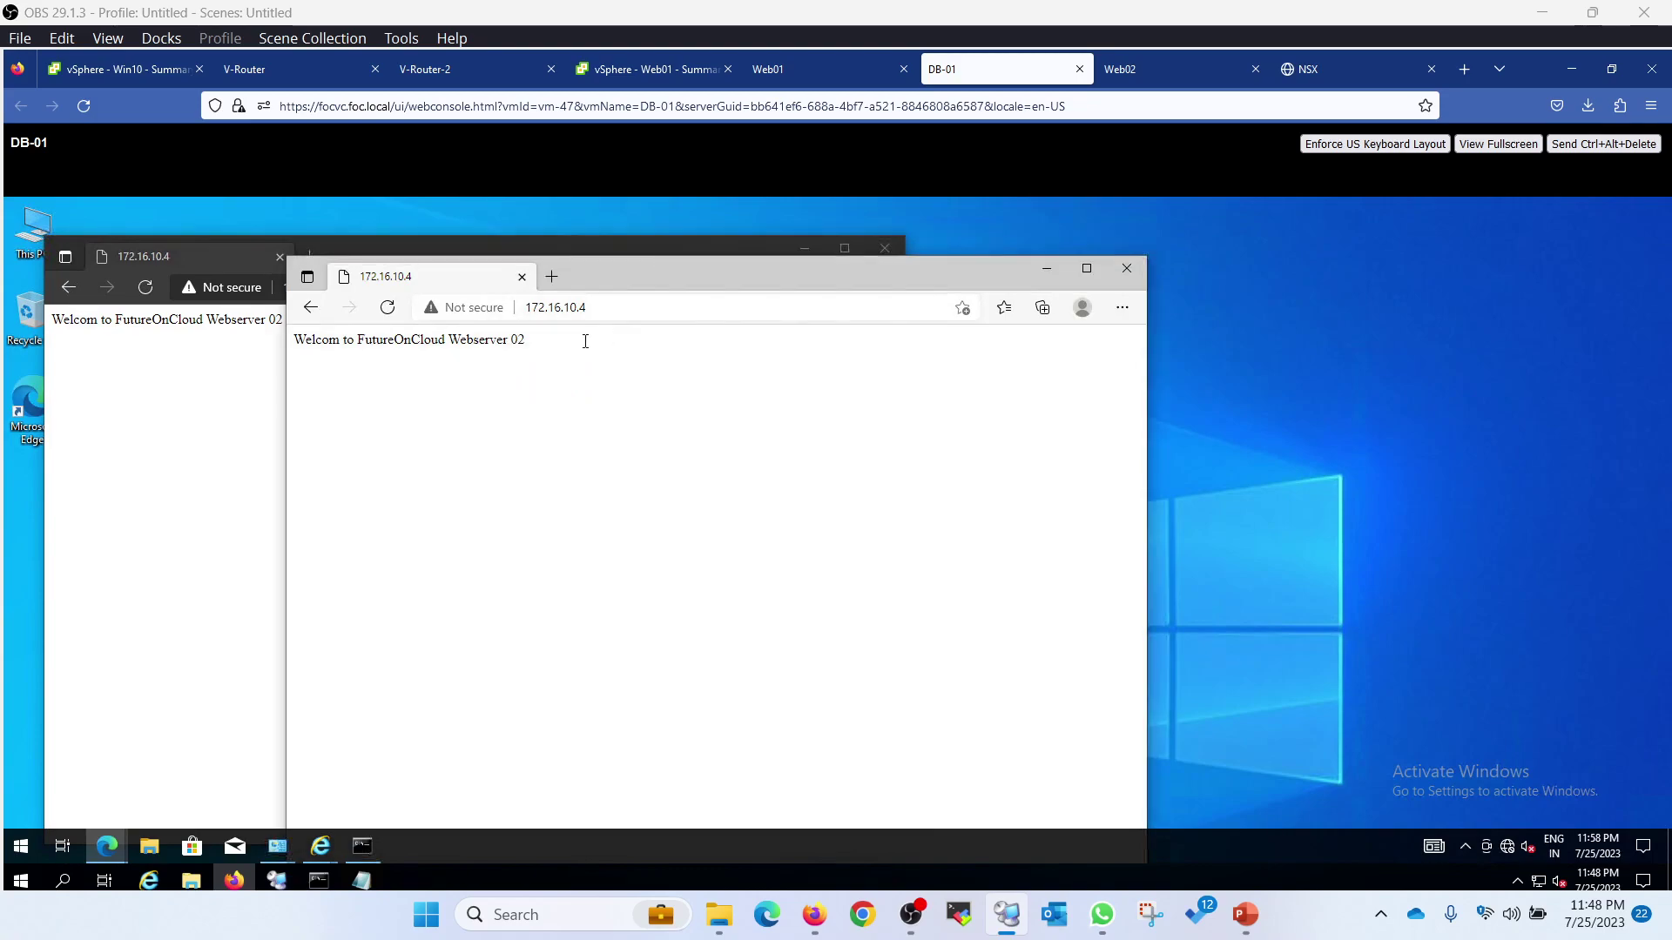
pyautogui.click(389, 309)
pyautogui.click(389, 309)
pyautogui.click(388, 309)
pyautogui.click(389, 309)
pyautogui.moveTo(578, 343); pyautogui.dragTo(457, 344)
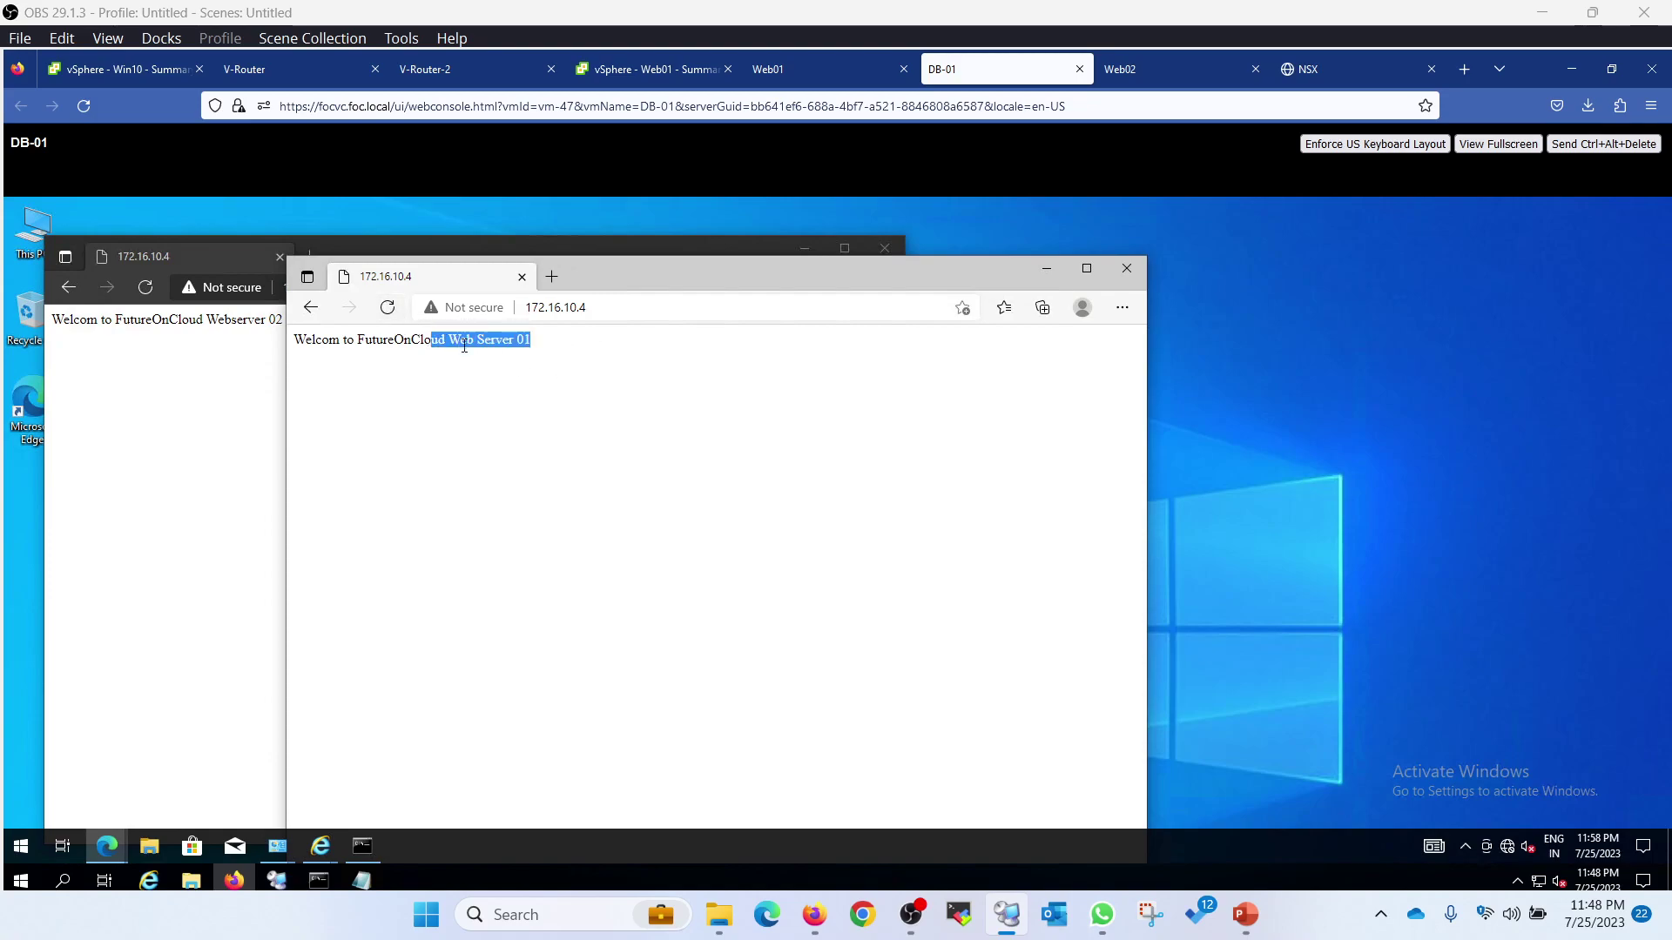